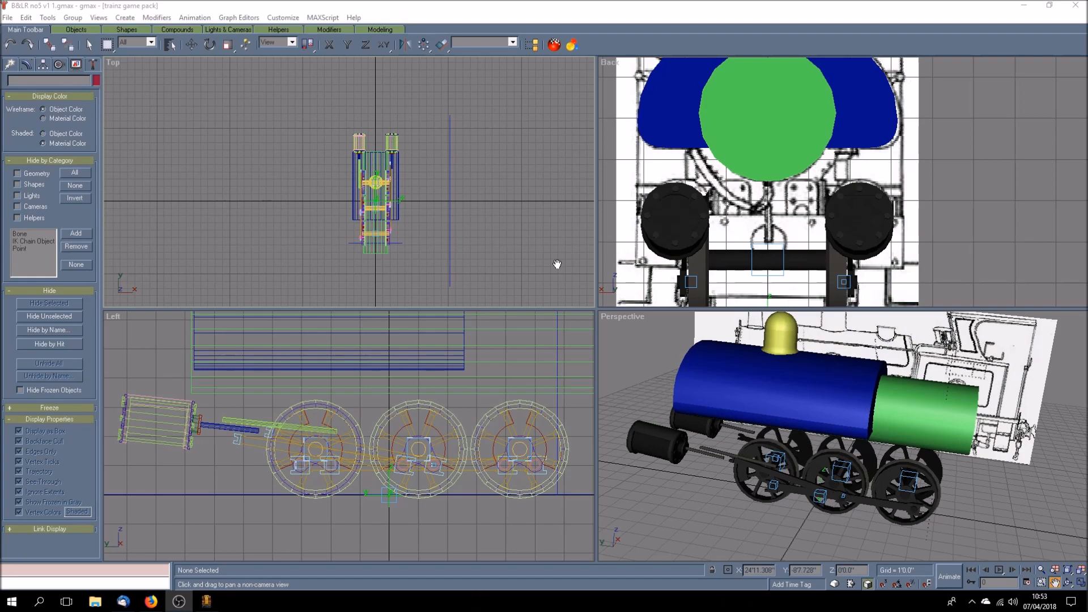
Examine the locomotive model from an angle and from above in the enlarged Perspective and Top views
{"action": "left_click", "coordinate": [1068, 582]}
{"action": "left_click_drag", "start_coordinate": [835, 486], "coordinate": [789, 463]}
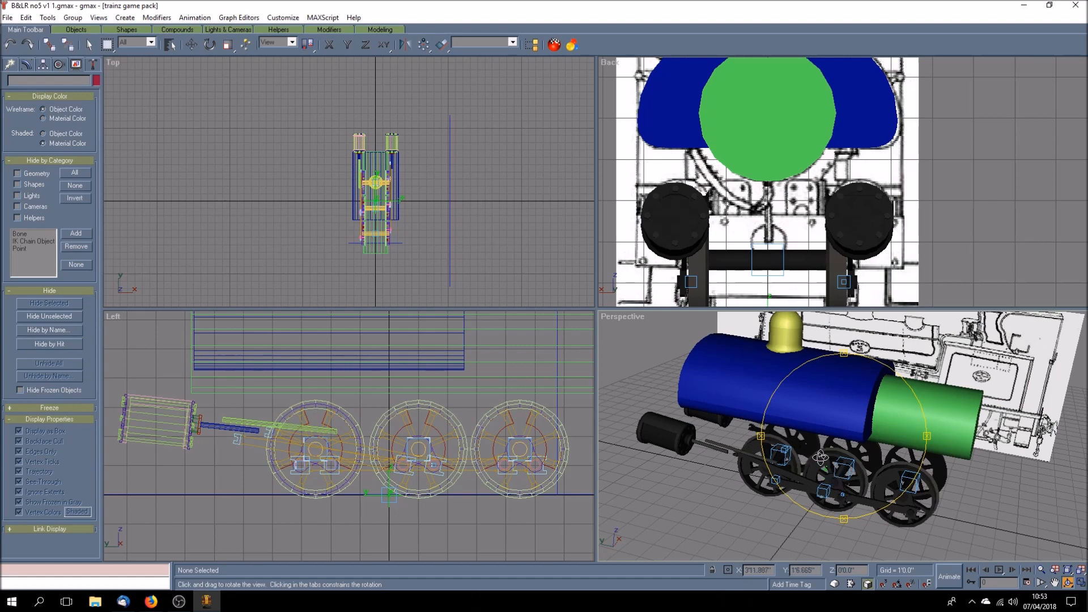
{"action": "left_click", "coordinate": [88, 45]}
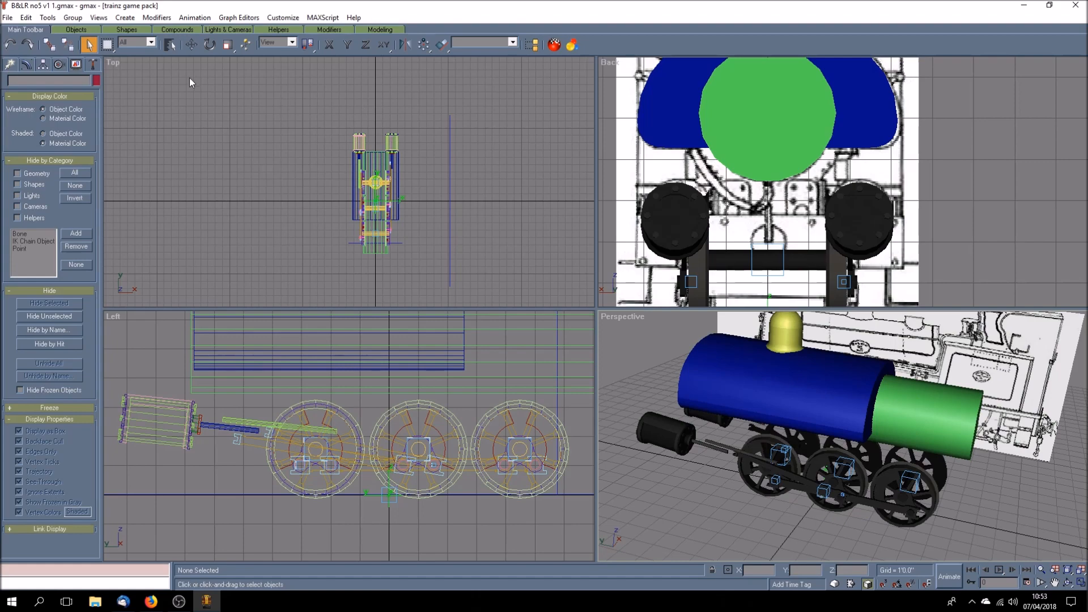
{"action": "left_click", "coordinate": [1080, 582]}
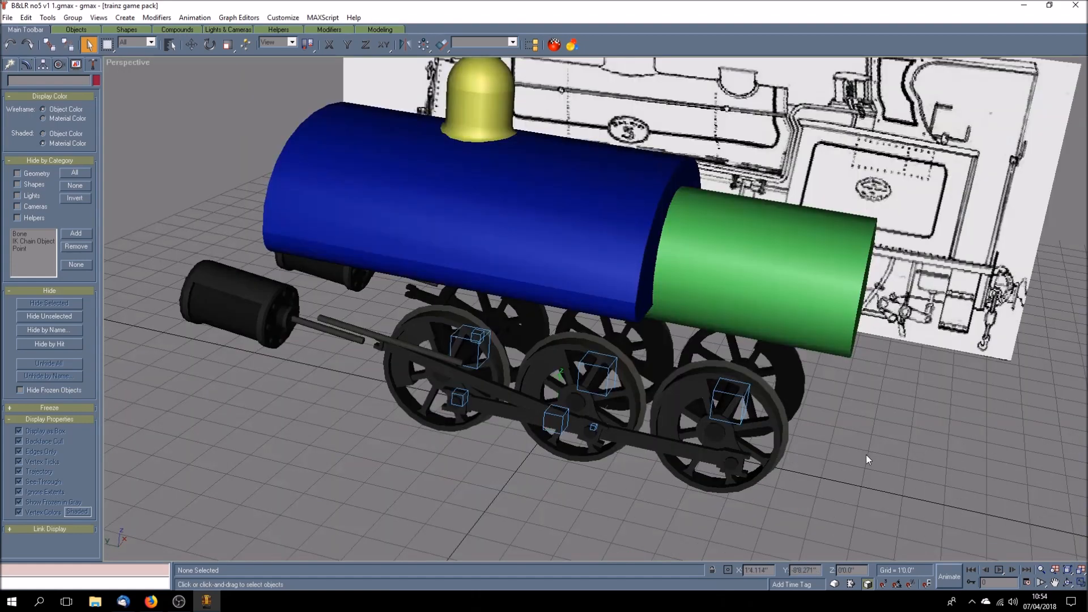
{"action": "left_click", "coordinate": [1081, 584]}
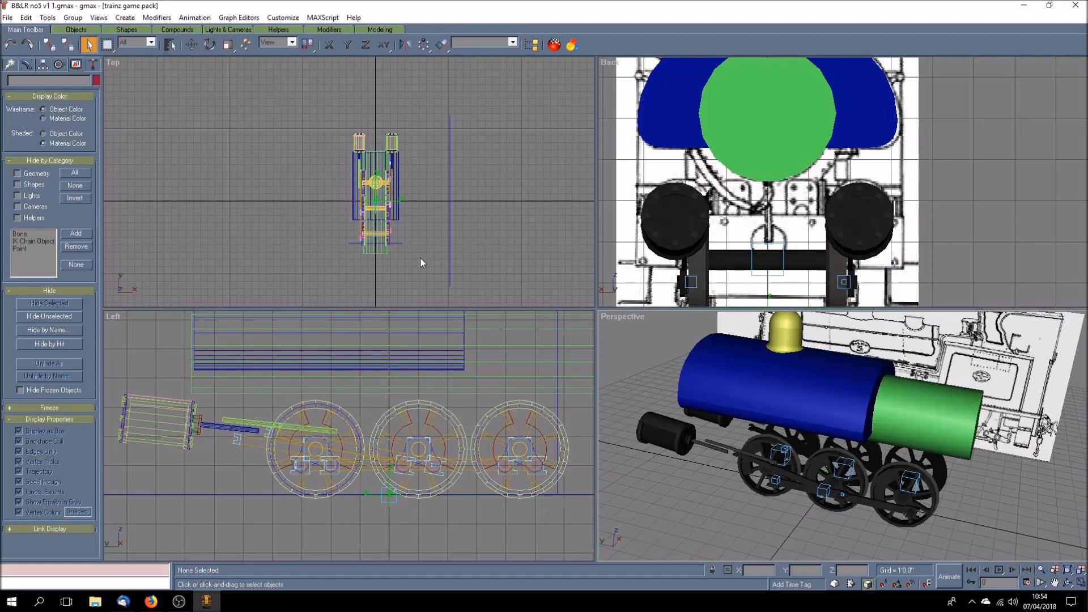
{"action": "left_click", "coordinate": [1080, 583]}
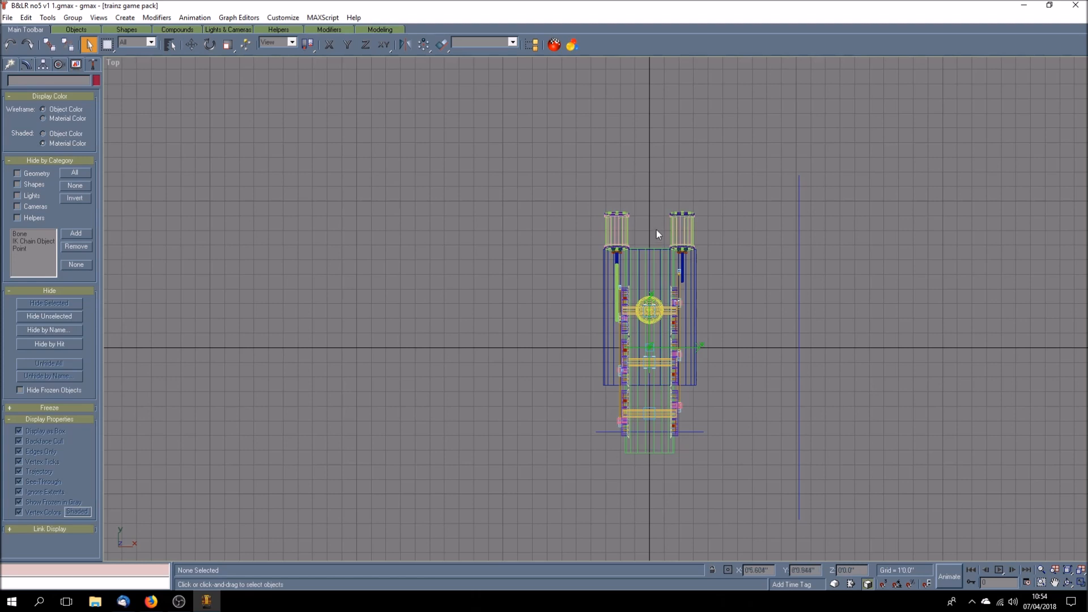
{"action": "left_click", "coordinate": [1054, 582]}
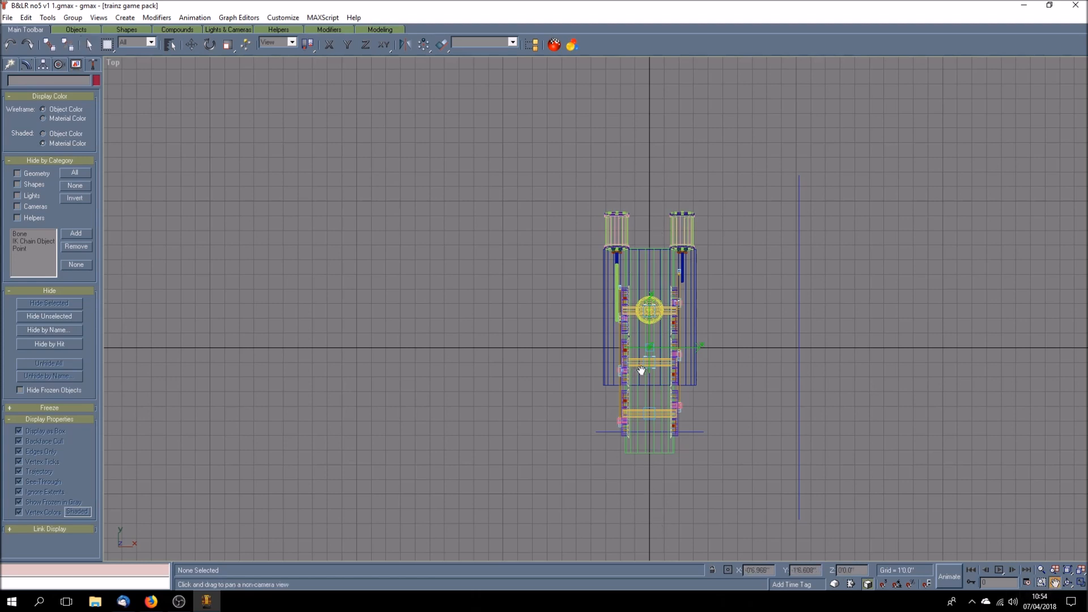
{"action": "left_click_drag", "start_coordinate": [642, 370], "coordinate": [475, 331]}
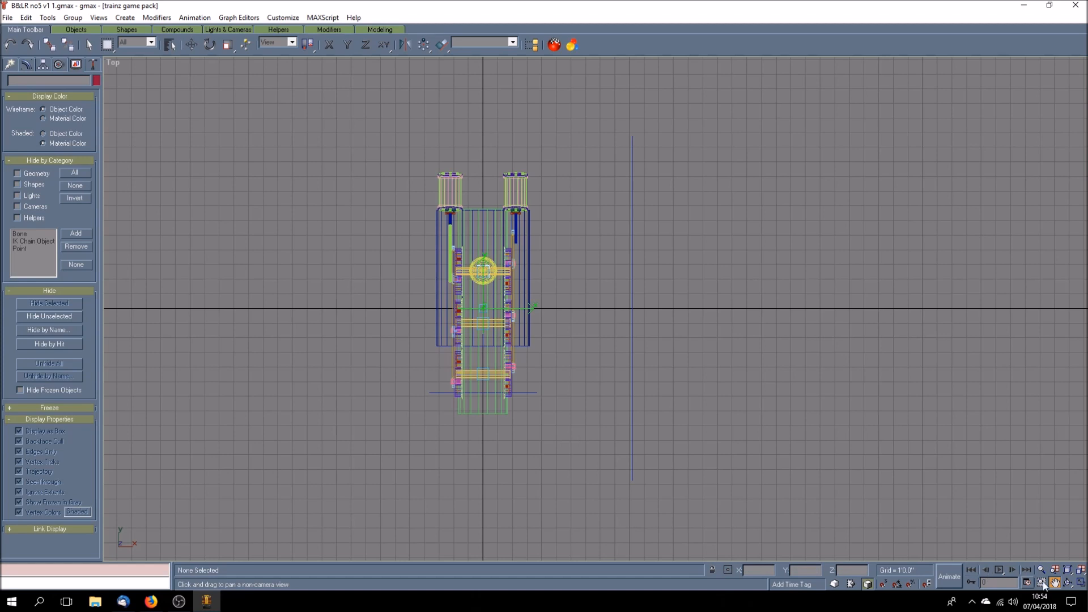
{"action": "left_click_drag", "start_coordinate": [539, 427], "coordinate": [588, 474]}
{"action": "scroll", "coordinate": [581, 391], "scroll_direction": "up", "scroll_amount": 2}
{"action": "left_click_drag", "start_coordinate": [620, 437], "coordinate": [629, 434]}
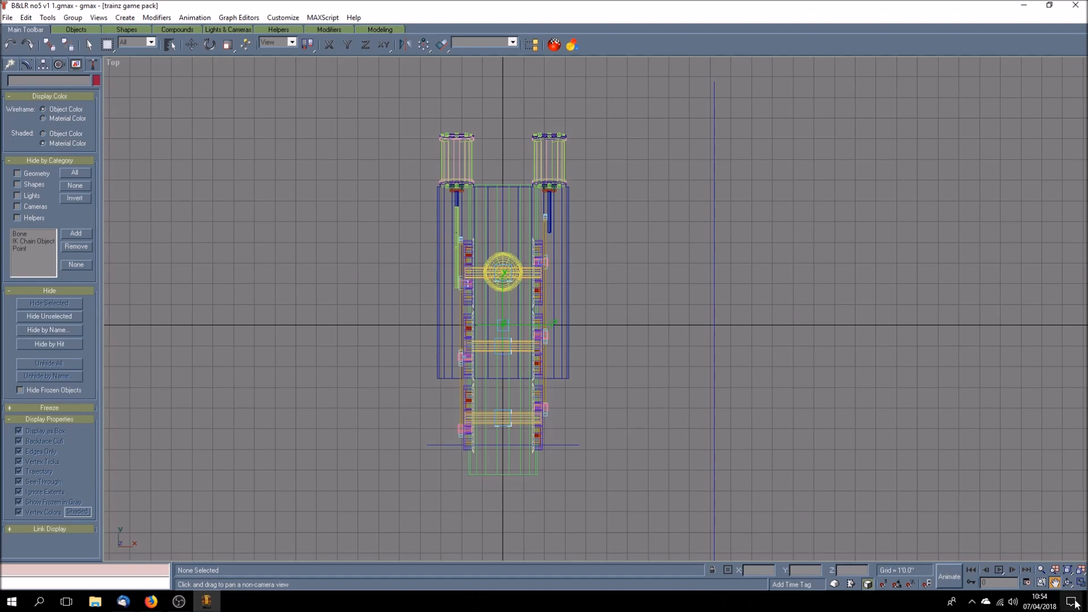
{"action": "left_click", "coordinate": [1081, 582]}
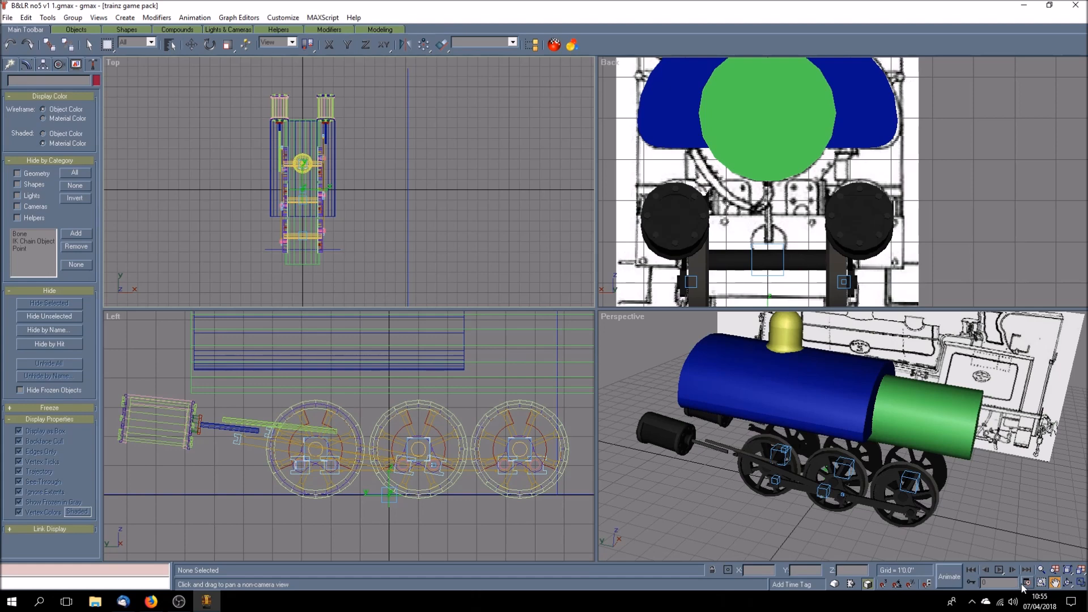
Play the wheel animation and examine the moving wheels and rods in the enlarged Top view
{"action": "left_click", "coordinate": [999, 569]}
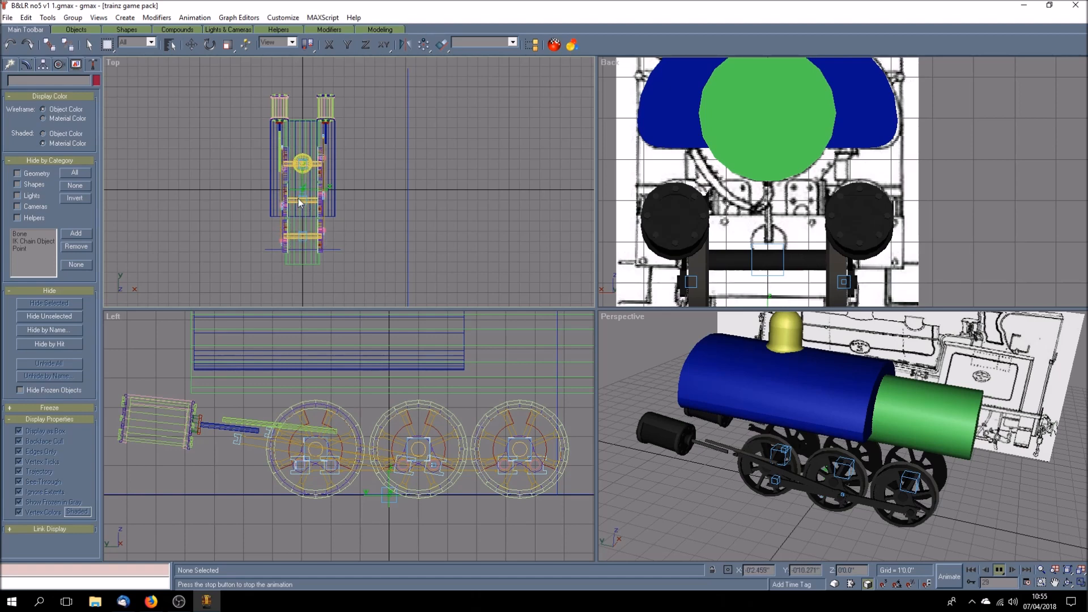
{"action": "left_click", "coordinate": [1080, 583]}
{"action": "left_click", "coordinate": [1055, 583]}
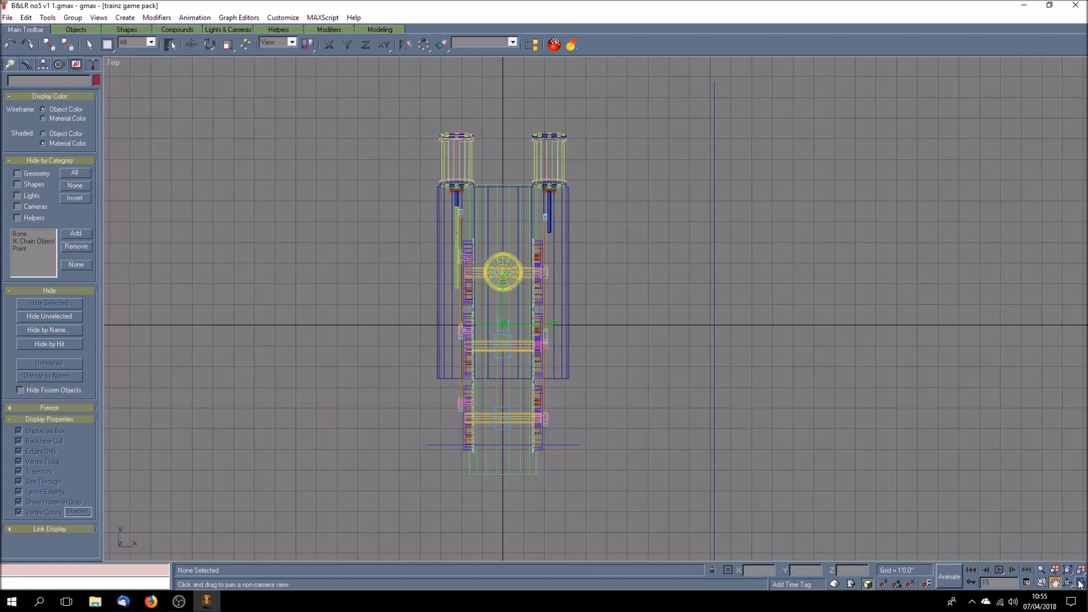
{"action": "left_click", "coordinate": [998, 571]}
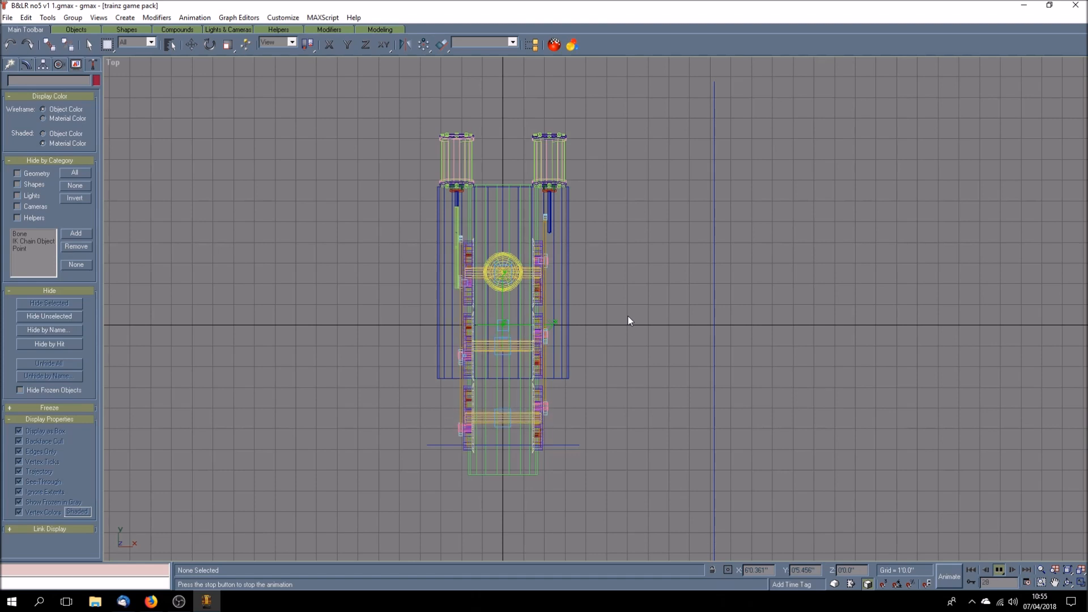
{"action": "left_click", "coordinate": [1080, 584]}
{"action": "left_click", "coordinate": [1055, 583]}
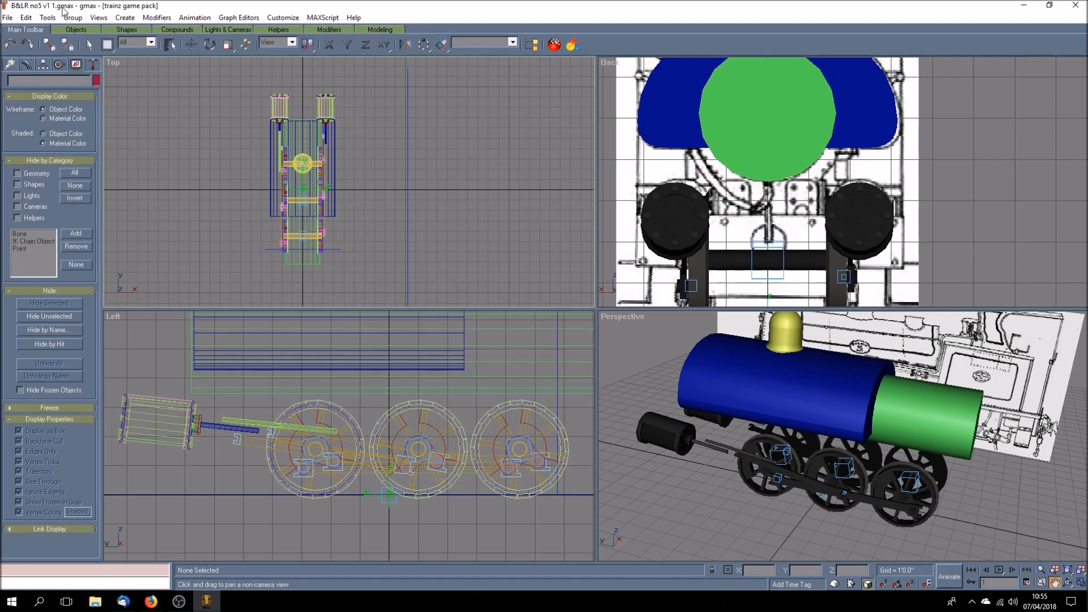
Open the recent scene file B&LR no5 v2 2.gmax
{"action": "left_click", "coordinate": [9, 18]}
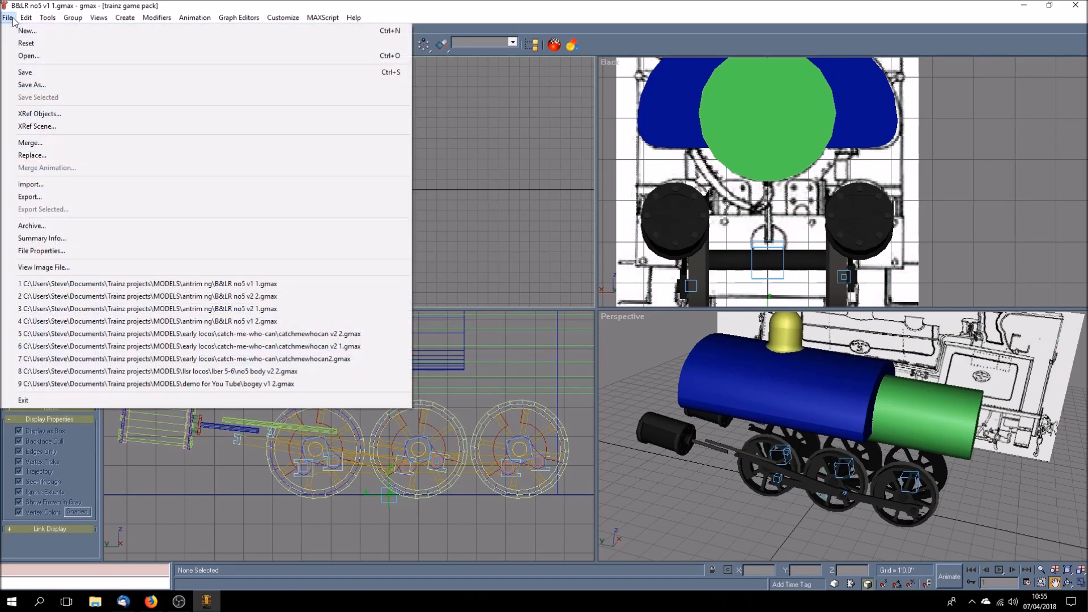
{"action": "left_click", "coordinate": [292, 300]}
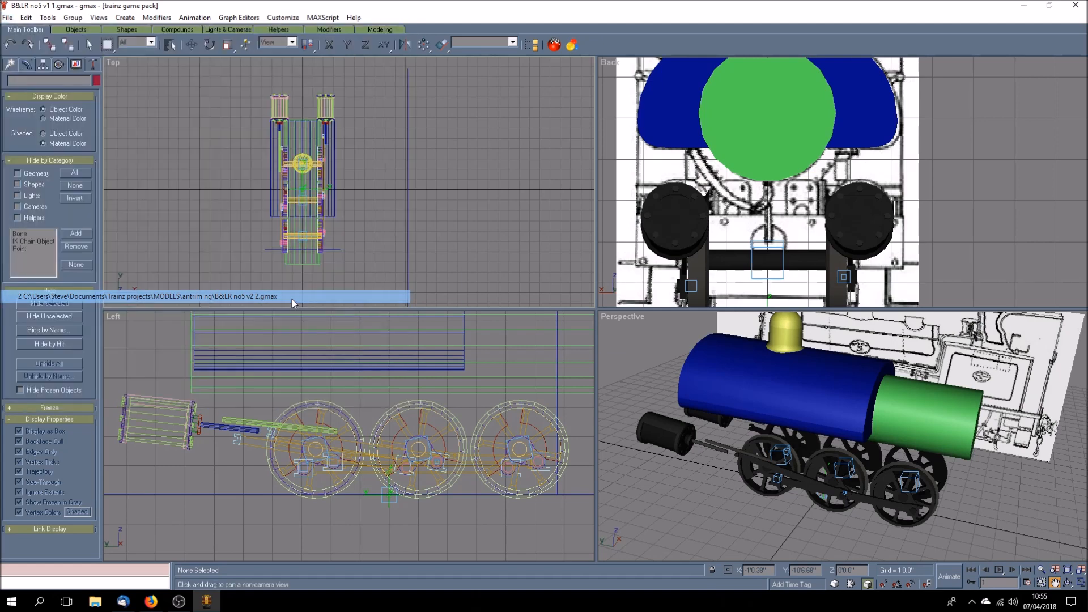
{"action": "left_click", "coordinate": [544, 336]}
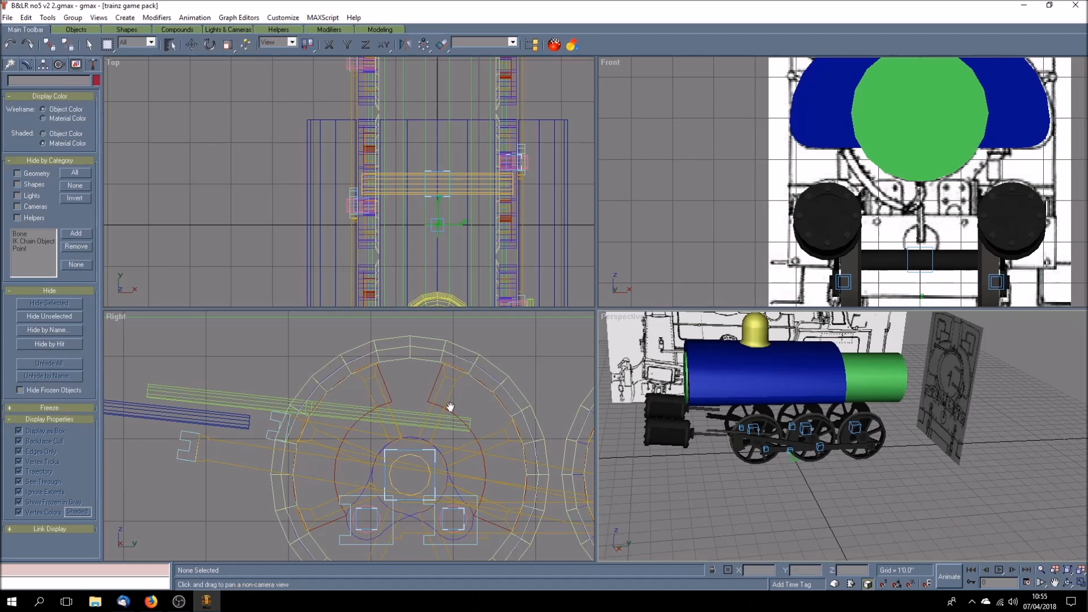
Examine the whole locomotive in the Top, Right and Perspective viewports
{"action": "scroll", "coordinate": [275, 204], "scroll_direction": "down", "scroll_amount": 3}
{"action": "scroll", "coordinate": [277, 203], "scroll_direction": "down", "scroll_amount": 5}
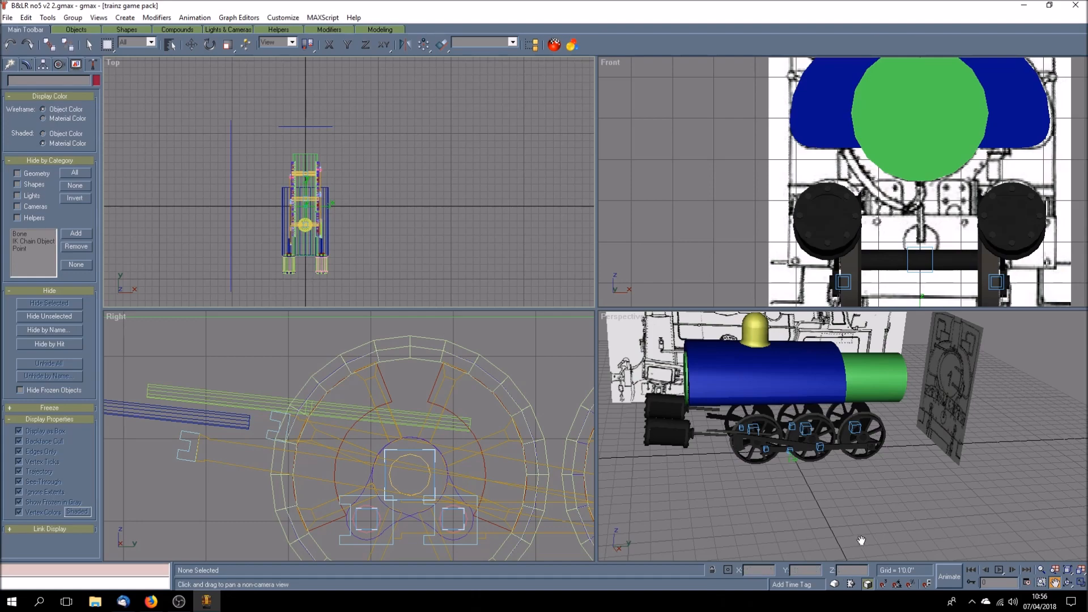
{"action": "left_click", "coordinate": [1067, 582]}
{"action": "left_click_drag", "start_coordinate": [875, 485], "coordinate": [844, 479]}
{"action": "left_click", "coordinate": [1055, 583]}
{"action": "left_click", "coordinate": [420, 423]}
{"action": "scroll", "coordinate": [419, 421], "scroll_direction": "down", "scroll_amount": 4}
{"action": "scroll", "coordinate": [420, 421], "scroll_direction": "down", "scroll_amount": 2}
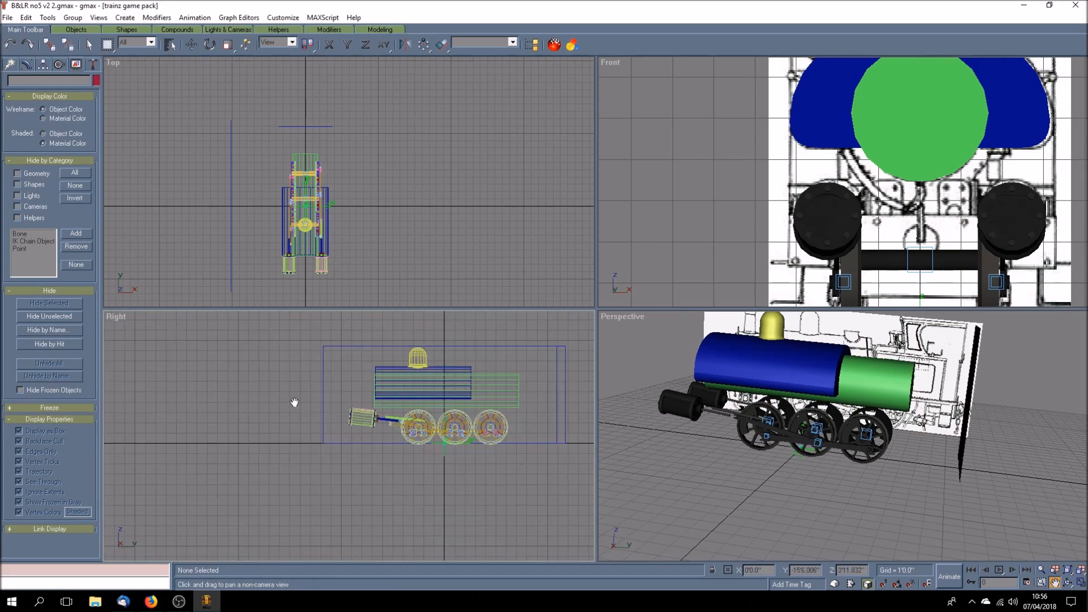
Compare the model in the Left and Right side views, ending with the viewport set to Right
{"action": "right_click", "coordinate": [116, 320]}
{"action": "mouse_move", "coordinate": [180, 457]}
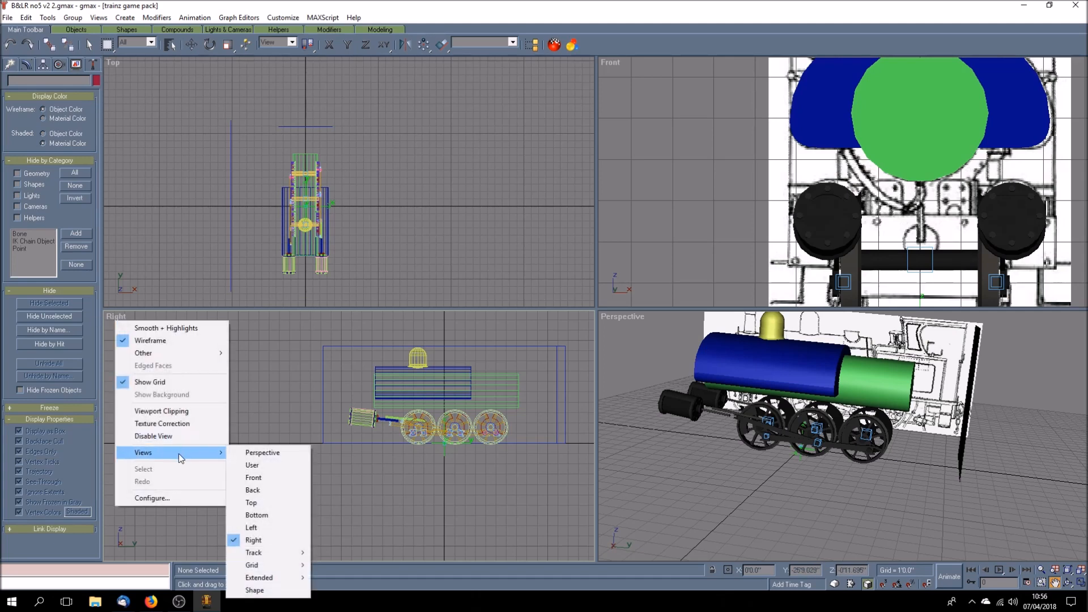
{"action": "left_click", "coordinate": [284, 528]}
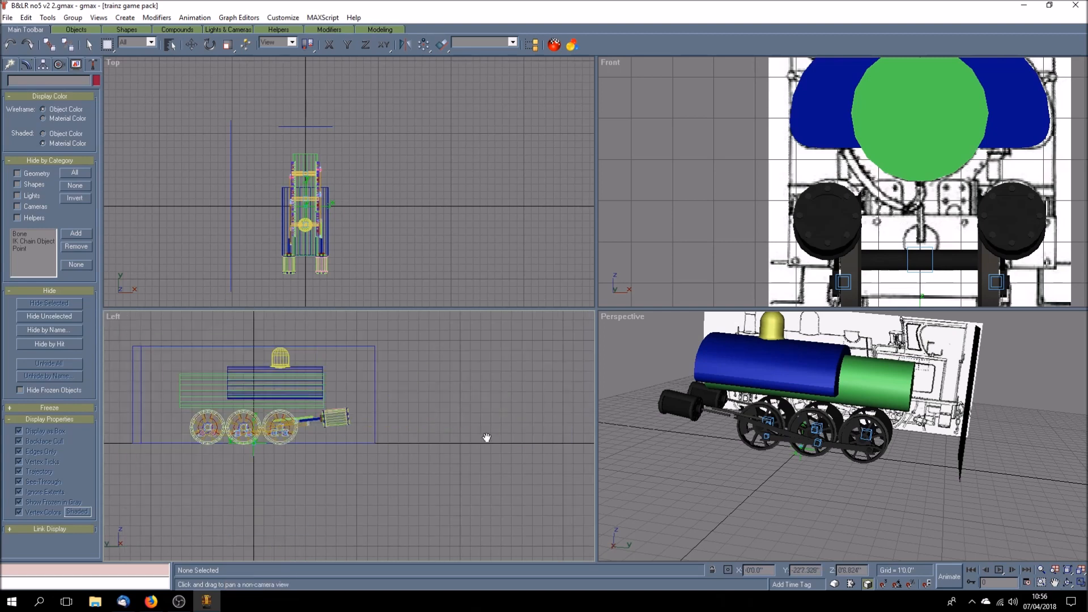
{"action": "right_click", "coordinate": [113, 321]}
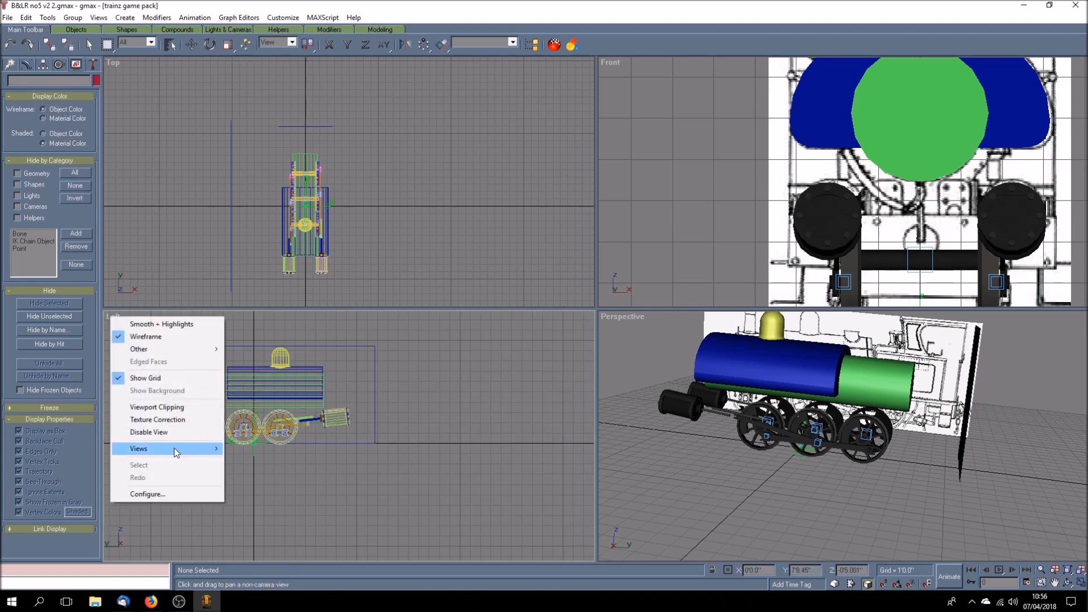
{"action": "mouse_move", "coordinate": [179, 451]}
{"action": "left_click", "coordinate": [272, 542]}
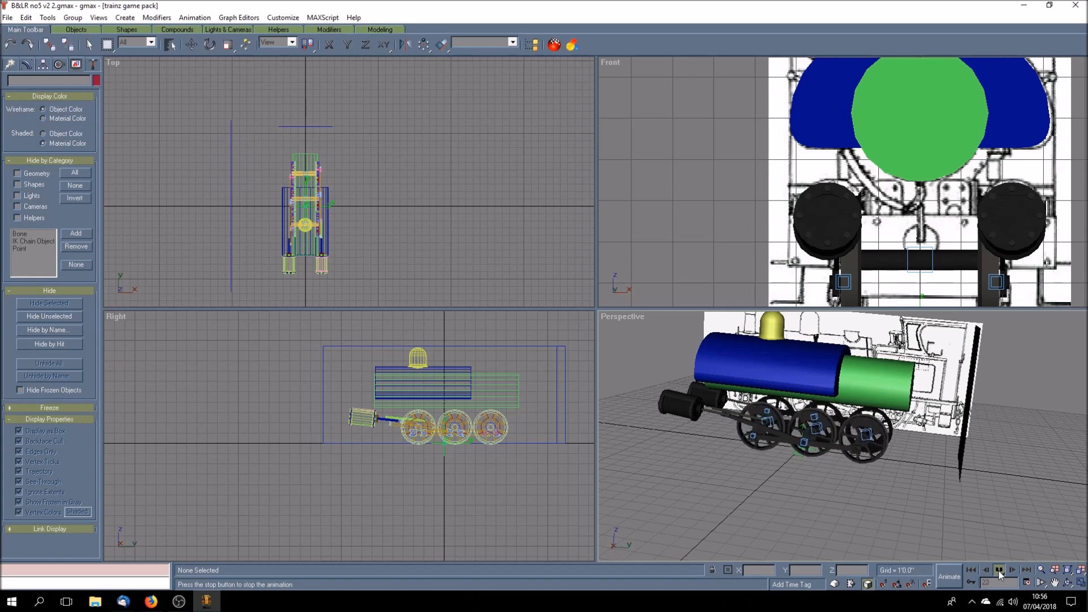
Return the animation to its first frame and examine the locomotive's opposite side in the enlarged Perspective view
{"action": "left_click", "coordinate": [1000, 570]}
{"action": "left_click", "coordinate": [971, 570]}
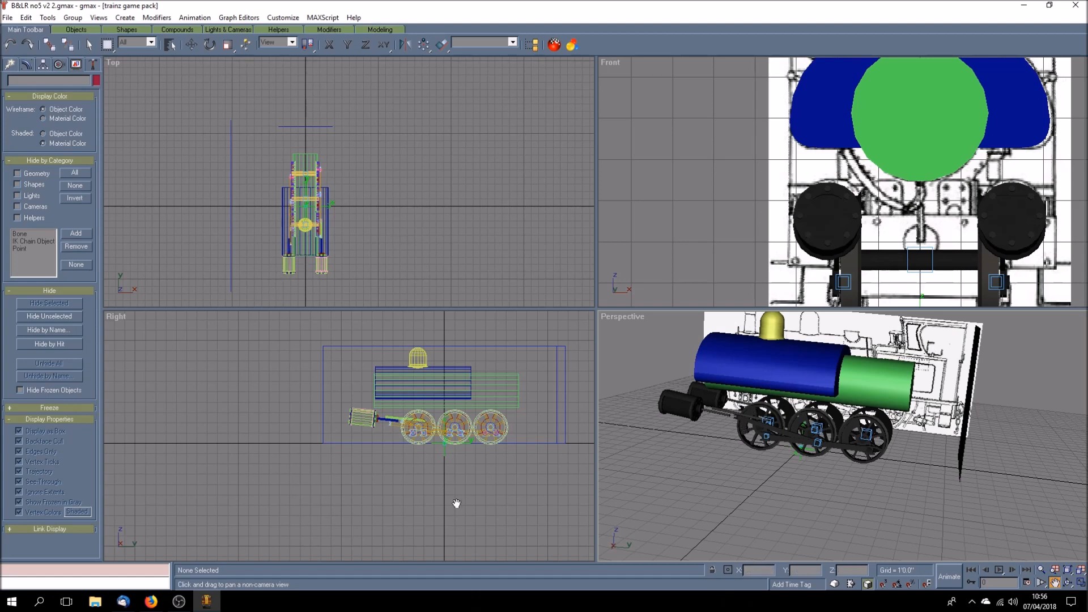
{"action": "left_click", "coordinate": [1068, 582]}
{"action": "left_click_drag", "start_coordinate": [858, 465], "coordinate": [642, 466]}
{"action": "left_click", "coordinate": [1055, 582]}
{"action": "left_click_drag", "start_coordinate": [908, 488], "coordinate": [855, 477]}
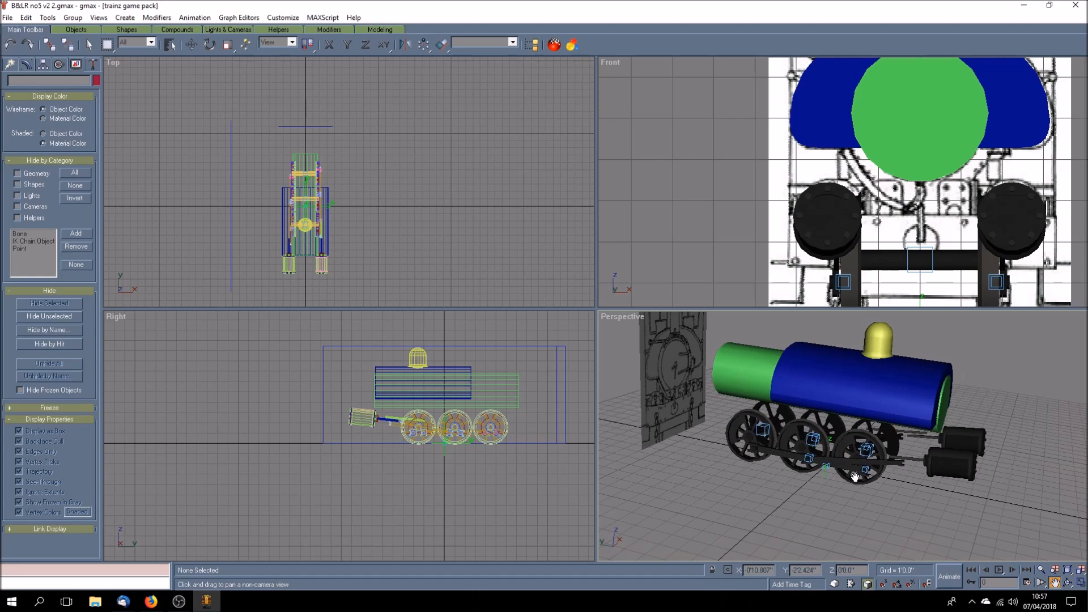
{"action": "left_click", "coordinate": [1081, 582]}
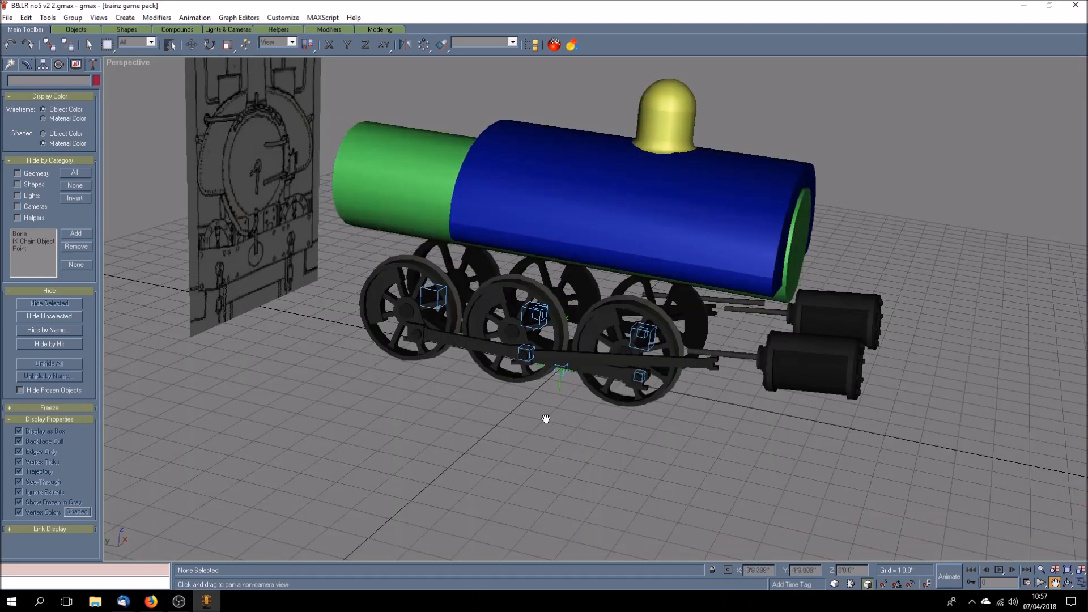
Select the helper b.r.conrod03 together with its child objects Rectangle10, Rectangle11 and Rectangle12
{"action": "left_click", "coordinate": [89, 45]}
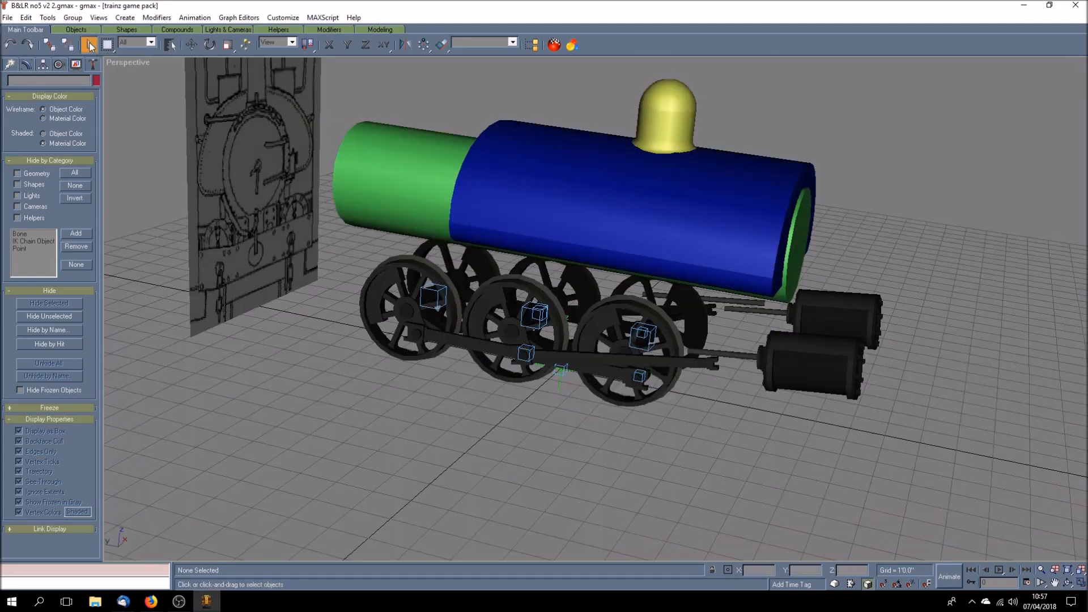
{"action": "left_click", "coordinate": [528, 351]}
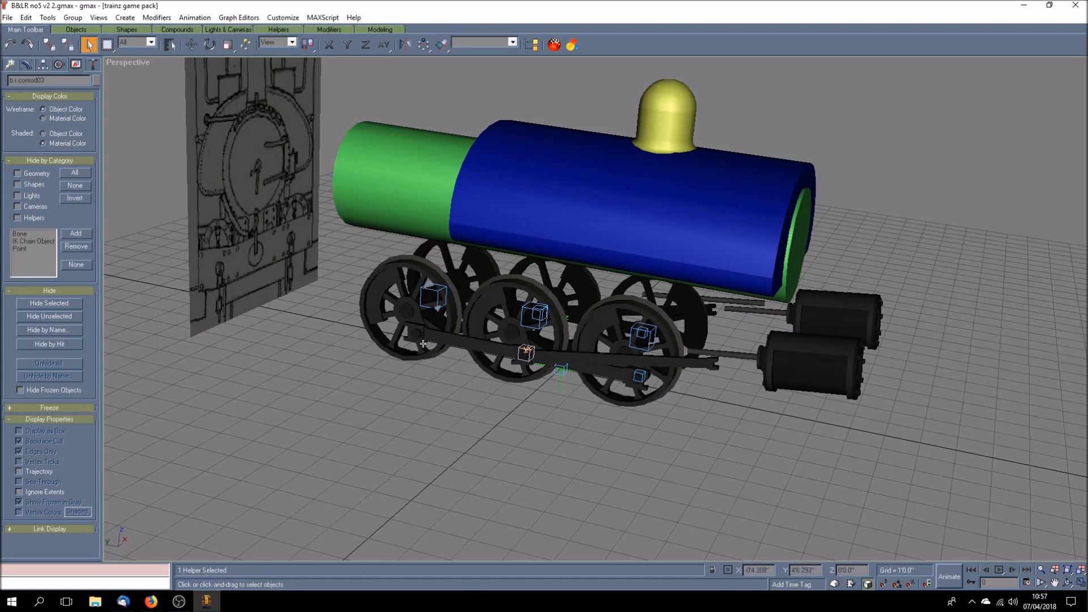
{"action": "left_click", "coordinate": [169, 45]}
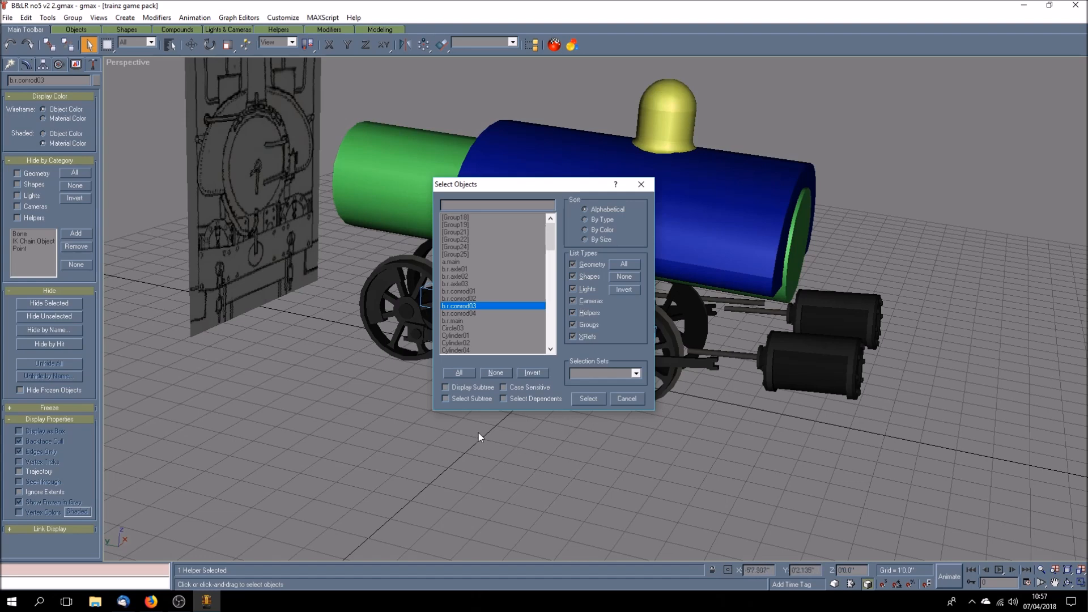
{"action": "left_click", "coordinate": [466, 387]}
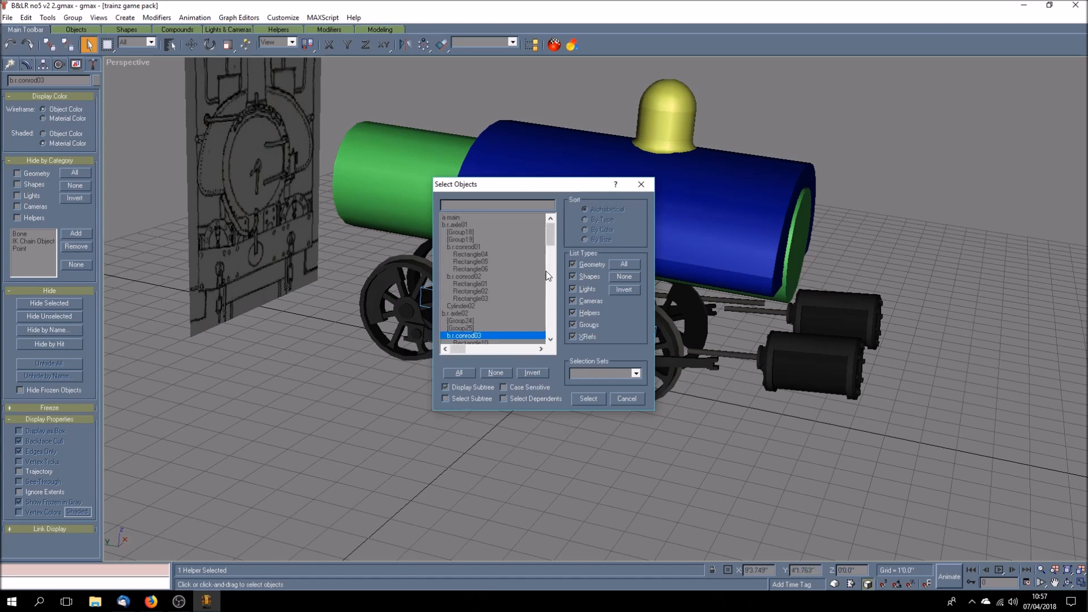
{"action": "left_click_drag", "start_coordinate": [549, 242], "coordinate": [550, 253]}
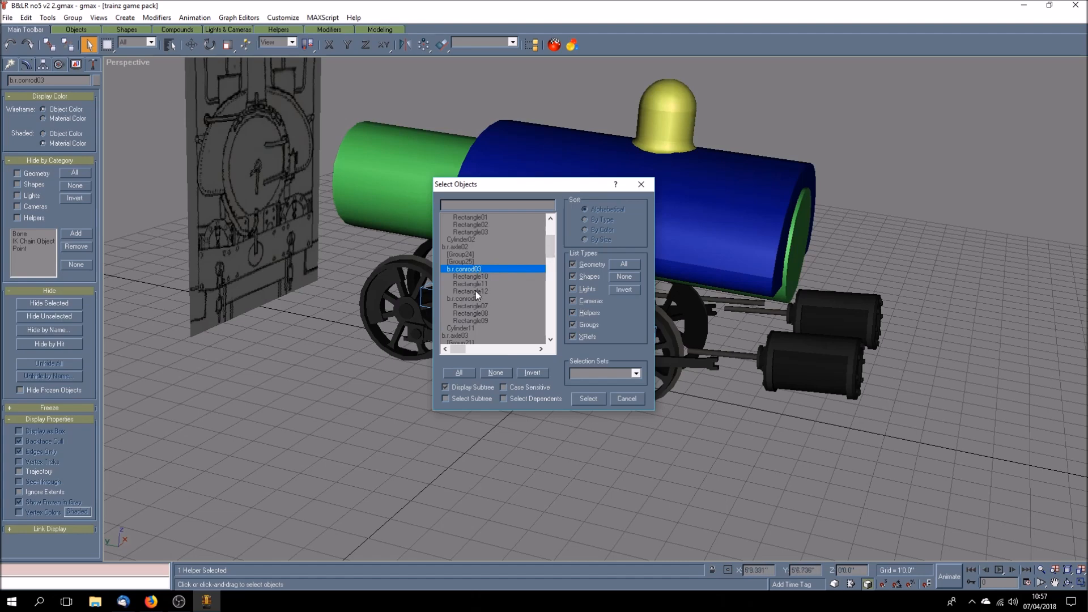
{"action": "left_click_drag", "start_coordinate": [469, 276], "coordinate": [474, 291]}
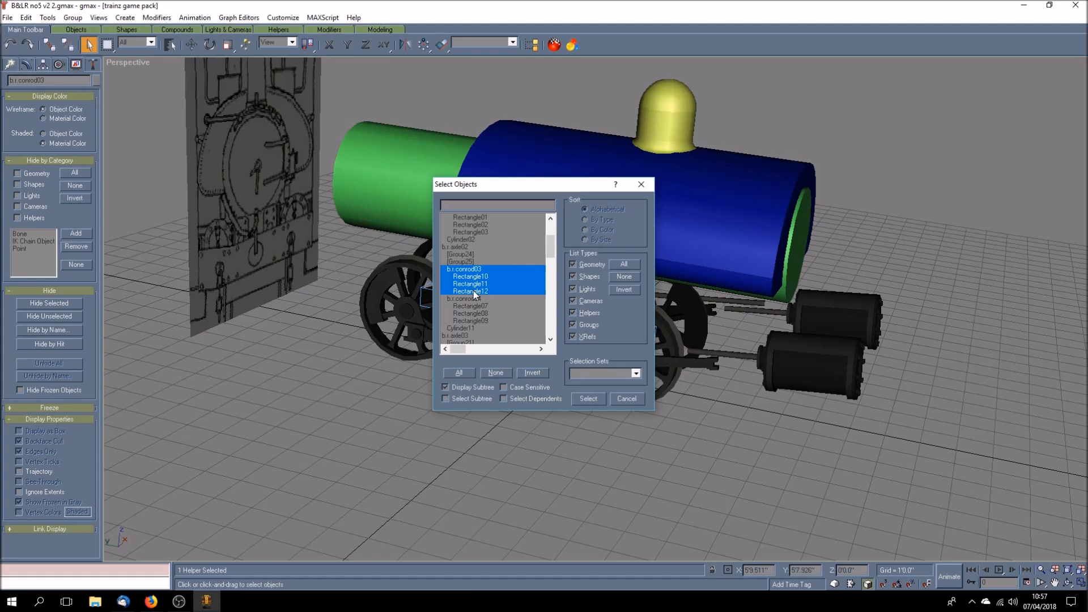
{"action": "left_click", "coordinate": [588, 398]}
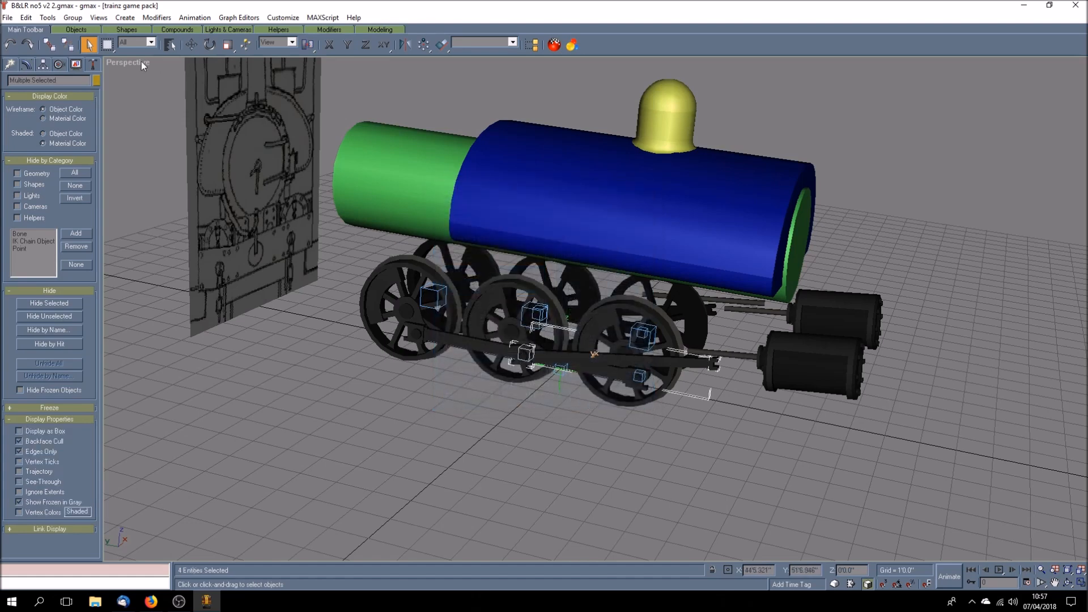
Add the two far-side slide bar pieces to the selection and hide all unselected objects
{"action": "left_click", "coordinate": [733, 300], "text": "ctrl"}
{"action": "left_click", "coordinate": [662, 296], "text": "ctrl"}
{"action": "left_click", "coordinate": [63, 316]}
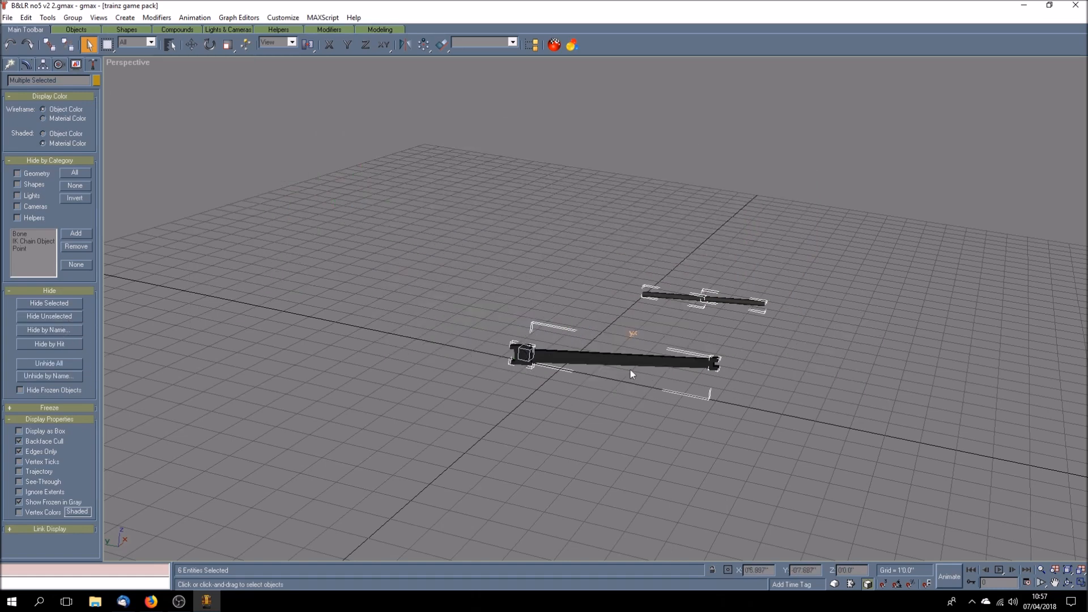
Deselect everything and examine the isolated connecting rod and slide bars close up in the Right view
{"action": "left_click", "coordinate": [826, 461]}
{"action": "left_click", "coordinate": [1081, 584]}
{"action": "scroll", "coordinate": [422, 435], "scroll_direction": "up", "scroll_amount": 3}
{"action": "scroll", "coordinate": [427, 440], "scroll_direction": "up", "scroll_amount": 2}
{"action": "key", "text": "ctrl+s"}
{"action": "left_click", "coordinate": [1081, 584]}
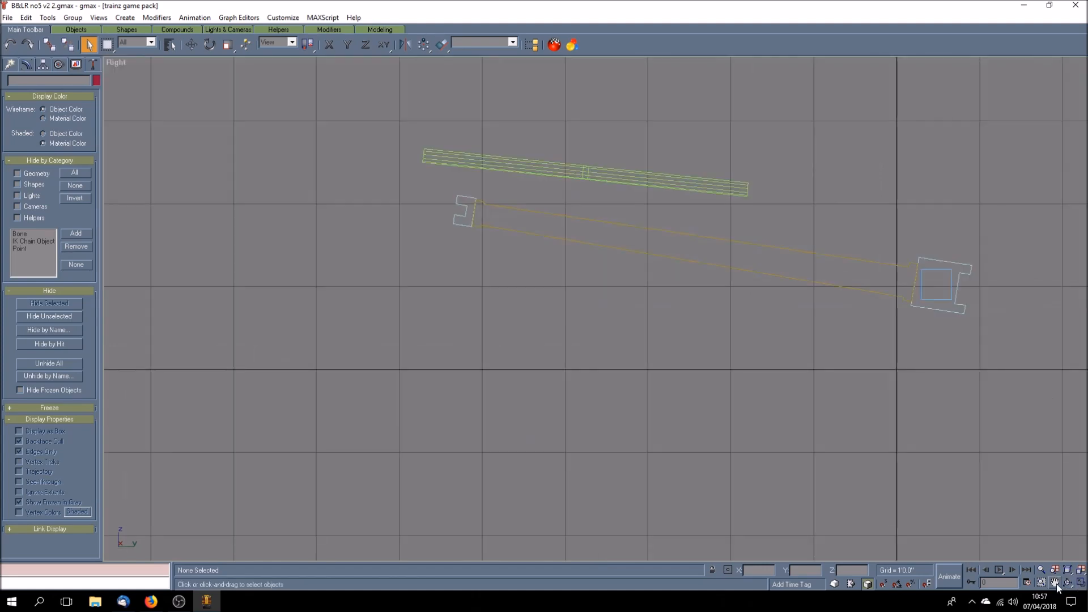
{"action": "left_click", "coordinate": [1055, 588]}
{"action": "left_click_drag", "start_coordinate": [668, 376], "coordinate": [559, 440]}
{"action": "left_click_drag", "start_coordinate": [618, 382], "coordinate": [612, 397]}
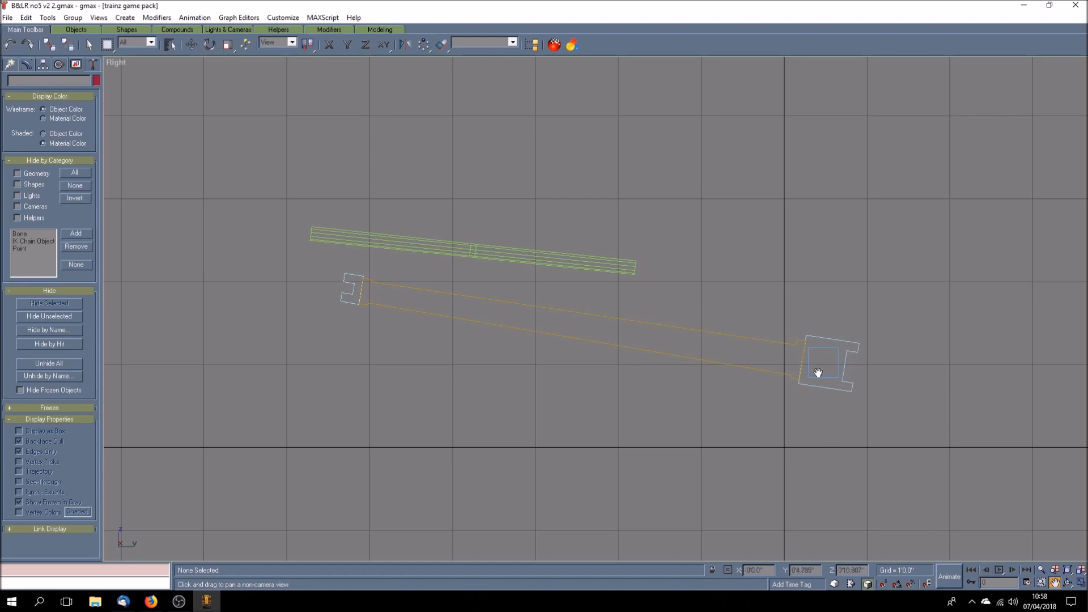
Play back the isolated connecting rod's animation and return to the first frame
{"action": "left_click", "coordinate": [1000, 570]}
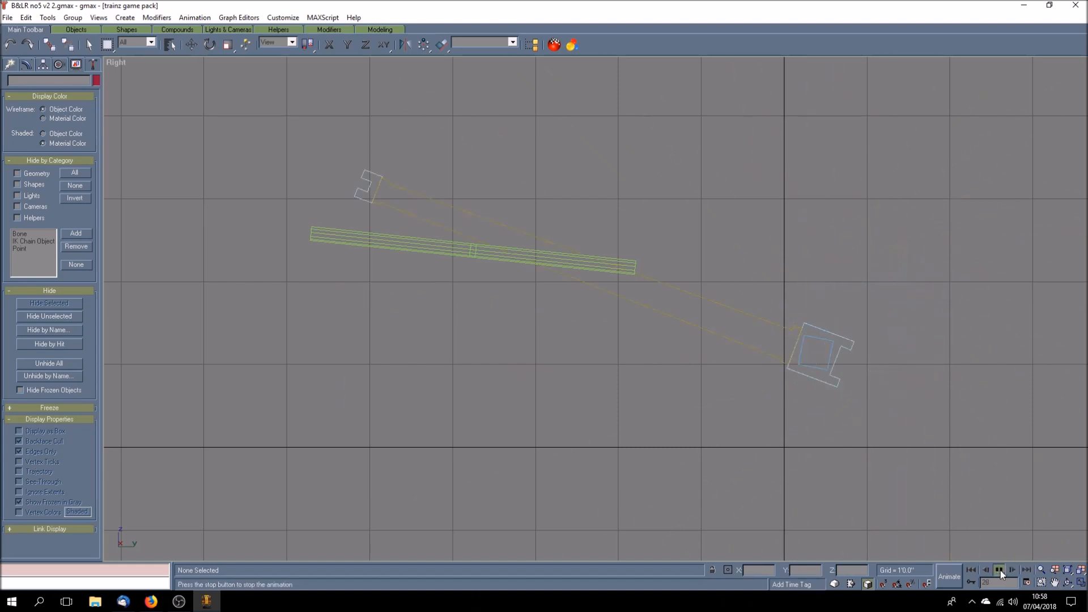
{"action": "left_click", "coordinate": [970, 569]}
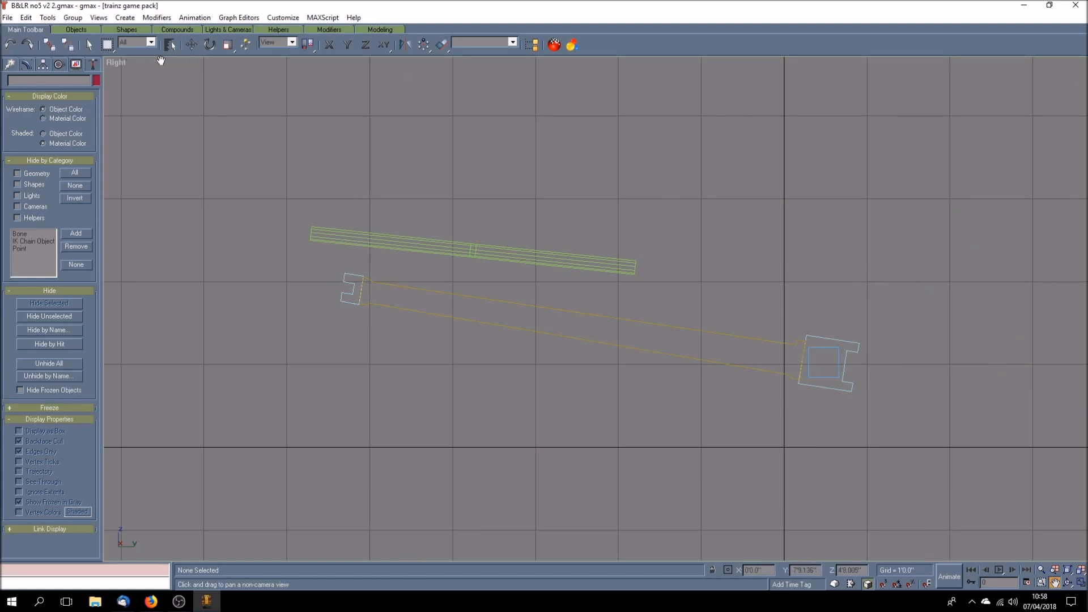
Turn on animation recording and rotate the b.r.conrod03 helper at frames 1 and 2 so the rod's small end sits under the slide bars
{"action": "left_click", "coordinate": [209, 44]}
{"action": "left_click", "coordinate": [813, 366]}
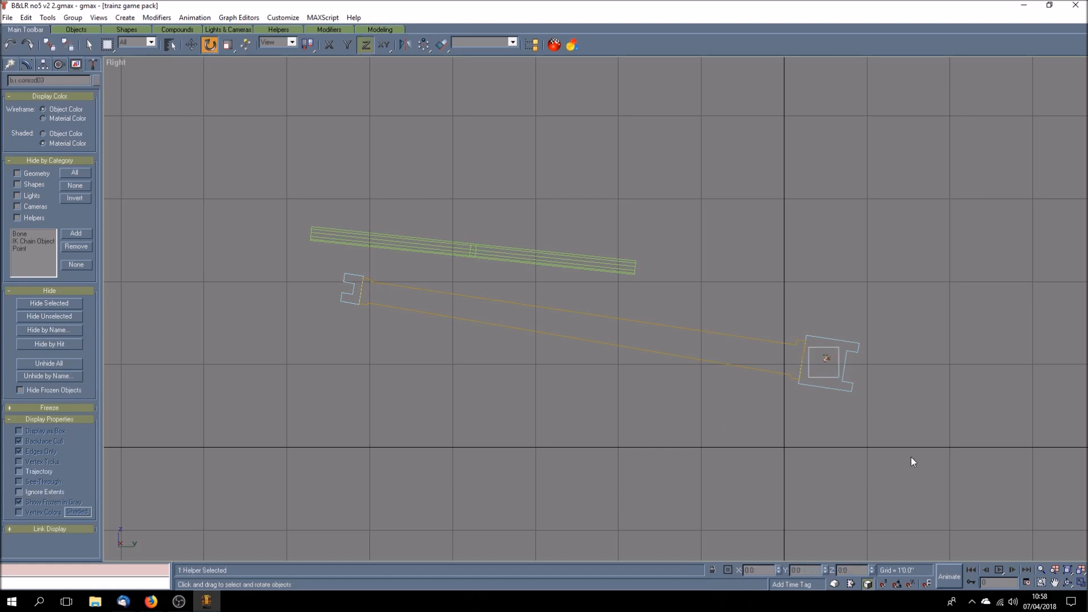
{"action": "left_click", "coordinate": [952, 577]}
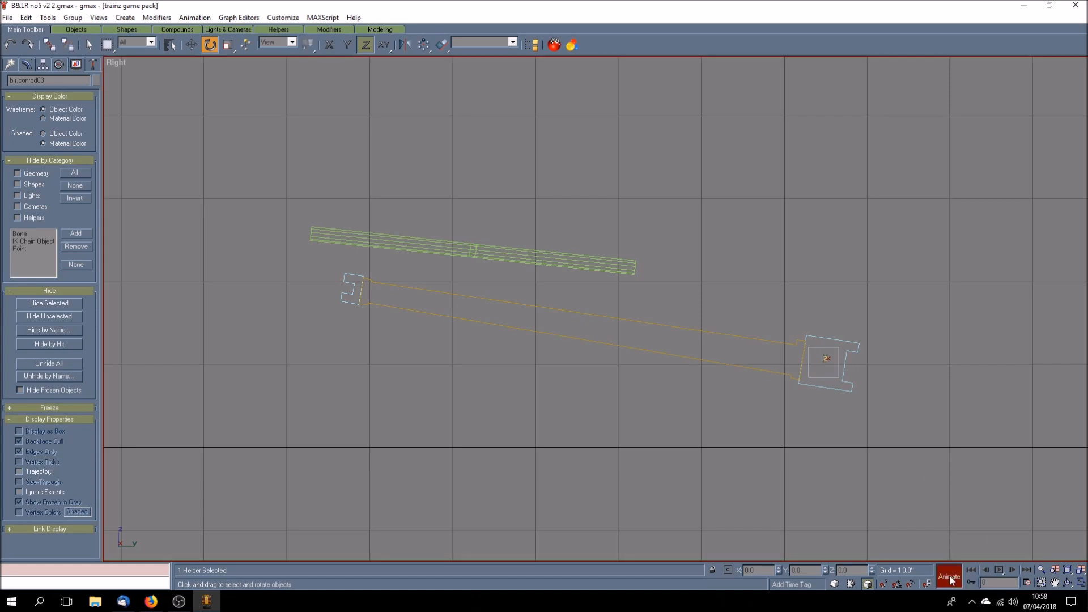
{"action": "left_click", "coordinate": [1012, 570]}
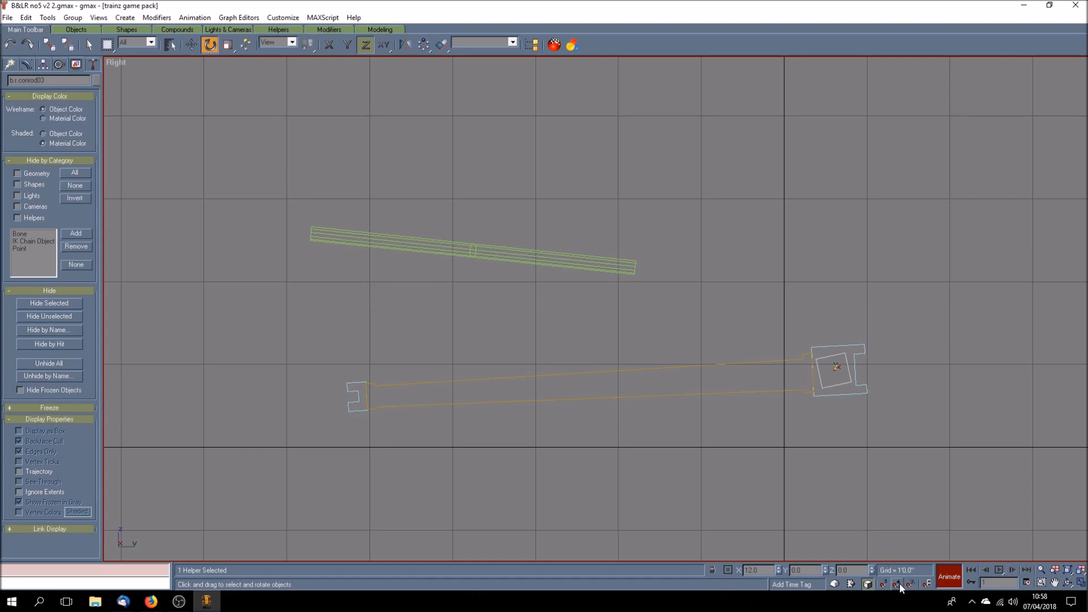
{"action": "left_click_drag", "start_coordinate": [821, 387], "coordinate": [812, 369]}
{"action": "left_click", "coordinate": [1011, 569]}
{"action": "left_click_drag", "start_coordinate": [838, 392], "coordinate": [831, 370]}
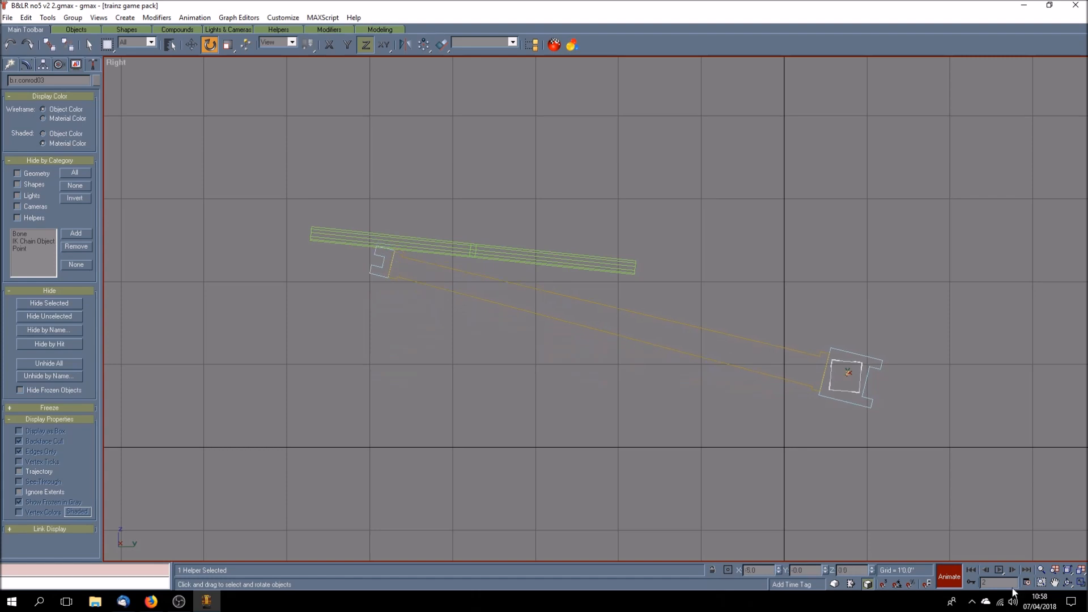
Advance frame by frame from 3 to 6, rotating b.r.conrod03 to bring the rod's small end up to the slide bars
{"action": "left_click", "coordinate": [1012, 569]}
{"action": "left_click_drag", "start_coordinate": [844, 395], "coordinate": [865, 373]}
{"action": "left_click", "coordinate": [1012, 570]}
{"action": "left_click", "coordinate": [1012, 570]}
{"action": "left_click", "coordinate": [1013, 570]}
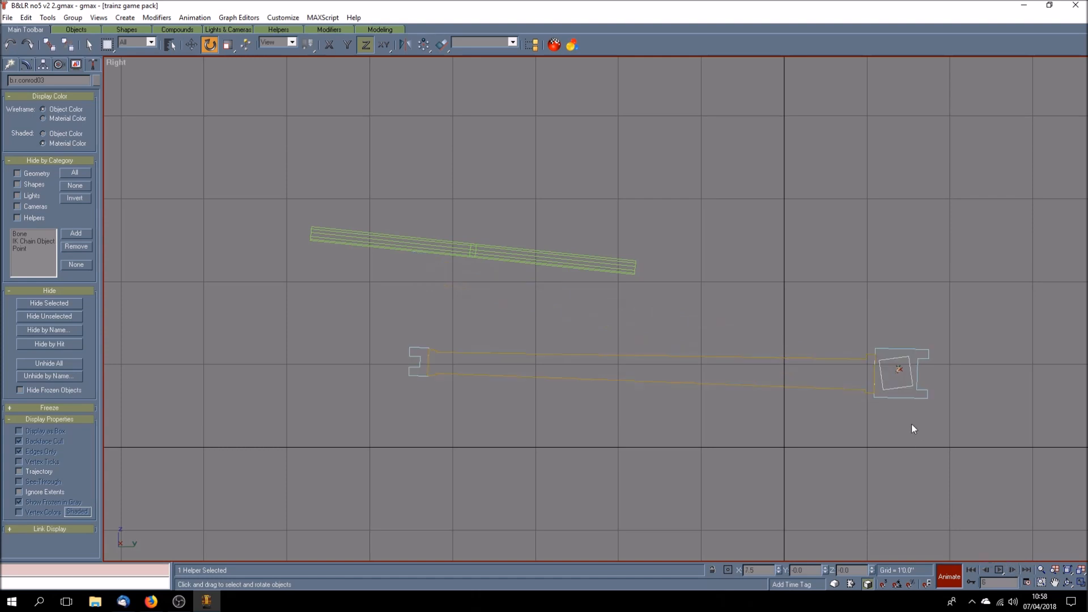
{"action": "left_click_drag", "start_coordinate": [882, 385], "coordinate": [888, 385]}
Rotate b.r.conrod03 at frames 7, 8 and 9 to raise the rod's small end against the underside of the slide bars
{"action": "left_click", "coordinate": [1012, 569]}
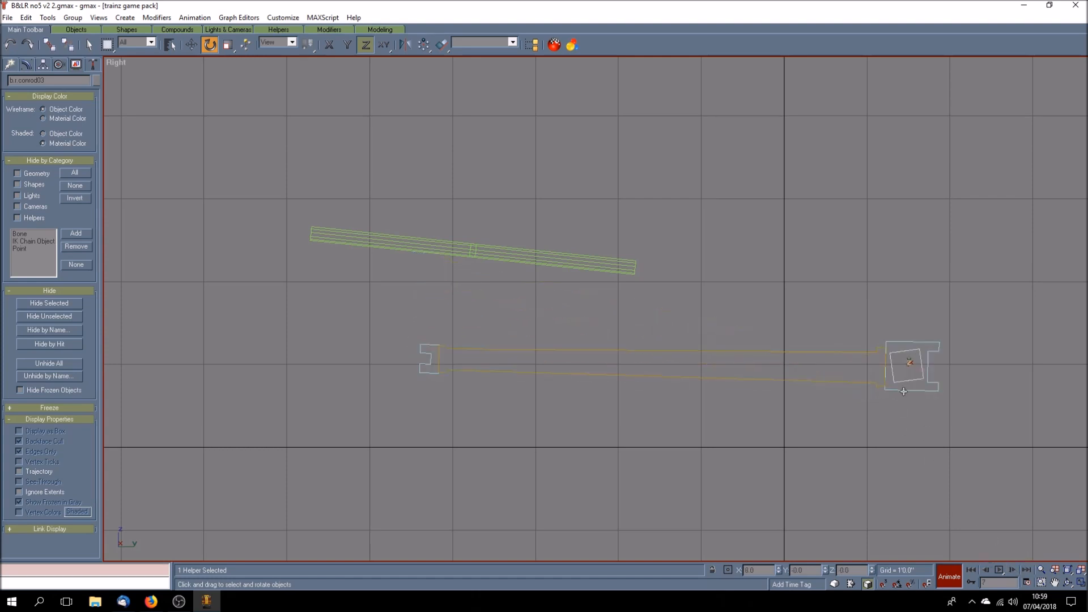
{"action": "left_click_drag", "start_coordinate": [895, 380], "coordinate": [890, 367]}
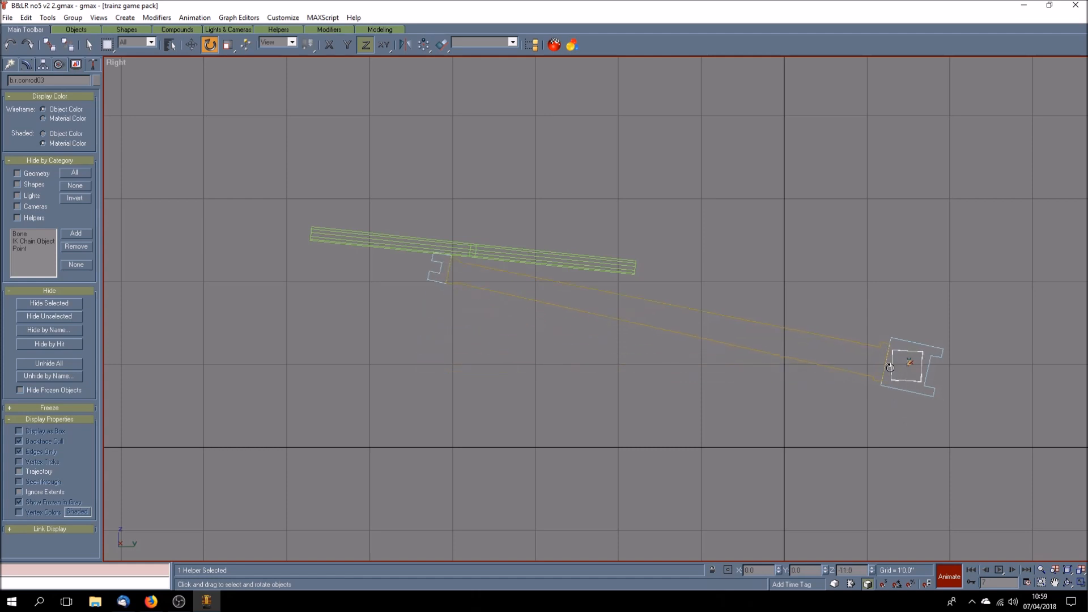
{"action": "left_click", "coordinate": [1012, 569]}
{"action": "left_click_drag", "start_coordinate": [906, 367], "coordinate": [900, 353]}
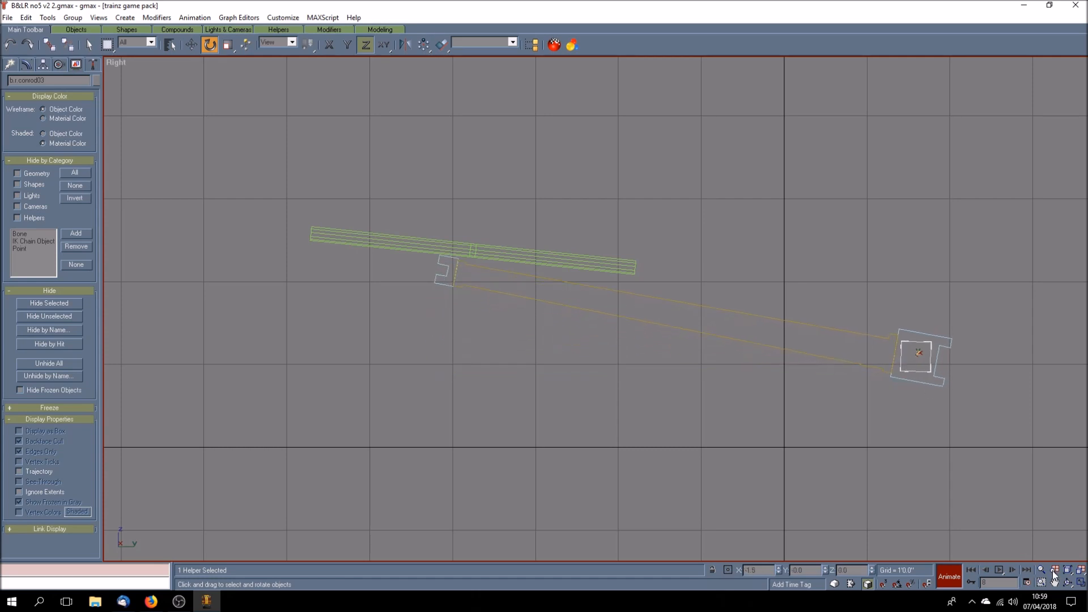
{"action": "left_click", "coordinate": [1012, 569]}
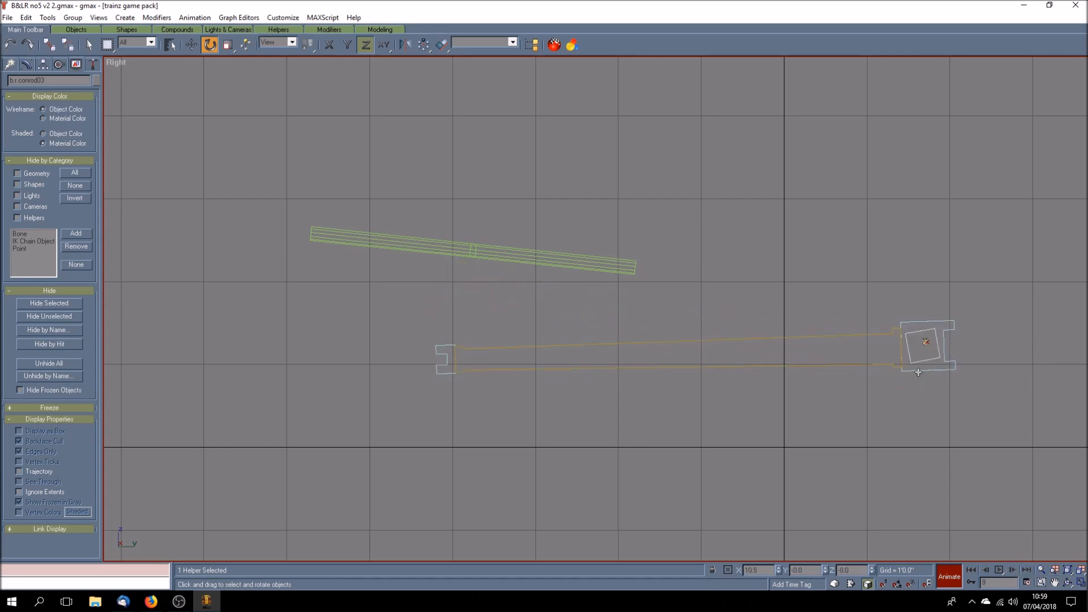
{"action": "left_click_drag", "start_coordinate": [913, 362], "coordinate": [910, 349]}
Rotate b.r.conrod03 by about -10.5, -11 and -10 degrees at frames 10, 11 and 12 to keep the rod aligned with the slide bars
{"action": "left_click", "coordinate": [1013, 570]}
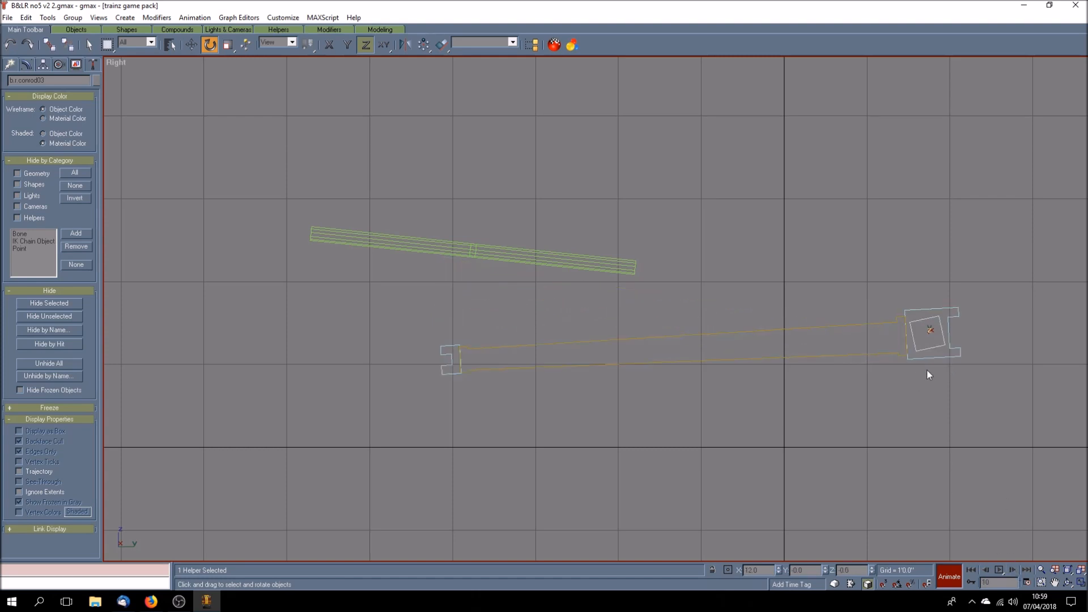
{"action": "left_click_drag", "start_coordinate": [919, 355], "coordinate": [911, 339]}
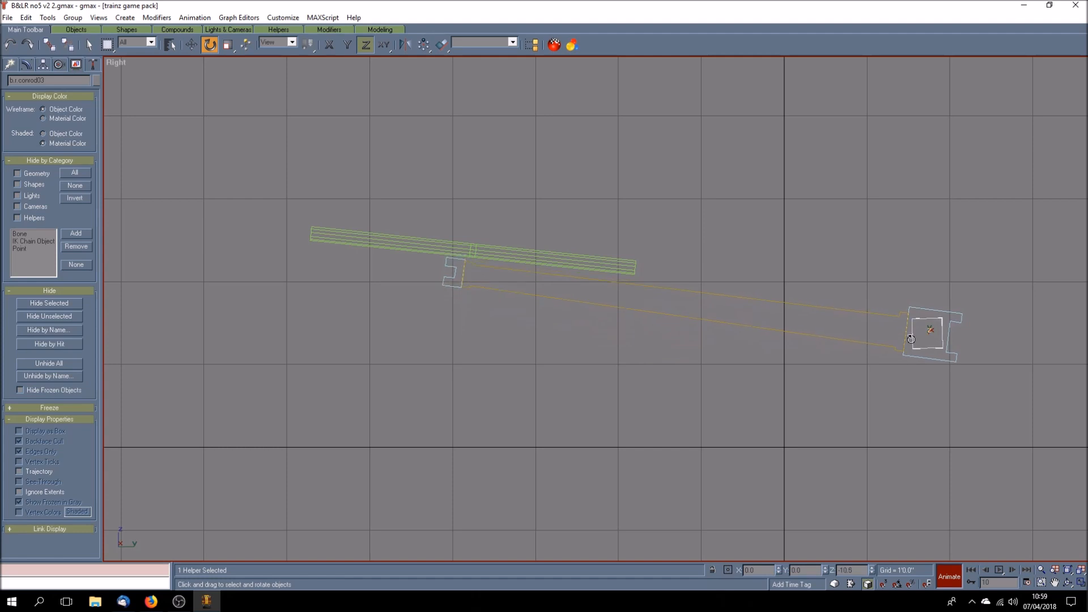
{"action": "left_click", "coordinate": [1012, 570]}
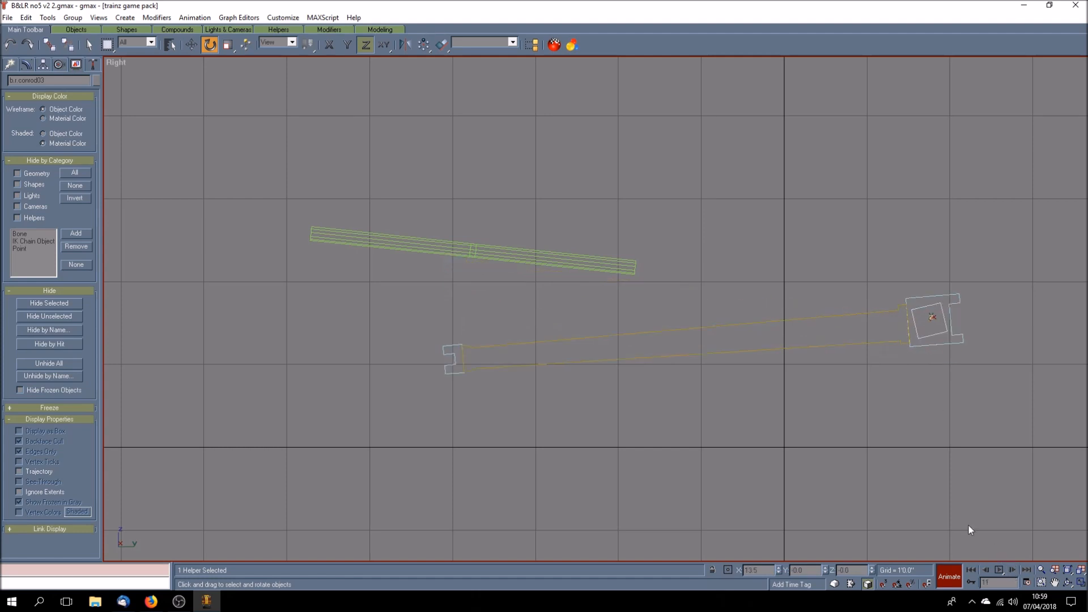
{"action": "left_click_drag", "start_coordinate": [919, 339], "coordinate": [912, 325]}
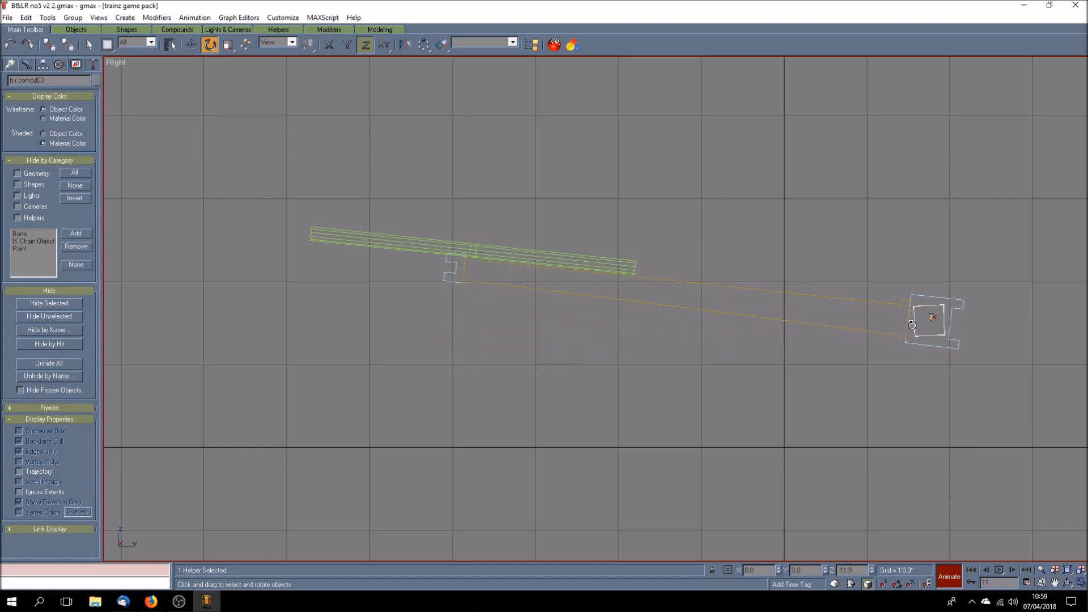
{"action": "left_click", "coordinate": [1010, 570]}
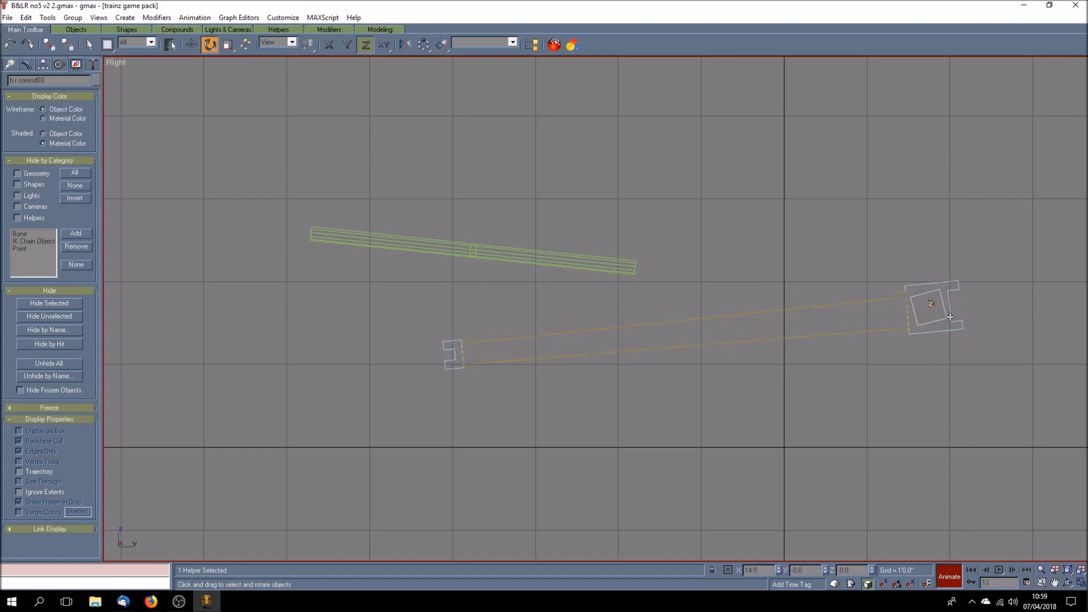
{"action": "left_click_drag", "start_coordinate": [923, 326], "coordinate": [914, 315]}
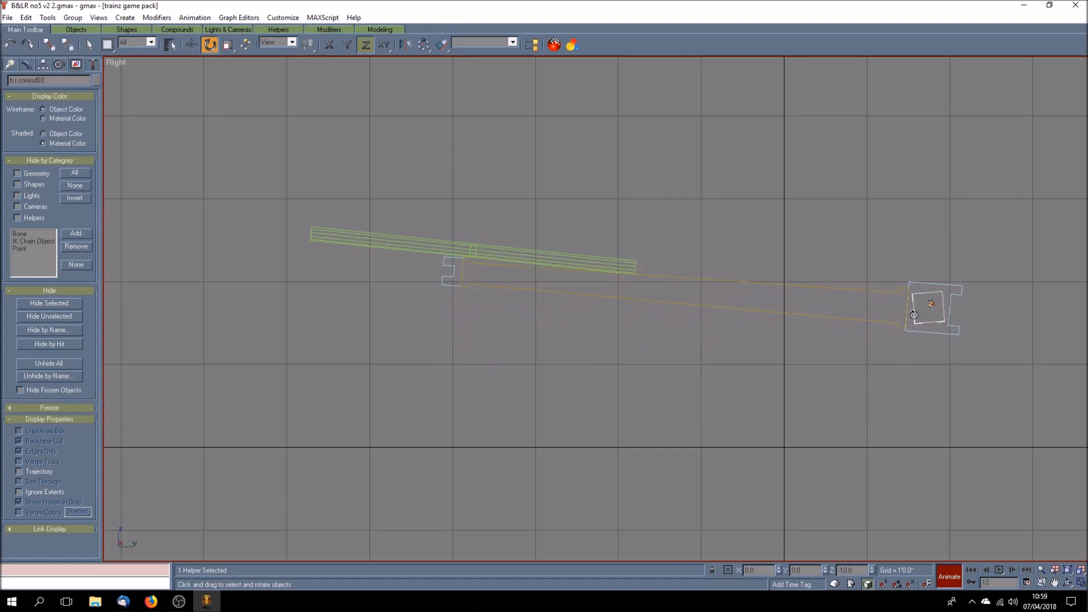
Key corrective rotations of b.r.conrod03 at frames 13, 14 and 15 so the rod's small end stays just below the slide bars
{"action": "left_click", "coordinate": [1013, 570]}
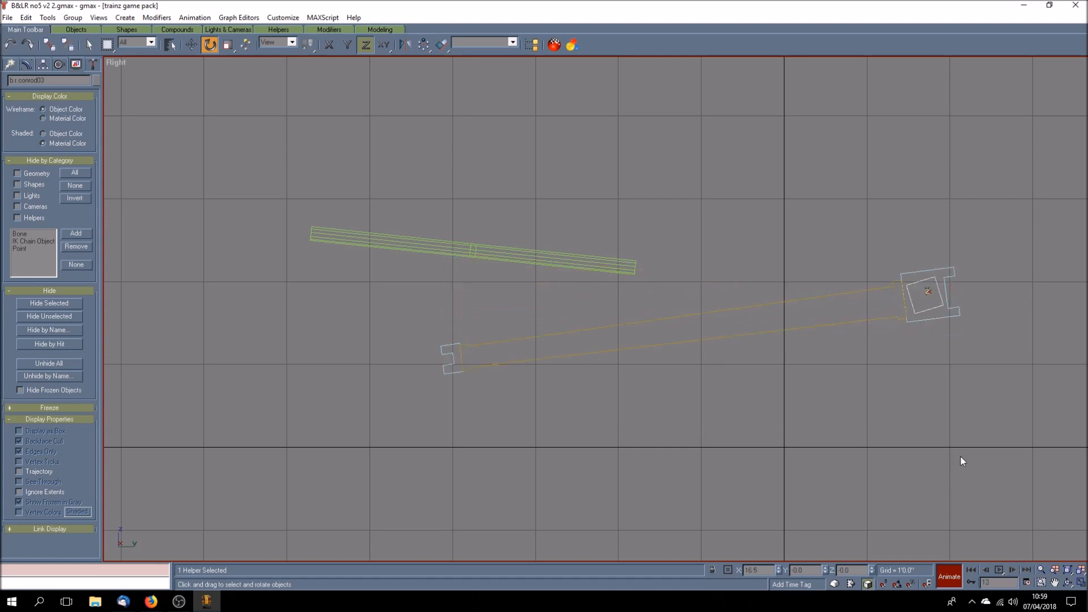
{"action": "left_click_drag", "start_coordinate": [917, 313], "coordinate": [910, 297]}
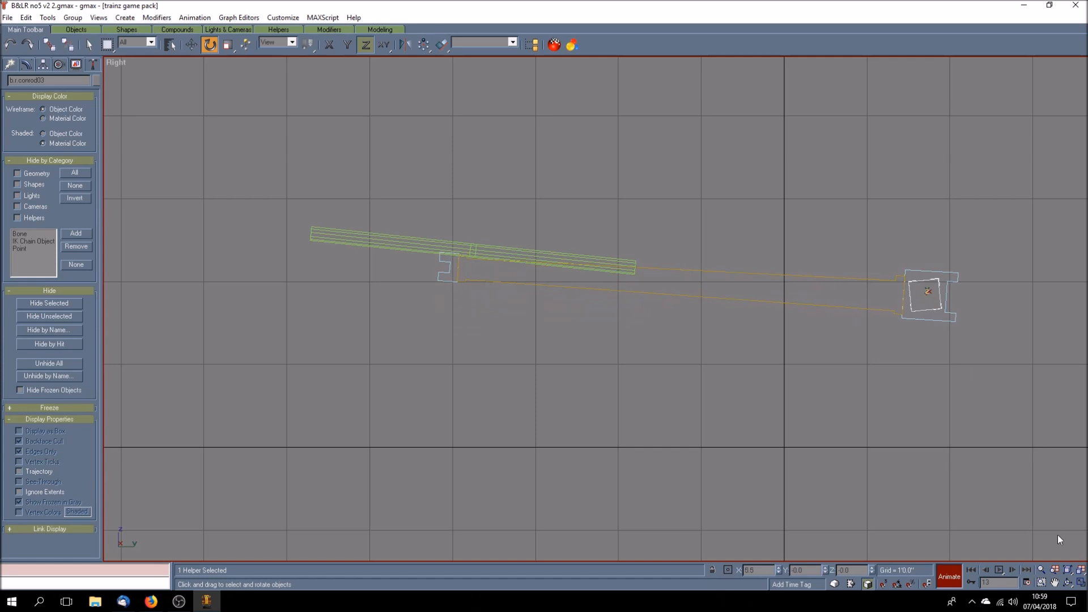
{"action": "left_click", "coordinate": [1014, 570]}
{"action": "left_click_drag", "start_coordinate": [911, 301], "coordinate": [905, 289]}
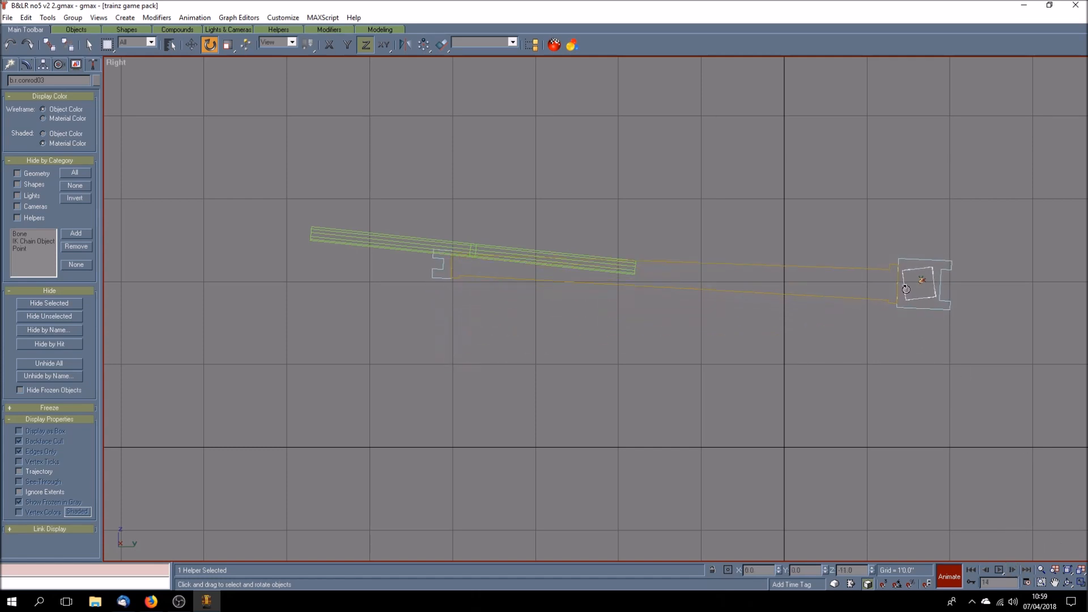
{"action": "left_click", "coordinate": [1014, 569]}
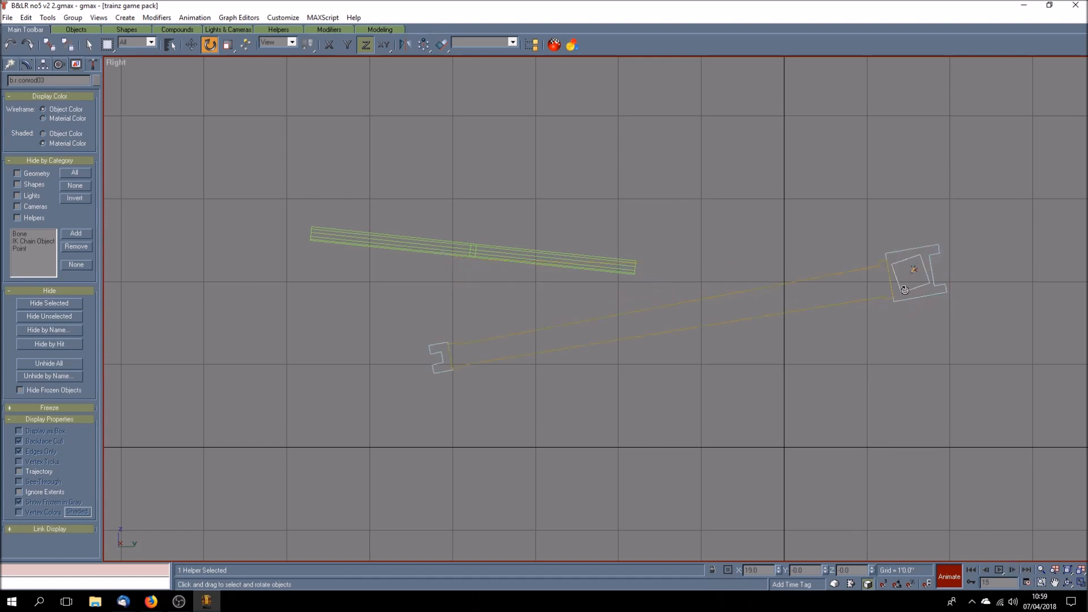
{"action": "left_click_drag", "start_coordinate": [904, 288], "coordinate": [897, 280]}
Rotate b.r.conrod03 at frames 16 and 17 to lift the rod's small end back to the slide bars
{"action": "left_click", "coordinate": [1014, 569]}
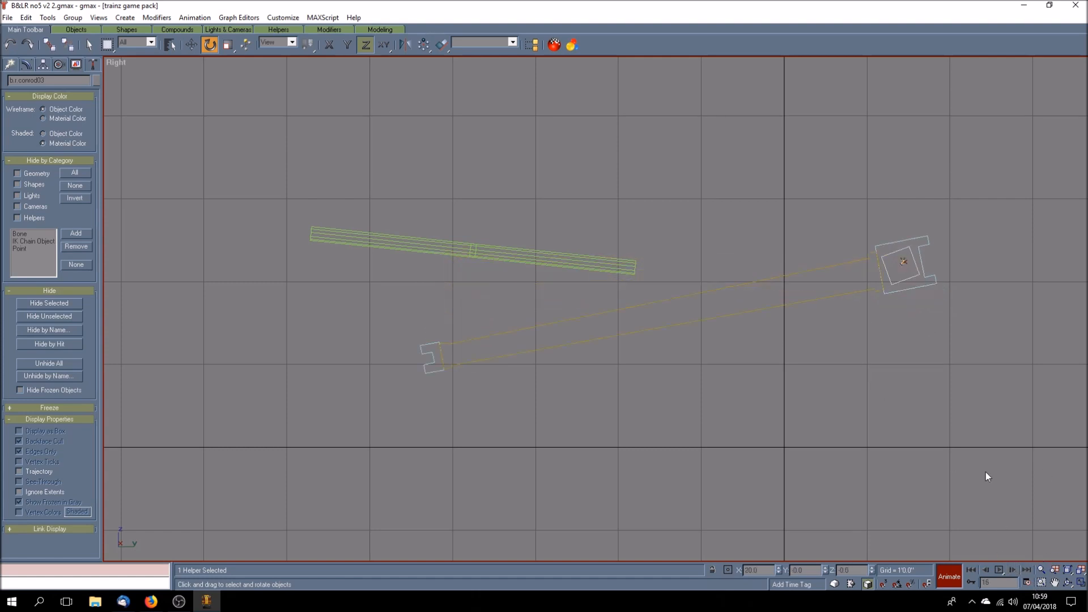
{"action": "left_click_drag", "start_coordinate": [890, 283], "coordinate": [889, 271]}
{"action": "left_click", "coordinate": [1014, 569]}
{"action": "left_click_drag", "start_coordinate": [882, 279], "coordinate": [882, 269]}
{"action": "left_click_drag", "start_coordinate": [881, 266], "coordinate": [882, 266]}
Rotate b.r.conrod03 at frames 18, 19 and 20 so the rod's small end follows the underside of the slide bars
{"action": "left_click", "coordinate": [1010, 572]}
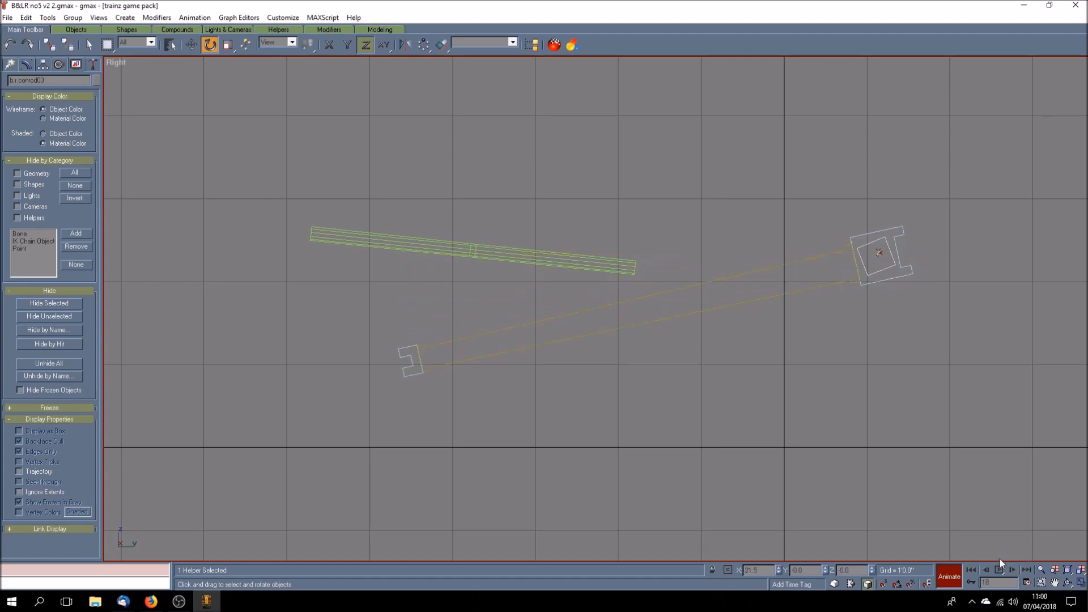
{"action": "left_click_drag", "start_coordinate": [869, 273], "coordinate": [865, 264]}
{"action": "left_click", "coordinate": [1015, 570]}
{"action": "key", "text": "period"}
{"action": "left_click_drag", "start_coordinate": [857, 272], "coordinate": [849, 261]}
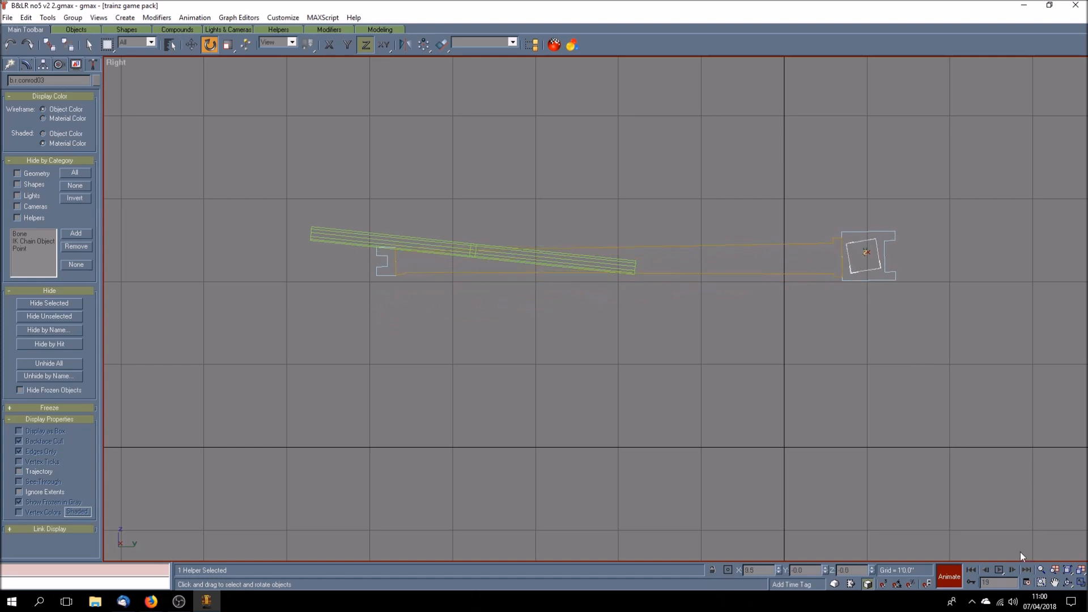
{"action": "left_click", "coordinate": [1013, 570]}
{"action": "left_click_drag", "start_coordinate": [844, 281], "coordinate": [846, 259]}
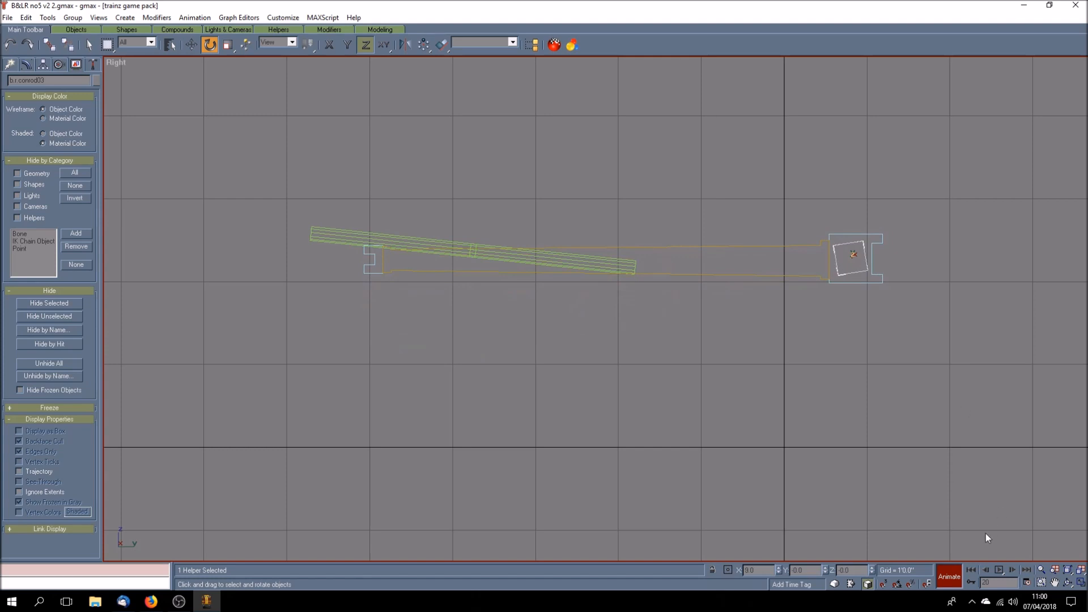
Rotate b.r.conrod03 at frames 21, 22 and 23, by about -12.5 and -13 degrees on the first two, to meet the slide bars
{"action": "left_click", "coordinate": [1011, 570]}
{"action": "left_click_drag", "start_coordinate": [835, 279], "coordinate": [836, 258]}
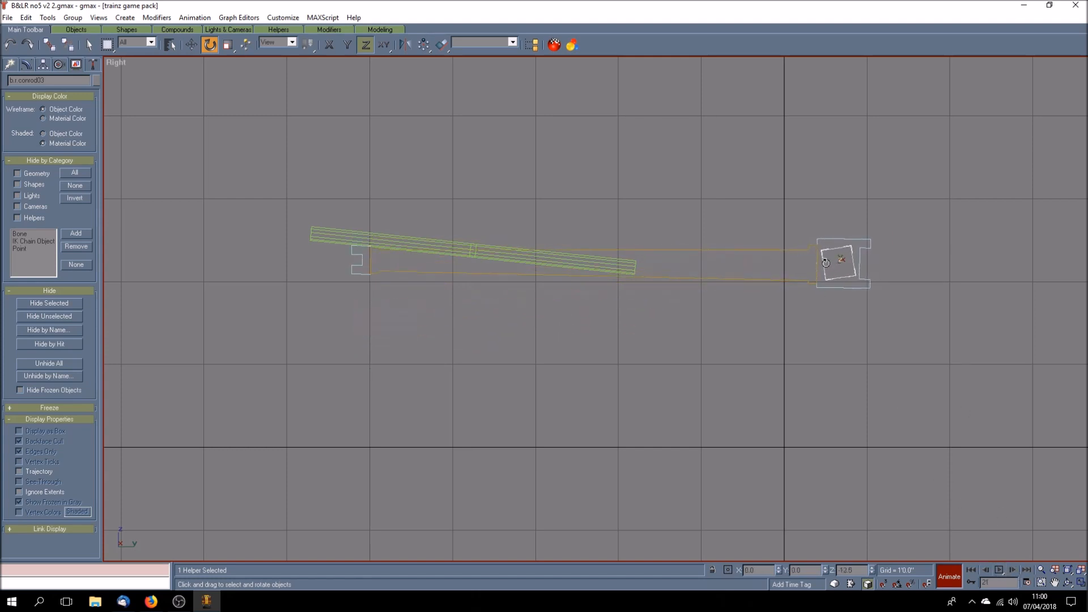
{"action": "left_click", "coordinate": [1014, 570]}
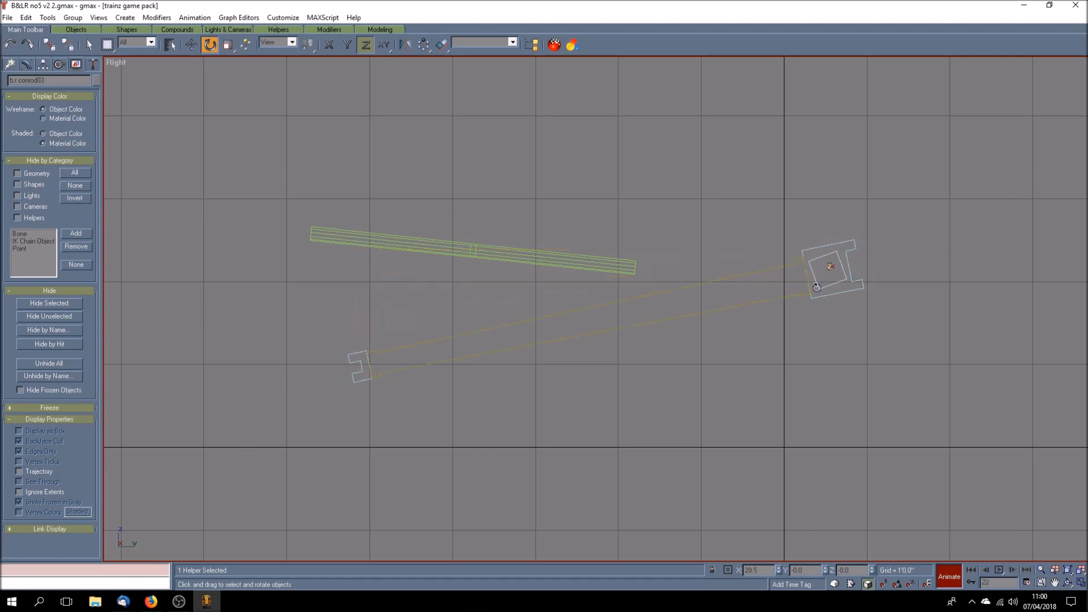
{"action": "left_click_drag", "start_coordinate": [817, 288], "coordinate": [819, 266]}
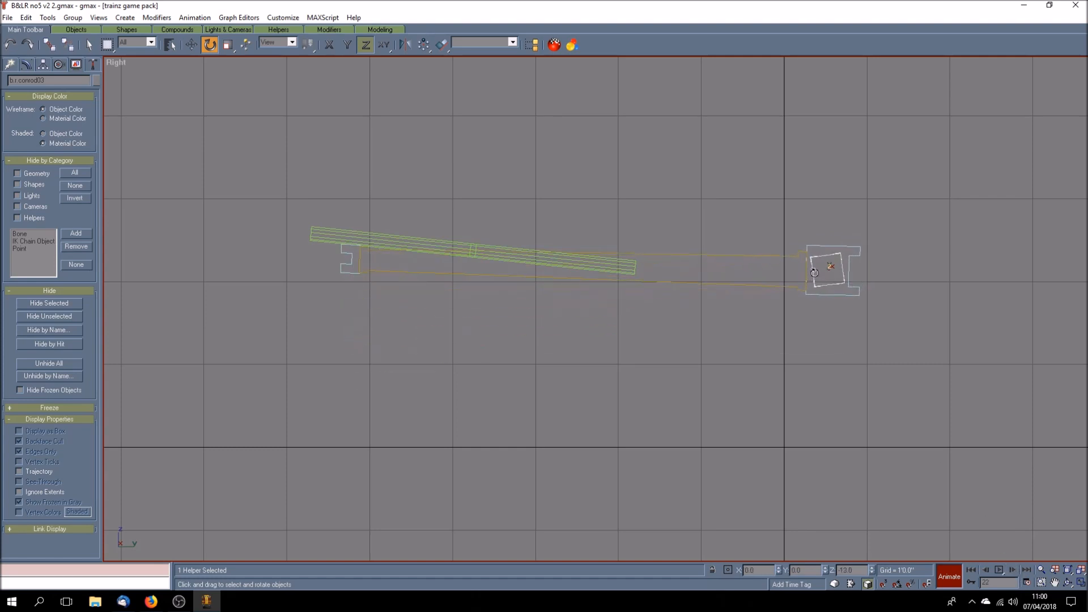
{"action": "left_click", "coordinate": [1013, 570]}
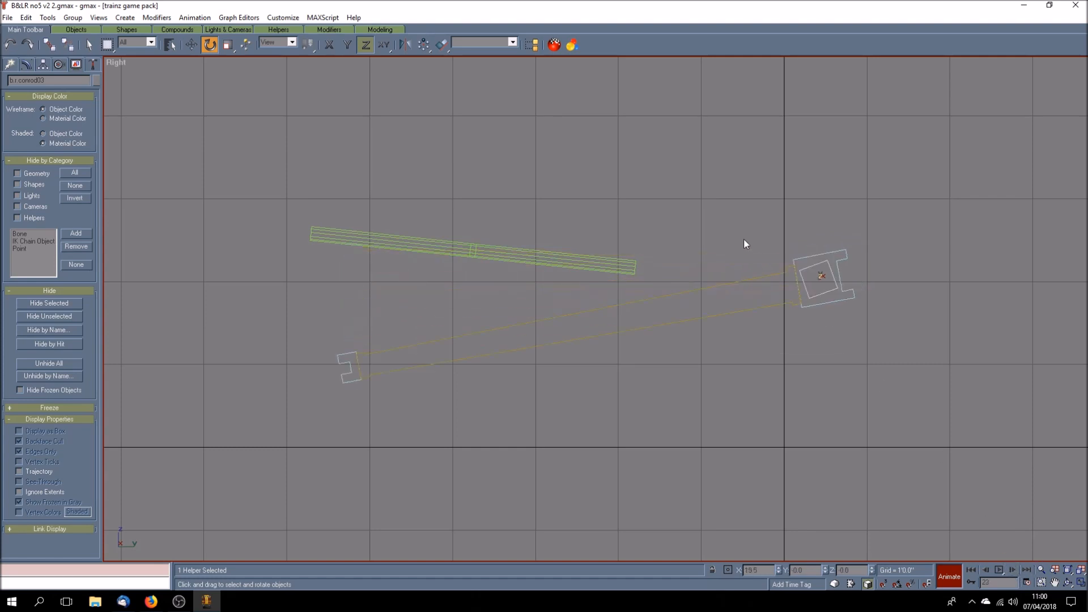
{"action": "left_click_drag", "start_coordinate": [805, 297], "coordinate": [802, 282]}
Rotate b.r.conrod03 at frames 24 and 25 to bring the rod's small end up beneath the slide bars' far end
{"action": "left_click", "coordinate": [1012, 569]}
{"action": "left_click_drag", "start_coordinate": [803, 306], "coordinate": [800, 290]}
{"action": "left_click", "coordinate": [1012, 569]}
{"action": "left_click", "coordinate": [1012, 570]}
{"action": "left_click_drag", "start_coordinate": [798, 319], "coordinate": [796, 301]}
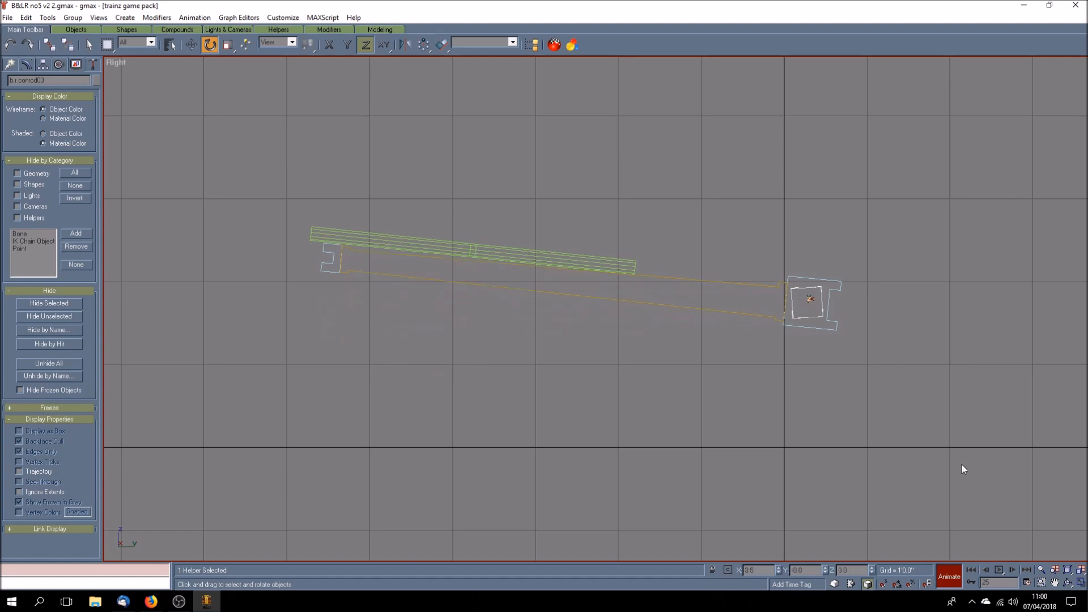
Rotate b.r.conrod03 at frames 26, 27 and 28 so the rod's small end stays under the slide bars' far end
{"action": "left_click", "coordinate": [1012, 569]}
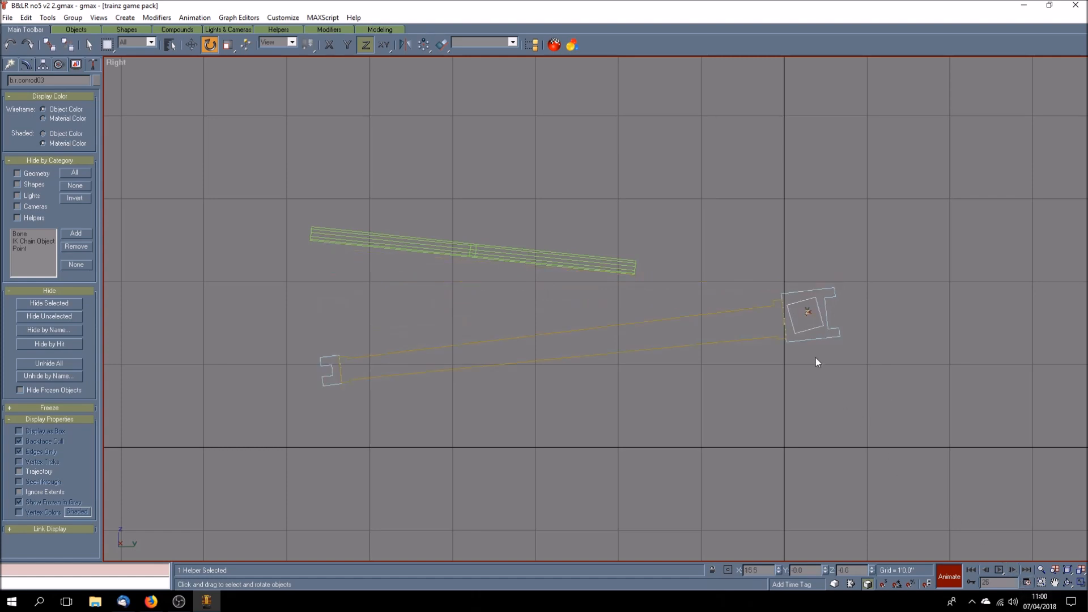
{"action": "left_click_drag", "start_coordinate": [792, 329], "coordinate": [791, 314]}
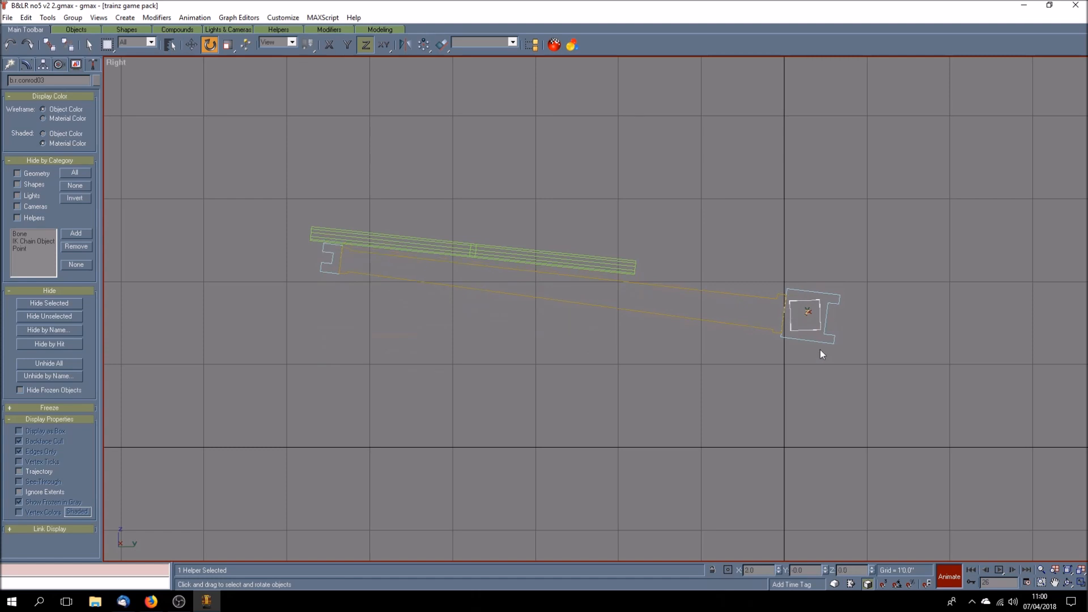
{"action": "left_click", "coordinate": [1012, 569]}
{"action": "left_click_drag", "start_coordinate": [796, 345], "coordinate": [793, 328]}
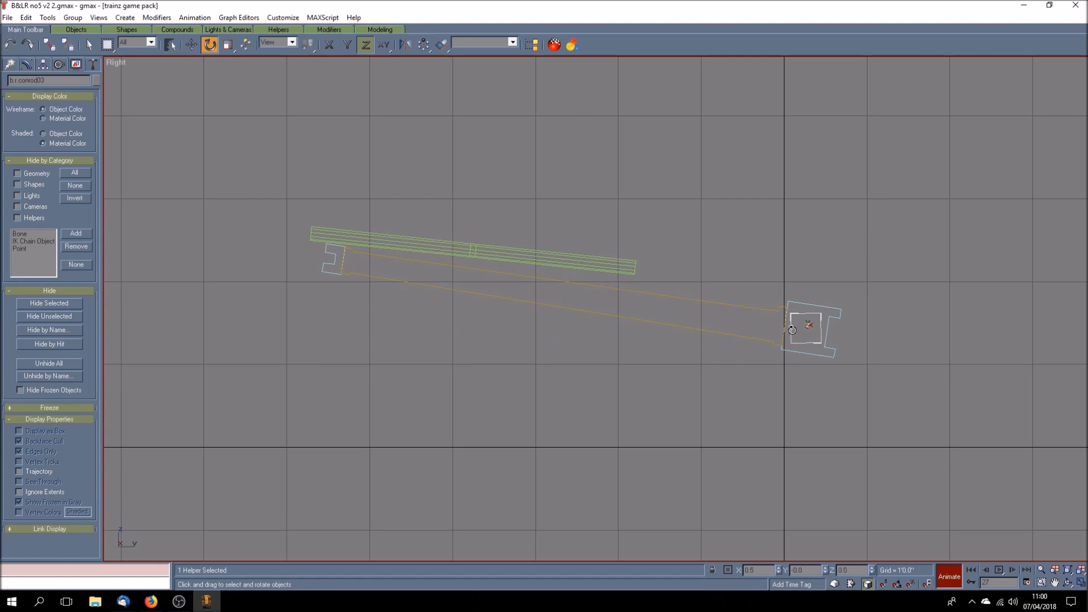
{"action": "left_click", "coordinate": [1013, 569]}
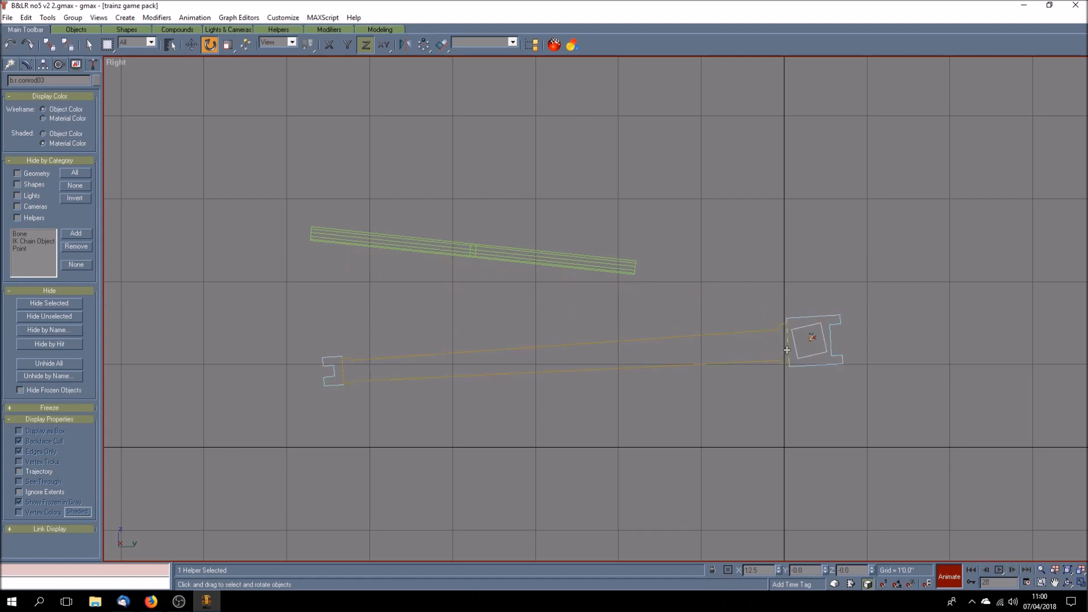
{"action": "left_click_drag", "start_coordinate": [798, 353], "coordinate": [797, 345]}
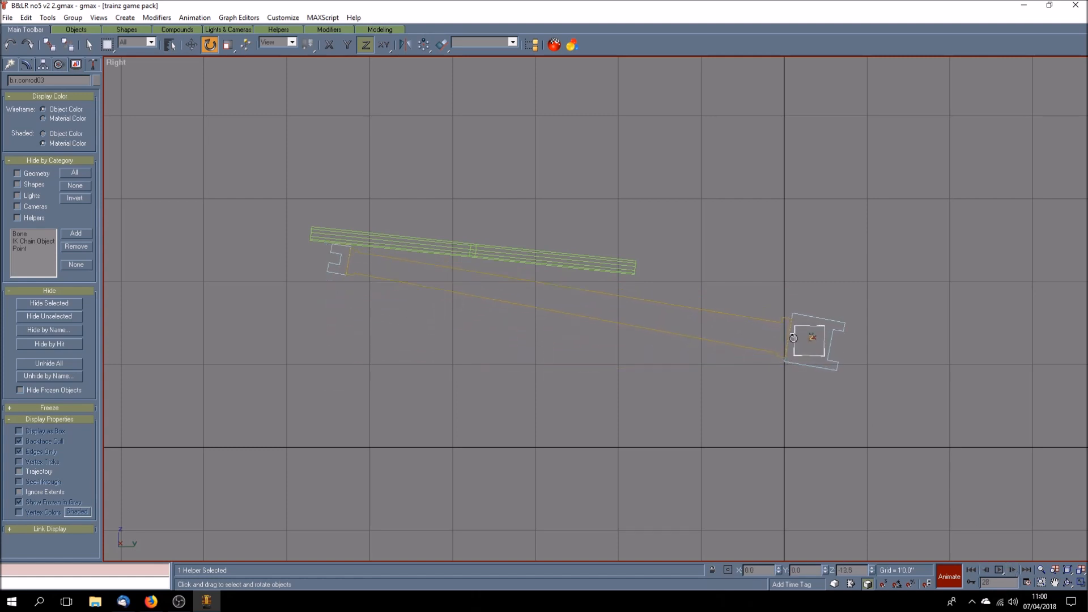
Rotate b.r.conrod03 at frames 29, 30 and the following frame, by about -12.5 degrees at frame 30, to meet the slide bars
{"action": "left_click", "coordinate": [1012, 570]}
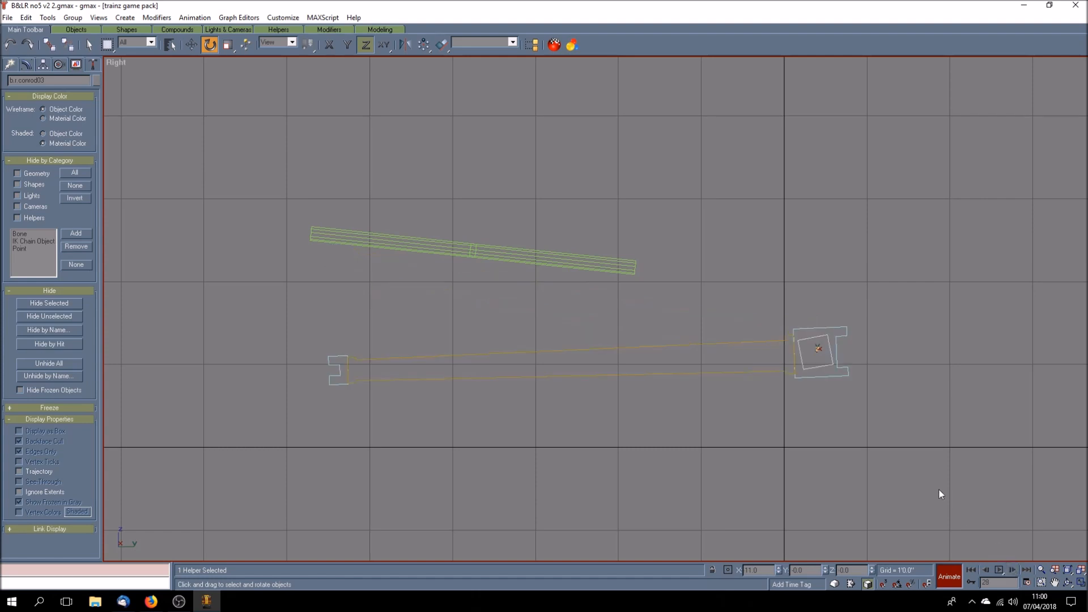
{"action": "left_click_drag", "start_coordinate": [803, 367], "coordinate": [802, 354]}
{"action": "left_click", "coordinate": [1012, 570]}
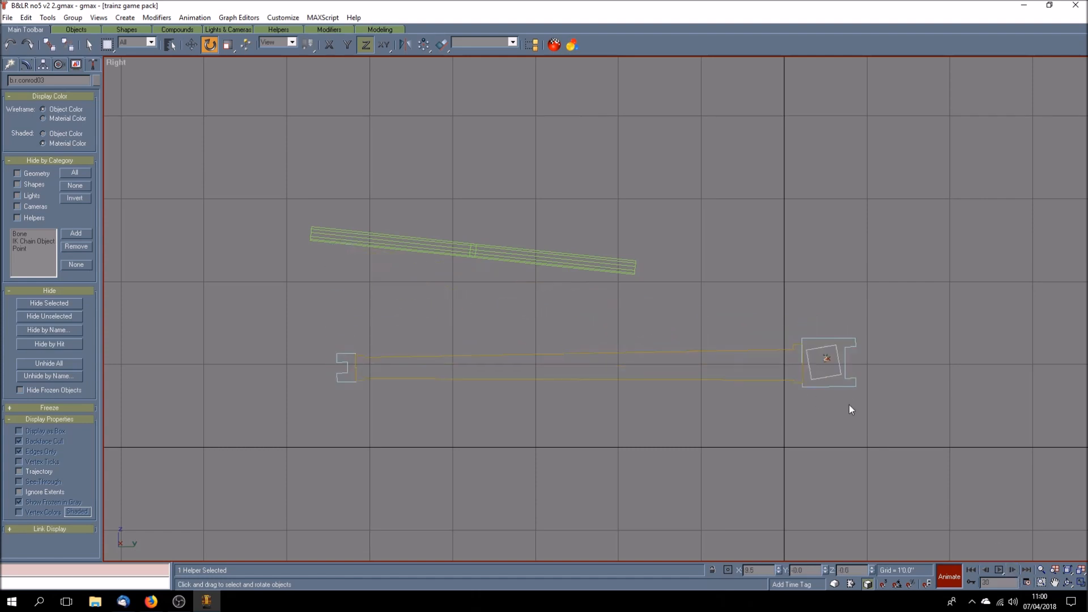
{"action": "left_click_drag", "start_coordinate": [809, 371], "coordinate": [805, 358]}
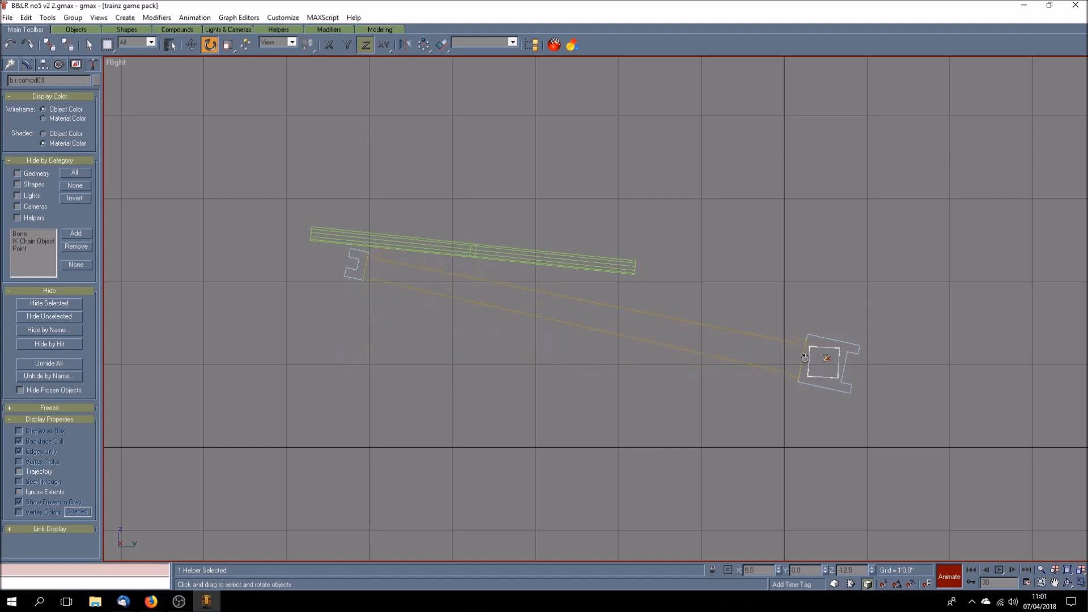
{"action": "left_click", "coordinate": [1011, 569]}
{"action": "left_click_drag", "start_coordinate": [813, 379], "coordinate": [810, 375]}
Play the animation to check the rod's movement, stop it and return to frame 0
{"action": "left_click", "coordinate": [998, 570]}
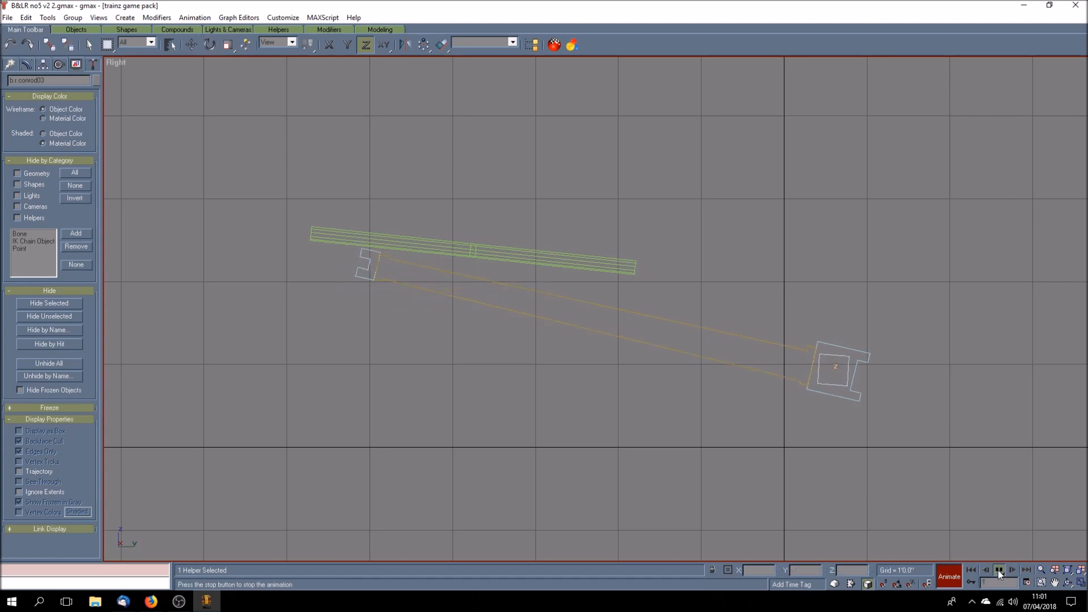
{"action": "left_click", "coordinate": [998, 570]}
{"action": "left_click", "coordinate": [971, 570]}
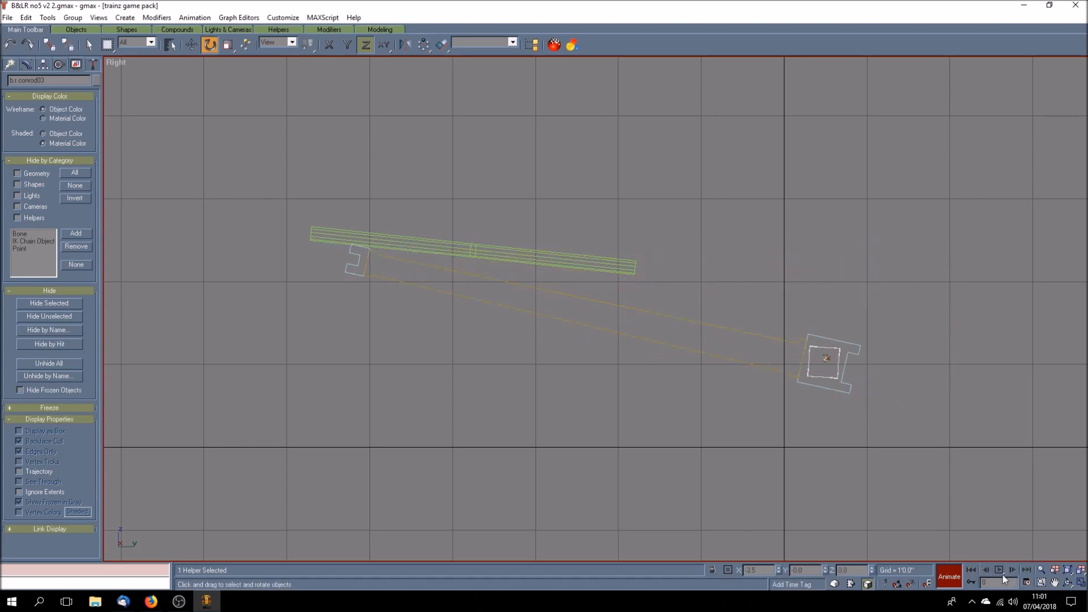
Fine-tune b.r.conrod03's X rotation numerically at frame 0 so the small end's upper corner meets the underside of the slide bars
{"action": "left_click", "coordinate": [1055, 584]}
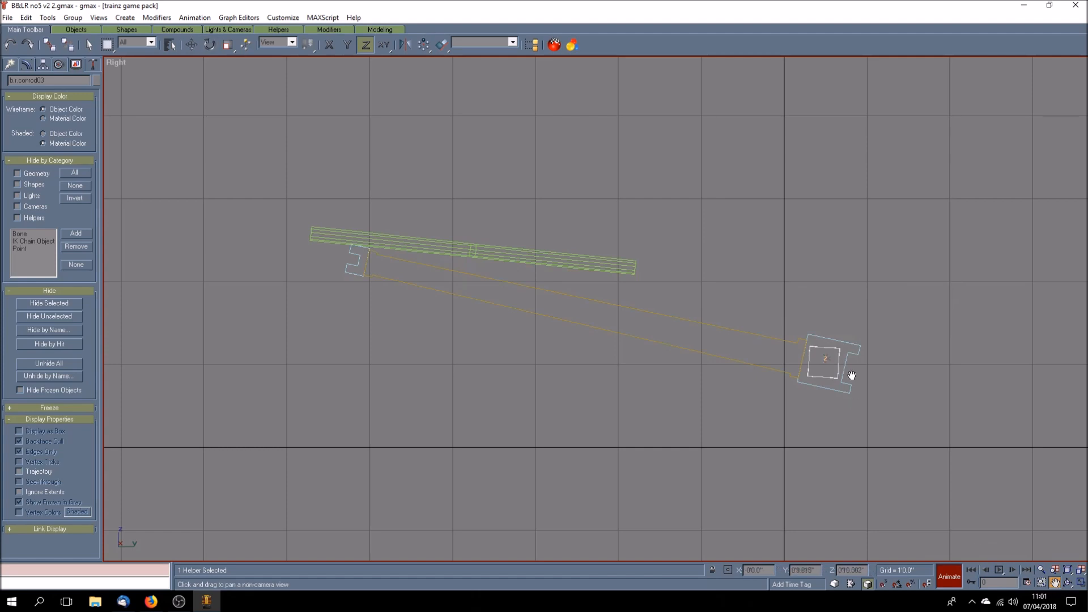
{"action": "left_click_drag", "start_coordinate": [491, 351], "coordinate": [598, 369]}
{"action": "scroll", "coordinate": [492, 321], "scroll_direction": "up", "scroll_amount": 5}
{"action": "left_click_drag", "start_coordinate": [492, 321], "coordinate": [532, 379]}
{"action": "scroll", "coordinate": [532, 379], "scroll_direction": "up", "scroll_amount": 3}
{"action": "left_click", "coordinate": [210, 45]}
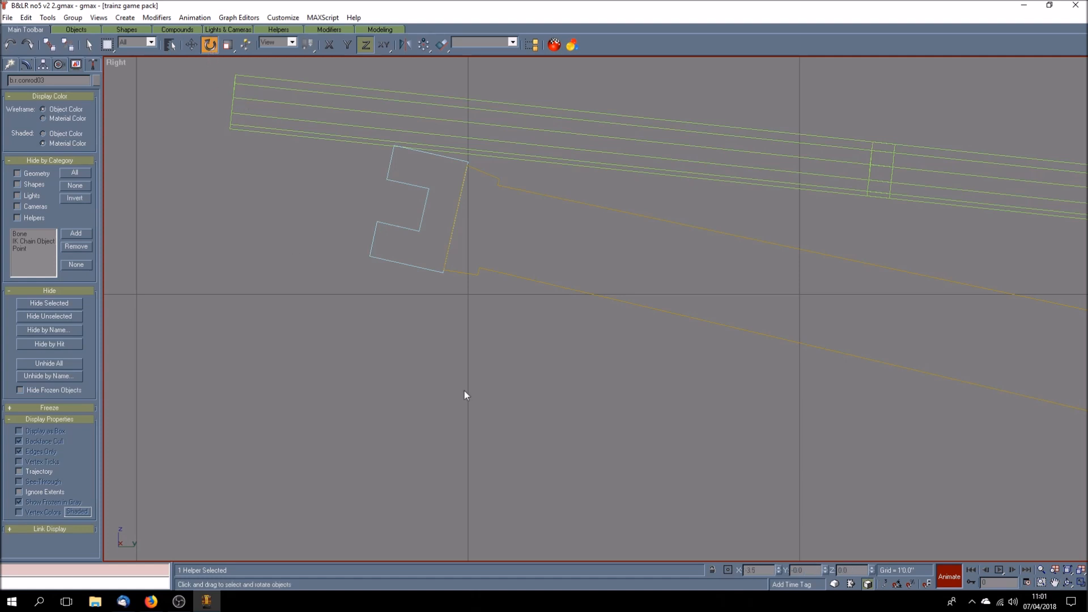
{"action": "left_click", "coordinate": [778, 574]}
{"action": "type", "text": "6"}
{"action": "key", "text": "Return"}
{"action": "type", "text": "4"}
{"action": "key", "text": "Return"}
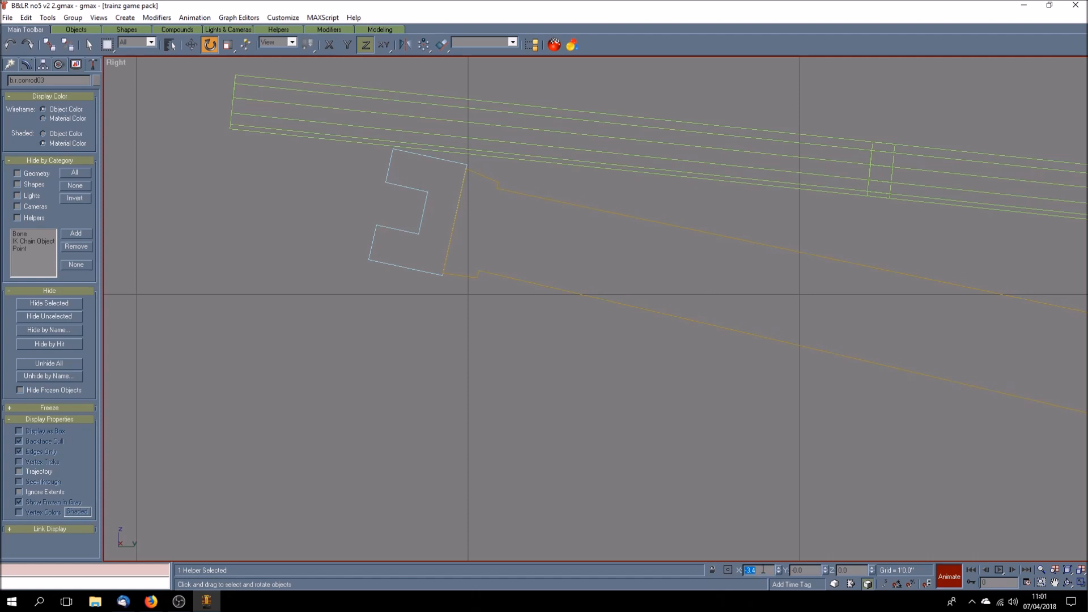
{"action": "type", "text": "5"}
{"action": "key", "text": "Return"}
Lower the rod's X rotation slightly at frame 1 to raise its small end to the slide bars
{"action": "left_click", "coordinate": [1013, 570]}
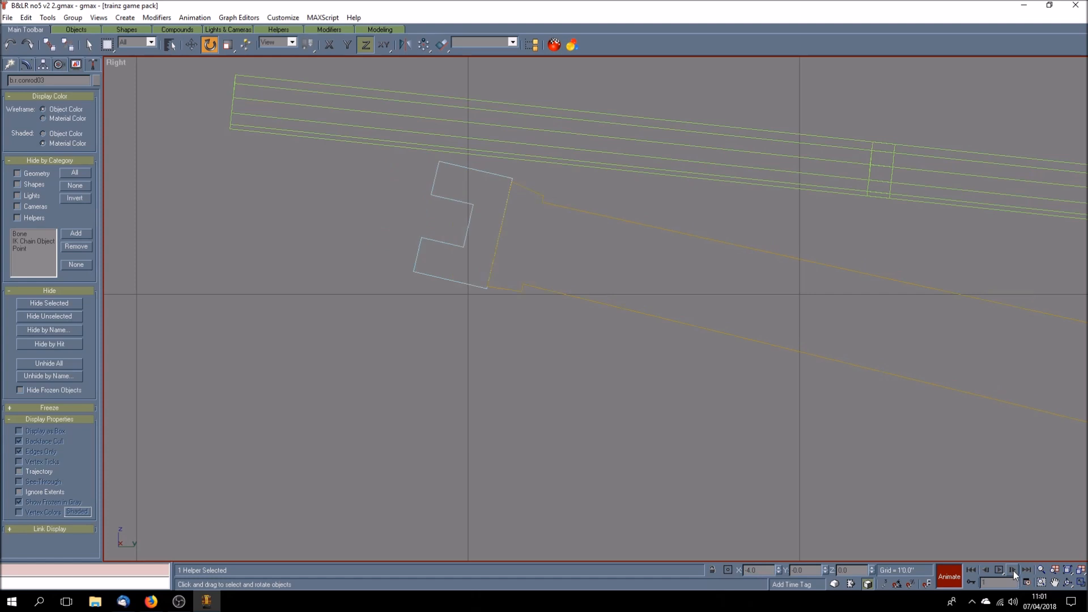
{"action": "left_click", "coordinate": [778, 572]}
{"action": "left_click", "coordinate": [777, 571]}
Set the rod's X rotation to -4.86 degrees at frame 2 so the small end just touches the slide bars
{"action": "left_click", "coordinate": [1013, 571]}
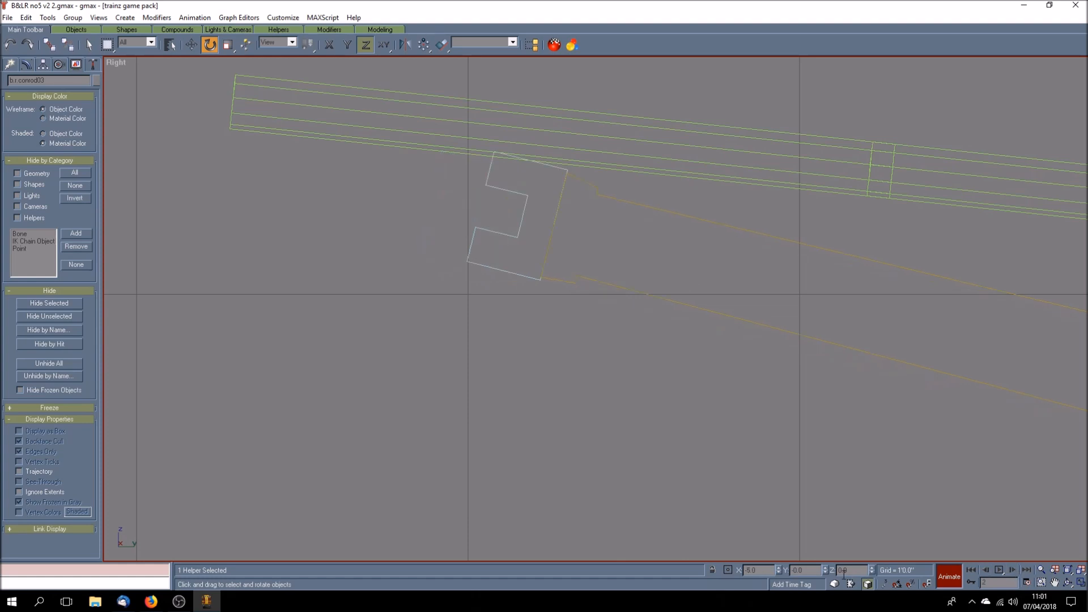
{"action": "left_click", "coordinate": [780, 569]}
{"action": "left_click", "coordinate": [780, 569]}
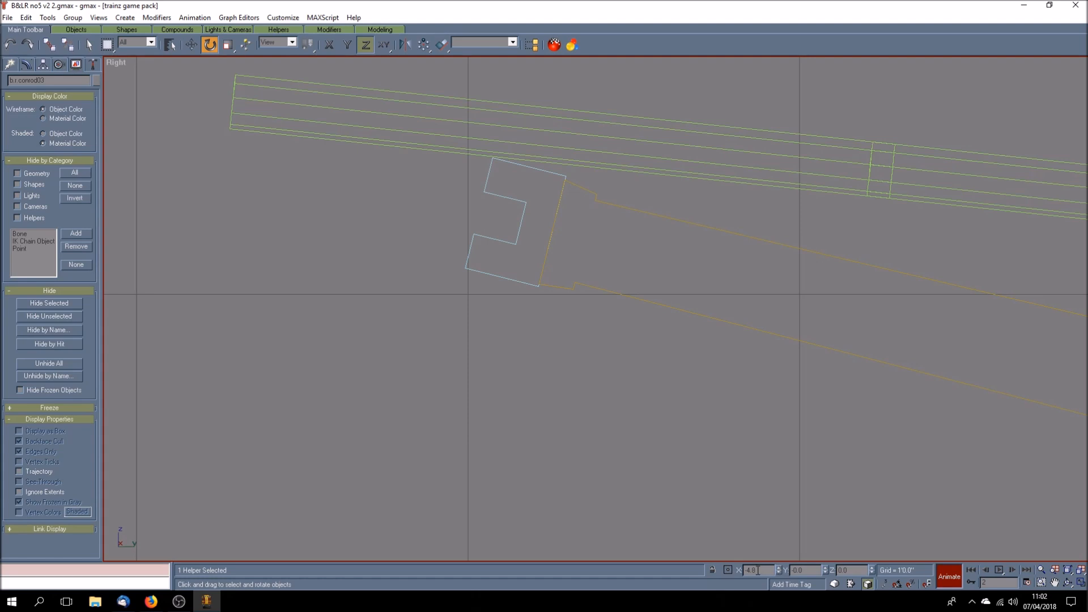
{"action": "left_click", "coordinate": [779, 573]}
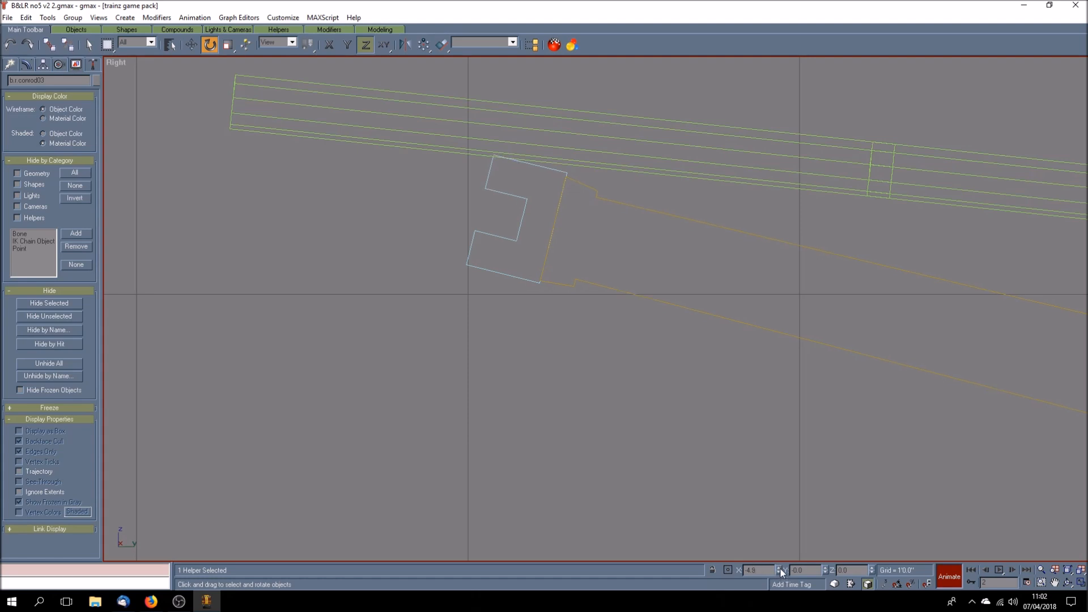
{"action": "left_click", "coordinate": [780, 568]}
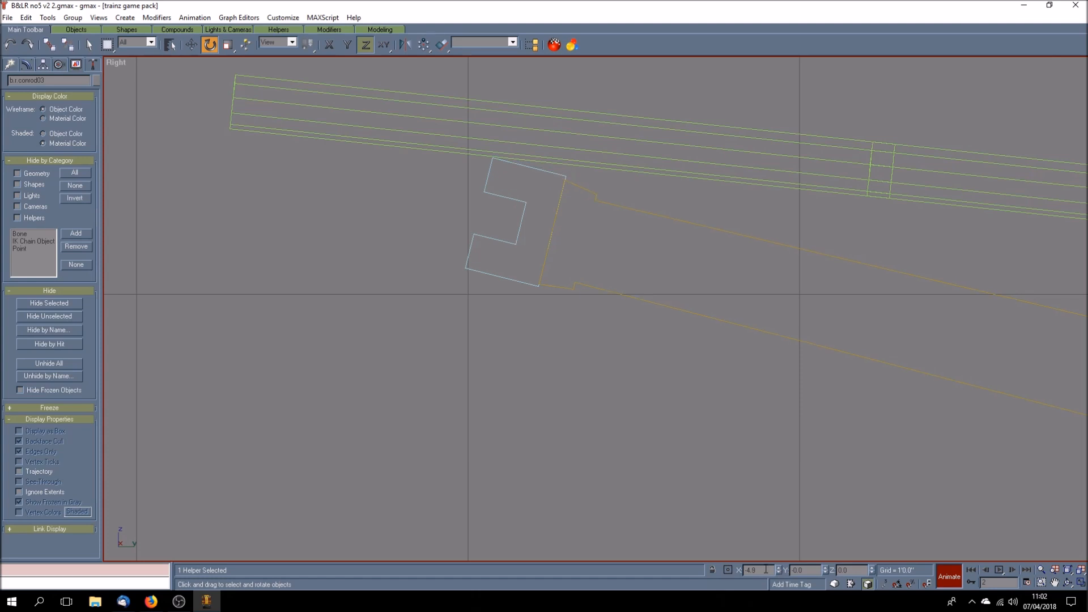
{"action": "key", "text": "BackSpace"}
{"action": "type", "text": "88"}
{"action": "key", "text": "Return"}
{"action": "left_click", "coordinate": [770, 570]}
{"action": "key", "text": "Return"}
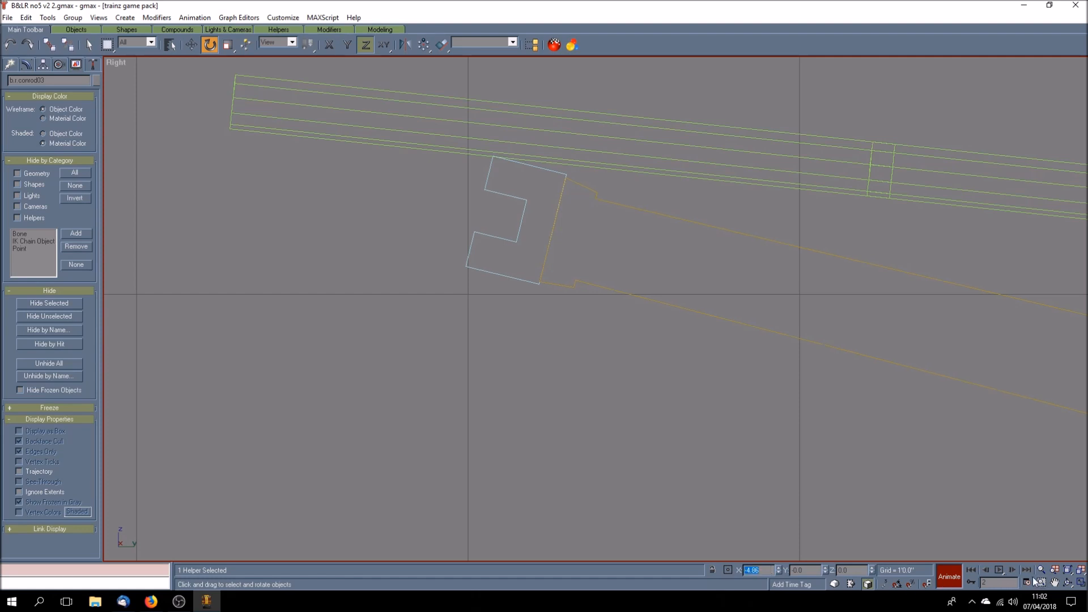
Set the rod's X rotation to -5.05 degrees at frame 3
{"action": "left_click", "coordinate": [1014, 571]}
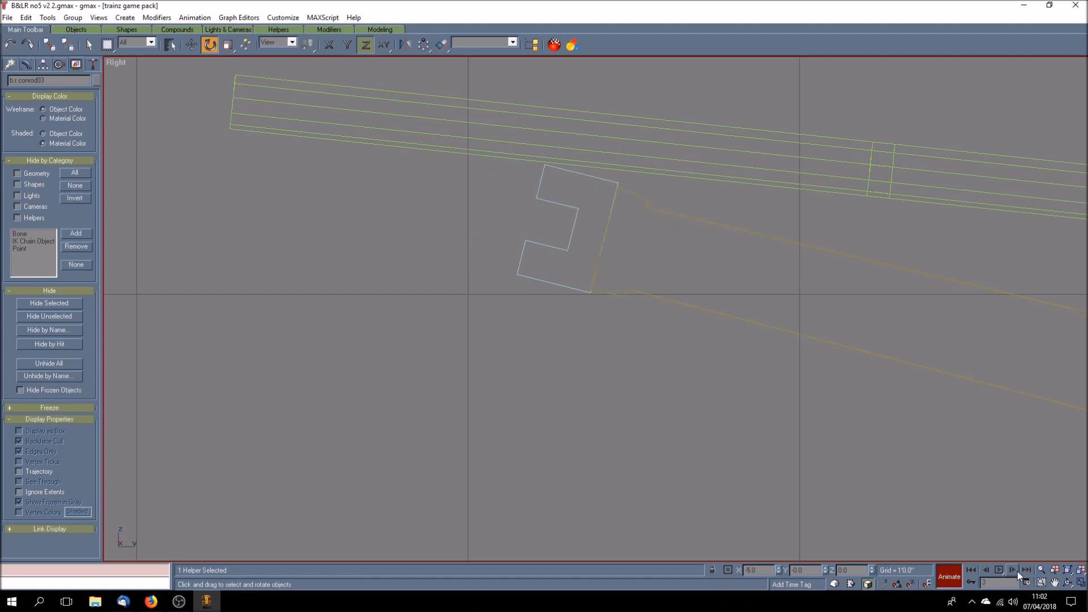
{"action": "left_click", "coordinate": [778, 573]}
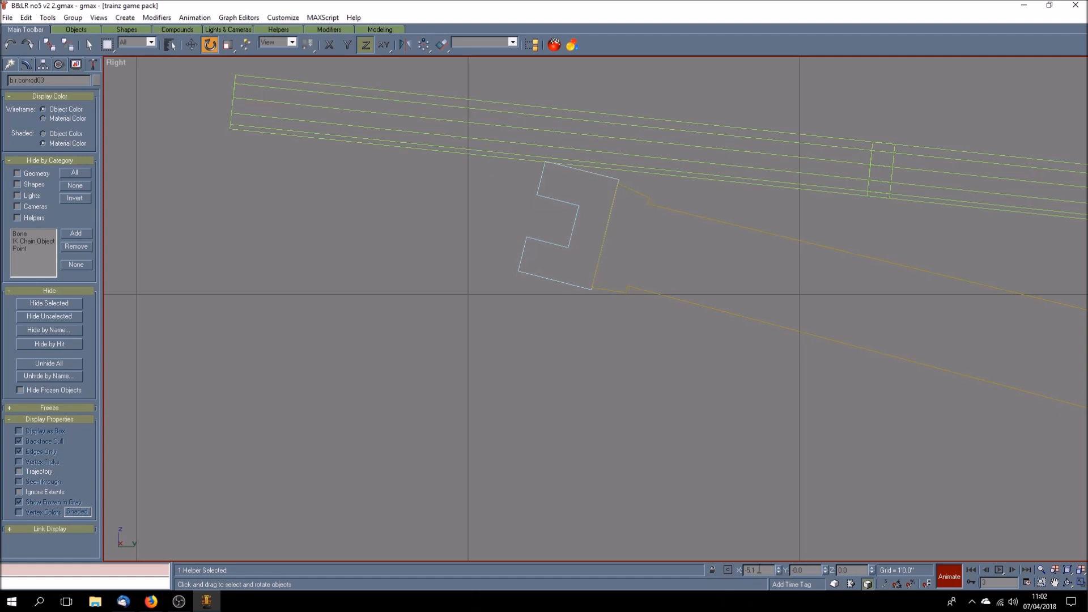
{"action": "type", "text": "05"}
{"action": "key", "text": "Return"}
Fine-tune the rod's X rotation at frame 4 to align the small end with the underside of the slide bars
{"action": "left_click", "coordinate": [1014, 569]}
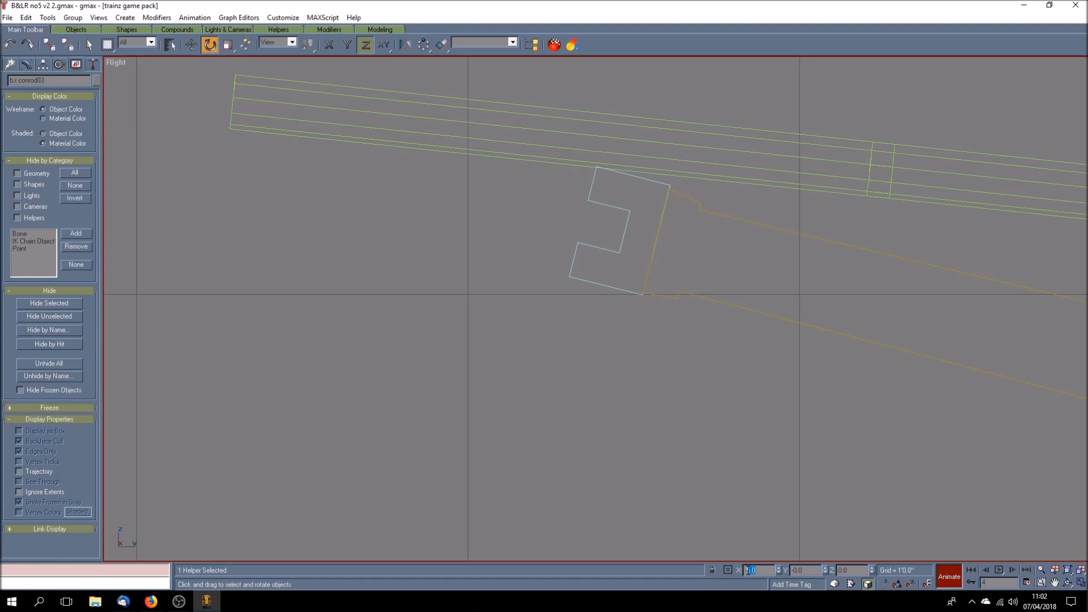
{"action": "type", "text": "-5.0"}
{"action": "key", "text": "Return"}
{"action": "key", "text": "BackSpace"}
{"action": "key", "text": "Return"}
Lower the rod's X rotation slightly at frame 5 to close the gap between small end and slide bars
{"action": "left_click", "coordinate": [1012, 572]}
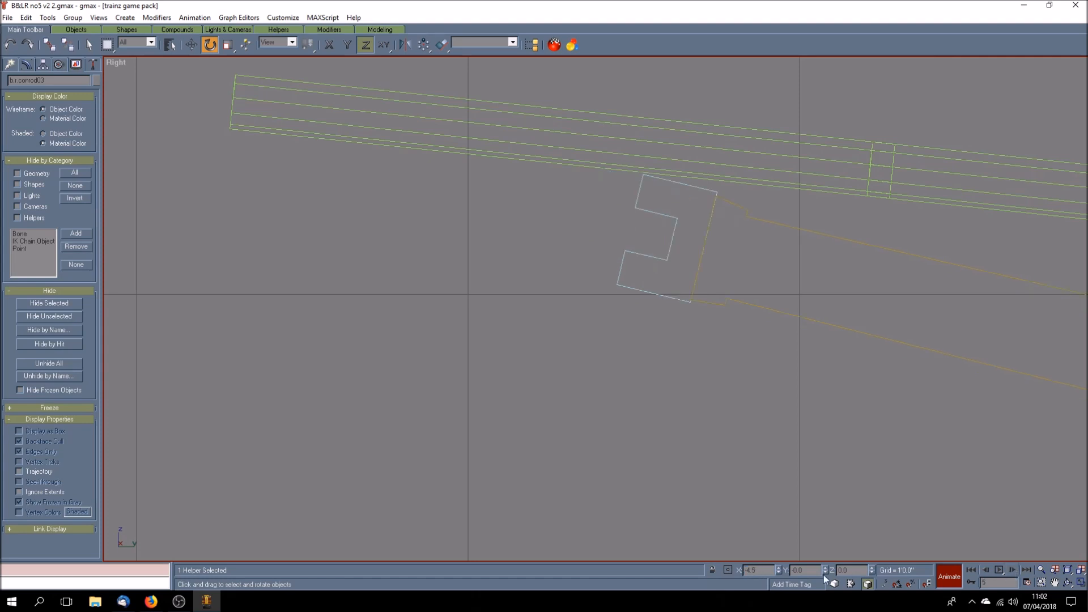
{"action": "left_click", "coordinate": [778, 572]}
{"action": "left_click", "coordinate": [778, 573]}
{"action": "double_click", "coordinate": [754, 571]}
Adjust the rod's X rotation to a finer value at frame 6 so the small end no longer overlaps the slide bars
{"action": "left_click", "coordinate": [1011, 569]}
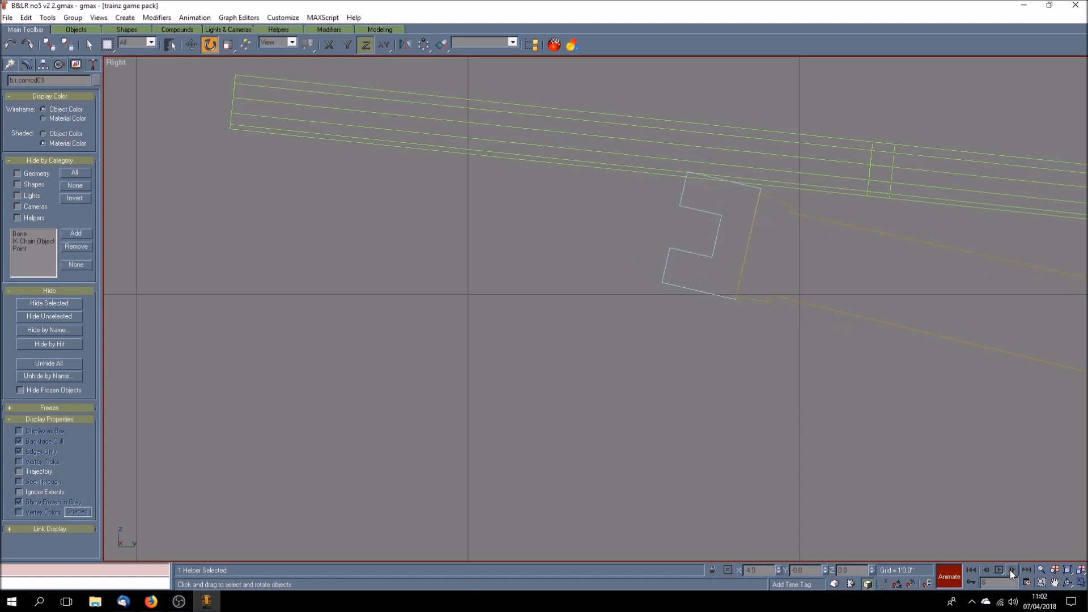
{"action": "left_click", "coordinate": [779, 569]}
{"action": "left_click", "coordinate": [778, 571]}
{"action": "left_click", "coordinate": [765, 571]}
{"action": "type", "text": "5"}
{"action": "key", "text": "Return"}
Raise the rod's X rotation slightly at frame 7 to bring the small end down to the slide bars' underside
{"action": "left_click", "coordinate": [1012, 570]}
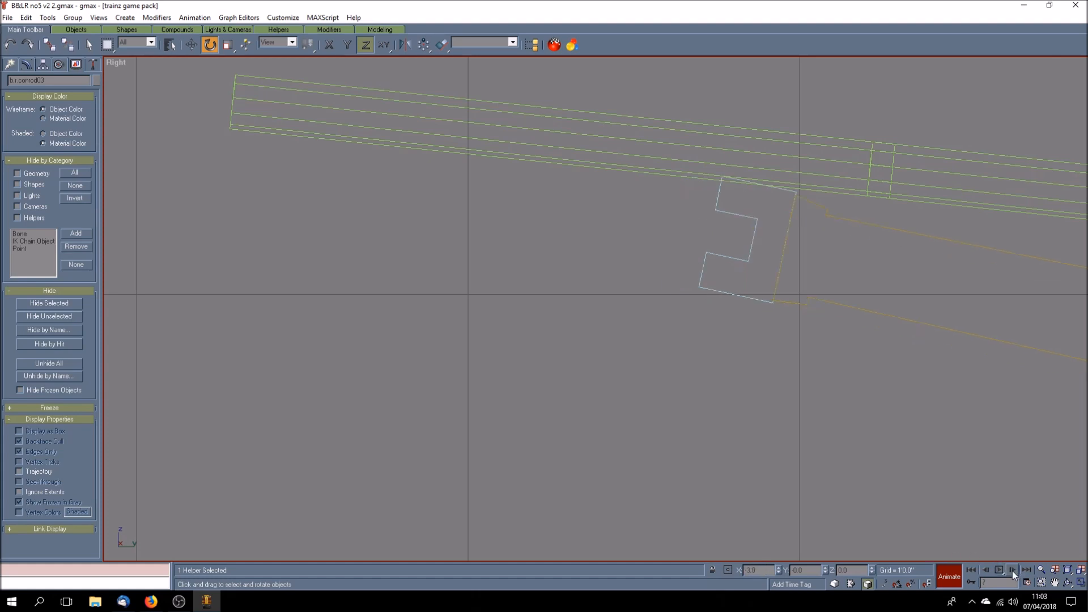
{"action": "left_click", "coordinate": [778, 568]}
{"action": "left_click", "coordinate": [778, 568]}
{"action": "key", "text": "Return"}
Set the rod's X rotation to about -1.7 degrees at frame 8 to lift the small end to the slide bars
{"action": "left_click", "coordinate": [1012, 569]}
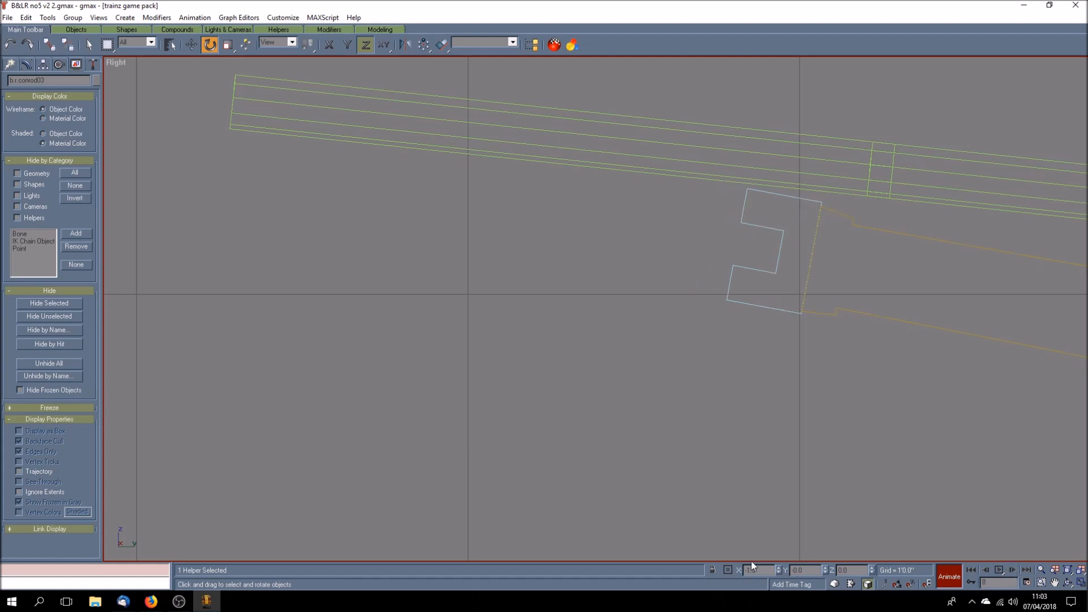
{"action": "left_click", "coordinate": [779, 569]}
{"action": "left_click", "coordinate": [779, 572]}
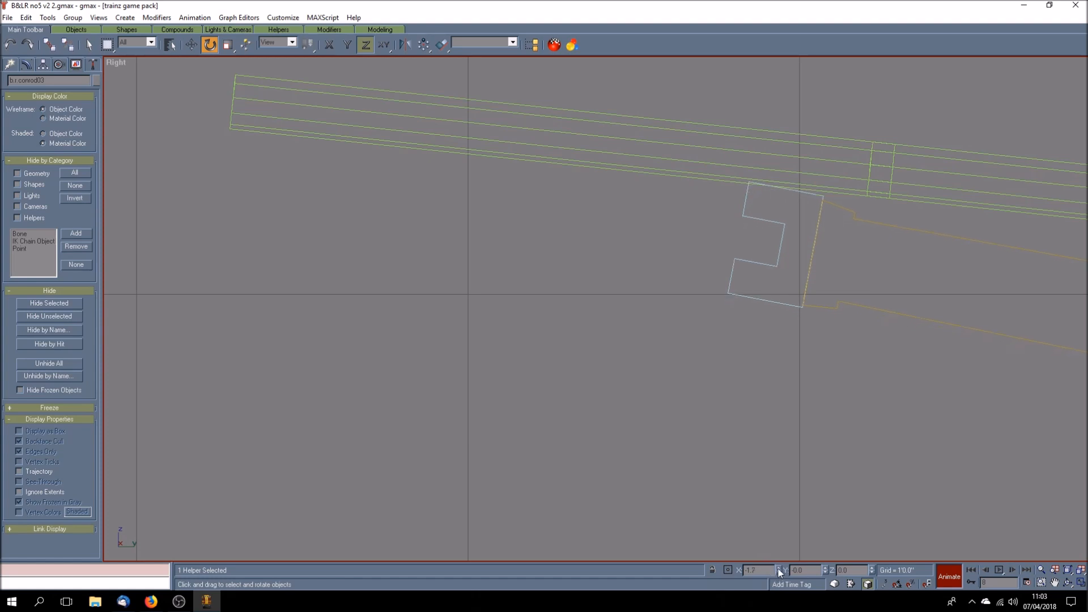
{"action": "left_click", "coordinate": [778, 569]}
Set the rod's X rotation to about -0.27 degrees at frame 9 so the small end meets the slide bars
{"action": "left_click", "coordinate": [1012, 570]}
{"action": "left_click", "coordinate": [1011, 570]}
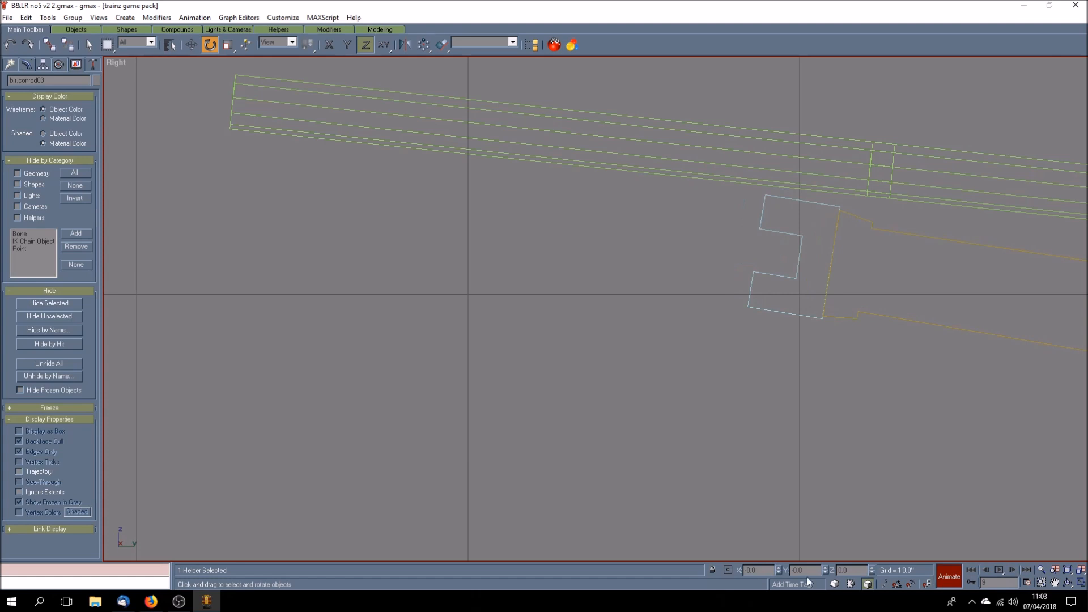
{"action": "left_click", "coordinate": [779, 573]}
{"action": "left_click", "coordinate": [778, 572]}
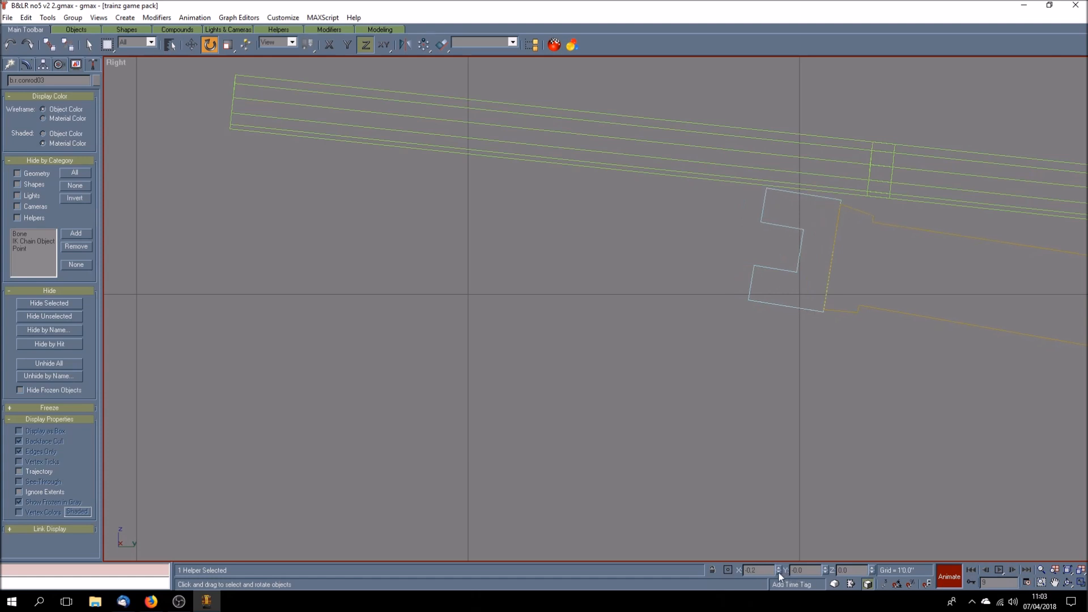
{"action": "left_click", "coordinate": [778, 574]}
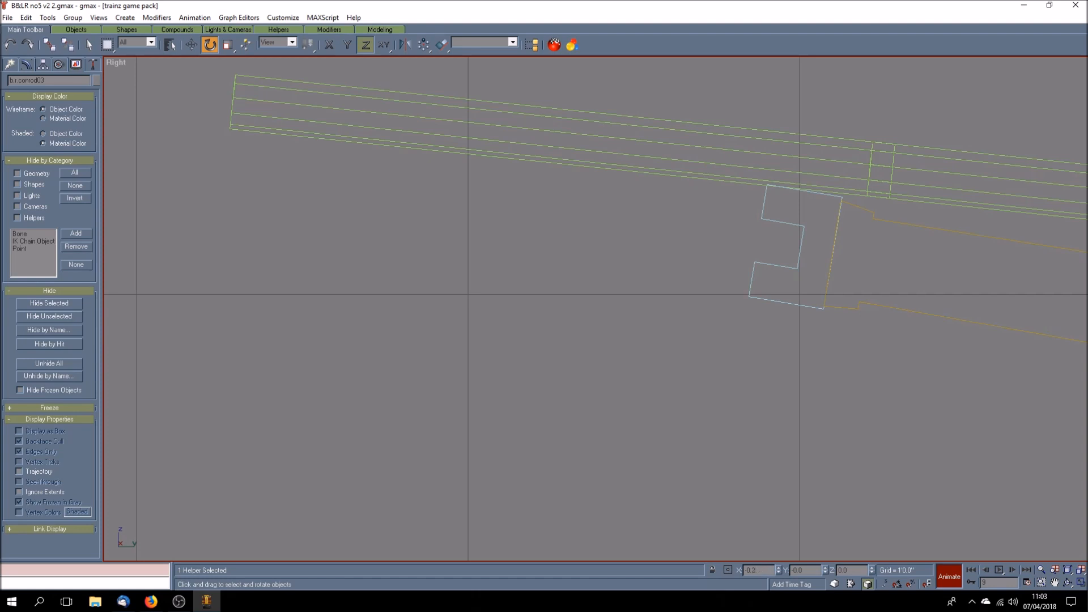
{"action": "key", "text": "Return"}
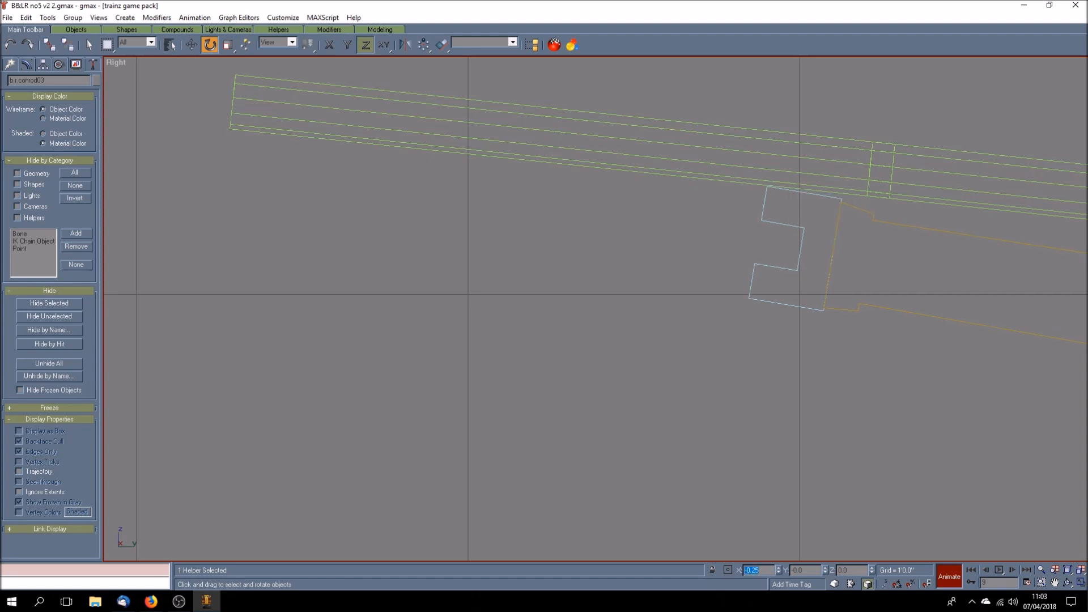
{"action": "left_click", "coordinate": [767, 570]}
{"action": "key", "text": "Return"}
{"action": "left_click", "coordinate": [761, 571]}
{"action": "type", "text": "7"}
{"action": "key", "text": "Return"}
Set the rod's X rotation to 1.2 degrees at frame 10 to raise the small end to the slide bars
{"action": "left_click", "coordinate": [1013, 570]}
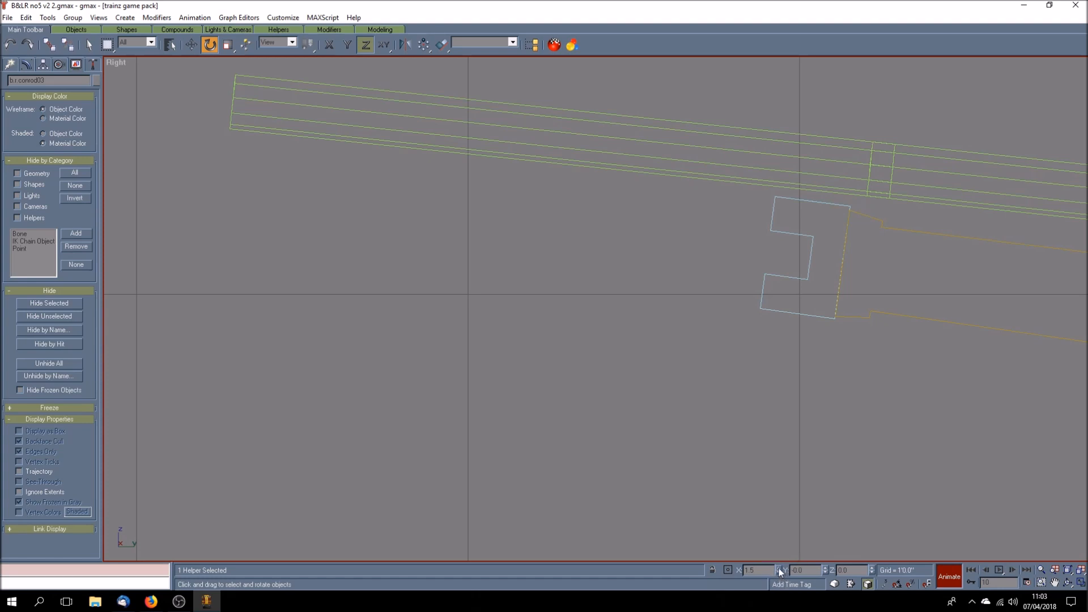
{"action": "left_click", "coordinate": [778, 568]}
{"action": "left_click", "coordinate": [778, 572]}
{"action": "left_click", "coordinate": [779, 572]}
{"action": "left_click", "coordinate": [778, 572]}
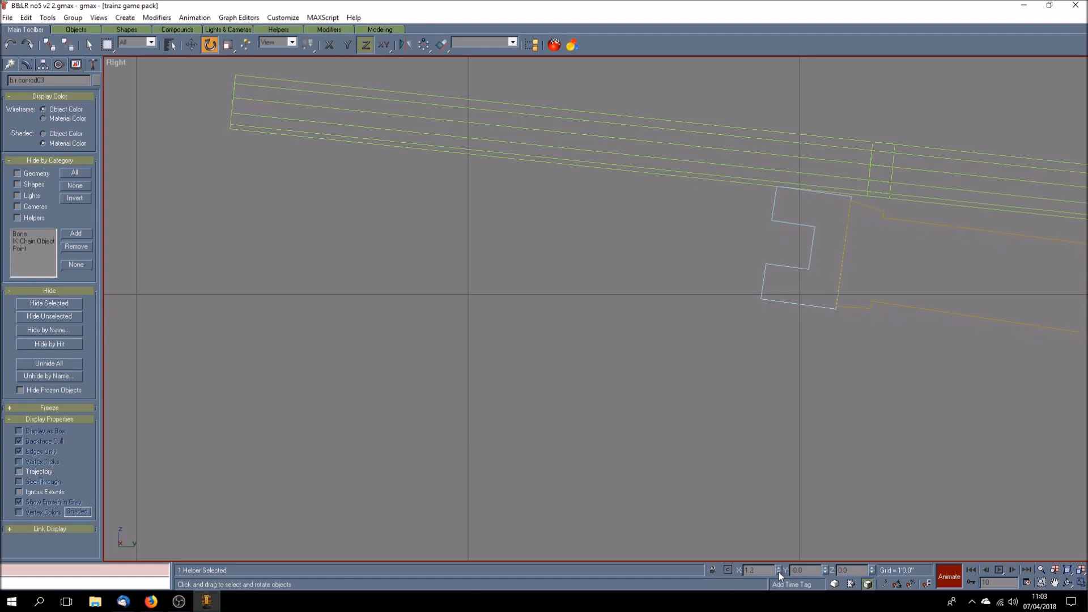
Set the rod's X rotation to 2.75 degrees at frame 11 so the small end sits just beneath the slide bars
{"action": "left_click", "coordinate": [1013, 569]}
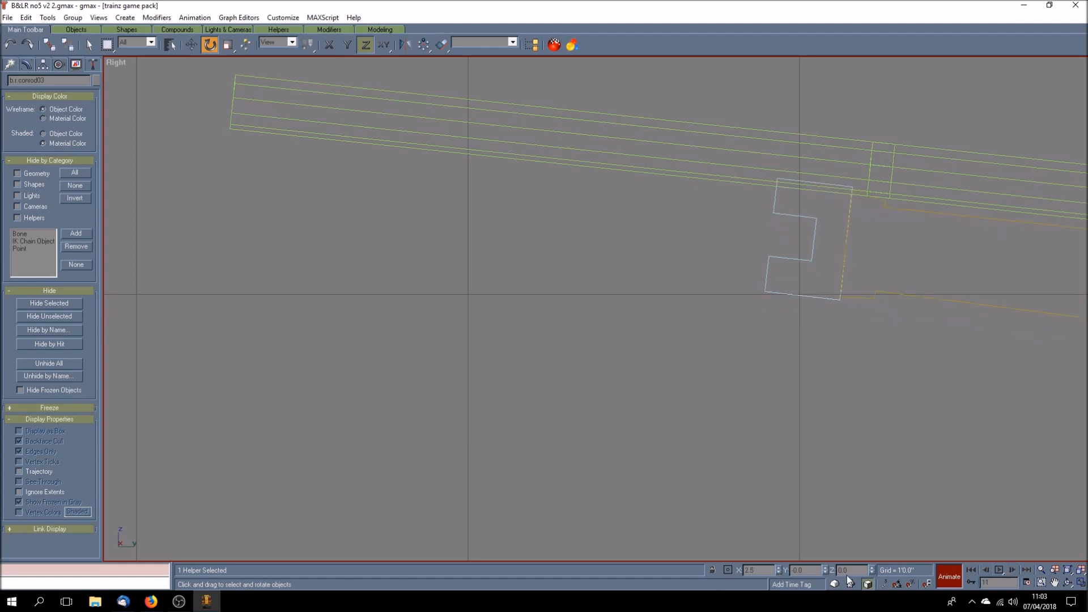
{"action": "left_click", "coordinate": [778, 568]}
{"action": "left_click", "coordinate": [778, 568]}
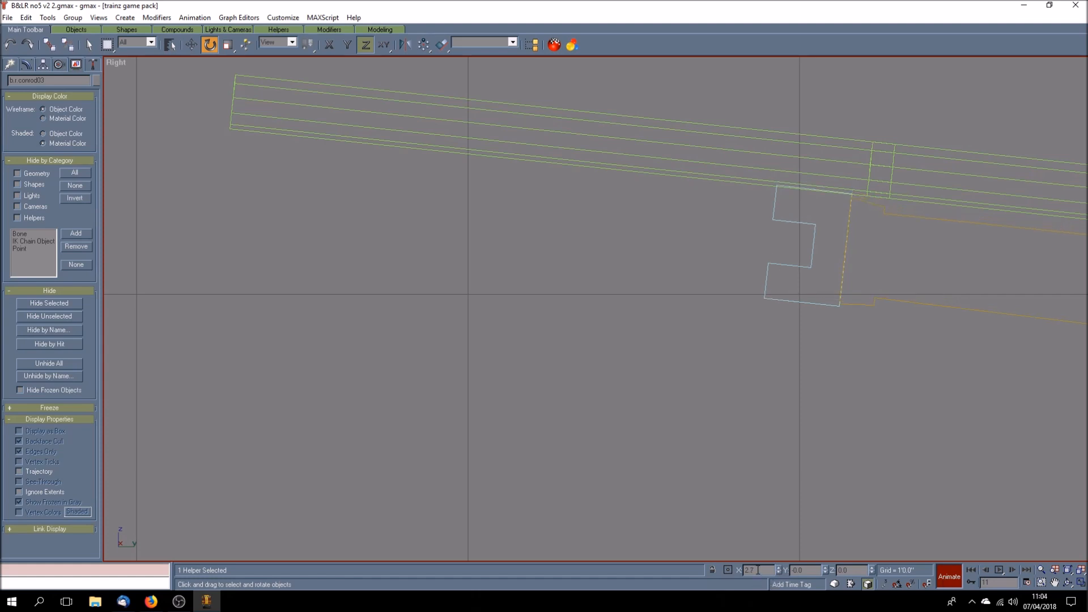
{"action": "type", "text": "65"}
{"action": "key", "text": "Return"}
{"action": "left_click", "coordinate": [764, 570]}
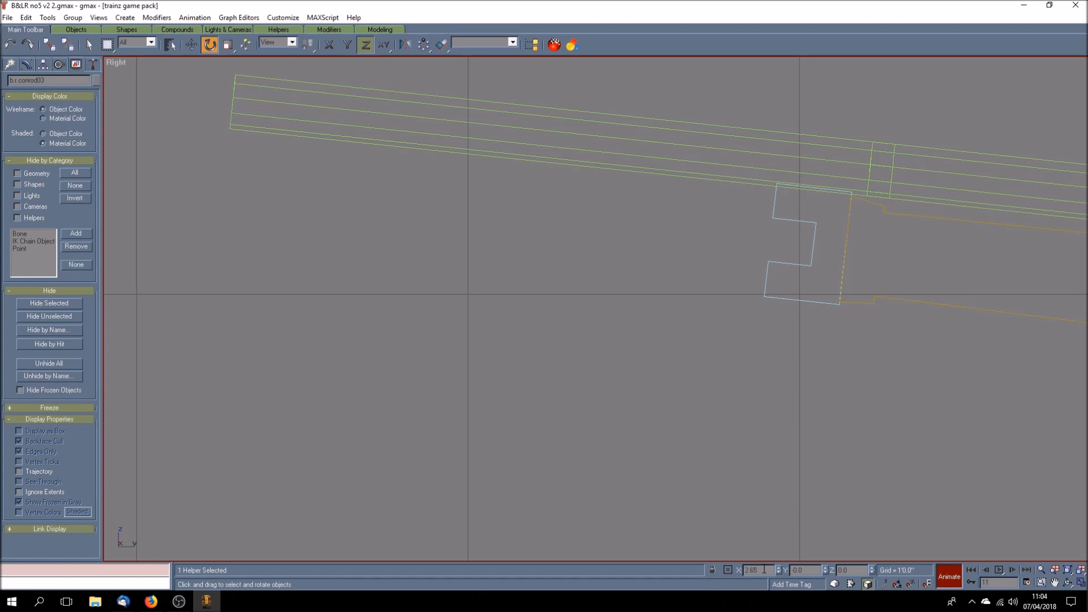
{"action": "key", "text": "Return"}
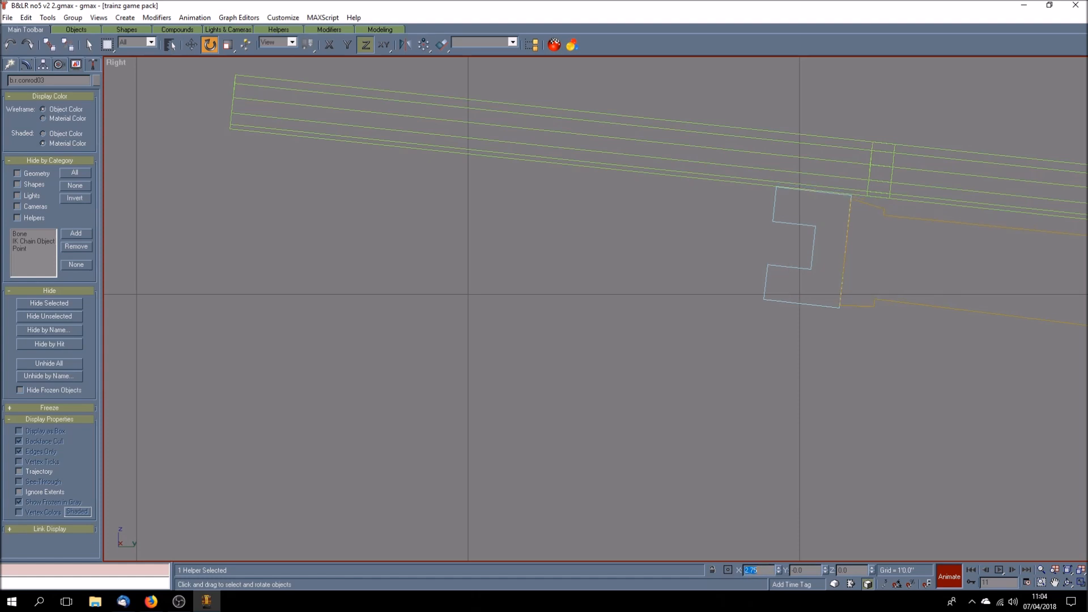
Set the rod's X rotation to 4.3 degrees at frame 12 to bring the small end up against the slide bars
{"action": "left_click", "coordinate": [1011, 571]}
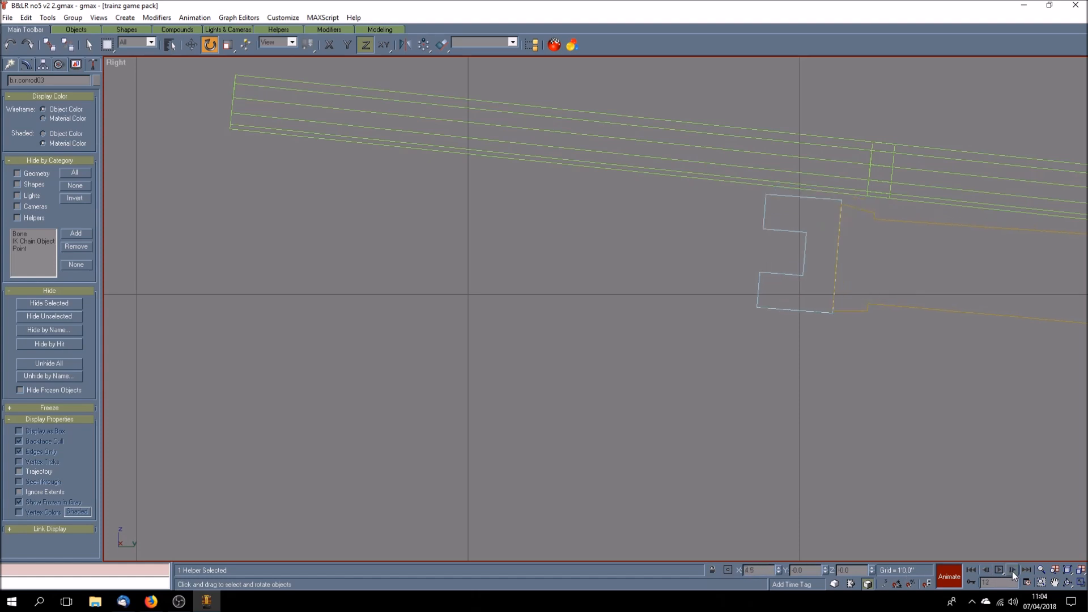
{"action": "left_click", "coordinate": [778, 573]}
{"action": "left_click", "coordinate": [778, 572]}
{"action": "left_click", "coordinate": [778, 574]}
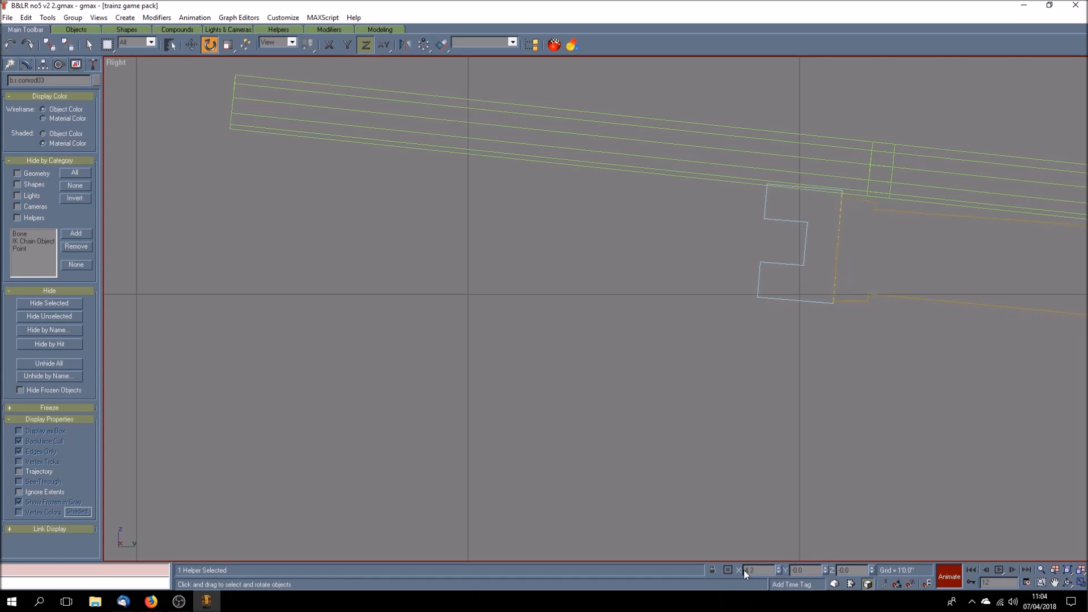
{"action": "left_click", "coordinate": [780, 569]}
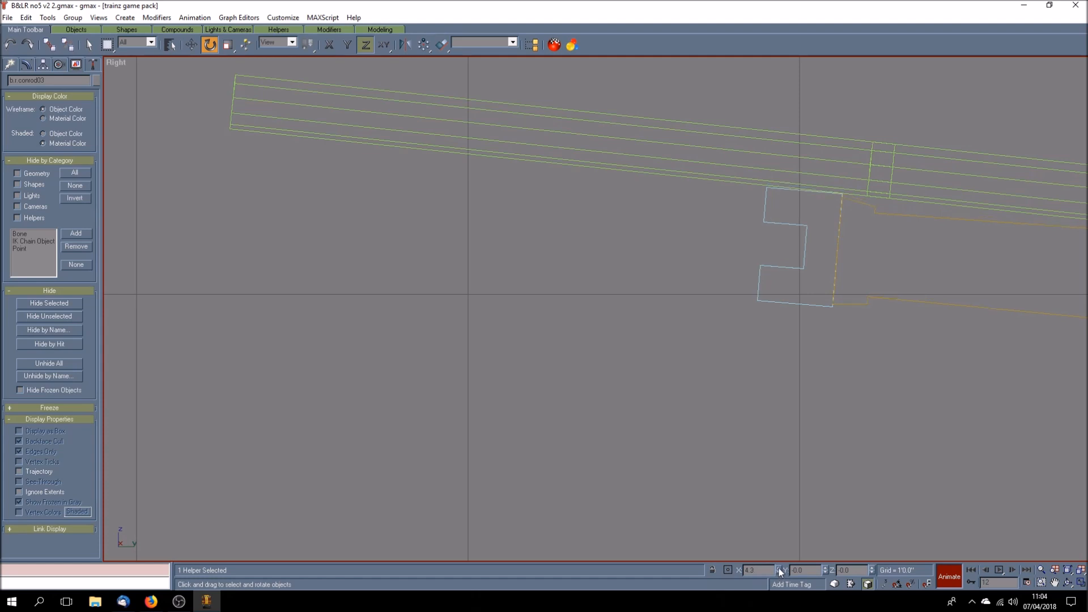
Fine-tune the rod's X rotation at frame 12 so the small end rests precisely against the slide bars
{"action": "left_click", "coordinate": [778, 574]}
{"action": "left_click", "coordinate": [758, 571]}
{"action": "type", "text": "5"}
{"action": "key", "text": "Return"}
Set the rod's X rotation to about 5.7 degrees at frame 13 to lower the small end to the slide bars' underside
{"action": "left_click", "coordinate": [1011, 570]}
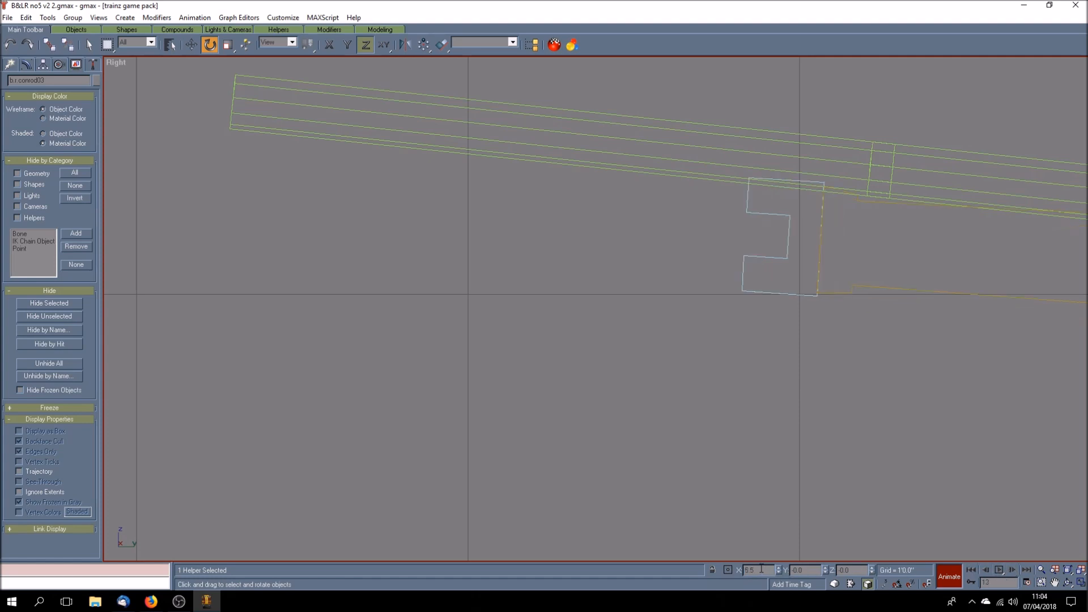
{"action": "left_click", "coordinate": [778, 569]}
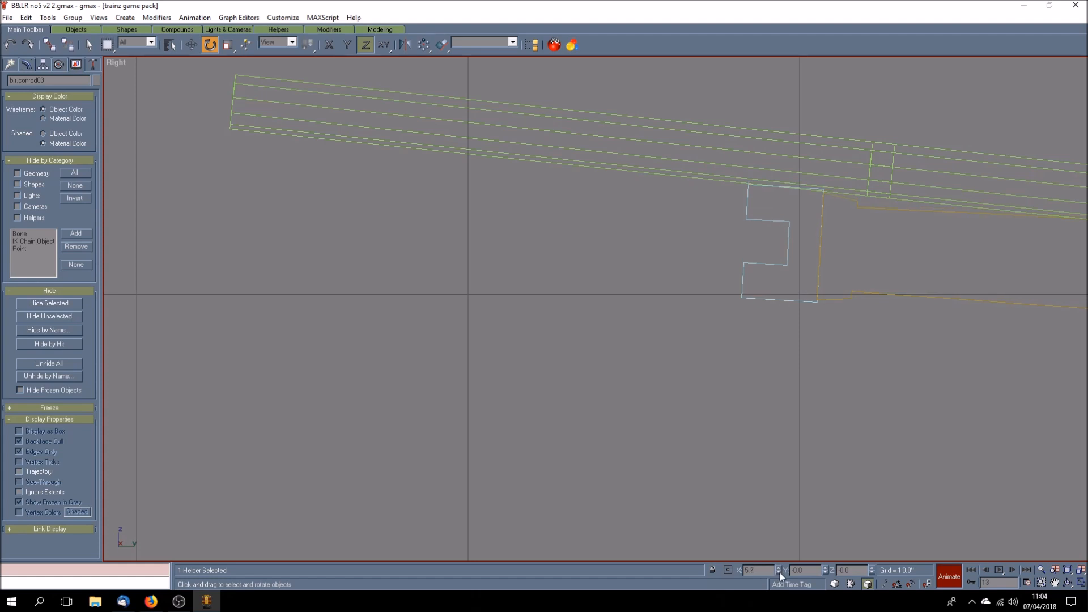
{"action": "key", "text": "Return"}
Set the rod's X rotation to 6.95 degrees at frame 14 so the small end touches the slide bars
{"action": "left_click", "coordinate": [1011, 570]}
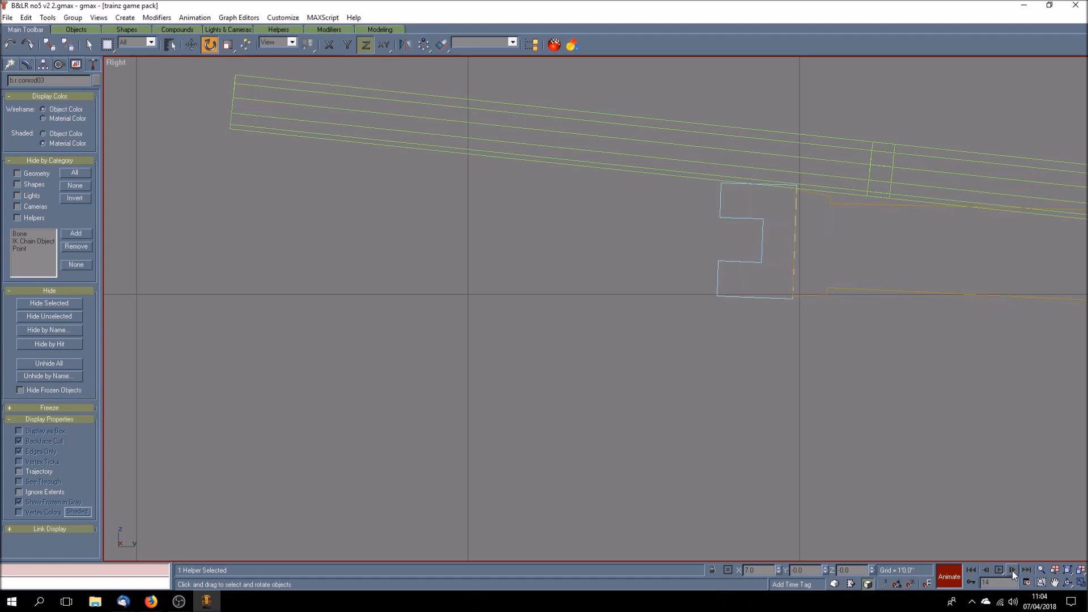
{"action": "left_click", "coordinate": [779, 572]}
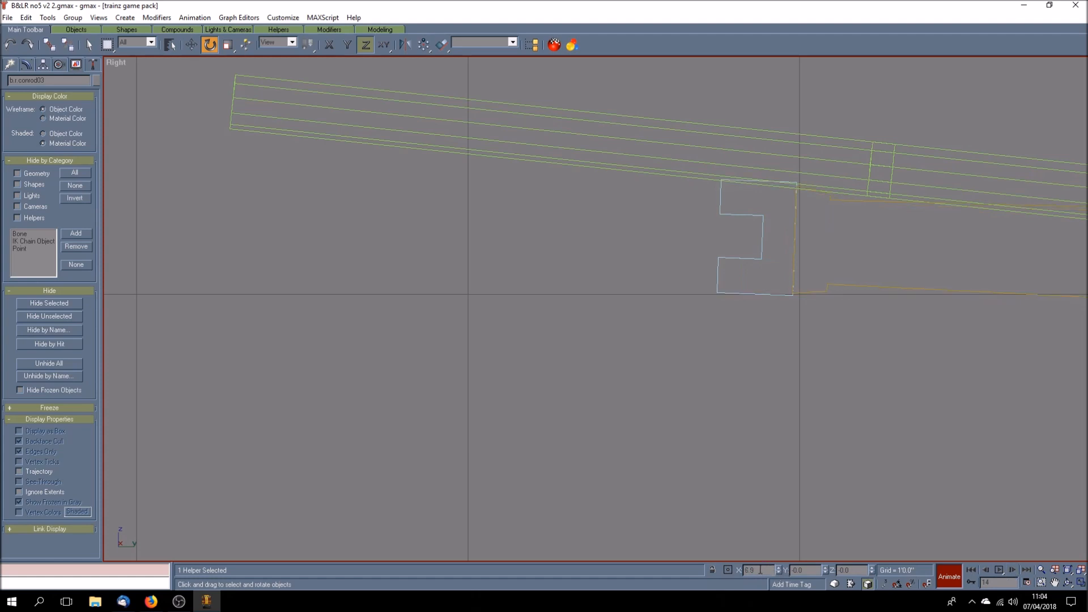
{"action": "left_click", "coordinate": [760, 570]}
{"action": "type", "text": "5"}
{"action": "key", "text": "Return"}
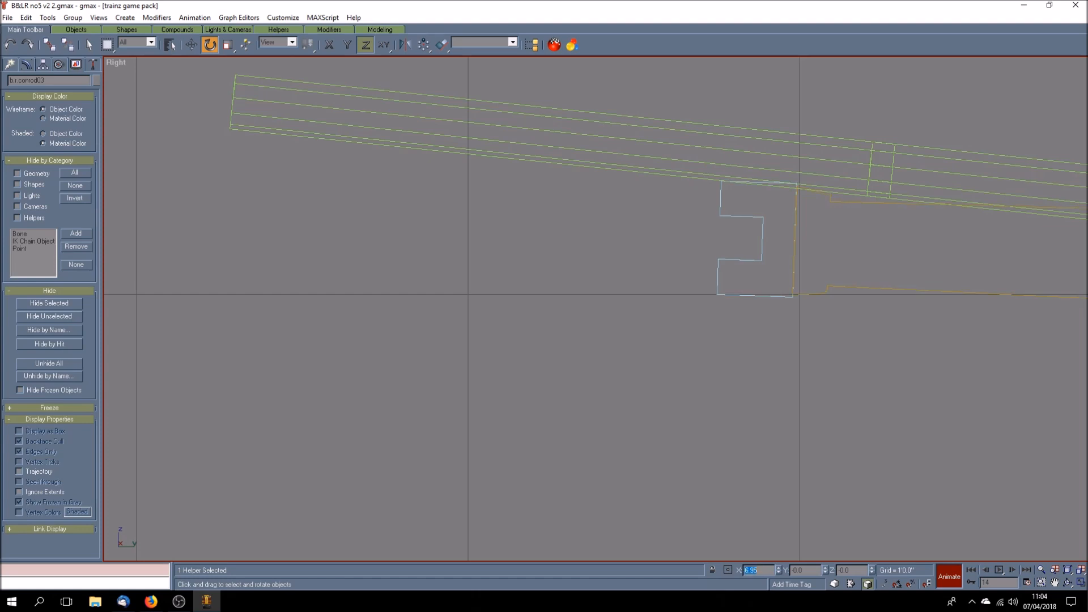
Advance past frame 15 and set the rod's X rotation to 8.85 degrees at frame 16
{"action": "left_click", "coordinate": [1012, 569]}
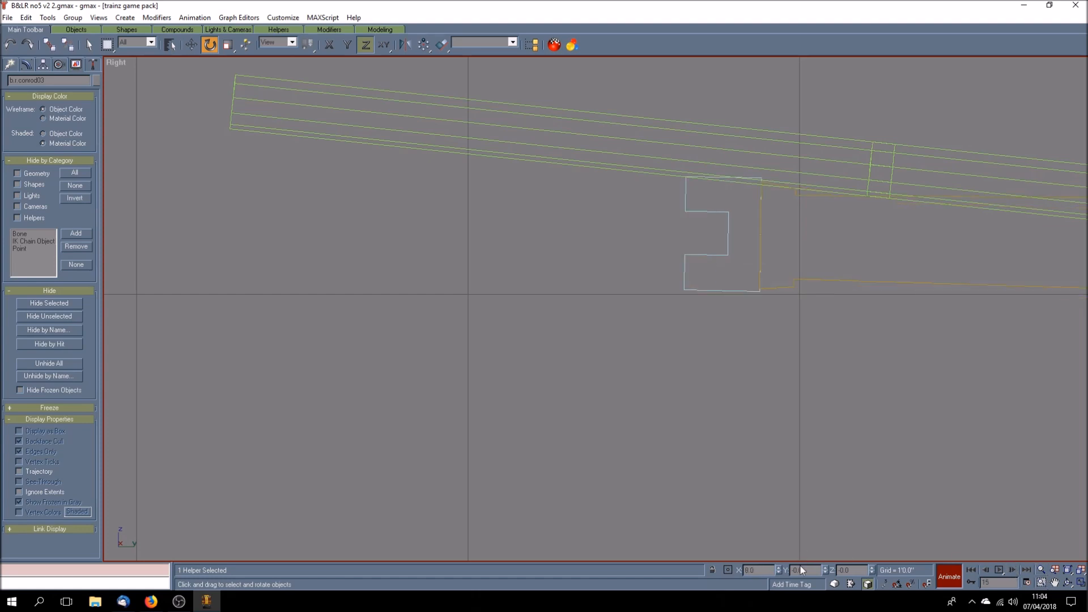
{"action": "left_click", "coordinate": [1013, 570]}
{"action": "left_click_drag", "start_coordinate": [781, 576], "coordinate": [779, 575]}
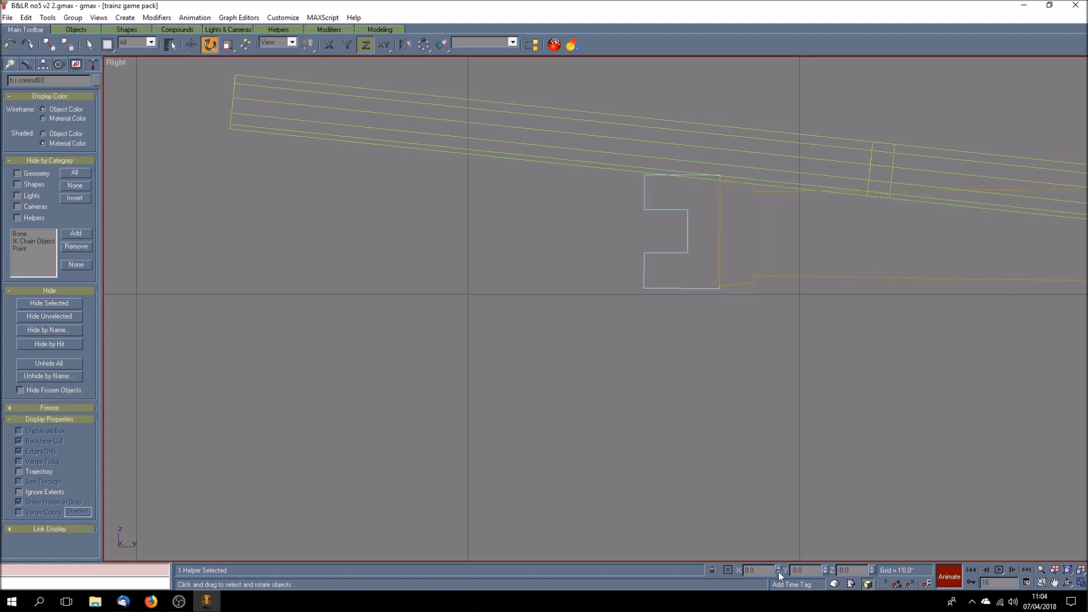
{"action": "left_click", "coordinate": [779, 572]}
{"action": "left_click", "coordinate": [779, 568]}
{"action": "left_click", "coordinate": [780, 569]}
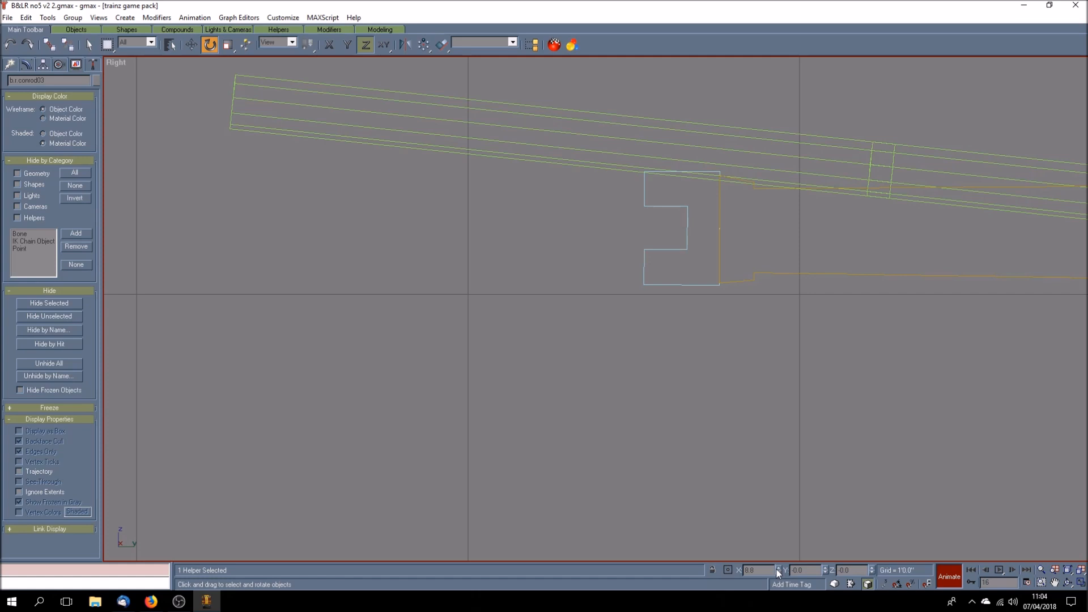
{"action": "key", "text": "Return"}
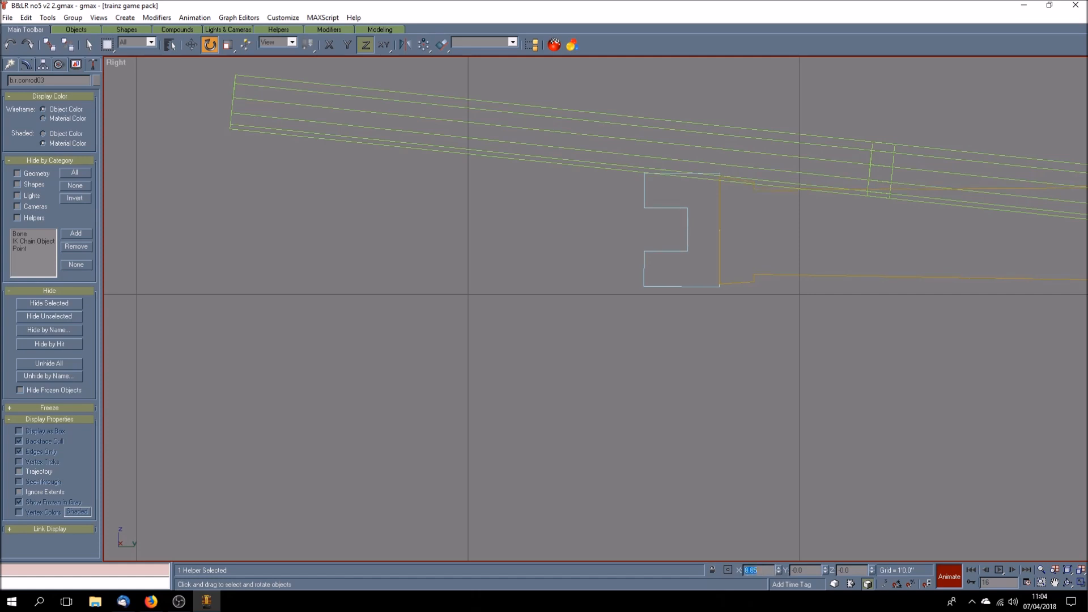
Set the rod's X rotation to 9.35 degrees at frame 17 to bring the small end up to the slide bars
{"action": "left_click", "coordinate": [1012, 570]}
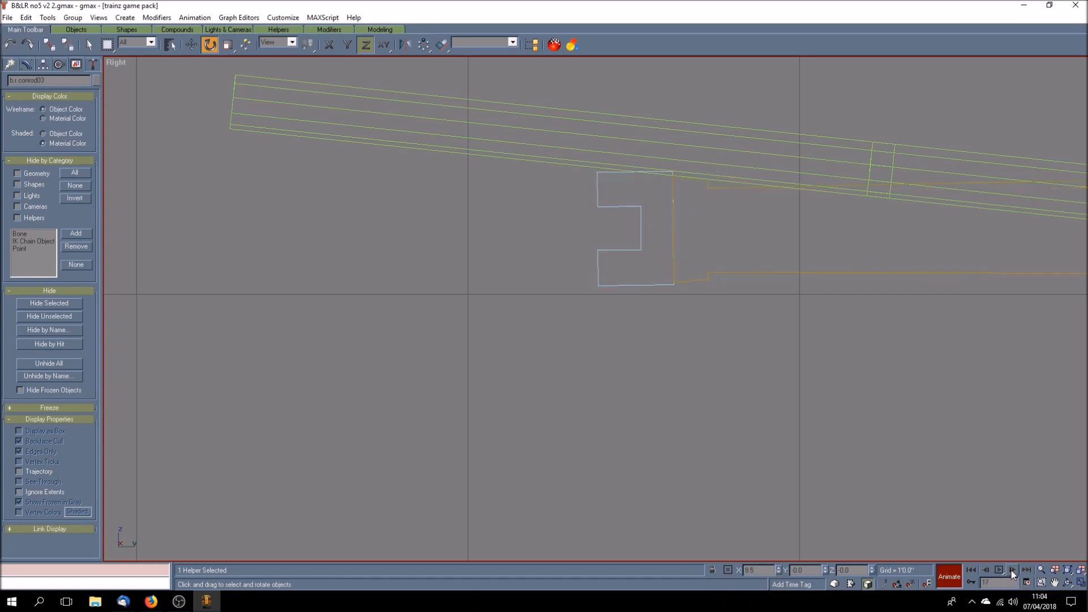
{"action": "left_click", "coordinate": [778, 573]}
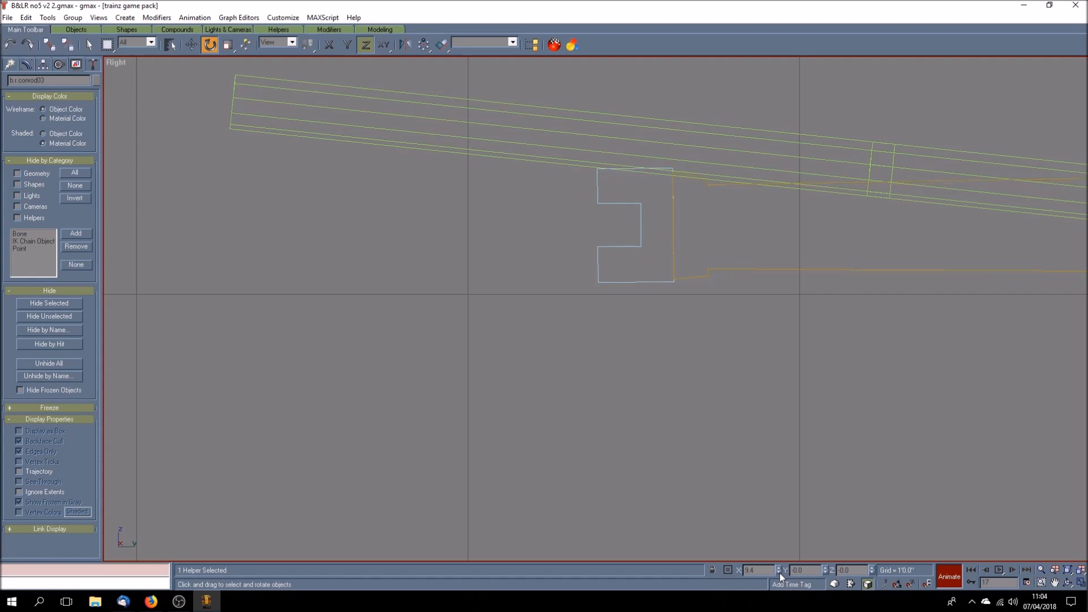
{"action": "left_click", "coordinate": [779, 573]}
{"action": "left_click", "coordinate": [779, 567]}
{"action": "left_click", "coordinate": [779, 568]}
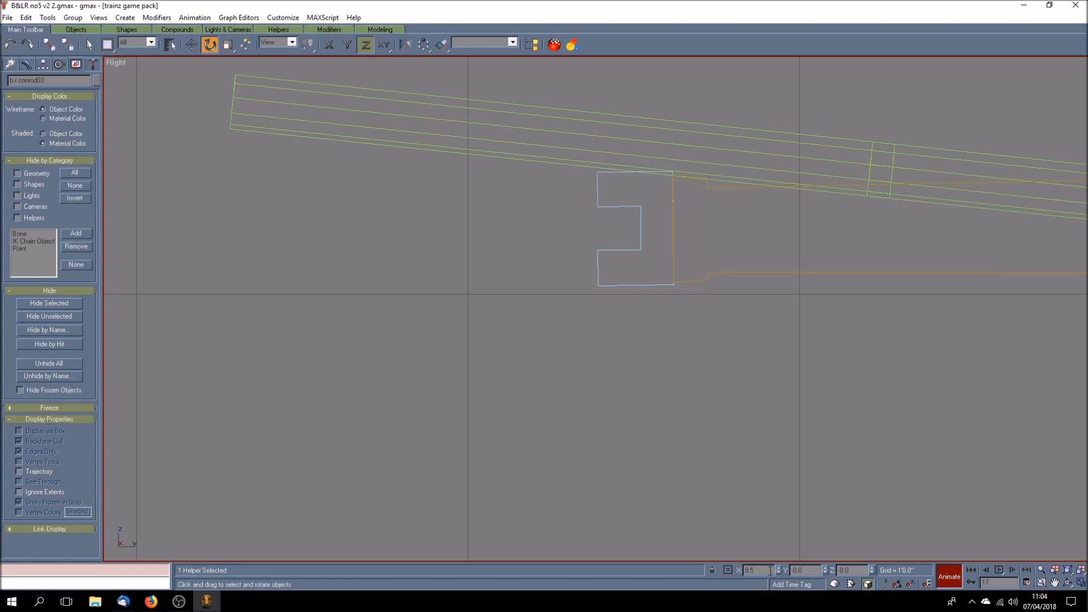
{"action": "left_click", "coordinate": [779, 573]}
{"action": "left_click", "coordinate": [778, 573]}
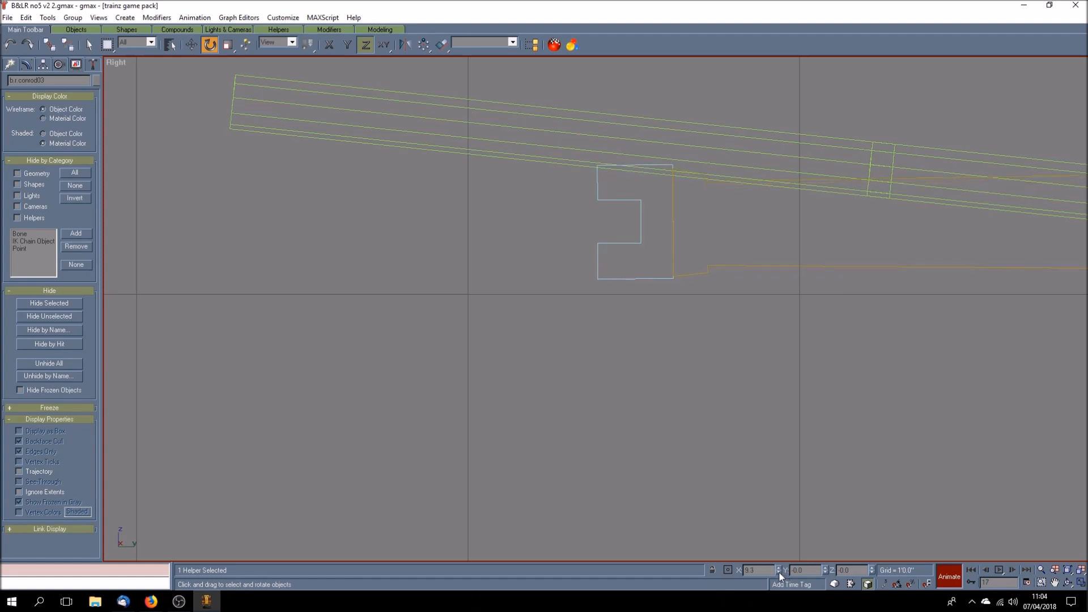
{"action": "left_click", "coordinate": [757, 570]}
{"action": "type", "text": "5"}
{"action": "key", "text": "Return"}
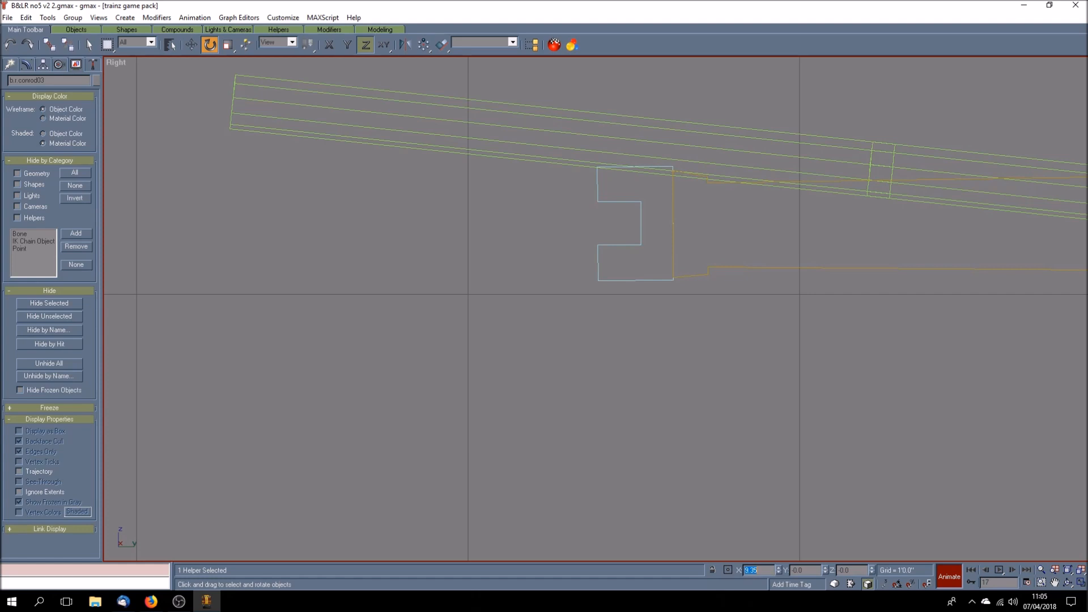
Nudge the rod's X rotation at frames 18 and 20 to align the small end with the slide bars' lower edge
{"action": "left_click", "coordinate": [1012, 569]}
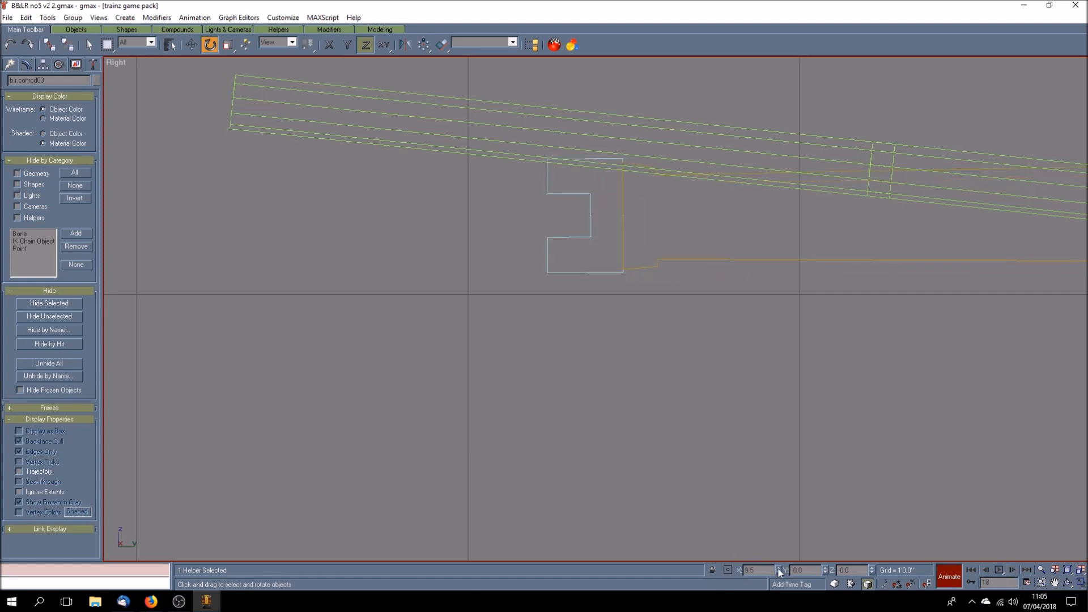
{"action": "left_click", "coordinate": [779, 570]}
{"action": "left_click", "coordinate": [1013, 569]}
{"action": "left_click", "coordinate": [1013, 569]}
{"action": "left_click", "coordinate": [1012, 569]}
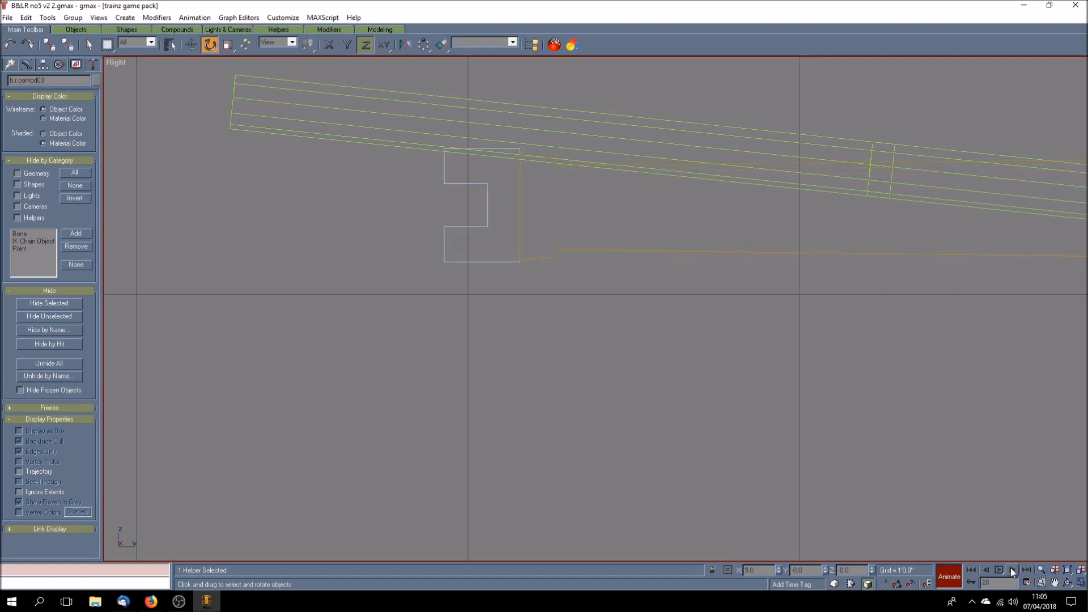
{"action": "left_click", "coordinate": [779, 572]}
Nudge the rod's X rotation at frame 21 and set it to 7.4 degrees at frame 22 to follow the slide bars
{"action": "left_click", "coordinate": [1012, 570]}
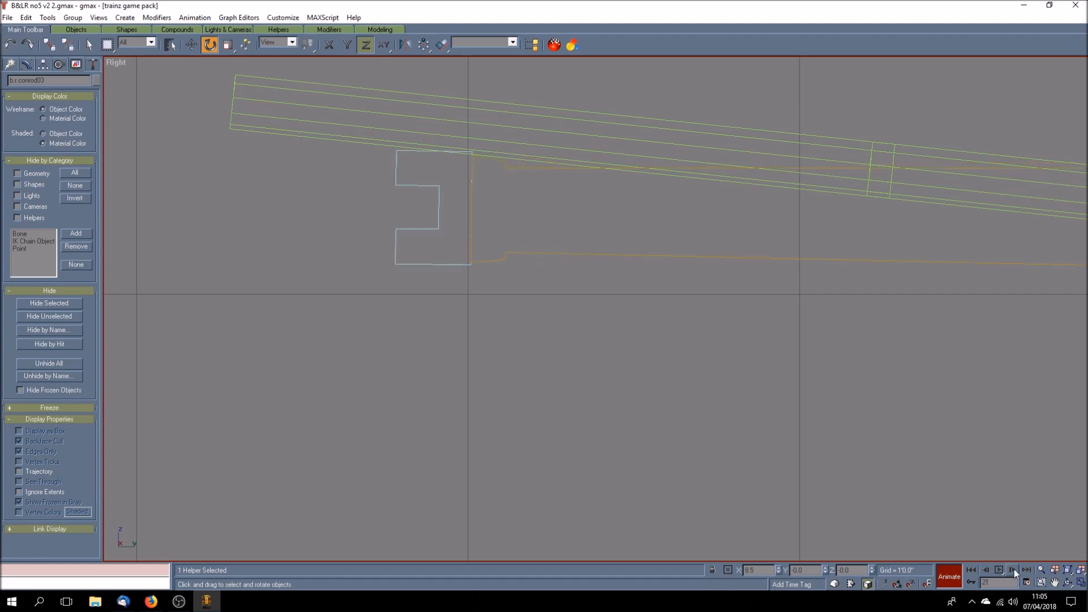
{"action": "left_click", "coordinate": [779, 573]}
{"action": "left_click", "coordinate": [1014, 570]}
{"action": "left_click", "coordinate": [779, 573]}
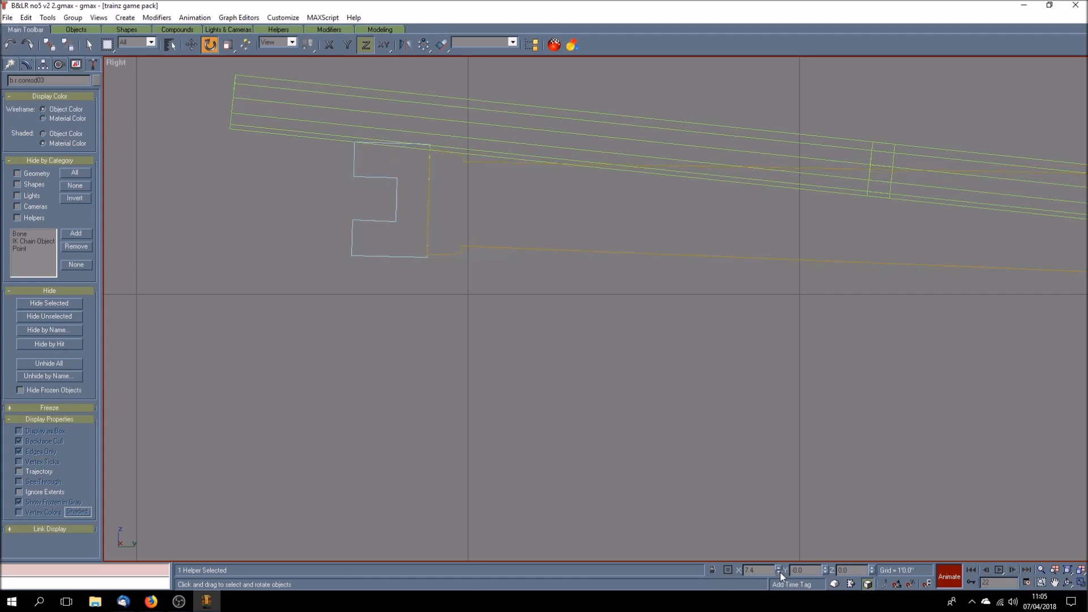
Lower the rod's X rotation in small decrements at frame 23 until the small end meets the slide bars
{"action": "left_click", "coordinate": [1011, 571]}
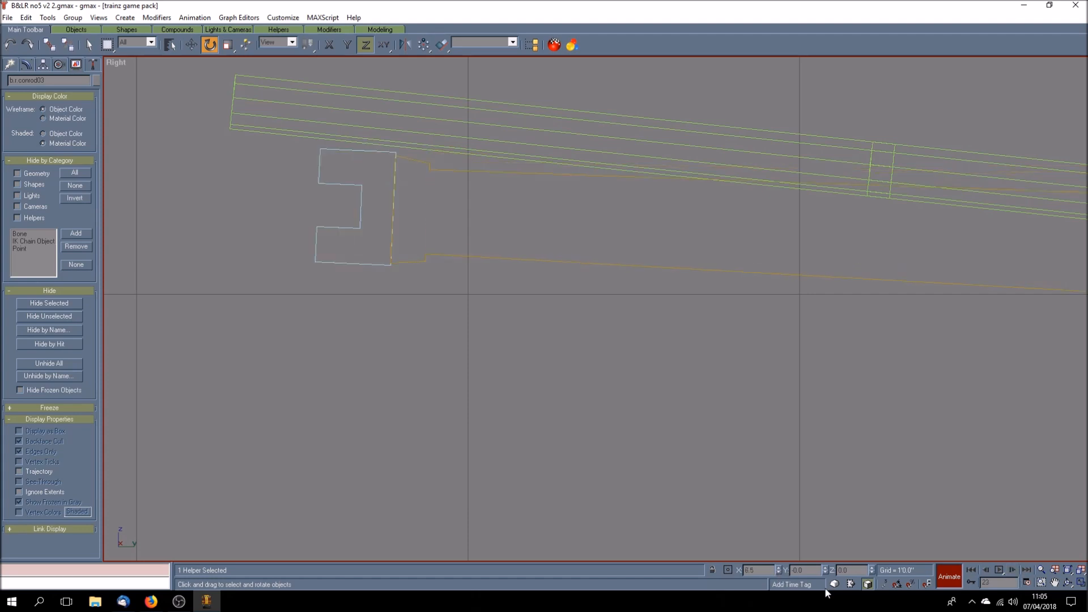
{"action": "left_click", "coordinate": [778, 573]}
{"action": "left_click", "coordinate": [778, 573]}
{"action": "left_click", "coordinate": [778, 573]}
{"action": "left_click", "coordinate": [778, 573]}
{"action": "left_click", "coordinate": [780, 567]}
Set the rod's X rotation to about 4.8 degrees at frame 24 to raise the small end to the slide bars
{"action": "left_click", "coordinate": [1012, 570]}
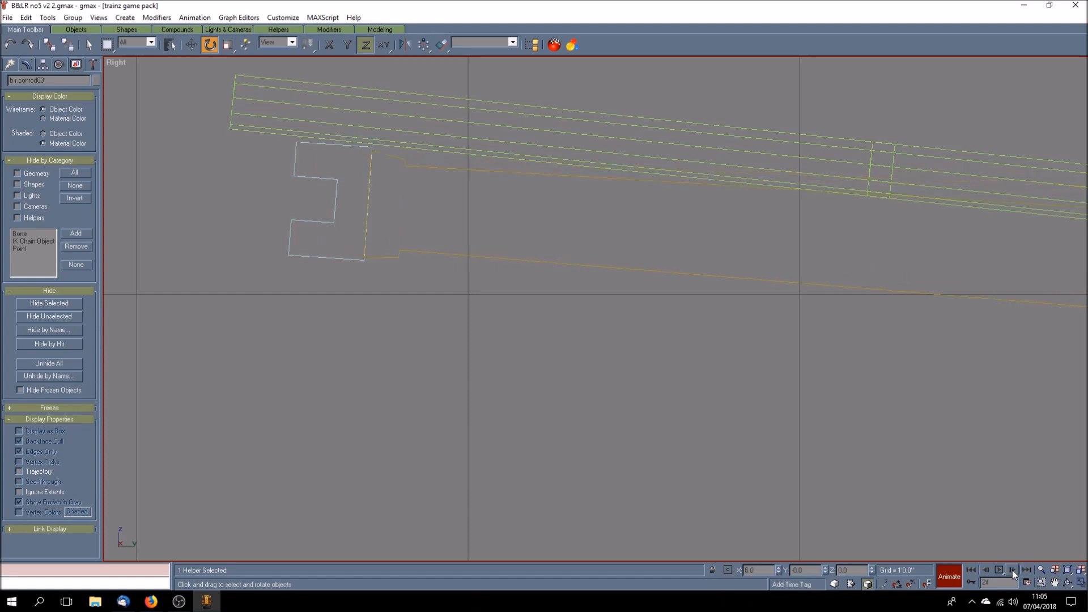
{"action": "left_click", "coordinate": [779, 573]}
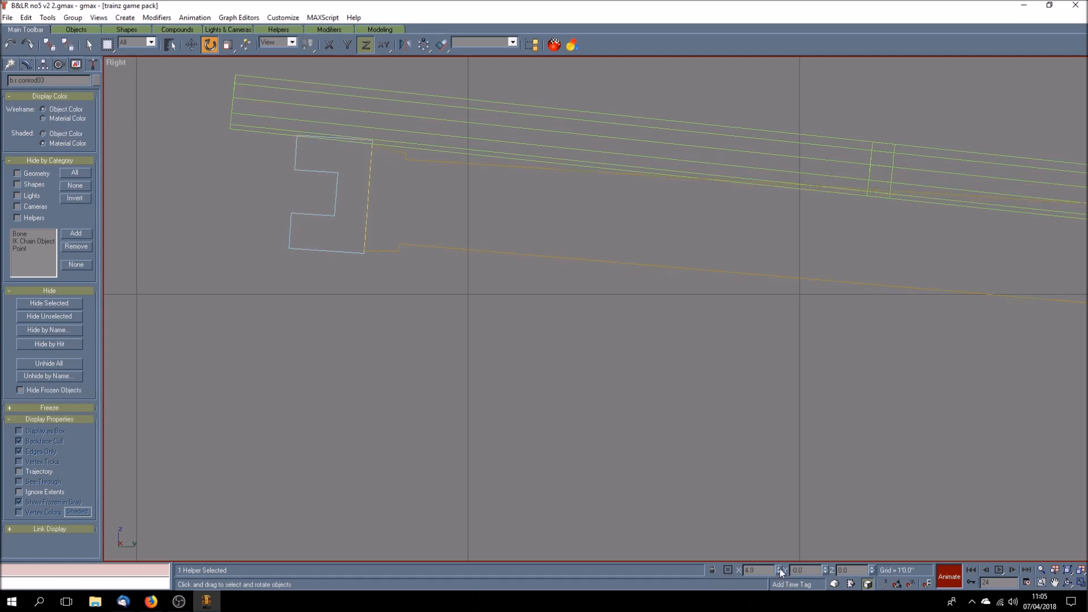
{"action": "left_click", "coordinate": [780, 573]}
{"action": "left_click", "coordinate": [781, 572]}
{"action": "left_click", "coordinate": [760, 570]}
{"action": "type", "text": "3"}
{"action": "key", "text": "Return"}
{"action": "type", "text": "3.5"}
{"action": "key", "text": "Return"}
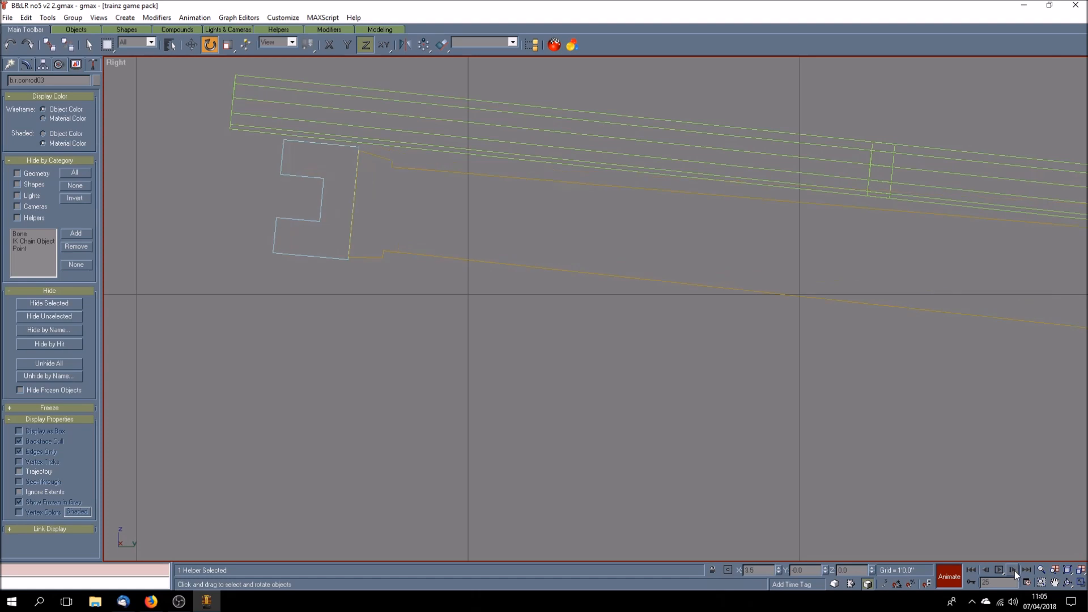
Set the rod's X rotation to 3.35 degrees at frame 25 so the small end sits against the slide bars
{"action": "left_click", "coordinate": [780, 573]}
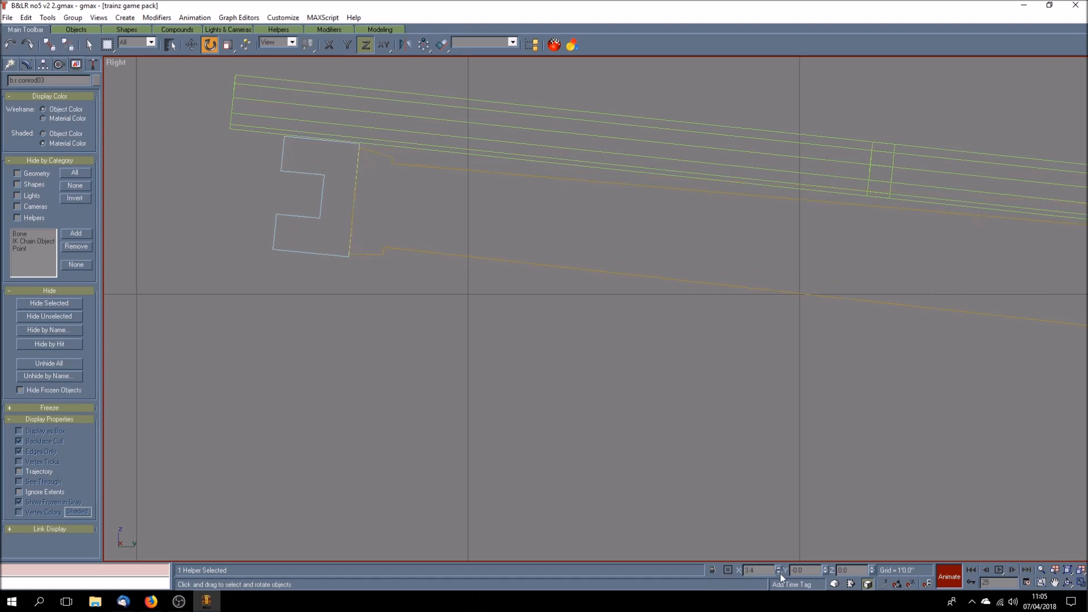
{"action": "left_click", "coordinate": [780, 574]}
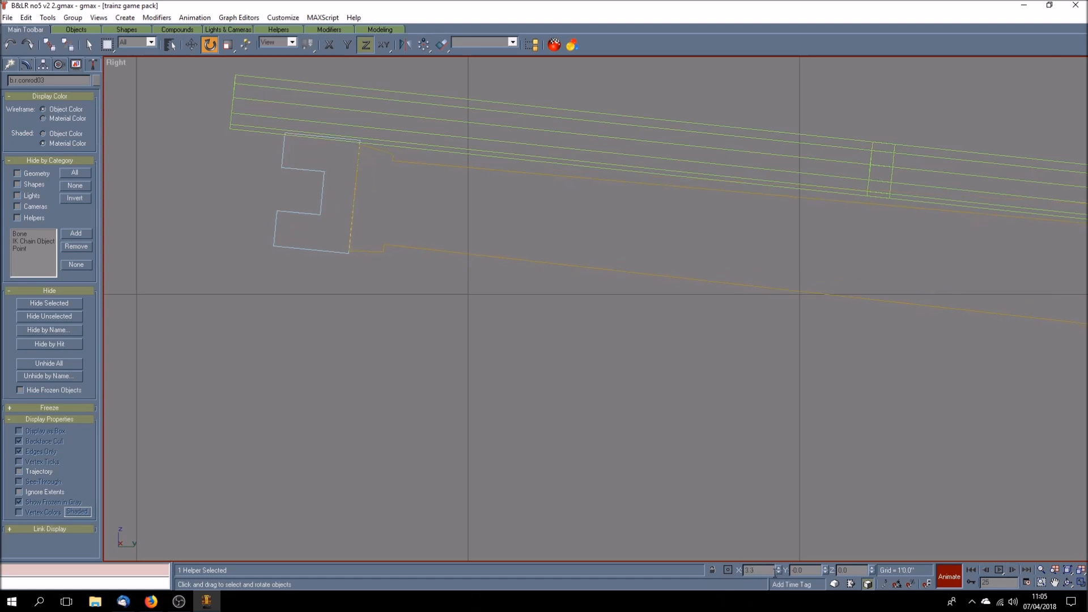
{"action": "left_click", "coordinate": [768, 570]}
{"action": "type", "text": "5"}
{"action": "key", "text": "Return"}
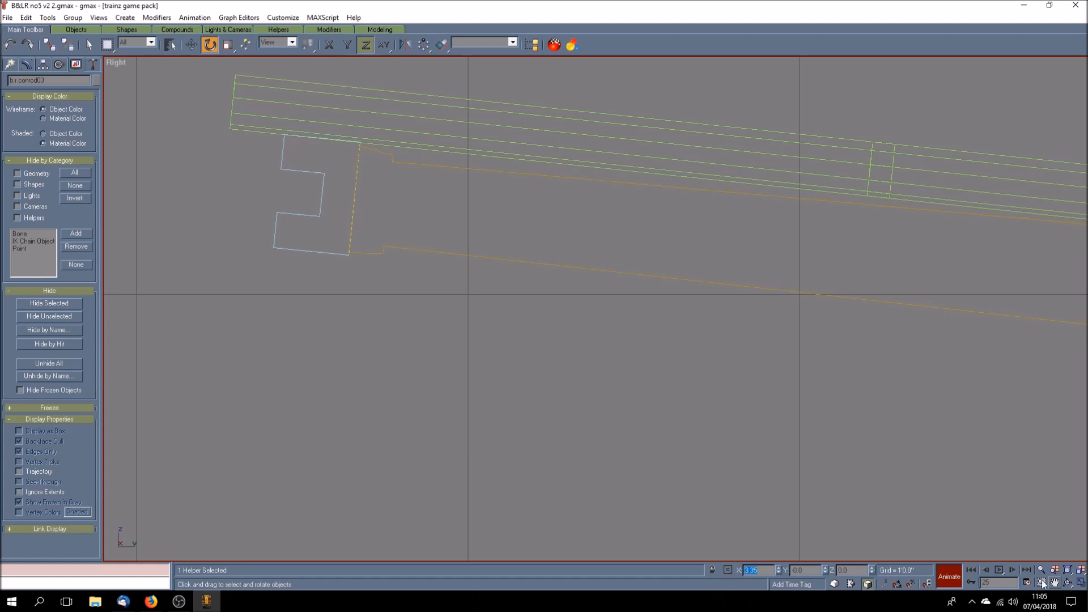
Lower the rod's X rotation to just below 1.9 degrees at frame 26 to close the gap to the slide bars
{"action": "left_click", "coordinate": [1012, 570]}
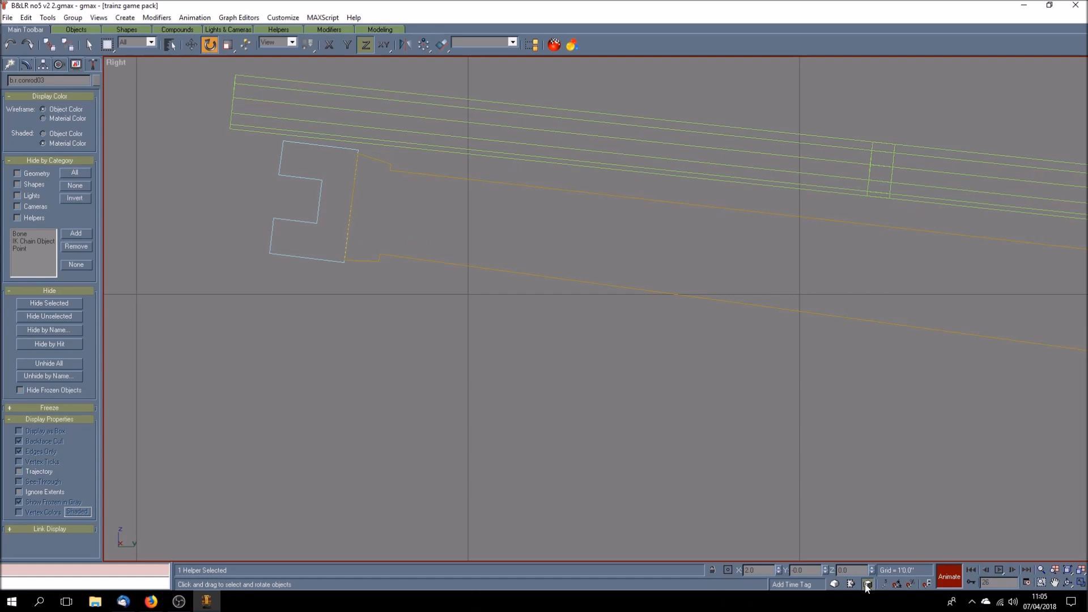
{"action": "left_click", "coordinate": [780, 573]}
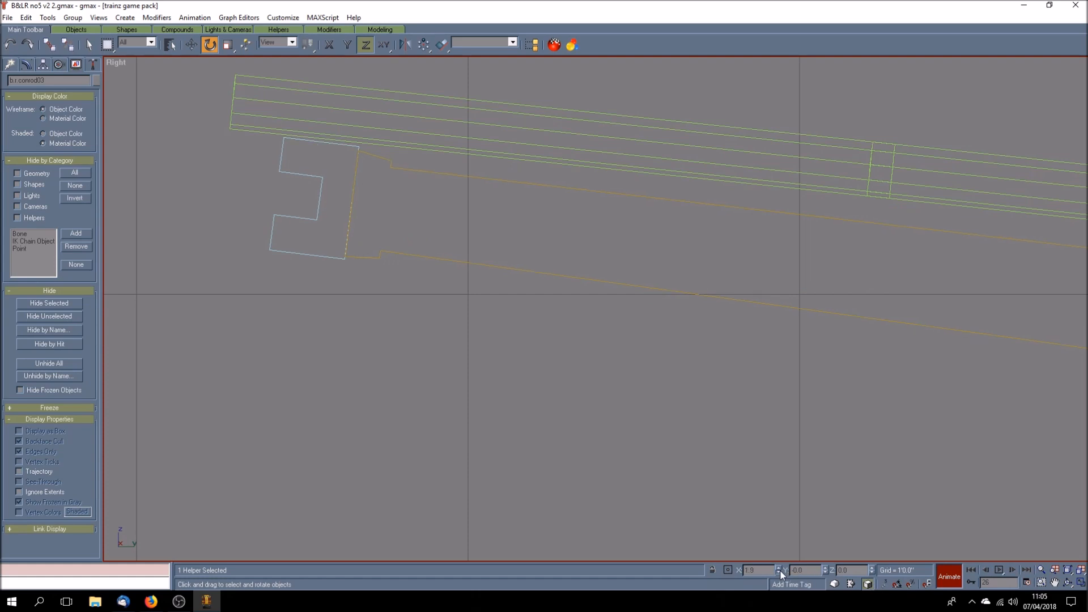
{"action": "left_click", "coordinate": [779, 573]}
Set the rod's X rotation to 0.3 degrees at frame 27 to lift the small end to the slide bars
{"action": "left_click", "coordinate": [1015, 569]}
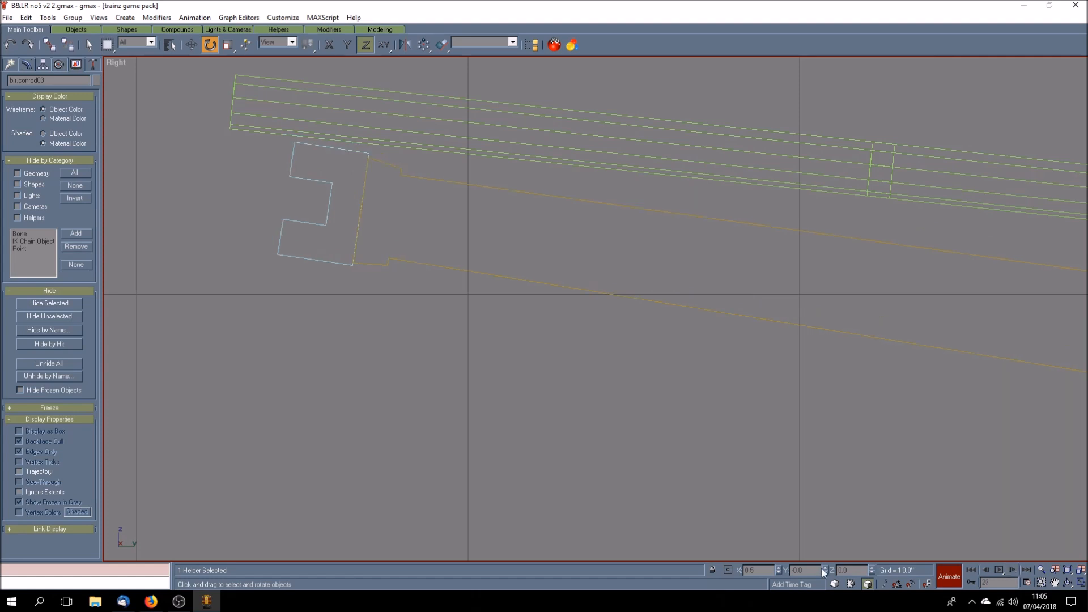
{"action": "left_click", "coordinate": [780, 572]}
{"action": "left_click", "coordinate": [779, 573]}
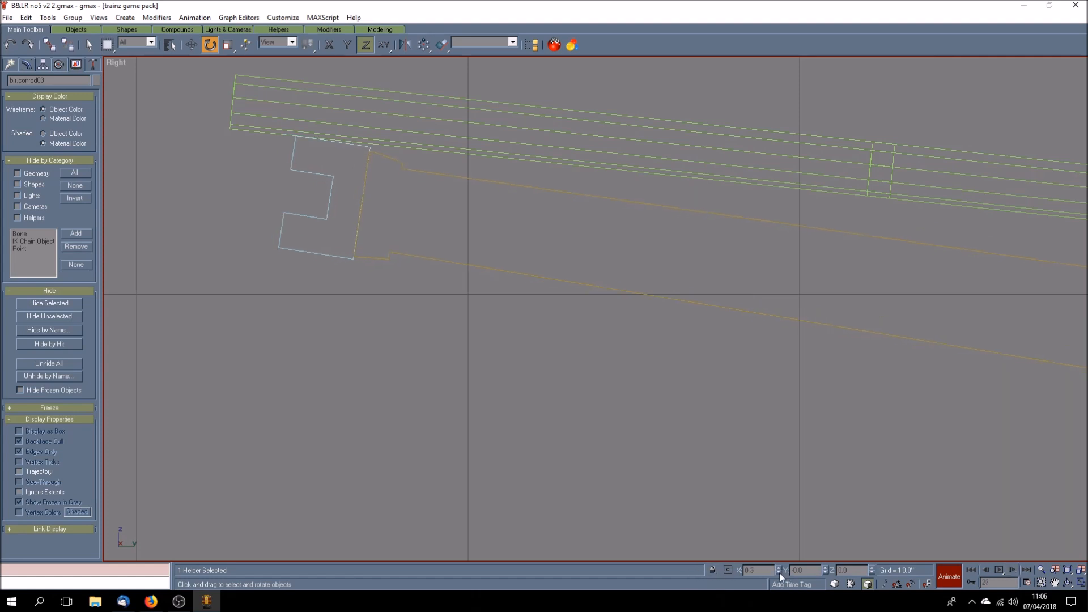
Set the rod's X rotation to -1.1 degrees at frame 28 and -2.4 degrees at frame 29
{"action": "left_click", "coordinate": [1015, 569]}
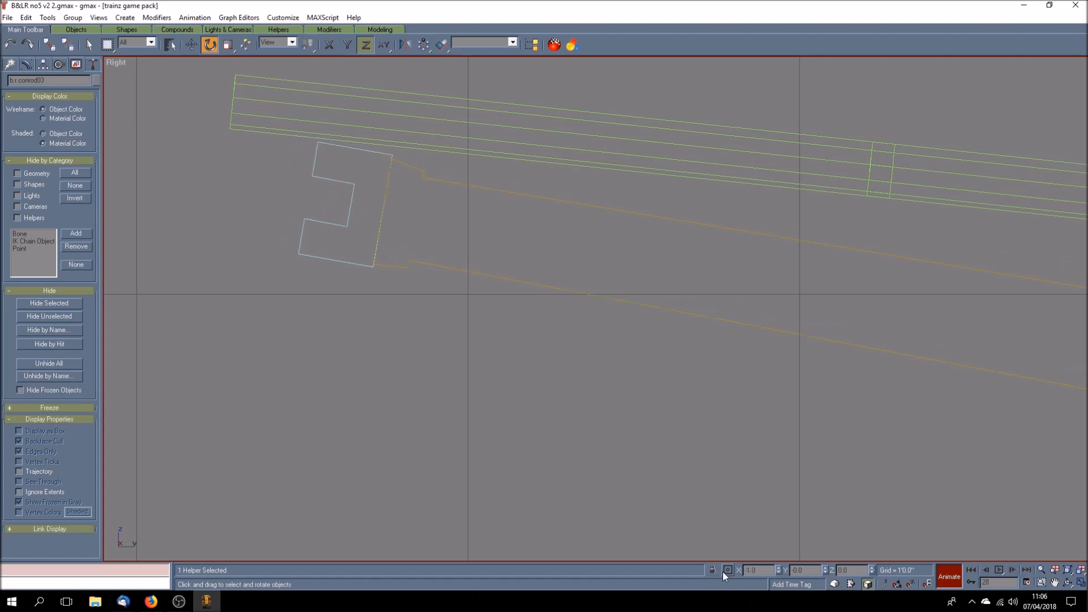
{"action": "left_click", "coordinate": [778, 569]}
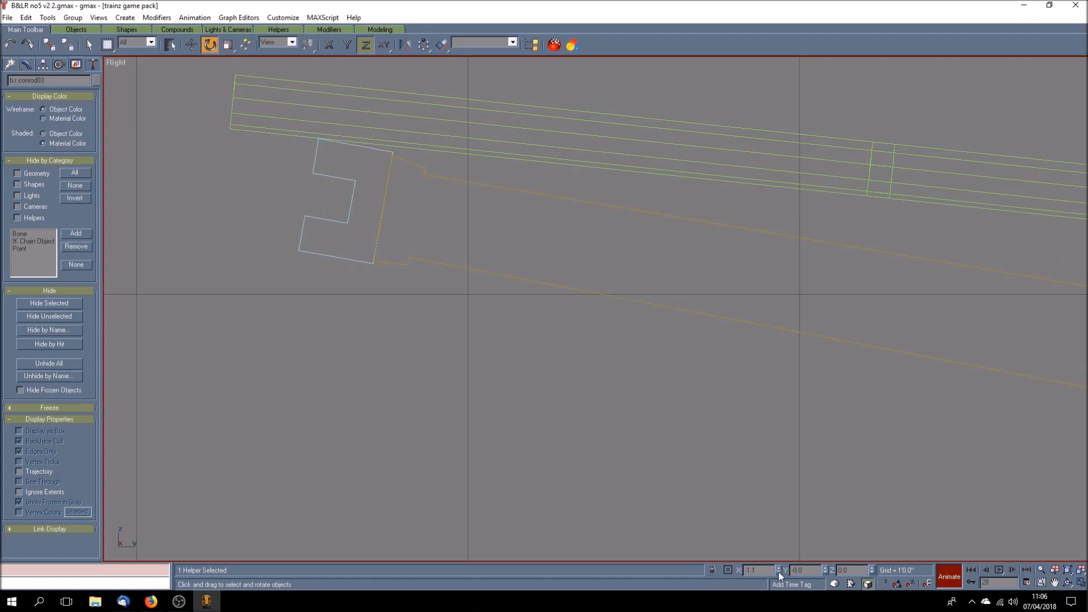
{"action": "left_click", "coordinate": [1011, 569]}
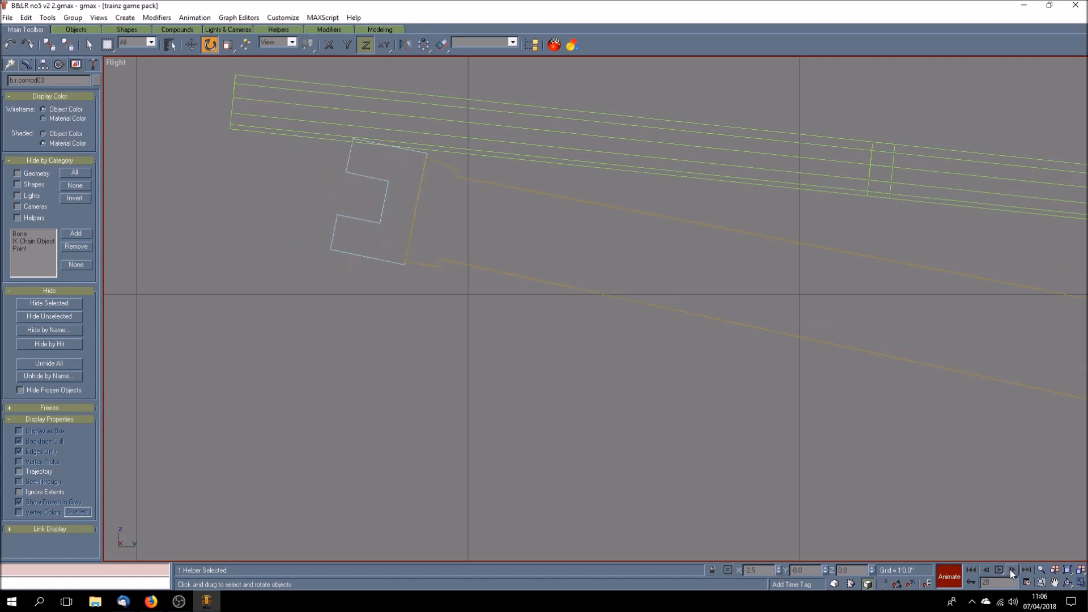
{"action": "left_click", "coordinate": [779, 568]}
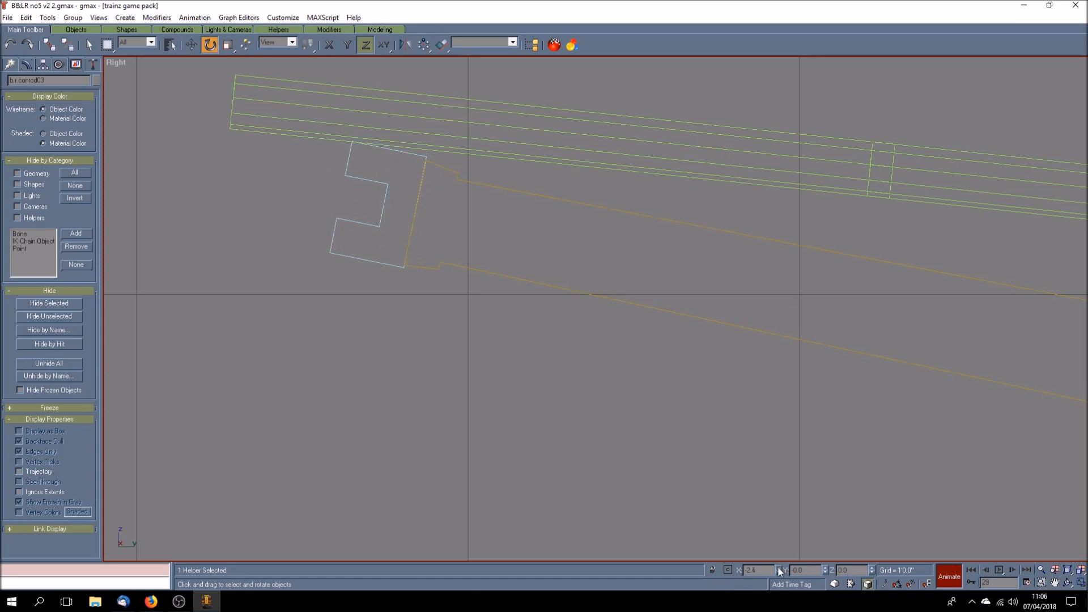
Set the rod's X rotation to -3.5 degrees at frame 30 to raise the small end to the slide bars
{"action": "left_click", "coordinate": [1009, 569]}
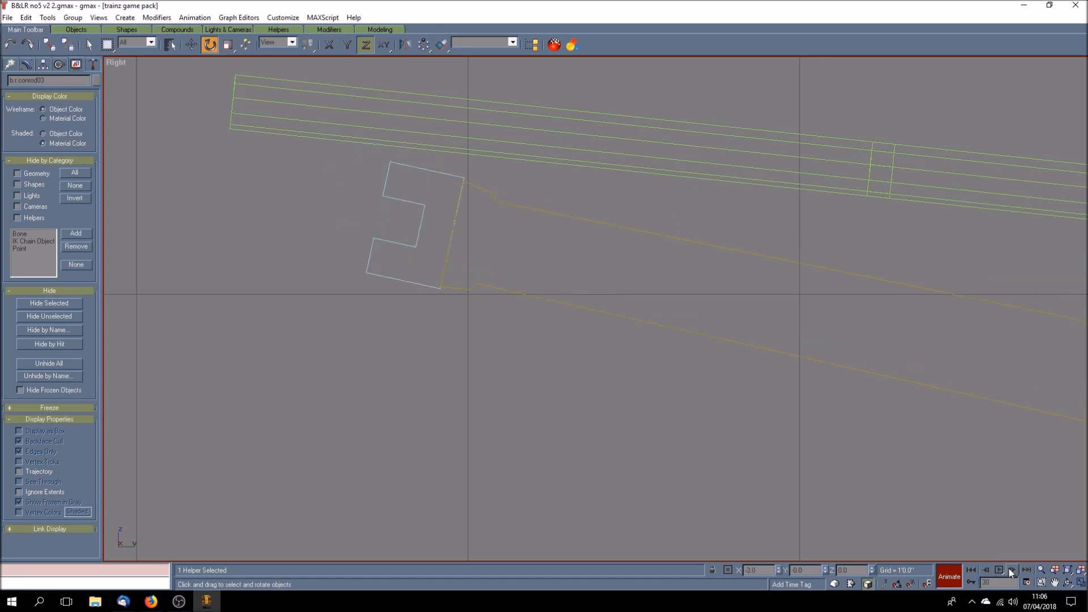
{"action": "left_click", "coordinate": [779, 573]}
{"action": "left_click", "coordinate": [779, 573]}
{"action": "left_click", "coordinate": [779, 573]}
{"action": "left_click", "coordinate": [779, 573]}
{"action": "left_click", "coordinate": [779, 573]}
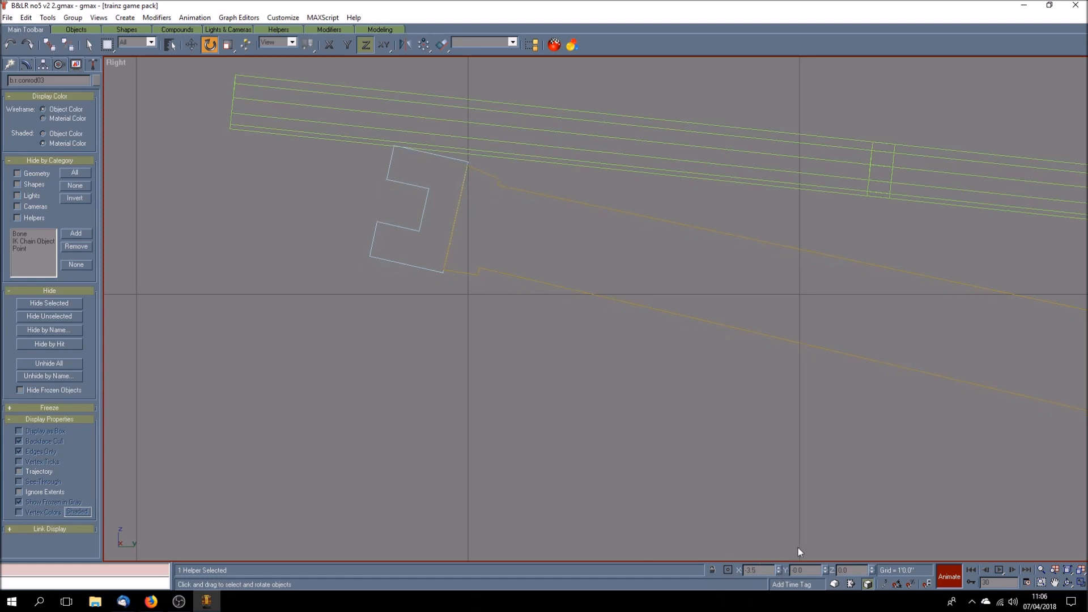
Fine-tune the rod's X rotation to -3.47 degrees at frame 30 to seat the small end against the slide bars
{"action": "left_click", "coordinate": [780, 567]}
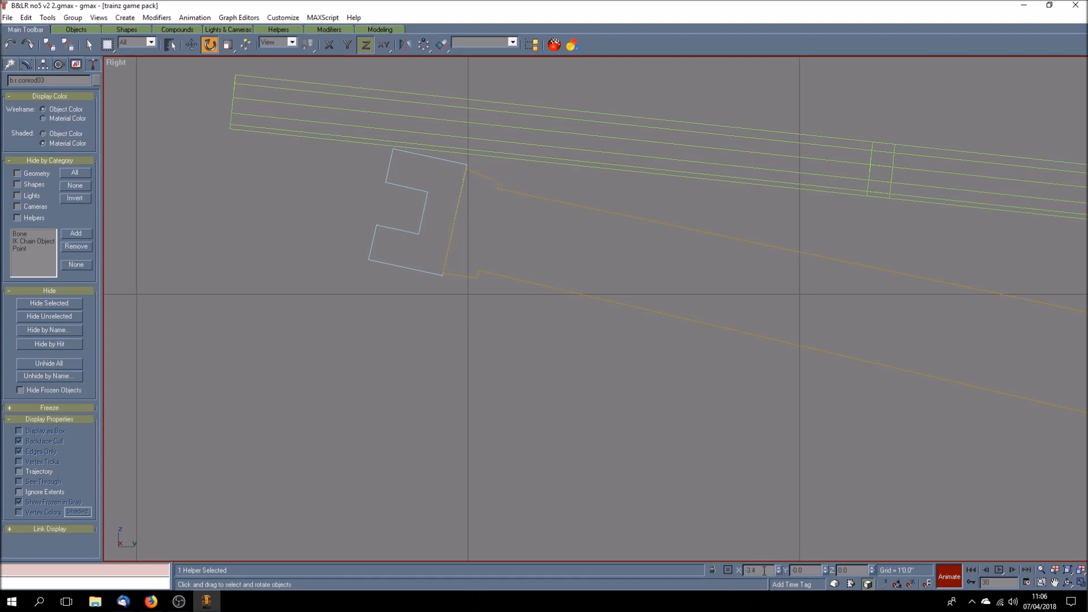
{"action": "key", "text": "Return"}
{"action": "left_click", "coordinate": [767, 570]}
{"action": "key", "text": "Return"}
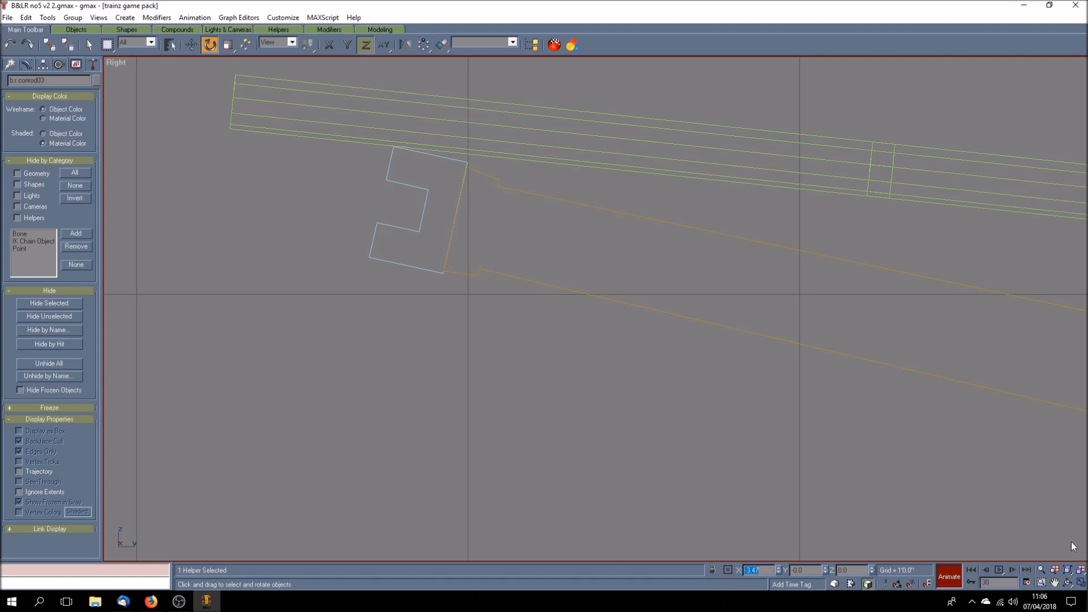
Play the connecting rod animation through, stop the playback and turn off Animate mode
{"action": "left_click", "coordinate": [1016, 570]}
{"action": "left_click", "coordinate": [1001, 570]}
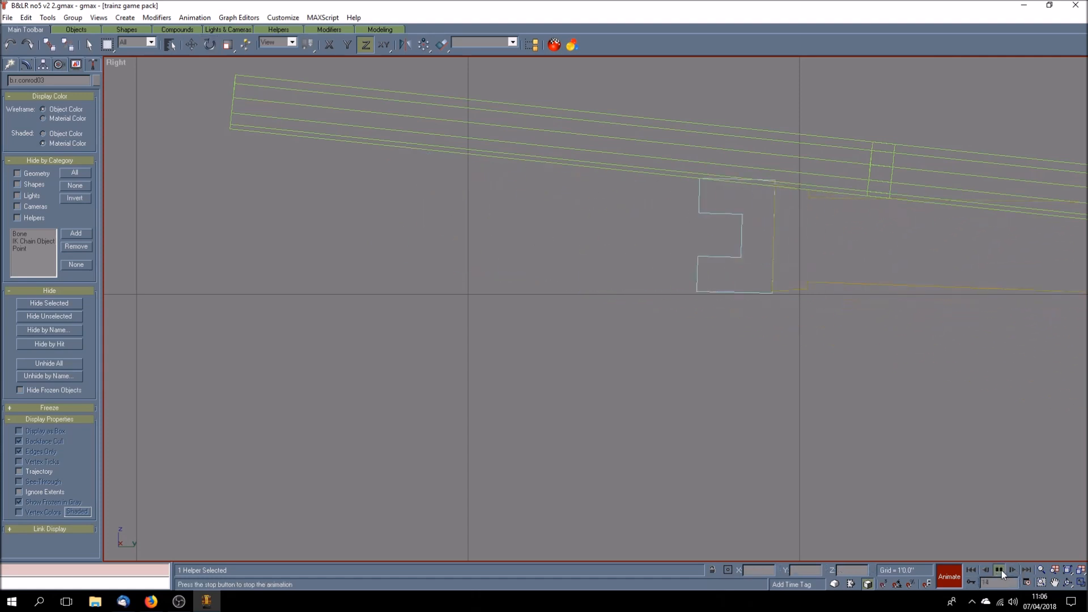
{"action": "key", "text": "e"}
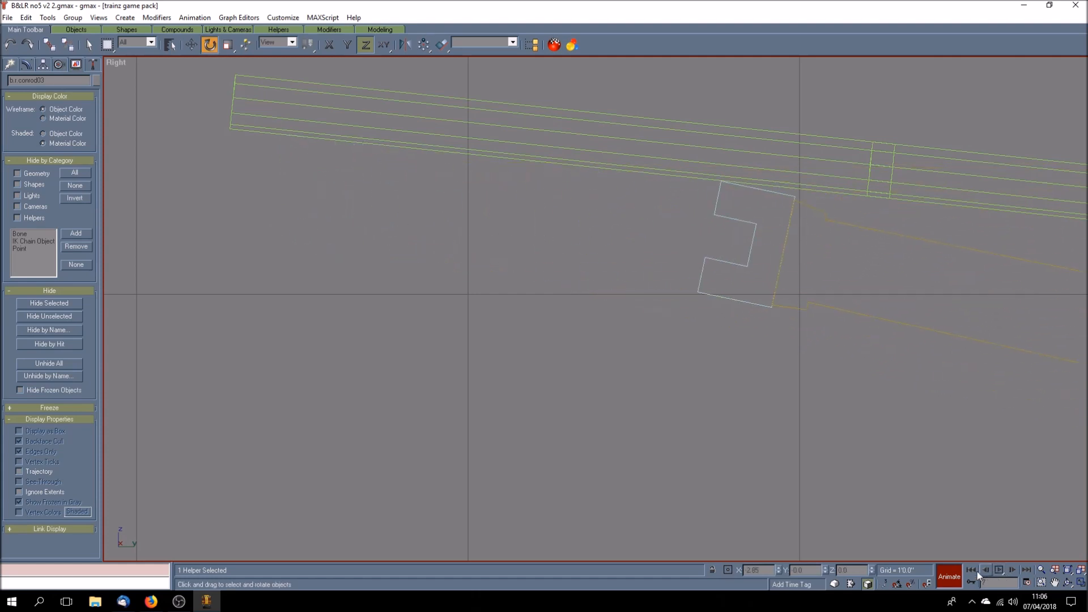
{"action": "left_click", "coordinate": [952, 577]}
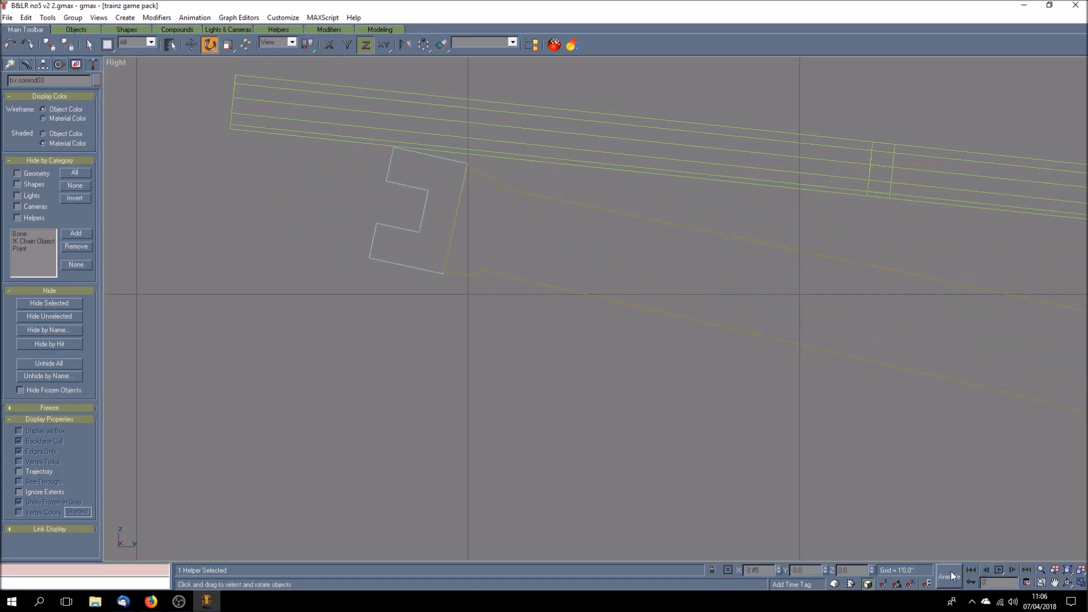
Unhide all objects and show the whole locomotive in a full-size perspective view angled towards its wheels and cylinders
{"action": "left_click", "coordinate": [1080, 583]}
{"action": "left_click", "coordinate": [880, 490]}
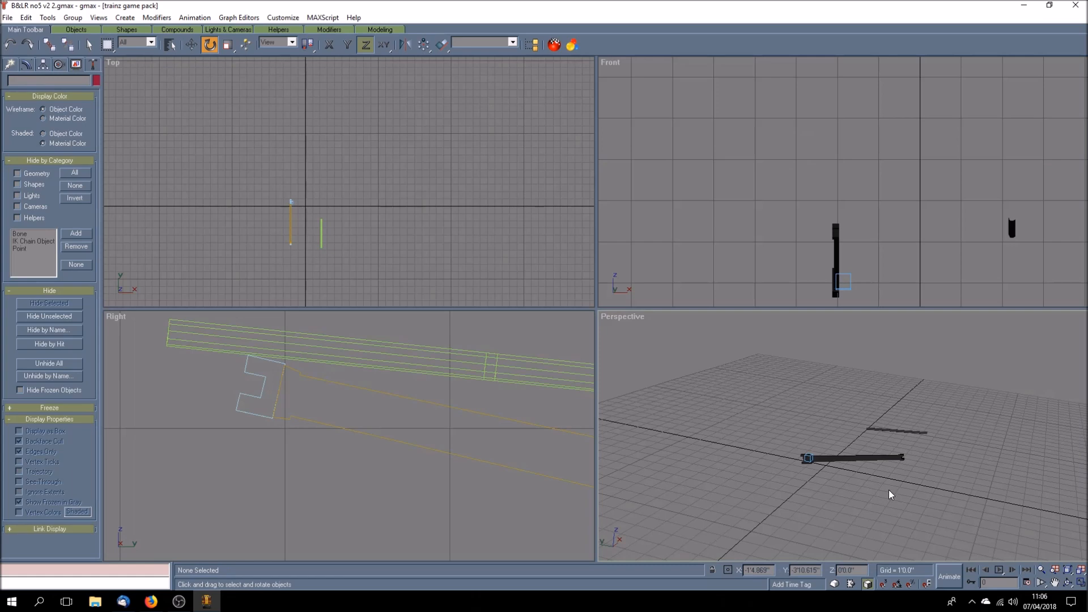
{"action": "left_click", "coordinate": [1067, 582]}
{"action": "left_click_drag", "start_coordinate": [851, 480], "coordinate": [817, 490]}
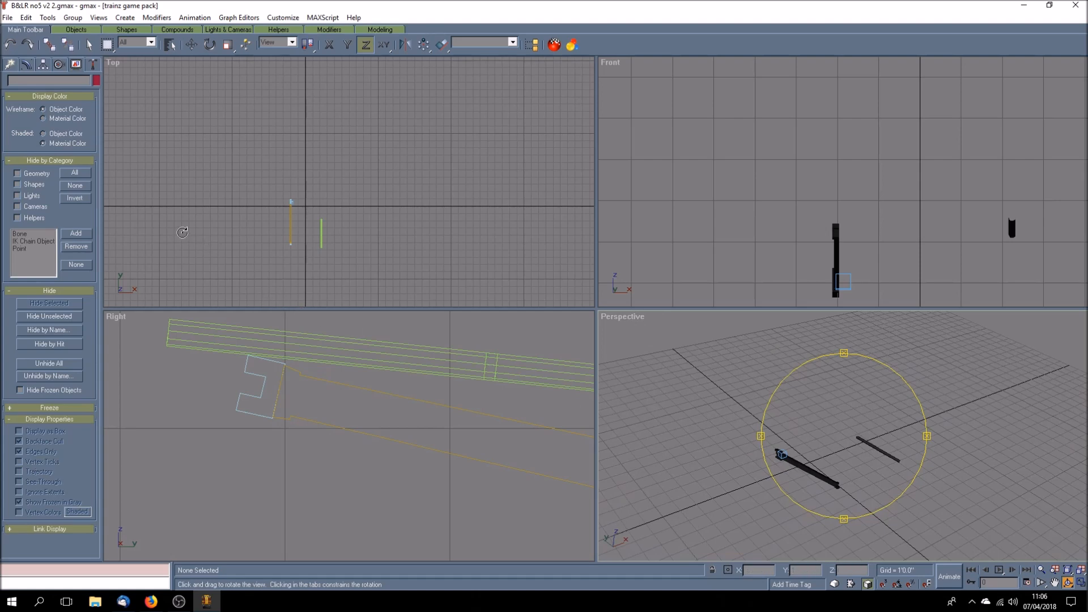
{"action": "left_click", "coordinate": [32, 363]}
{"action": "left_click_drag", "start_coordinate": [799, 456], "coordinate": [801, 430]}
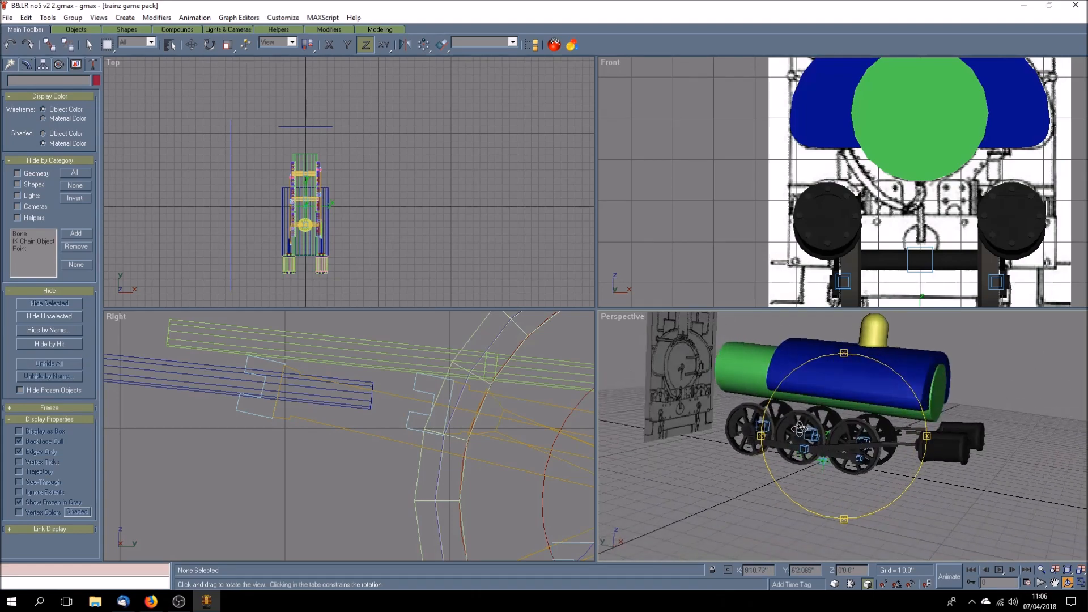
{"action": "left_click", "coordinate": [1081, 583]}
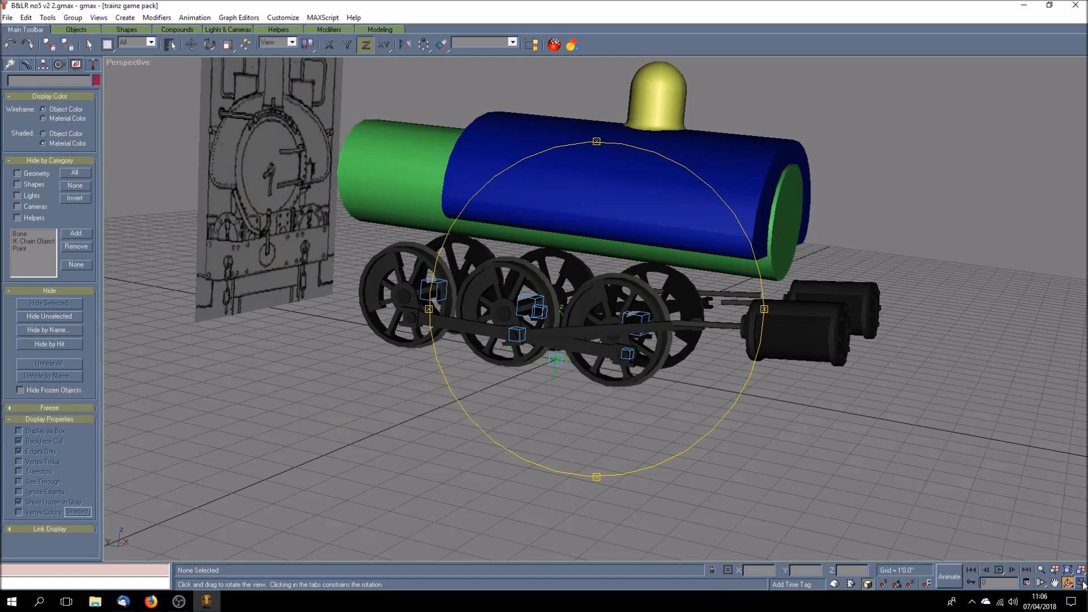
{"action": "left_click_drag", "start_coordinate": [702, 421], "coordinate": [705, 426]}
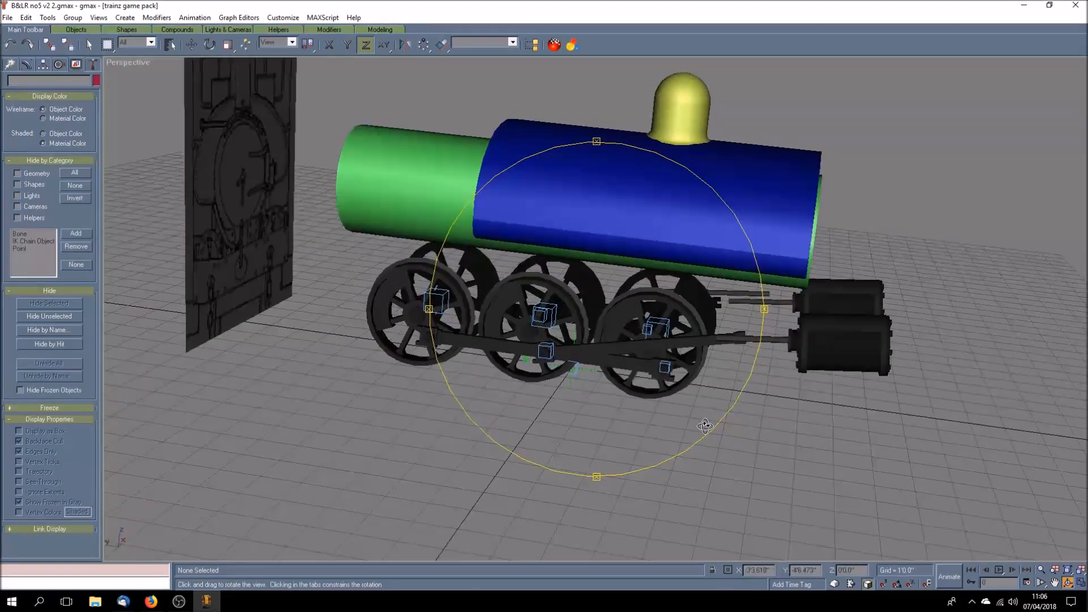
Play the full wheel and rod animation to check the motion, and return to the first frame
{"action": "left_click", "coordinate": [1000, 570]}
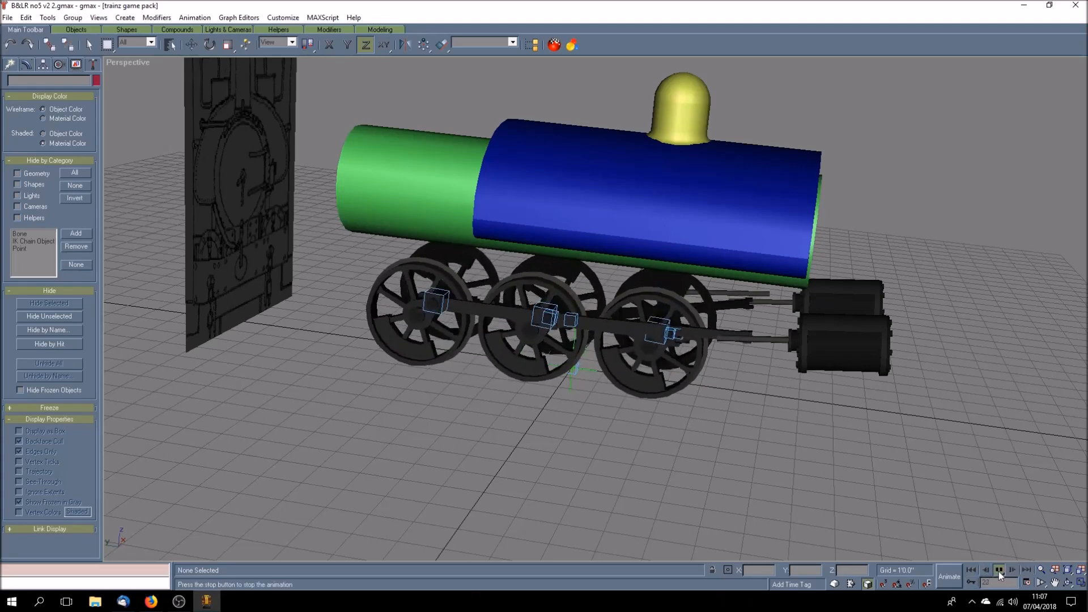
{"action": "left_click", "coordinate": [999, 570]}
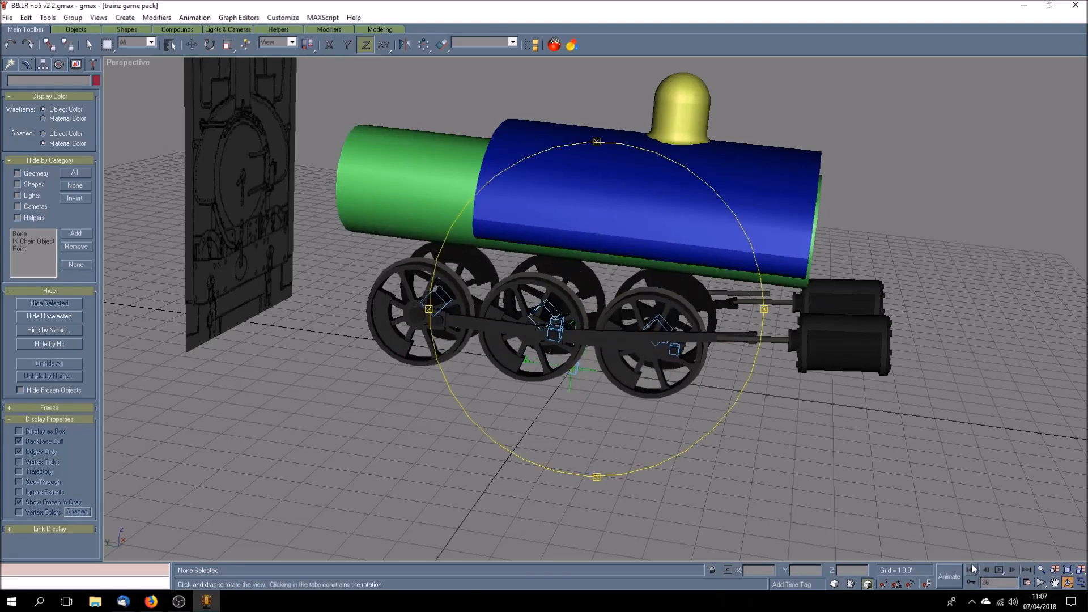
{"action": "left_click", "coordinate": [971, 569]}
Group the two green rod pieces that lie between the cylinder and the front wheel in the Right view
{"action": "left_click", "coordinate": [1081, 583]}
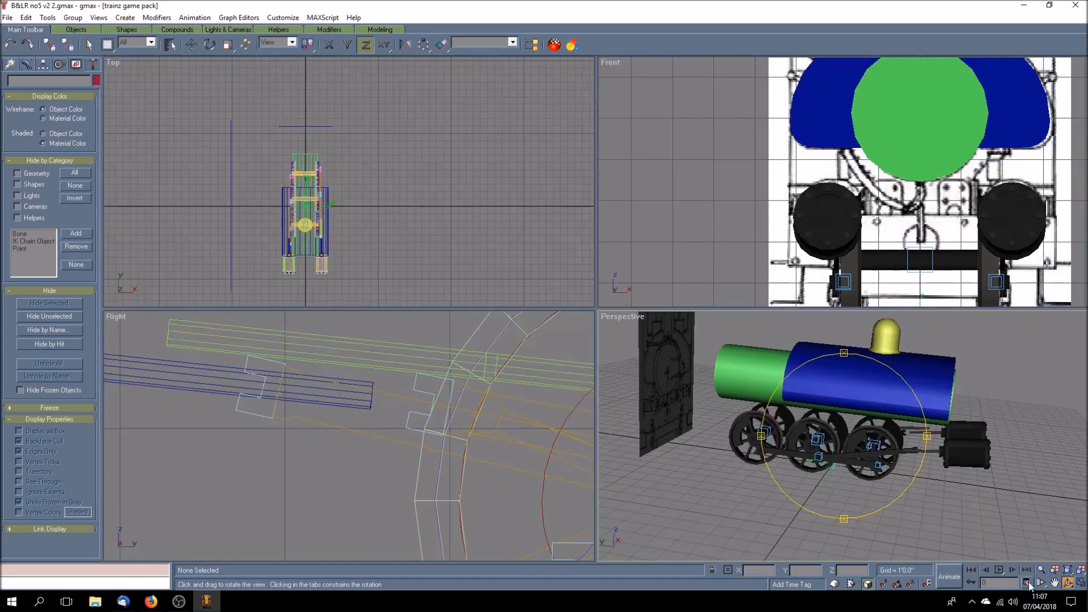
{"action": "left_click", "coordinate": [1055, 582]}
{"action": "left_click_drag", "start_coordinate": [365, 396], "coordinate": [396, 381]}
{"action": "scroll", "coordinate": [396, 382], "scroll_direction": "down", "scroll_amount": 5}
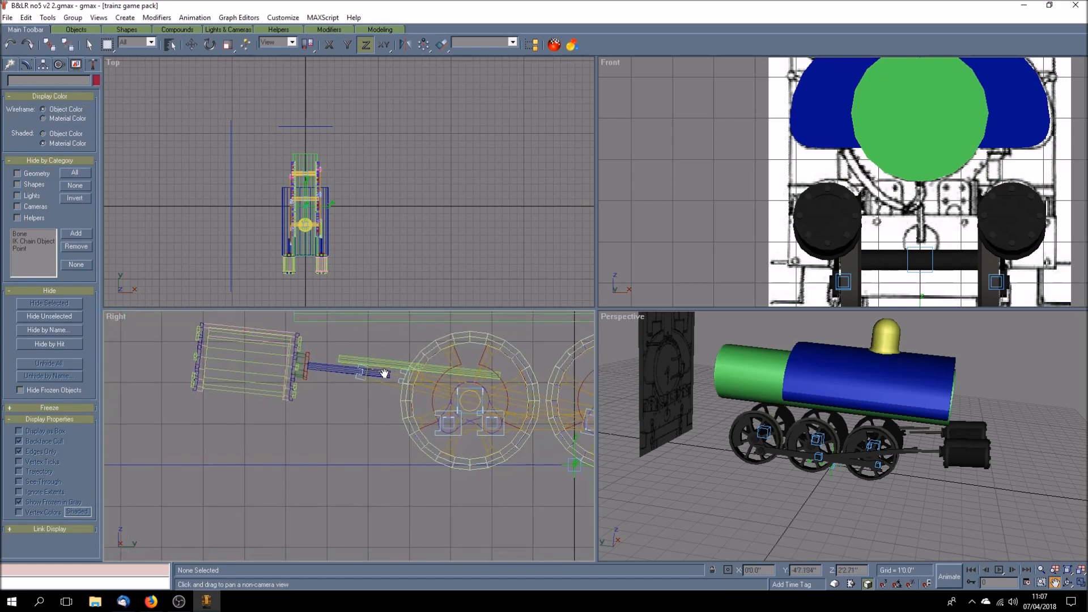
{"action": "scroll", "coordinate": [384, 373], "scroll_direction": "up", "scroll_amount": 6}
{"action": "scroll", "coordinate": [384, 372], "scroll_direction": "down", "scroll_amount": 5}
{"action": "scroll", "coordinate": [385, 373], "scroll_direction": "up", "scroll_amount": 2}
{"action": "scroll", "coordinate": [385, 373], "scroll_direction": "down", "scroll_amount": 2}
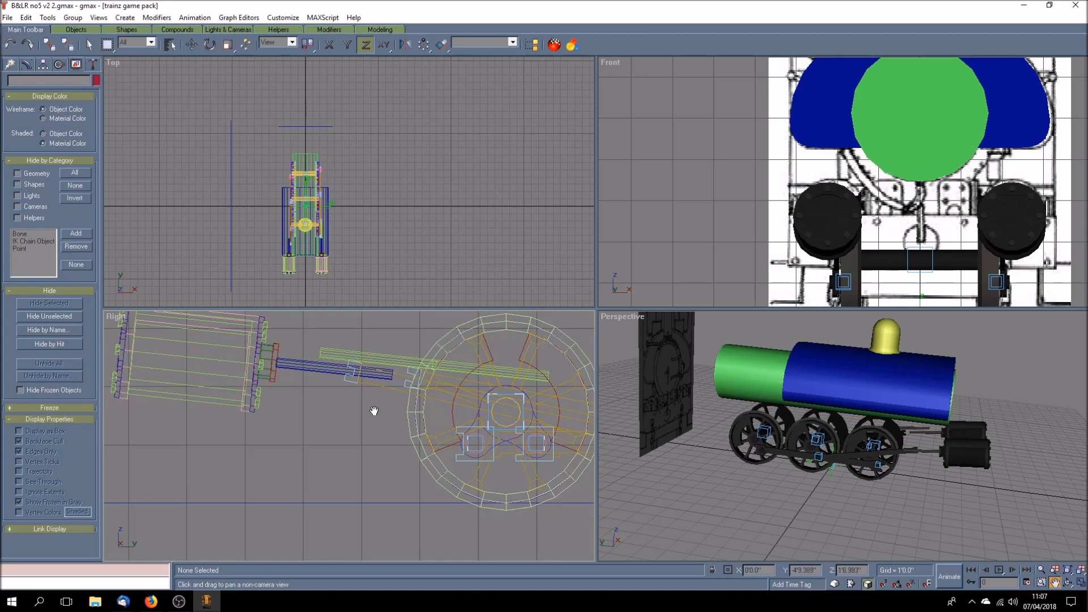
{"action": "left_click", "coordinate": [1083, 584]}
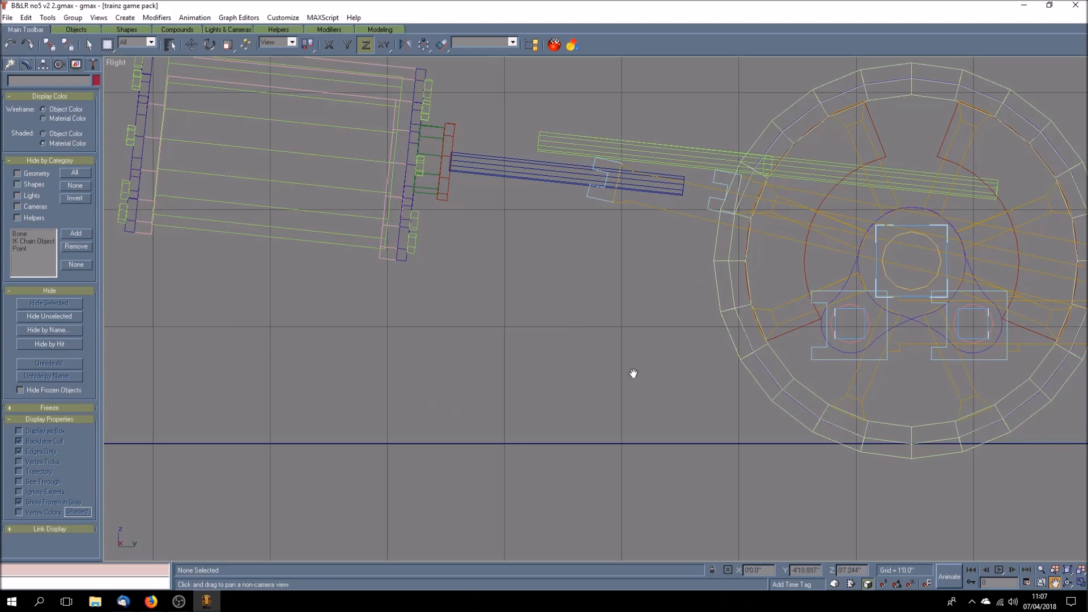
{"action": "left_click_drag", "start_coordinate": [634, 373], "coordinate": [620, 468]}
{"action": "left_click_drag", "start_coordinate": [573, 415], "coordinate": [574, 430]}
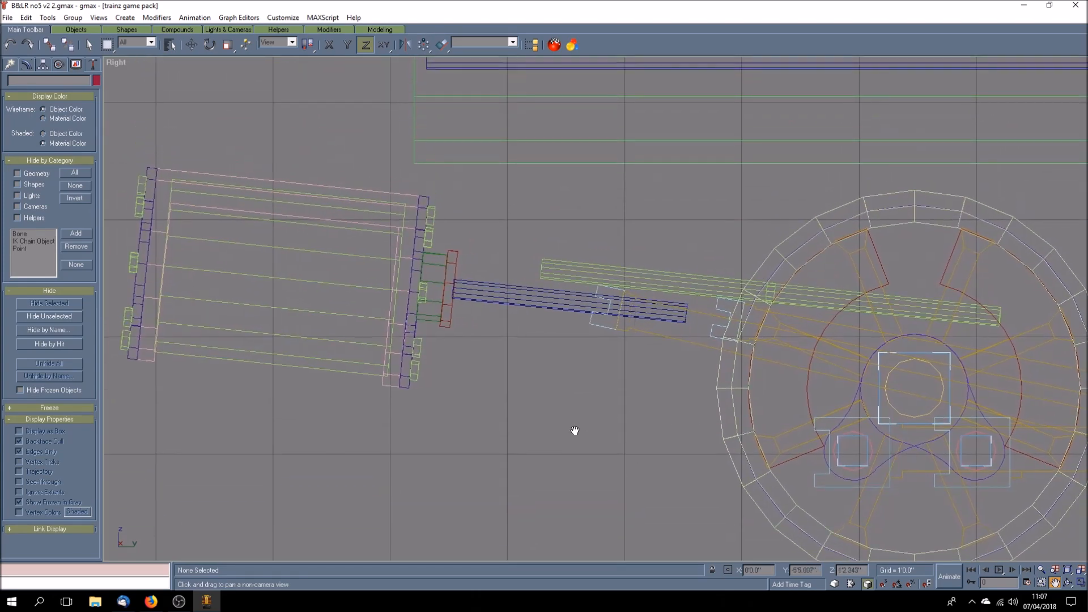
{"action": "left_click", "coordinate": [89, 45]}
{"action": "left_click", "coordinate": [698, 282]}
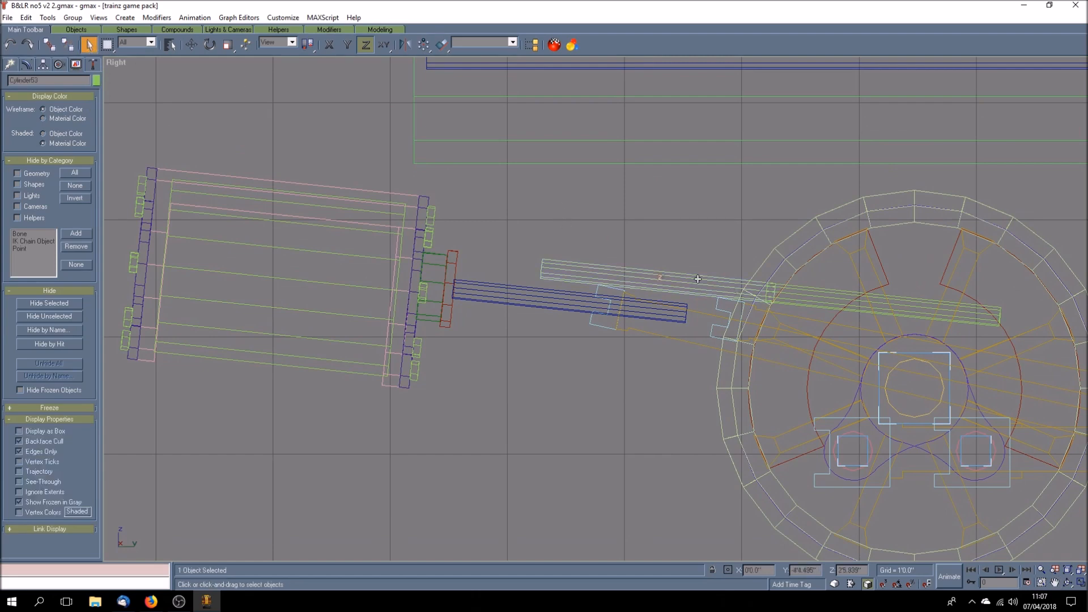
{"action": "left_click", "coordinate": [824, 289], "text": "ctrl"}
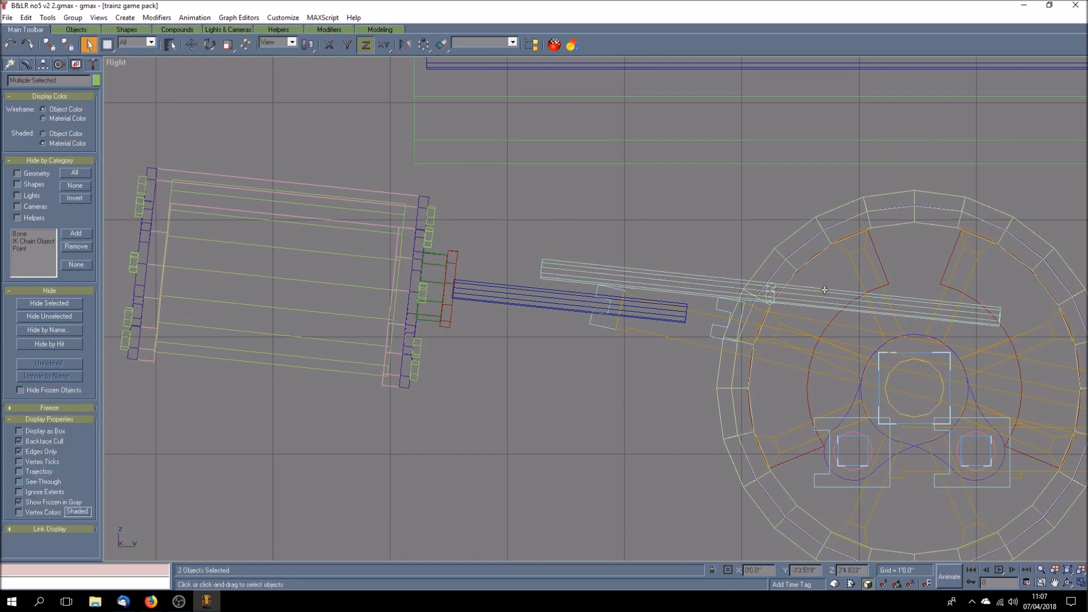
{"action": "left_click", "coordinate": [72, 18]}
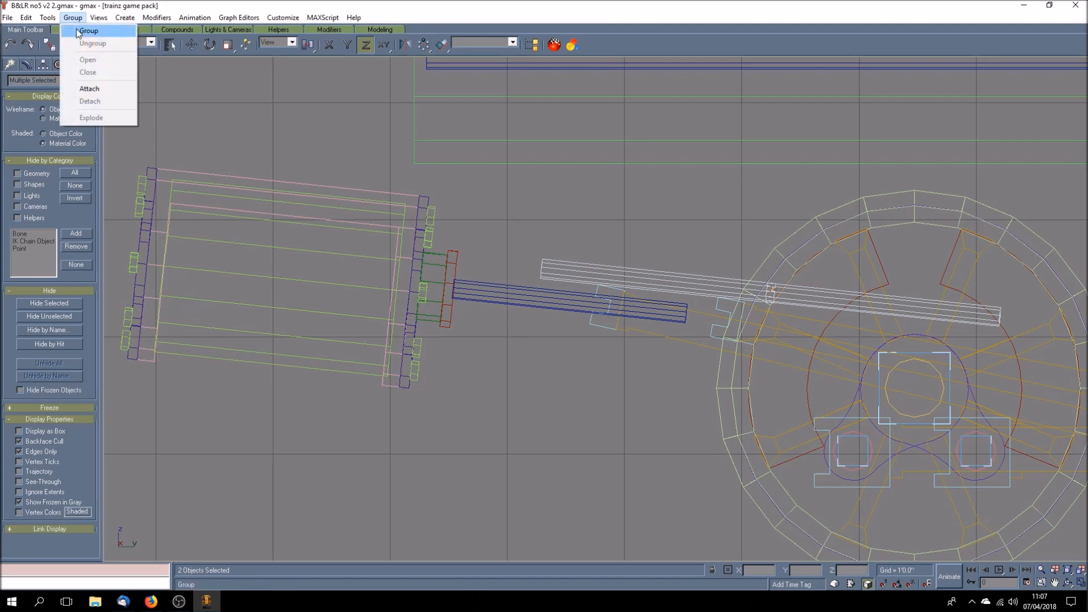
{"action": "left_click", "coordinate": [74, 27]}
{"action": "left_click", "coordinate": [513, 318]}
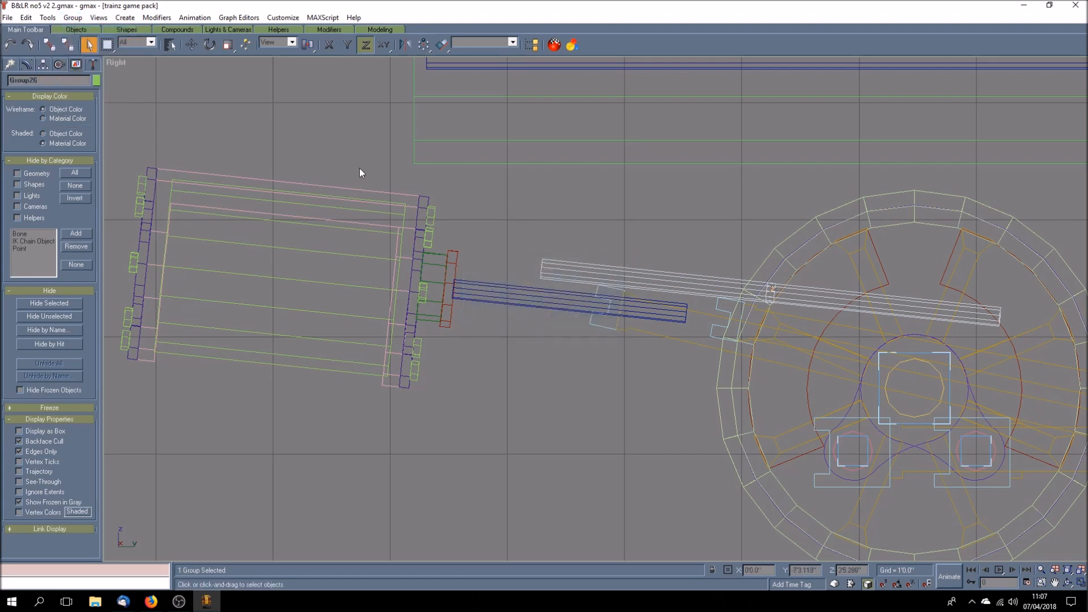
Align the grouped green rod with the blue piston rod in the Right view
{"action": "left_click", "coordinate": [441, 46]}
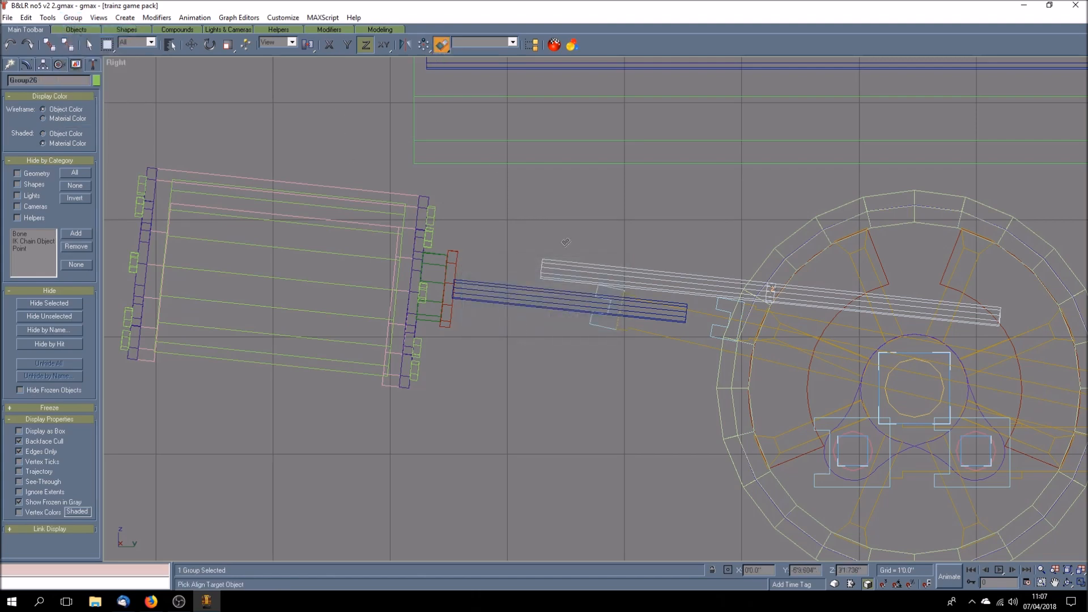
{"action": "left_click", "coordinate": [527, 298]}
{"action": "left_click", "coordinate": [477, 235]}
{"action": "left_click", "coordinate": [521, 235]}
{"action": "left_click", "coordinate": [611, 223]}
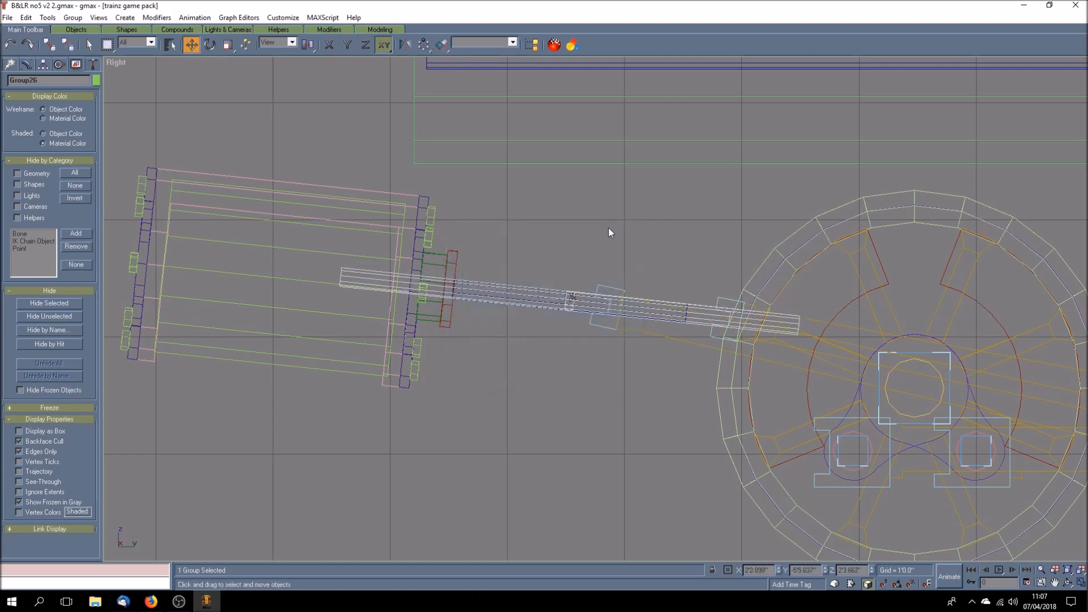
Slide the grouped rod along the piston rod's slope about 1'4" into the cylinder, keeping both rods in line
{"action": "left_click", "coordinate": [209, 44]}
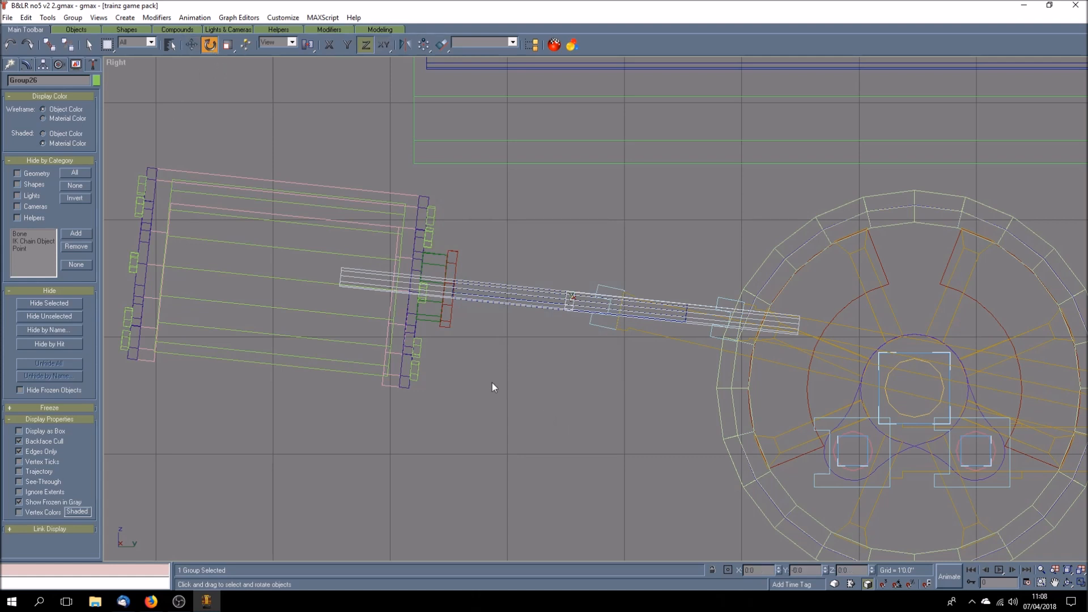
{"action": "left_click", "coordinate": [192, 45]}
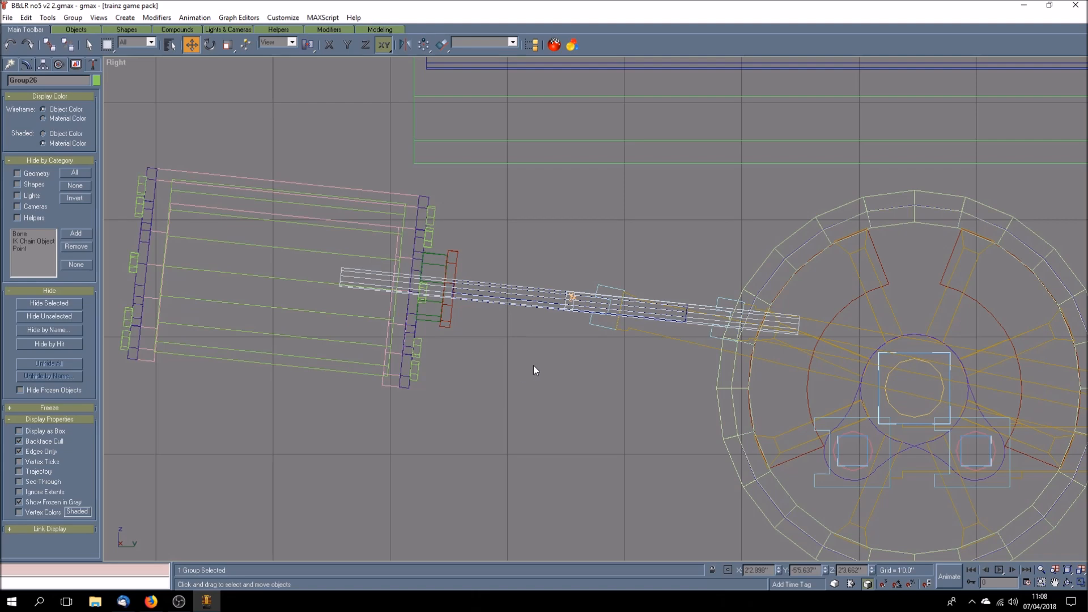
{"action": "left_click", "coordinate": [331, 48]}
{"action": "left_click_drag", "start_coordinate": [539, 297], "coordinate": [356, 277]}
{"action": "left_click", "coordinate": [344, 50]}
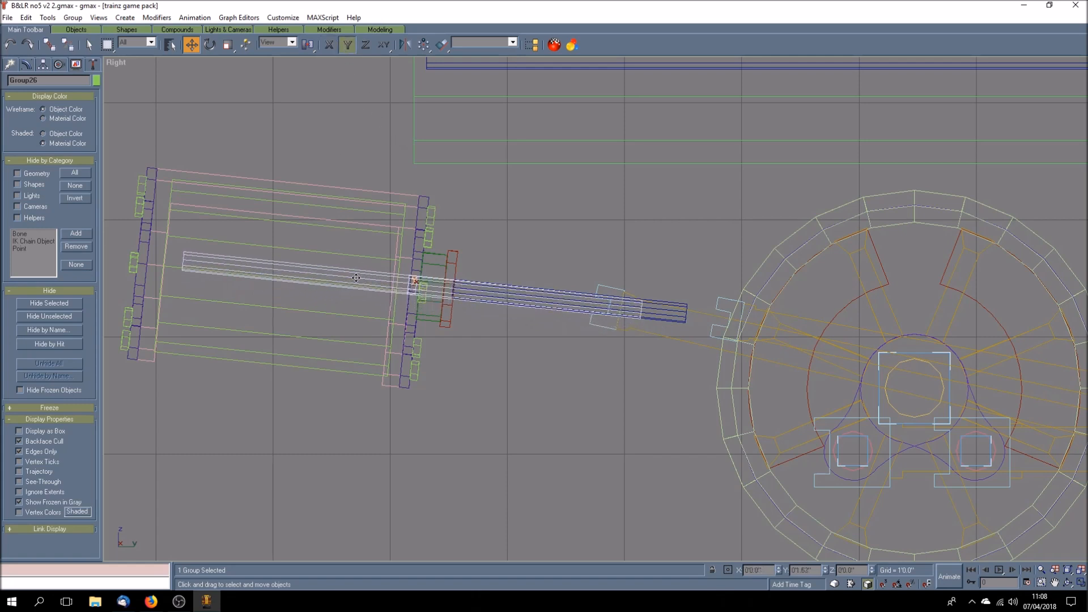
{"action": "left_click_drag", "start_coordinate": [357, 277], "coordinate": [357, 277]}
{"action": "left_click", "coordinate": [604, 390]}
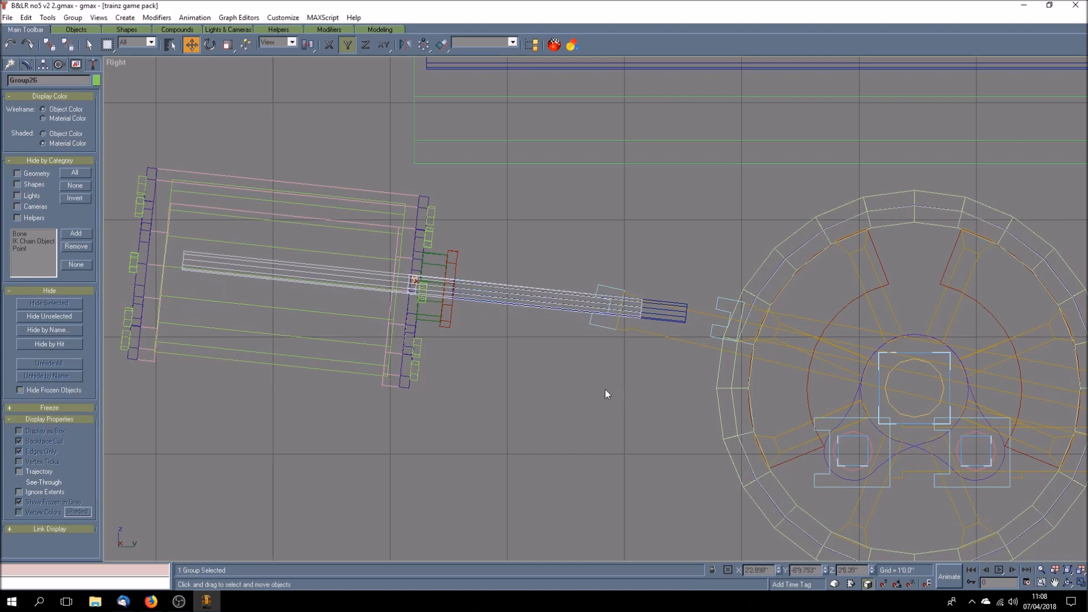
Extend the blue piston rod by moving its cylinder-end vertices inside the cylinder, level with the grouped rod's inner end
{"action": "left_click", "coordinate": [658, 320]}
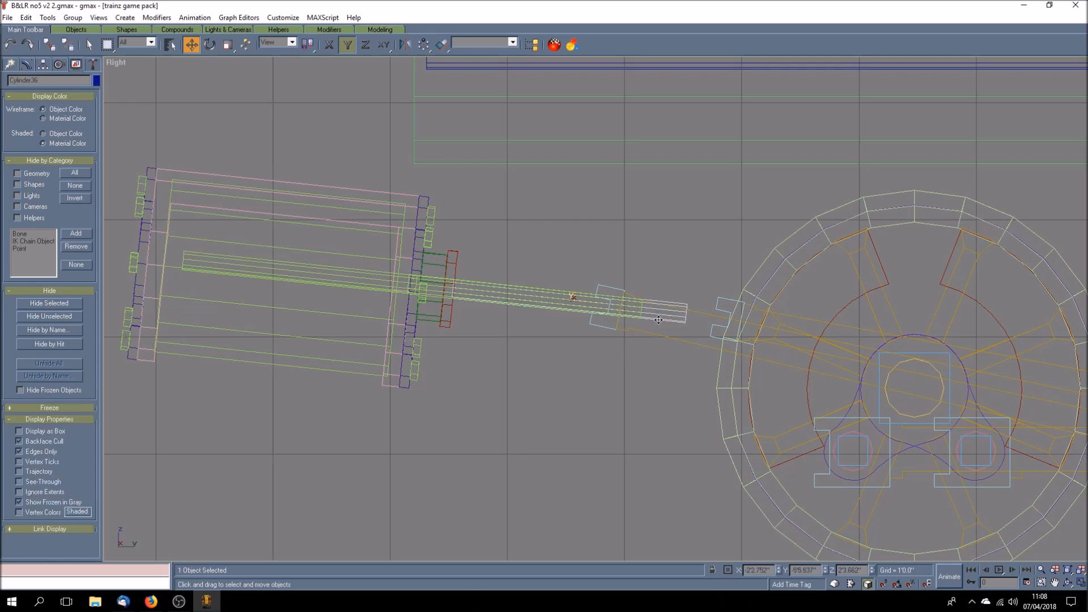
{"action": "left_click", "coordinate": [26, 64]}
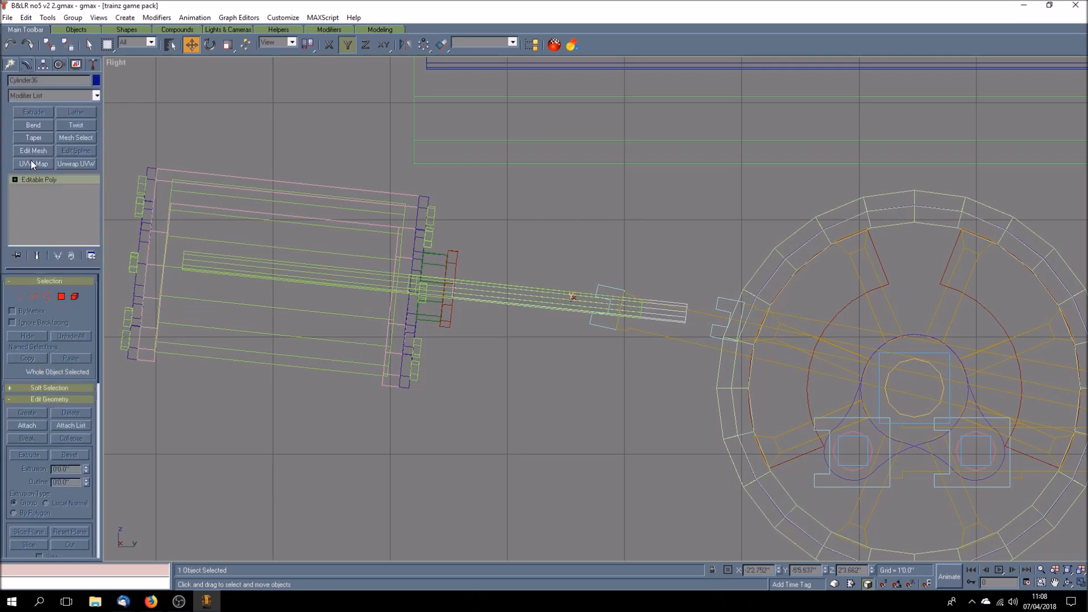
{"action": "left_click", "coordinate": [16, 179]}
{"action": "left_click", "coordinate": [33, 189]}
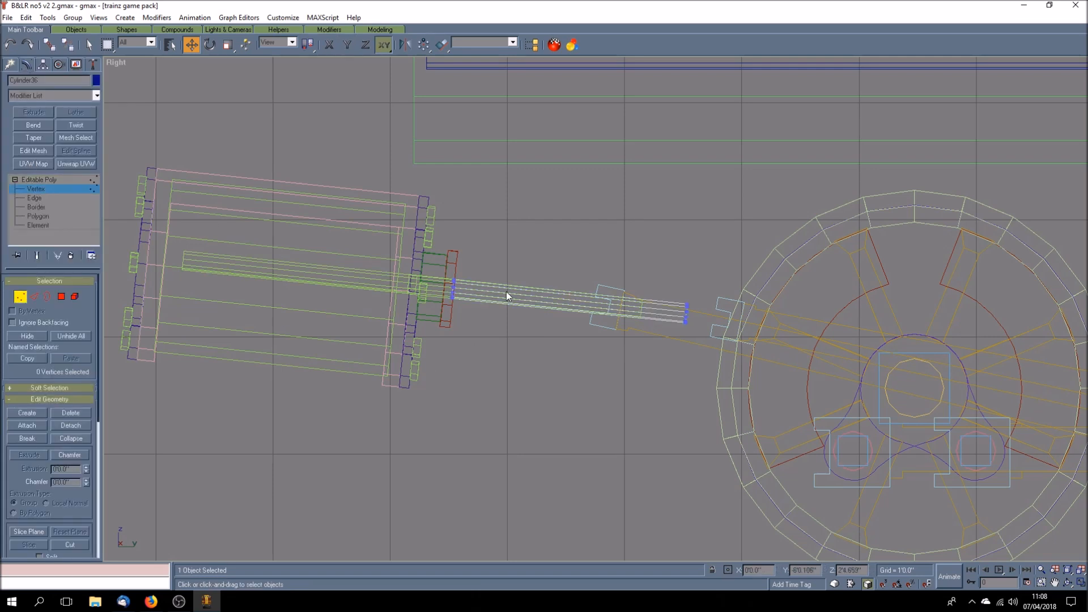
{"action": "left_click_drag", "start_coordinate": [434, 315], "coordinate": [433, 315]}
{"action": "left_click_drag", "start_coordinate": [454, 296], "coordinate": [183, 271]}
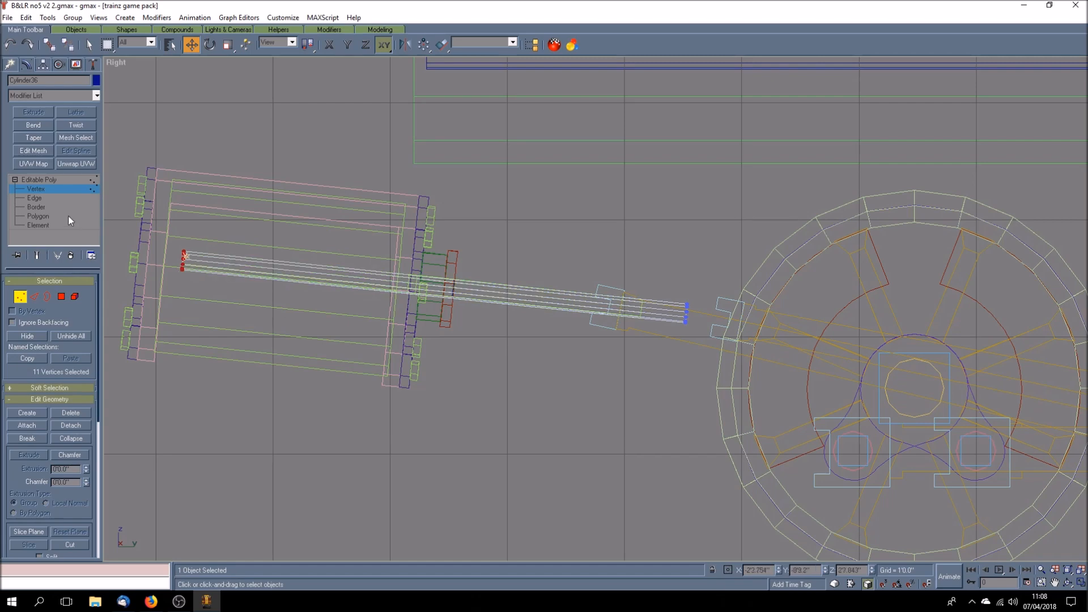
{"action": "left_click", "coordinate": [62, 180]}
{"action": "left_click", "coordinate": [607, 434]}
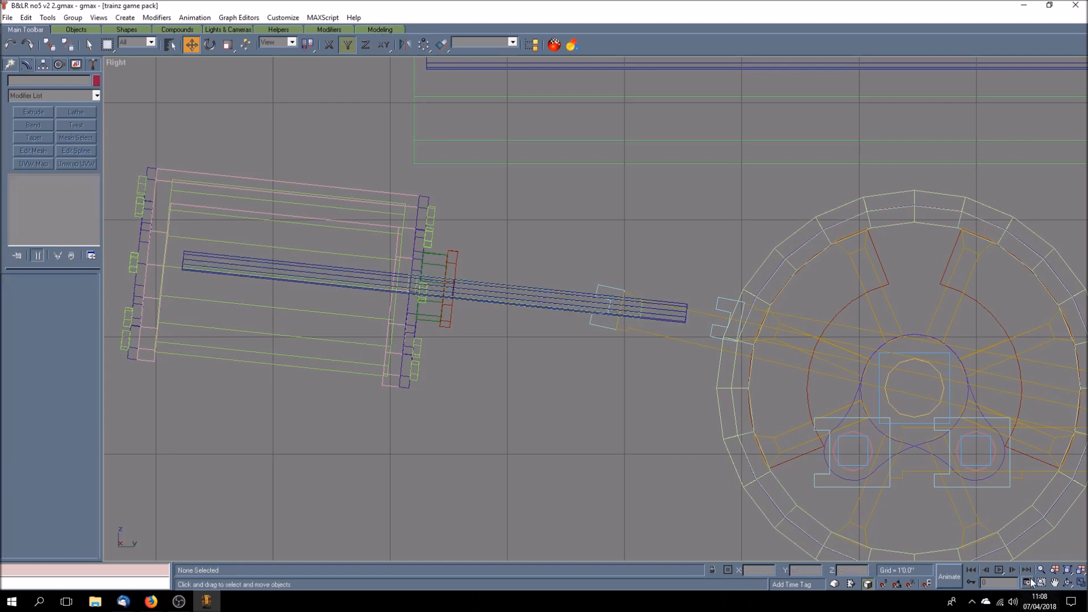
Restore the four-viewport layout and select the grouped rod to check its placement in each view
{"action": "left_click", "coordinate": [1081, 583]}
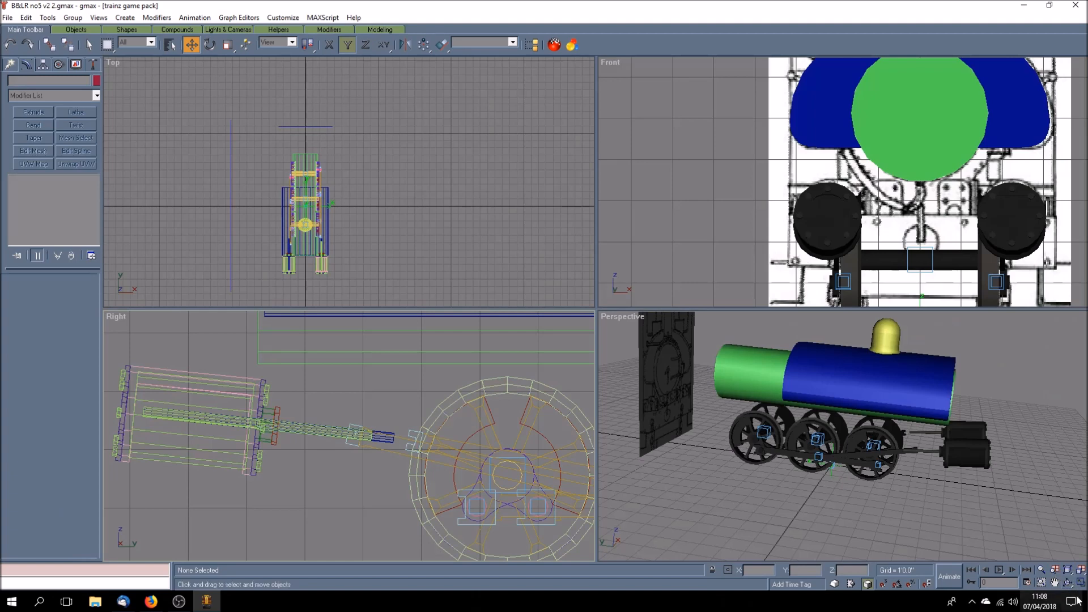
{"action": "left_click", "coordinate": [146, 412]}
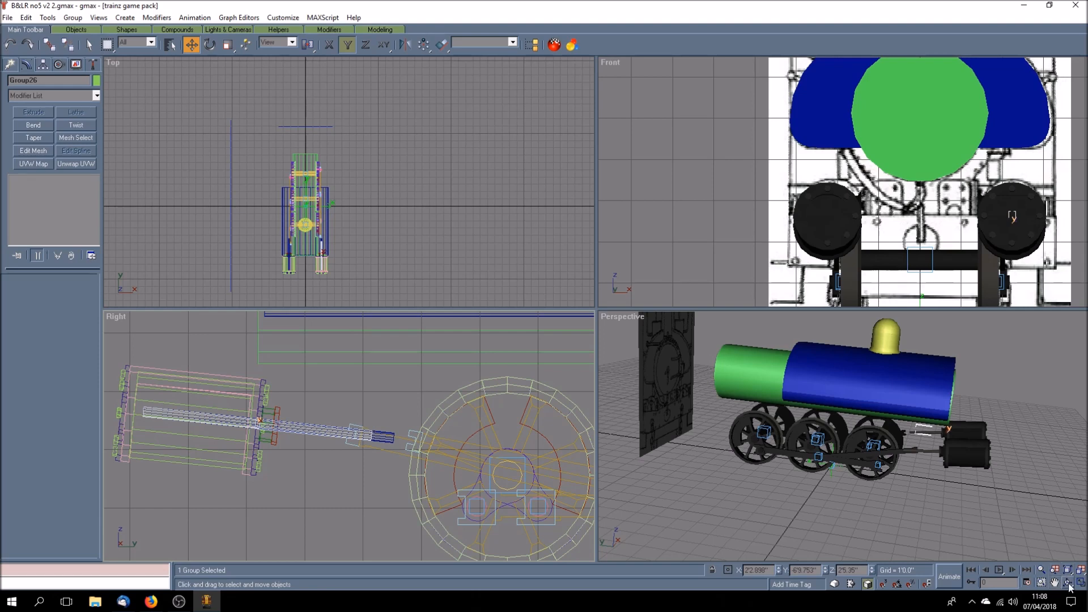
{"action": "left_click", "coordinate": [345, 485]}
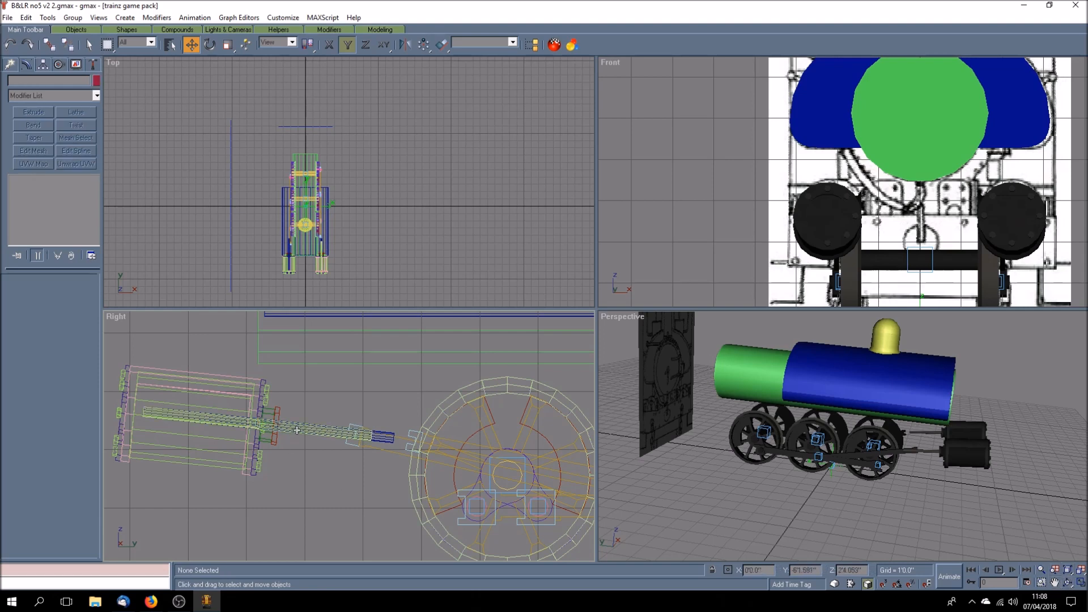
Move the grouped green rod straight up in the Right view, clear of the blue piston rods
{"action": "left_click", "coordinate": [296, 431]}
{"action": "left_click", "coordinate": [296, 431]}
{"action": "left_click", "coordinate": [297, 429]}
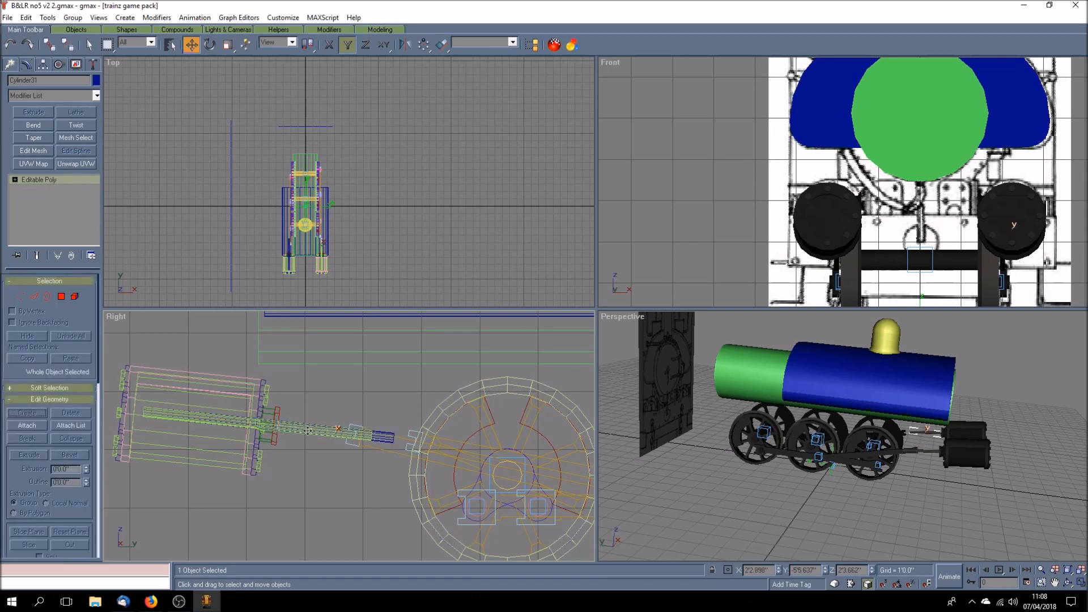
{"action": "left_click", "coordinate": [343, 475]}
{"action": "left_click", "coordinate": [371, 440]}
{"action": "left_click", "coordinate": [371, 440]}
{"action": "left_click", "coordinate": [370, 439]}
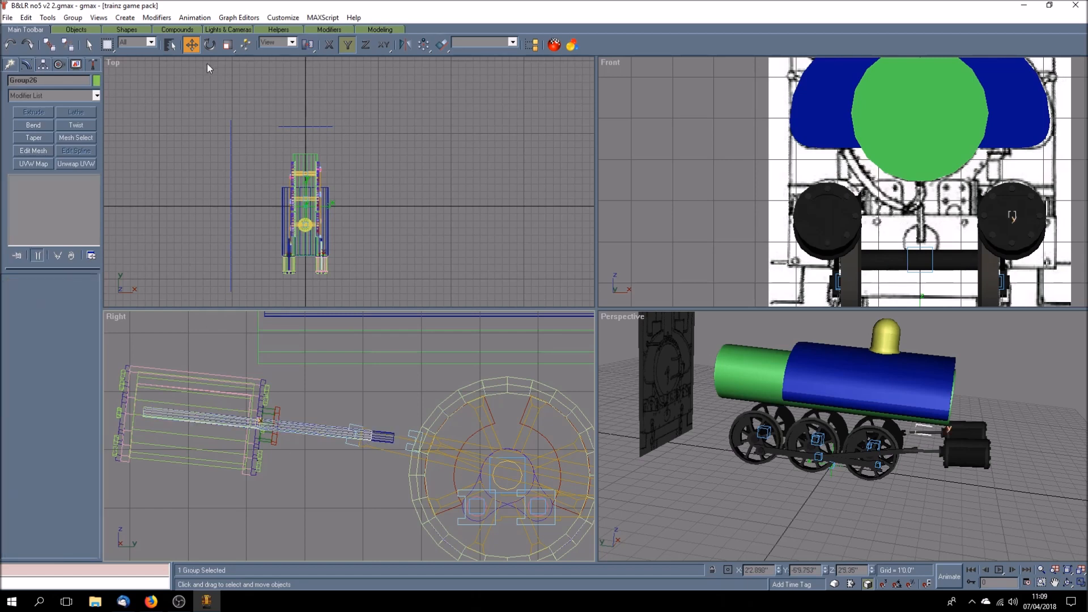
{"action": "left_click_drag", "start_coordinate": [287, 426], "coordinate": [290, 374], "text": "shift"}
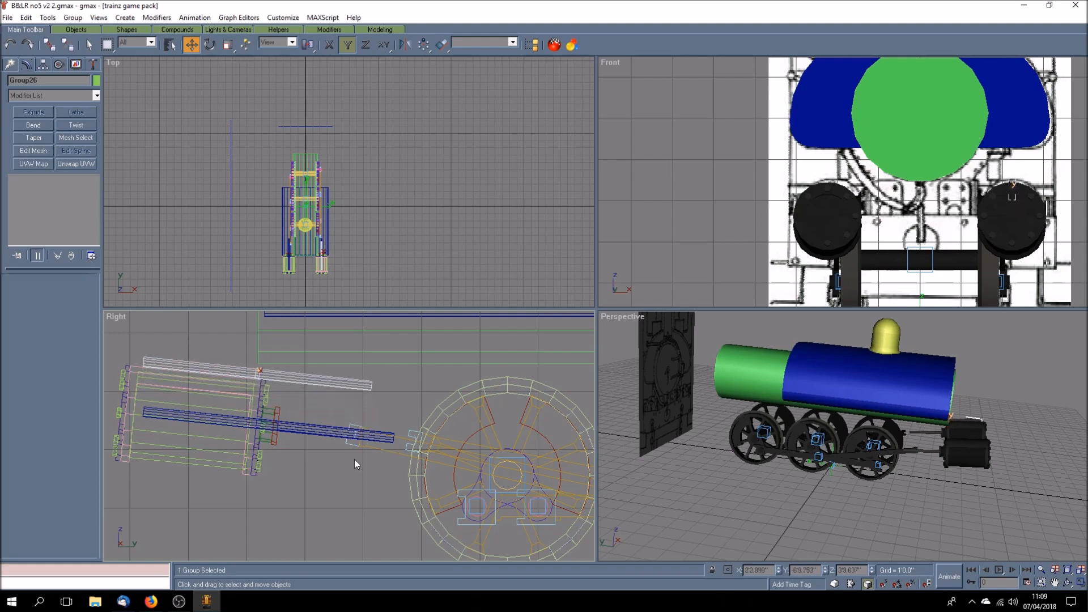
Centre the pivot of the extended blue piston rod on the object and align it to the world
{"action": "left_click", "coordinate": [235, 420]}
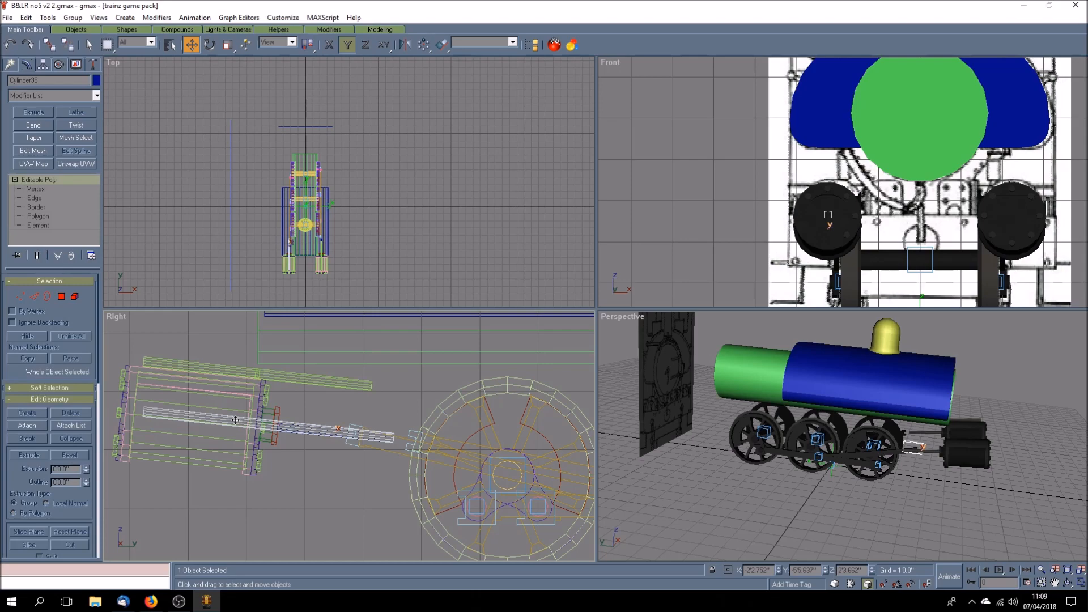
{"action": "left_click", "coordinate": [1081, 584]}
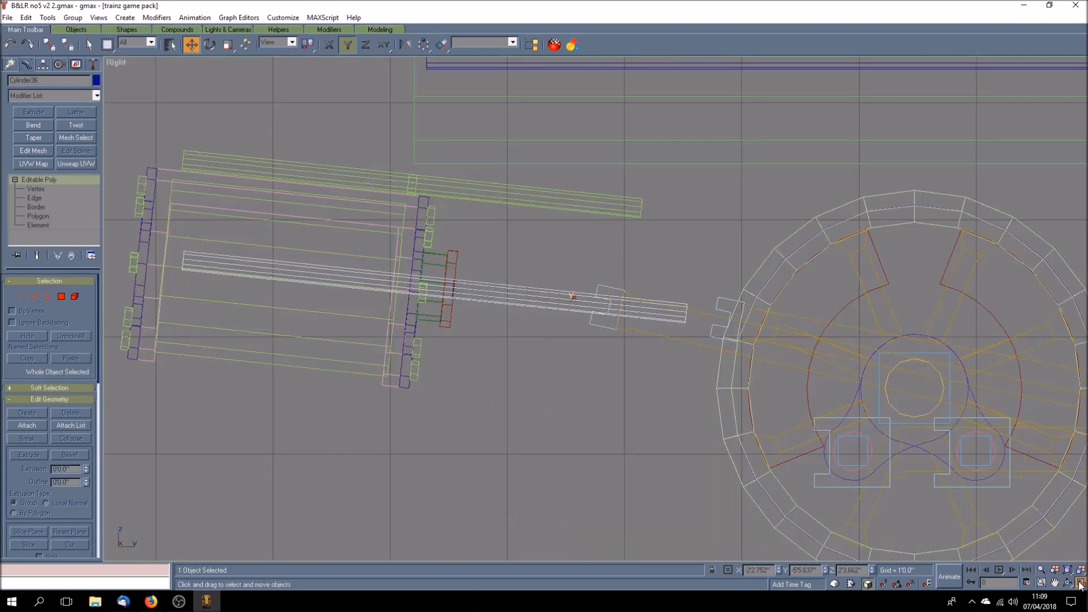
{"action": "left_click", "coordinate": [1081, 583]}
{"action": "left_click", "coordinate": [1055, 582]}
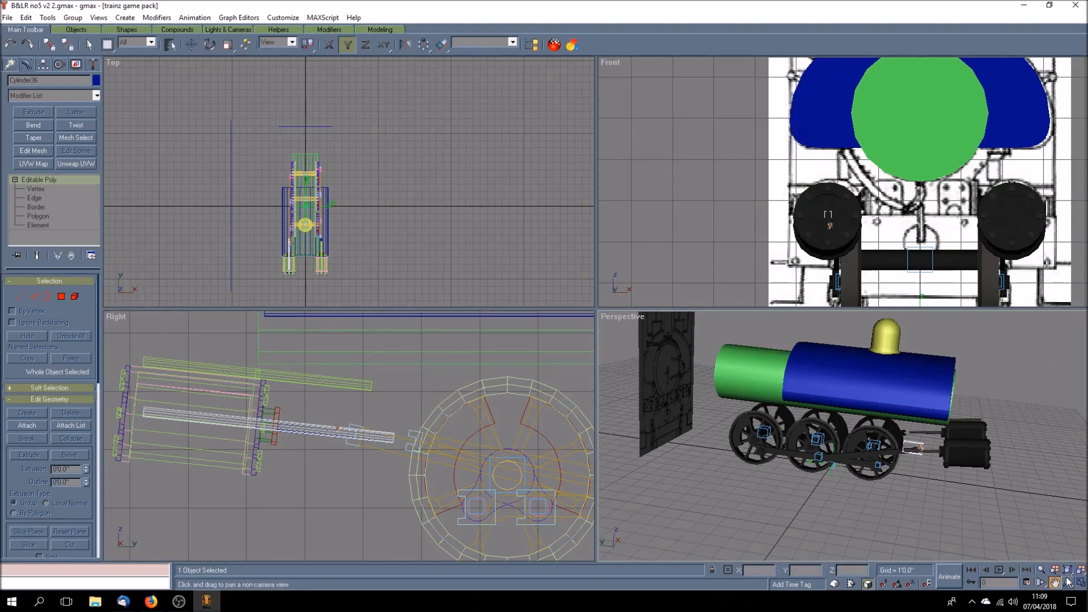
{"action": "left_click", "coordinate": [1081, 584]}
{"action": "left_click_drag", "start_coordinate": [794, 465], "coordinate": [696, 504]}
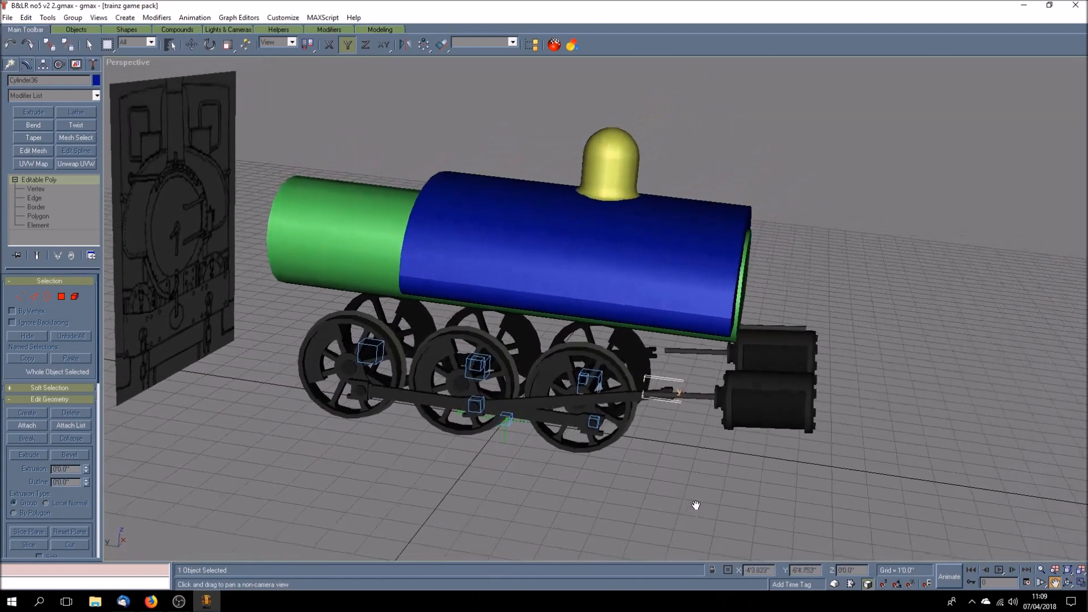
{"action": "left_click", "coordinate": [45, 66]}
{"action": "left_click", "coordinate": [50, 136]}
{"action": "left_click", "coordinate": [66, 195]}
{"action": "left_click", "coordinate": [69, 224]}
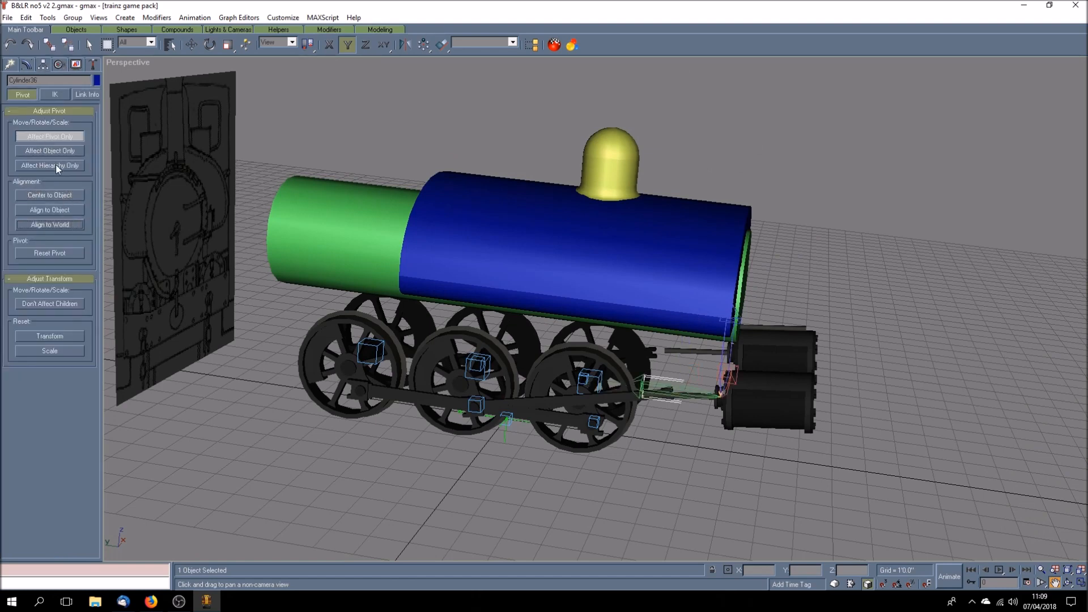
{"action": "left_click", "coordinate": [56, 136]}
Apply Reset XForm to the extended piston rod and collapse its modifier stack to an Editable Poly
{"action": "left_click", "coordinate": [93, 64]}
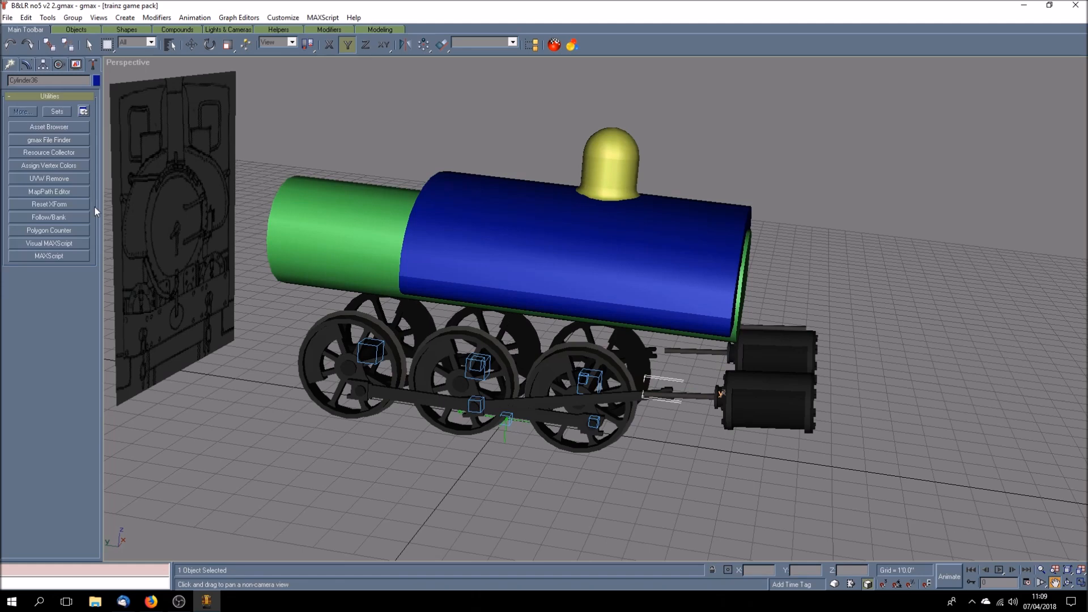
{"action": "left_click", "coordinate": [52, 206]}
{"action": "left_click", "coordinate": [62, 294]}
{"action": "left_click", "coordinate": [27, 64]}
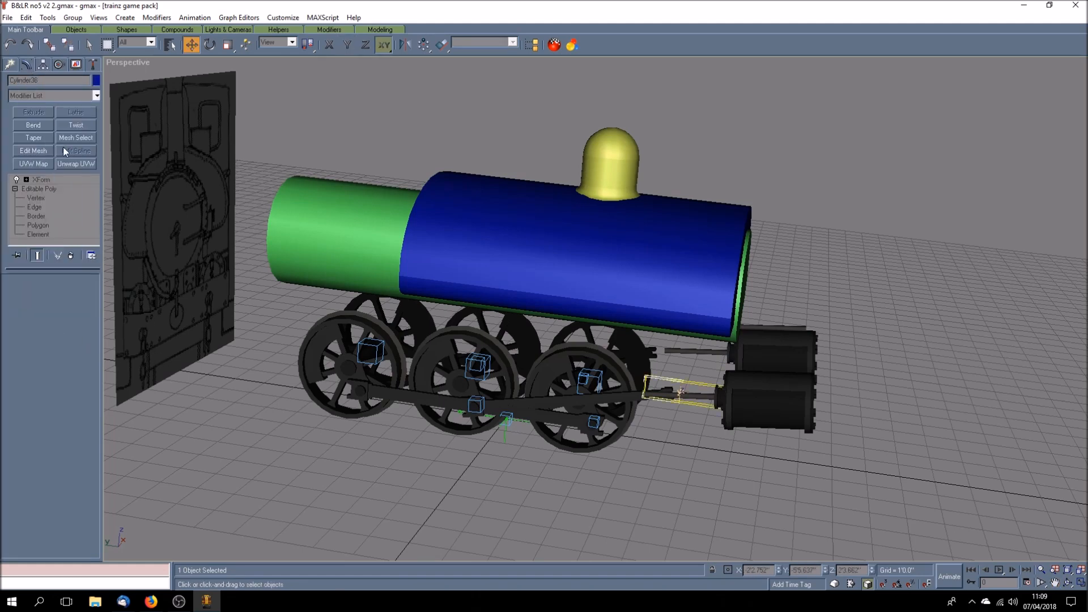
{"action": "right_click", "coordinate": [62, 180]}
{"action": "left_click", "coordinate": [107, 278]}
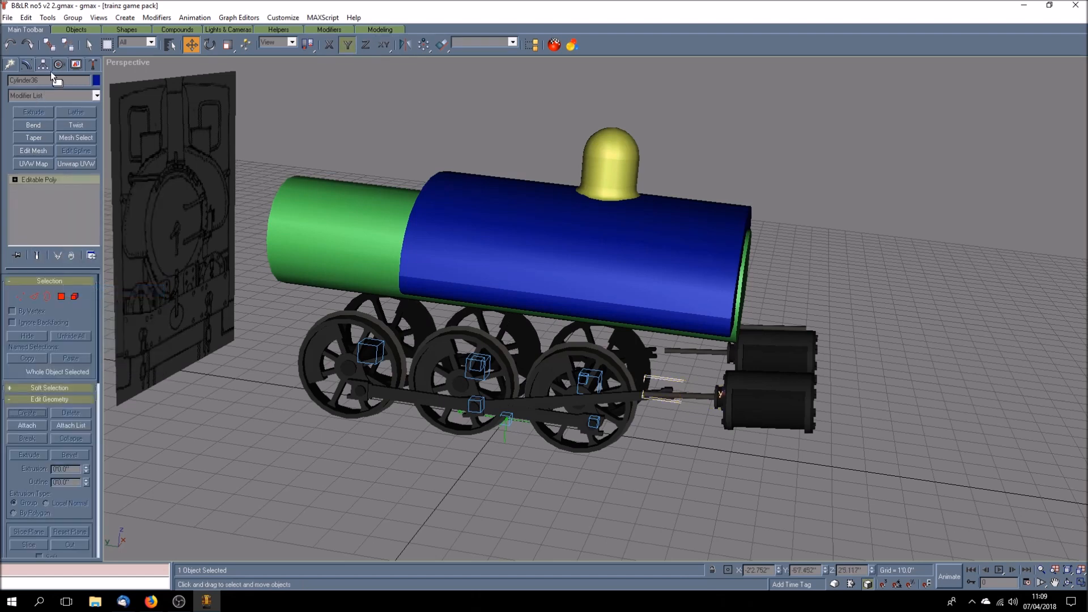
Centre the reset piston rod's pivot on the object again and align it to the world axes
{"action": "left_click", "coordinate": [44, 64]}
{"action": "left_click", "coordinate": [54, 137]}
{"action": "left_click", "coordinate": [73, 196]}
{"action": "left_click", "coordinate": [71, 224]}
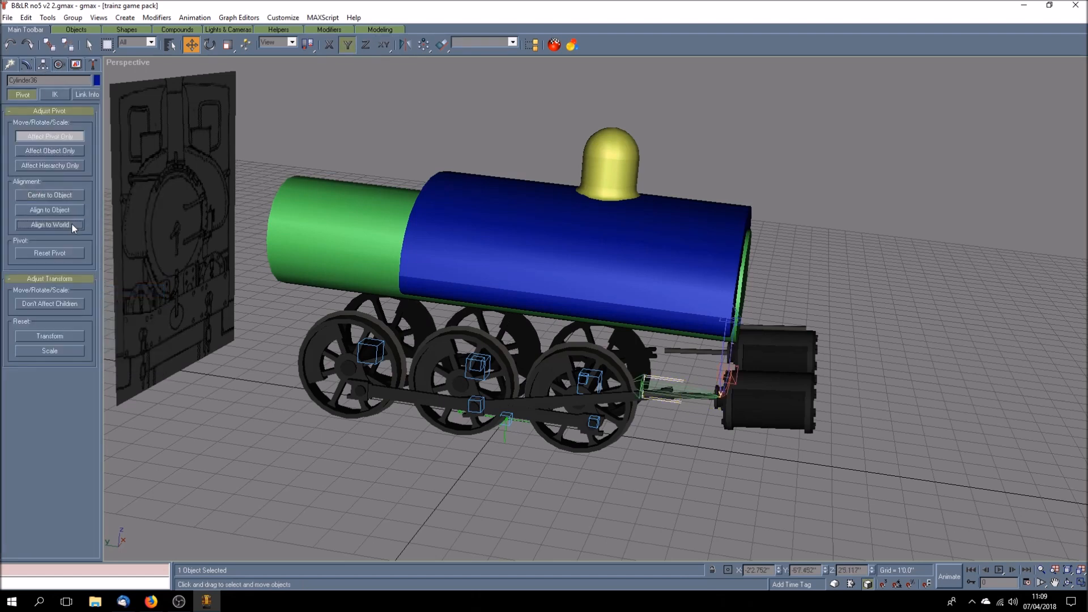
{"action": "left_click", "coordinate": [65, 135]}
Clone the extended piston rod and align the copy's centre to the opposite rod, Cylinder31, in X position only
{"action": "left_click", "coordinate": [26, 18]}
{"action": "left_click", "coordinate": [34, 101]}
{"action": "left_click", "coordinate": [507, 337]}
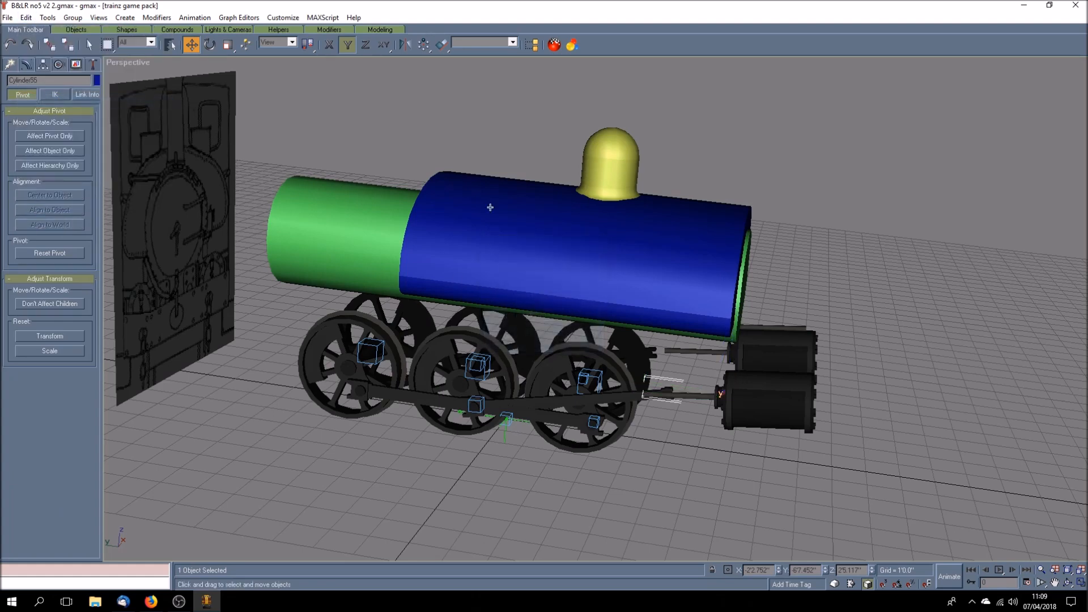
{"action": "left_click", "coordinate": [442, 45]}
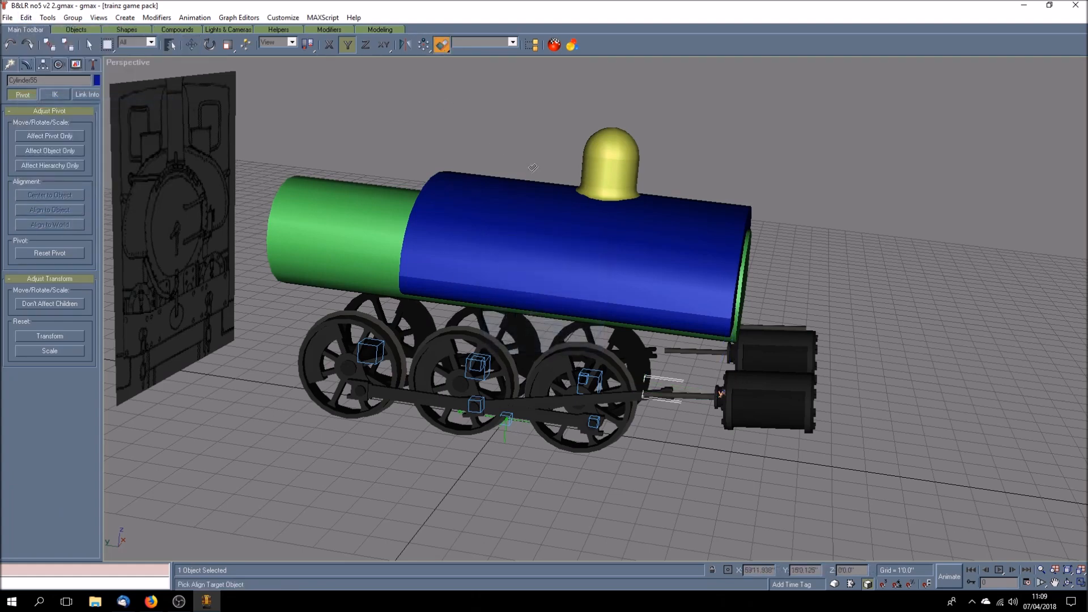
{"action": "left_click", "coordinate": [696, 353]}
{"action": "left_click", "coordinate": [491, 236]}
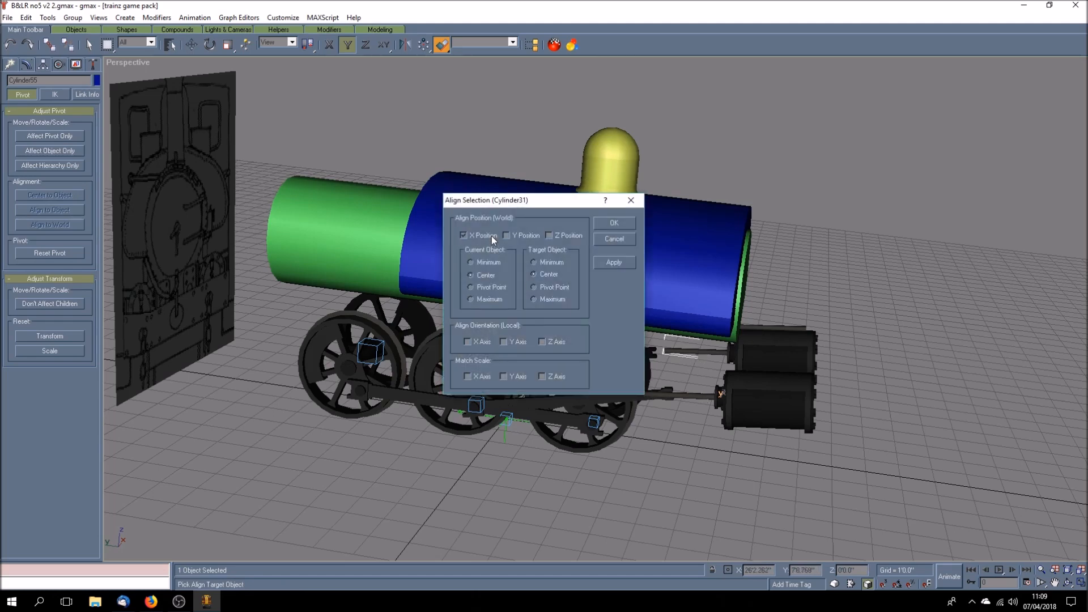
{"action": "left_click", "coordinate": [623, 226]}
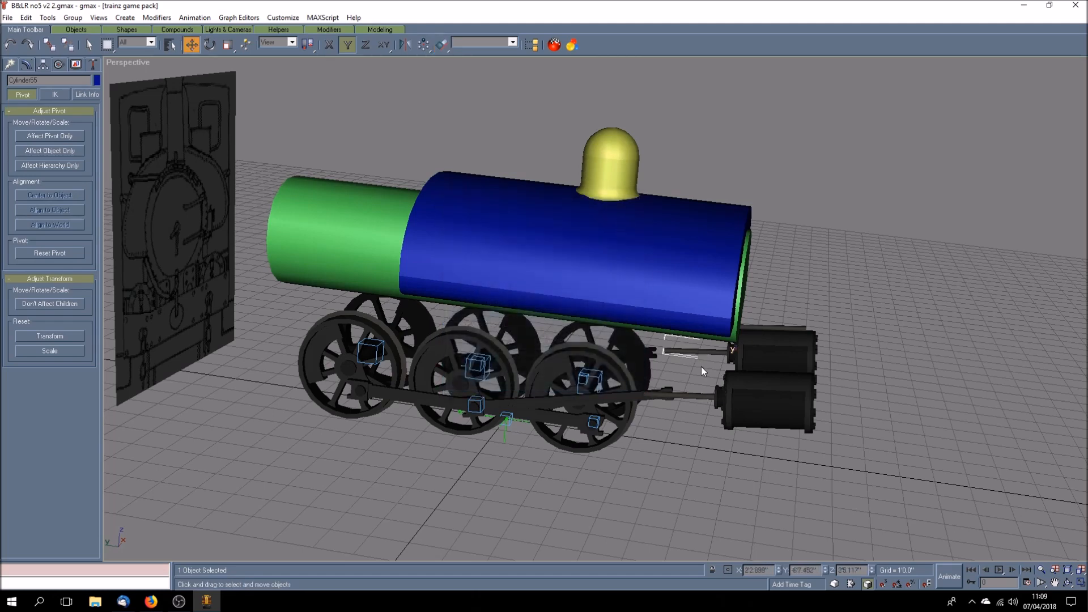
Recolour the copied piston rod light cyan and delete the old short rod on that side
{"action": "left_click", "coordinate": [97, 80]}
{"action": "left_click", "coordinate": [535, 253]}
{"action": "left_click", "coordinate": [601, 361]}
{"action": "left_click", "coordinate": [707, 353]}
{"action": "key", "text": "Delete"}
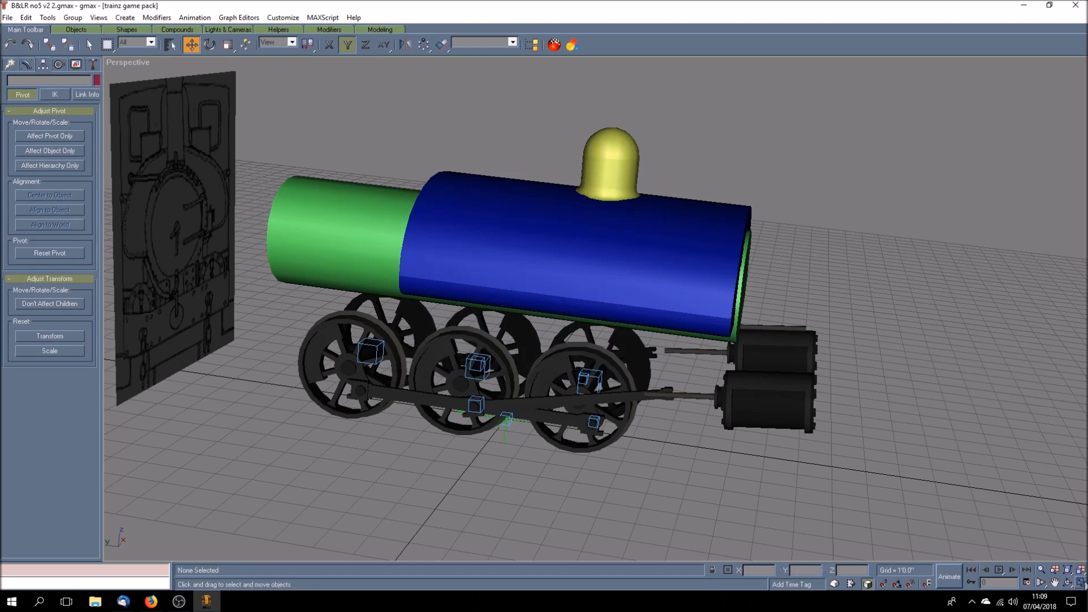
Isolate the light cyan piston rod, its connecting rod and the small end bracket by hiding all unselected objects
{"action": "left_click", "coordinate": [1081, 584]}
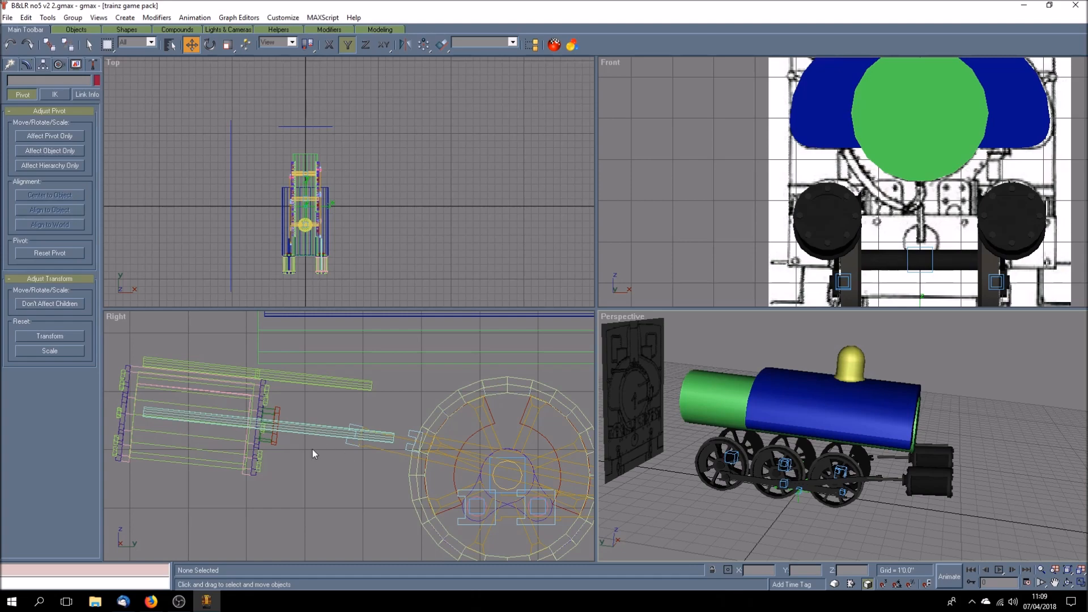
{"action": "scroll", "coordinate": [352, 445], "scroll_direction": "up", "scroll_amount": 5}
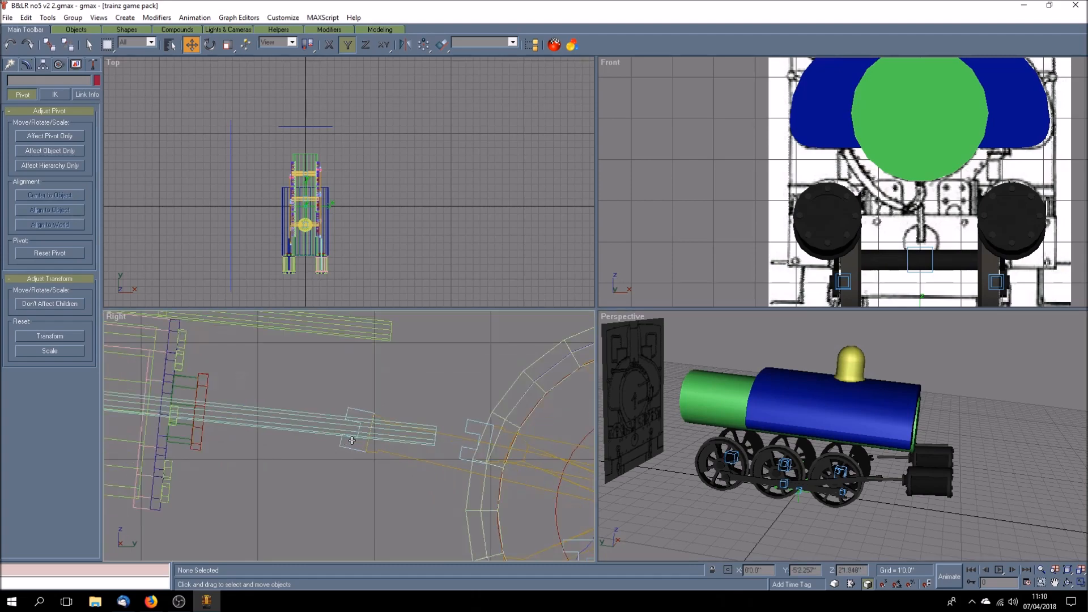
{"action": "scroll", "coordinate": [357, 435], "scroll_direction": "down", "scroll_amount": 2}
{"action": "scroll", "coordinate": [357, 435], "scroll_direction": "up", "scroll_amount": 2}
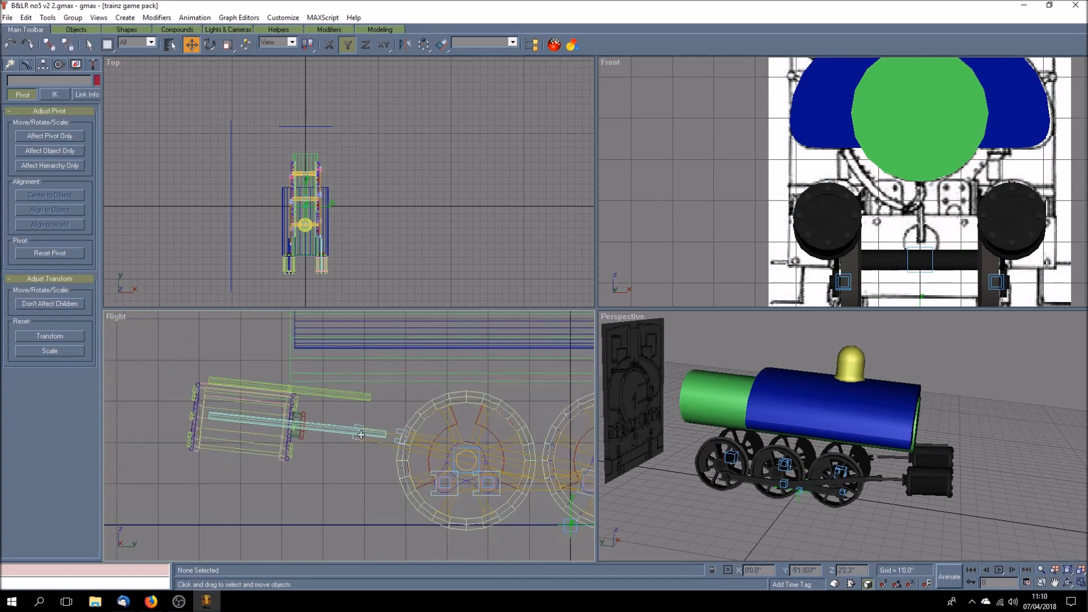
{"action": "scroll", "coordinate": [361, 435], "scroll_direction": "down", "scroll_amount": 5}
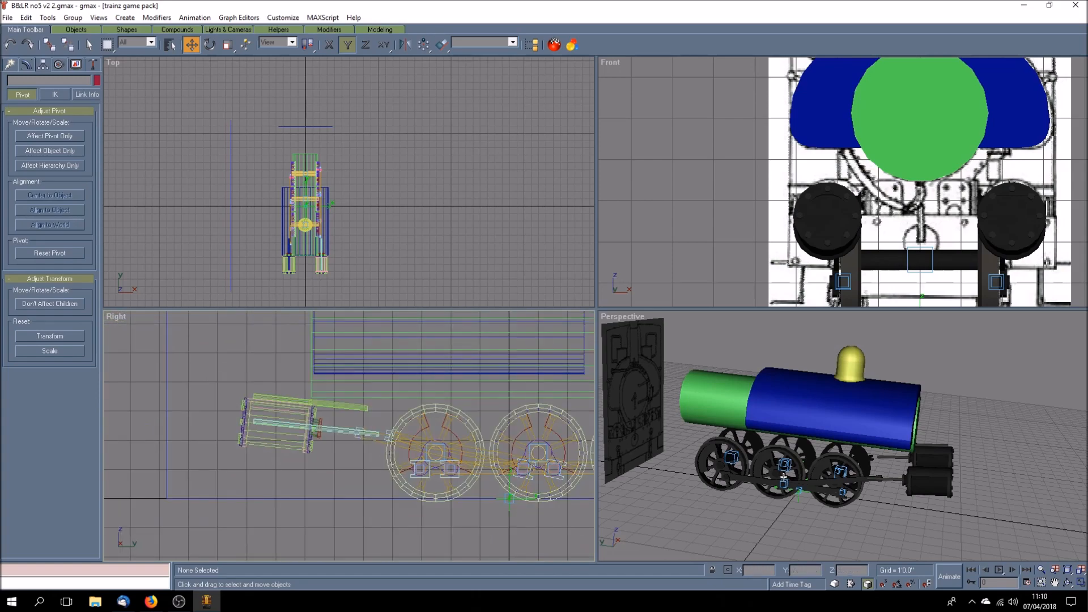
{"action": "left_click", "coordinate": [1067, 583]}
{"action": "mouse_move", "coordinate": [883, 463]}
{"action": "left_mouse_down"}
{"action": "mouse_move", "coordinate": [679, 480]}
{"action": "mouse_move", "coordinate": [859, 476]}
{"action": "left_mouse_up"}
{"action": "left_click", "coordinate": [92, 49]}
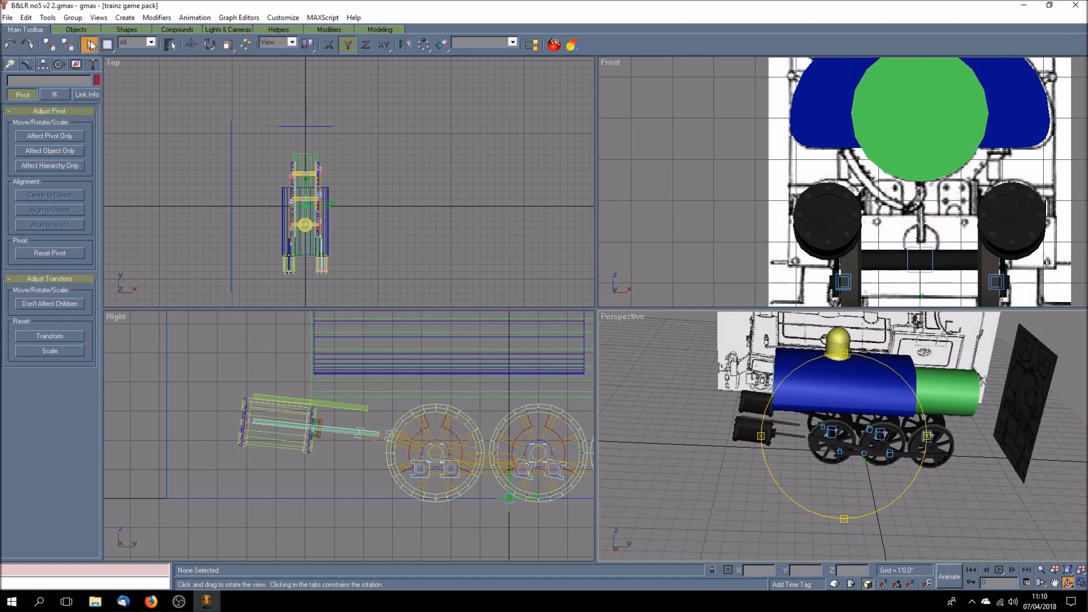
{"action": "left_click", "coordinate": [788, 434]}
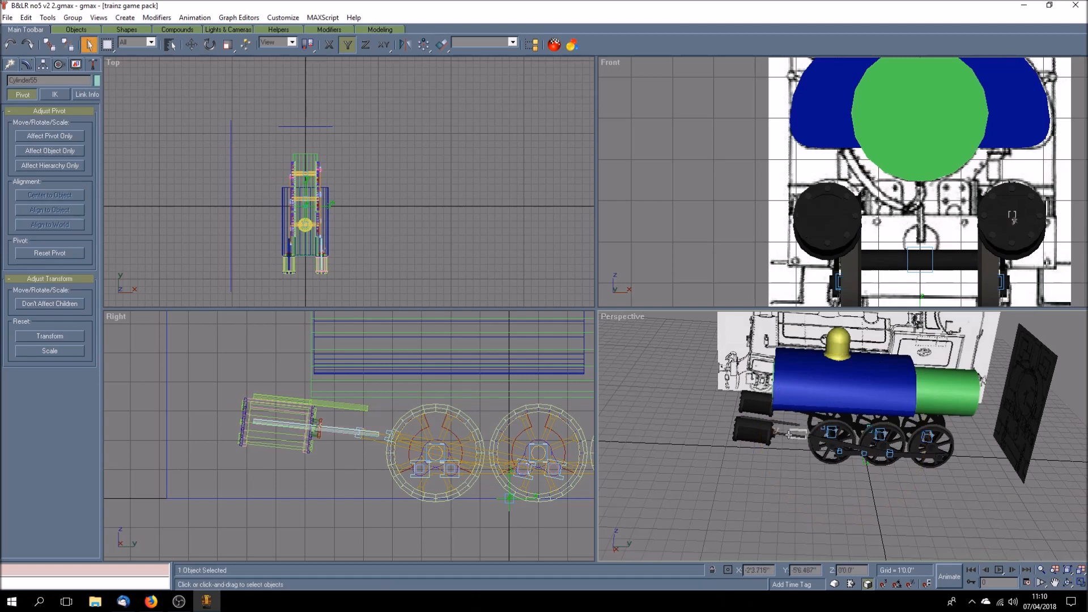
{"action": "left_click", "coordinate": [811, 435], "text": "ctrl"}
{"action": "left_click", "coordinate": [824, 440], "text": "ctrl"}
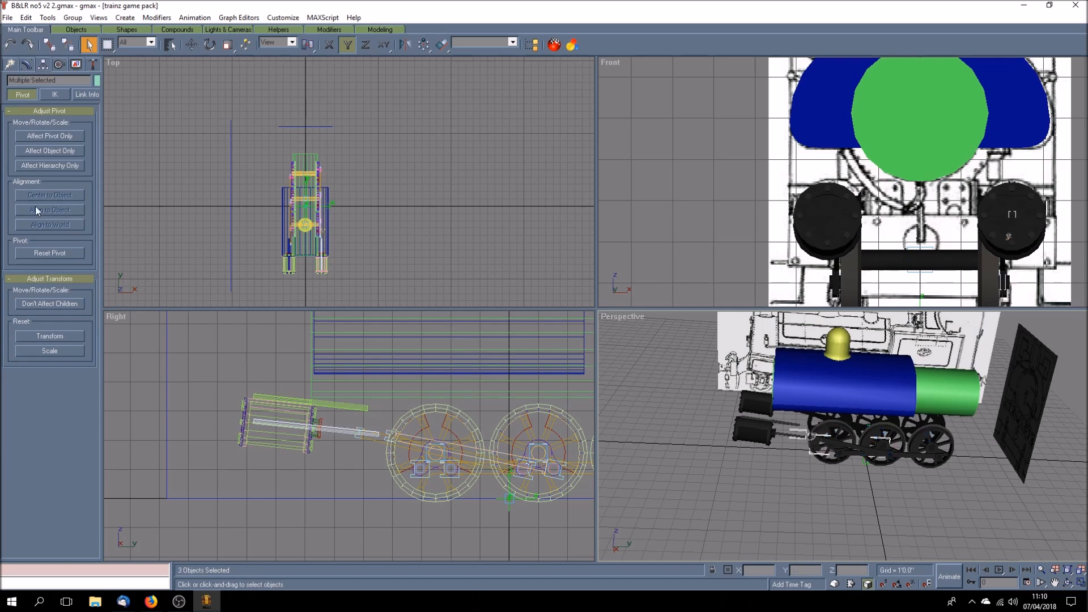
{"action": "left_click", "coordinate": [74, 65]}
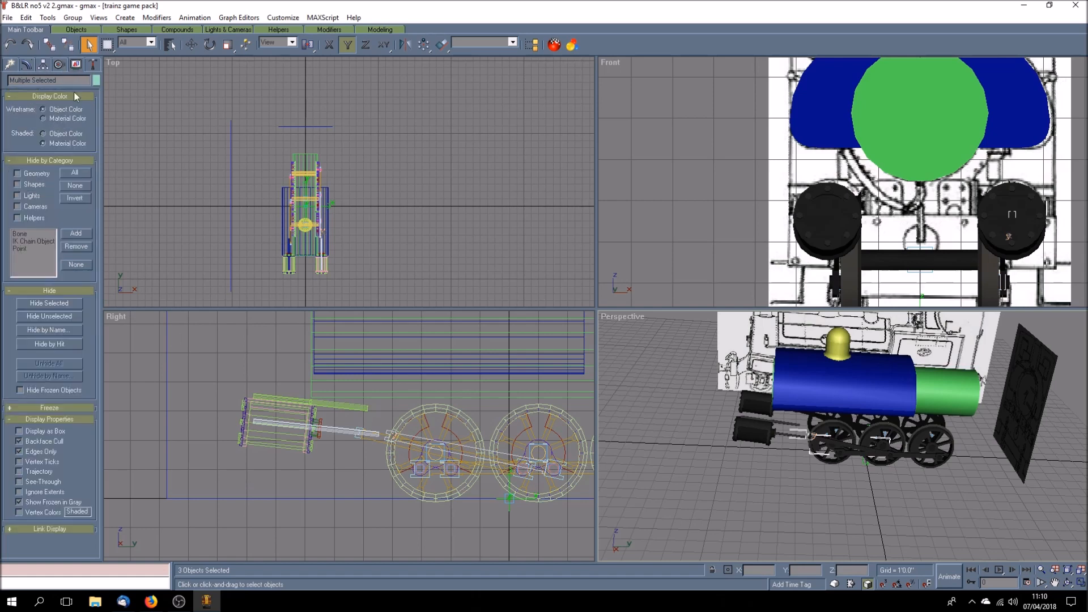
{"action": "left_click", "coordinate": [32, 318]}
{"action": "left_click", "coordinate": [385, 463]}
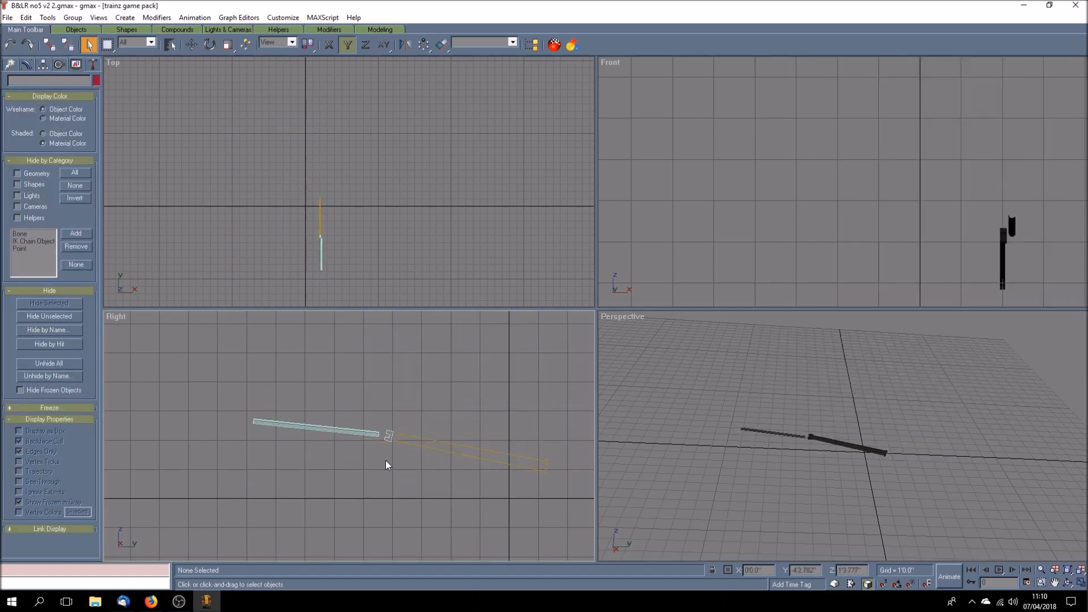
Play the animation in an enlarged Right view to examine the connecting rod against the piston rod, and return to the first frame
{"action": "left_click", "coordinate": [1080, 582]}
{"action": "left_click", "coordinate": [1054, 582]}
{"action": "left_click_drag", "start_coordinate": [612, 379], "coordinate": [529, 357]}
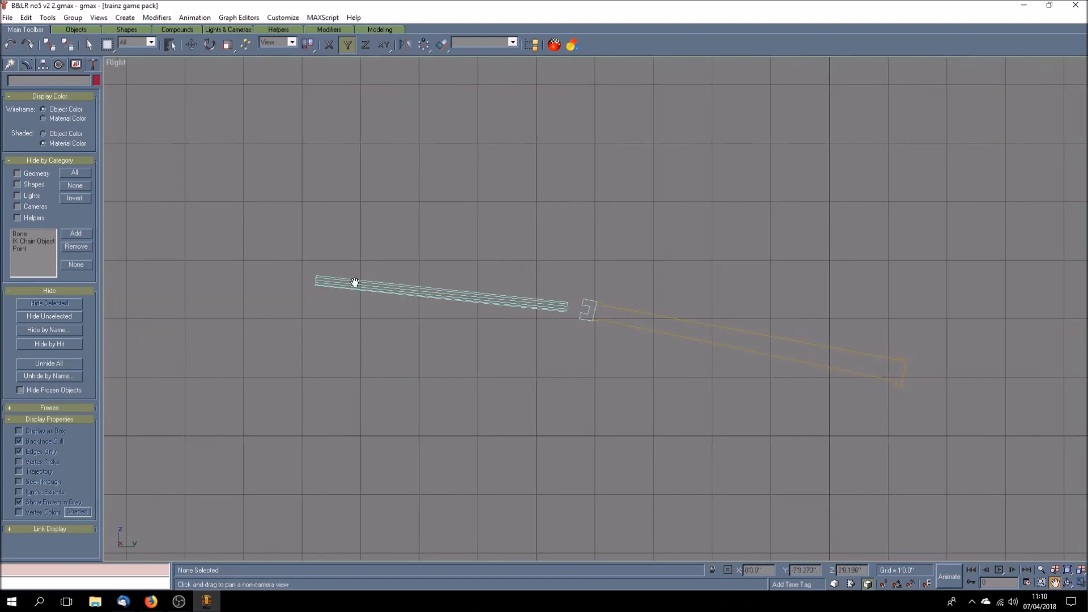
{"action": "left_click", "coordinate": [999, 569]}
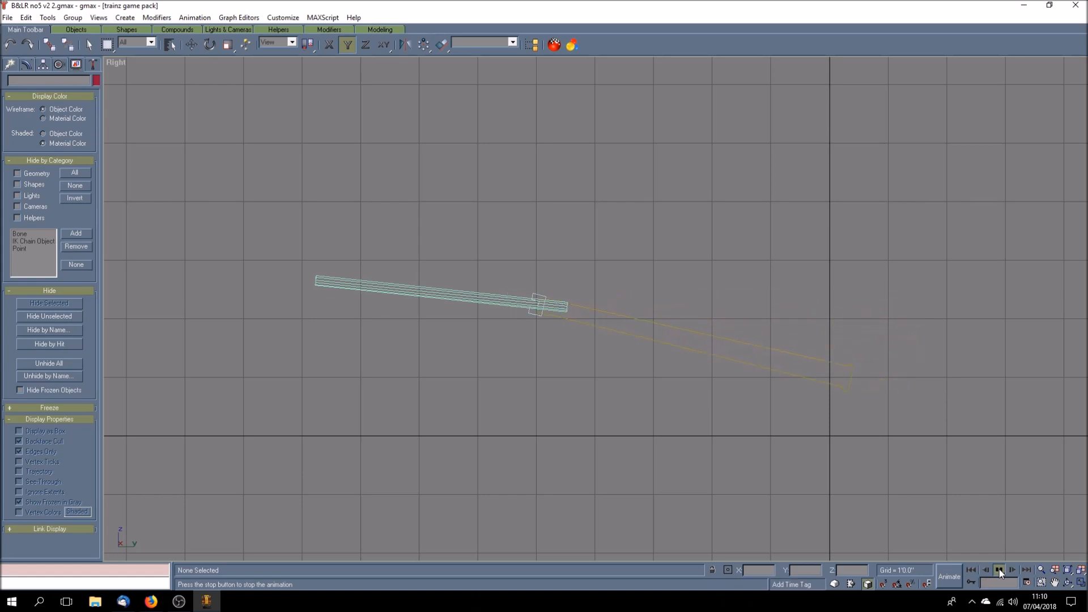
{"action": "left_click", "coordinate": [999, 570]}
{"action": "left_click", "coordinate": [971, 570]}
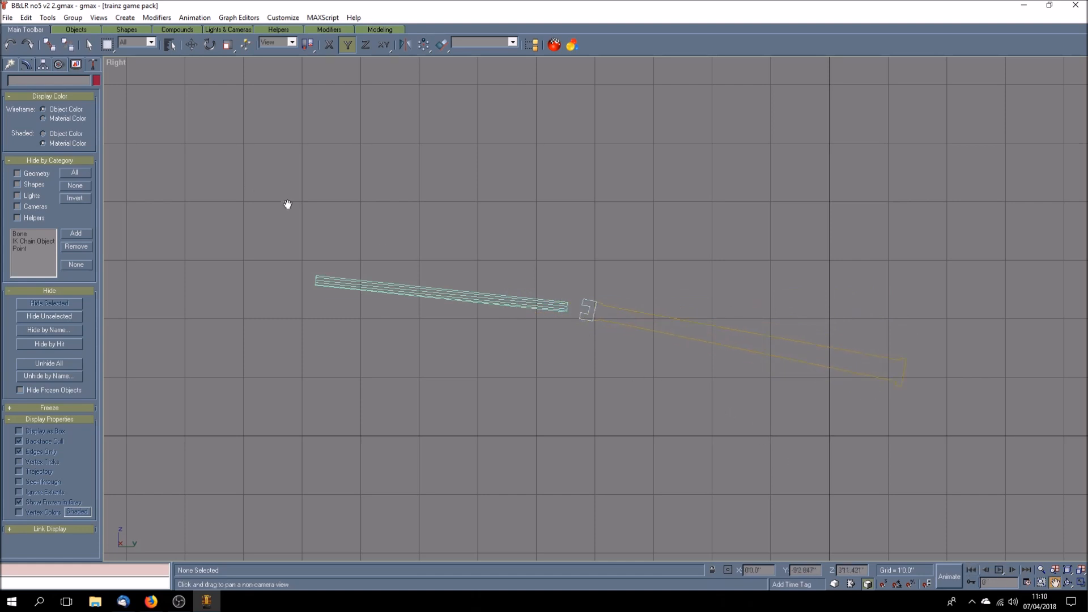
Unhide Plane01, shade the Right view to compare the rods with the reference drawing, and return to wireframe
{"action": "left_click", "coordinate": [50, 376]}
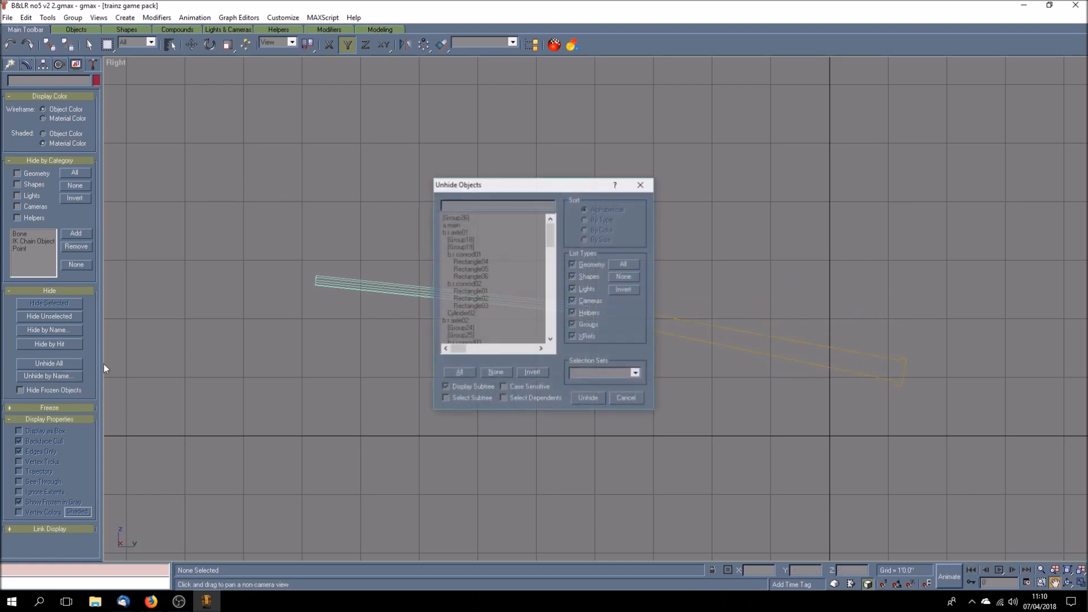
{"action": "left_click_drag", "start_coordinate": [551, 237], "coordinate": [543, 328]}
{"action": "left_click", "coordinate": [455, 292]}
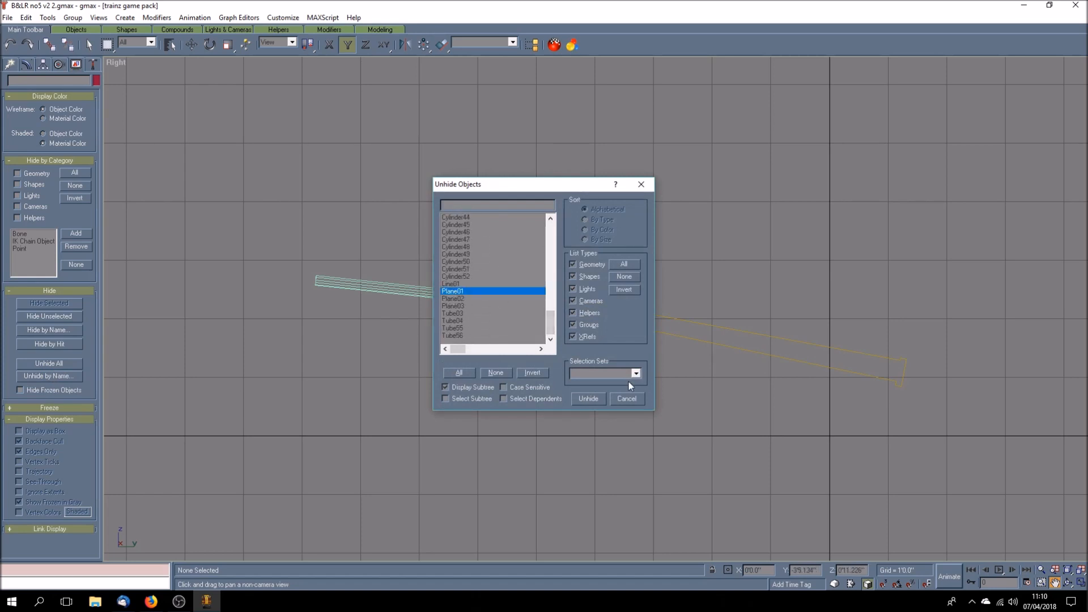
{"action": "left_click", "coordinate": [588, 399]}
{"action": "right_click", "coordinate": [112, 63]}
{"action": "left_click", "coordinate": [120, 71]}
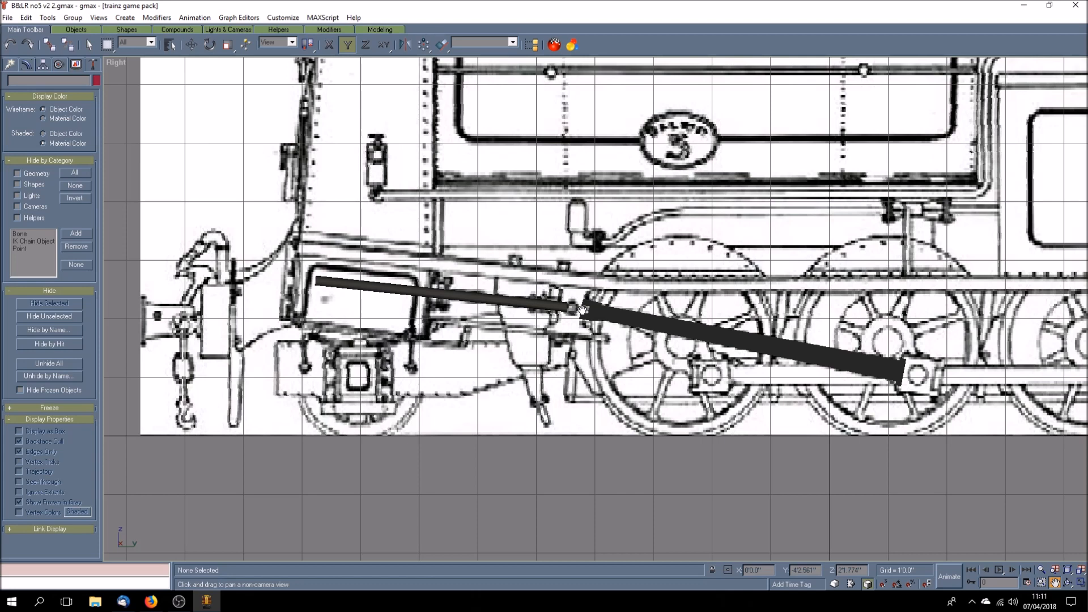
{"action": "right_click", "coordinate": [114, 66]}
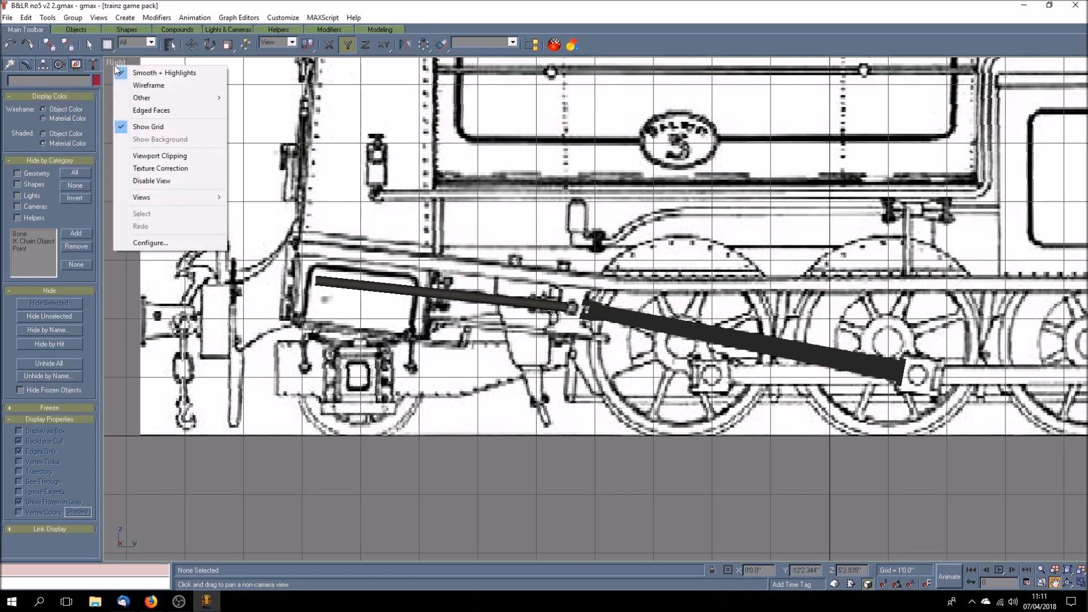
{"action": "left_click", "coordinate": [145, 85]}
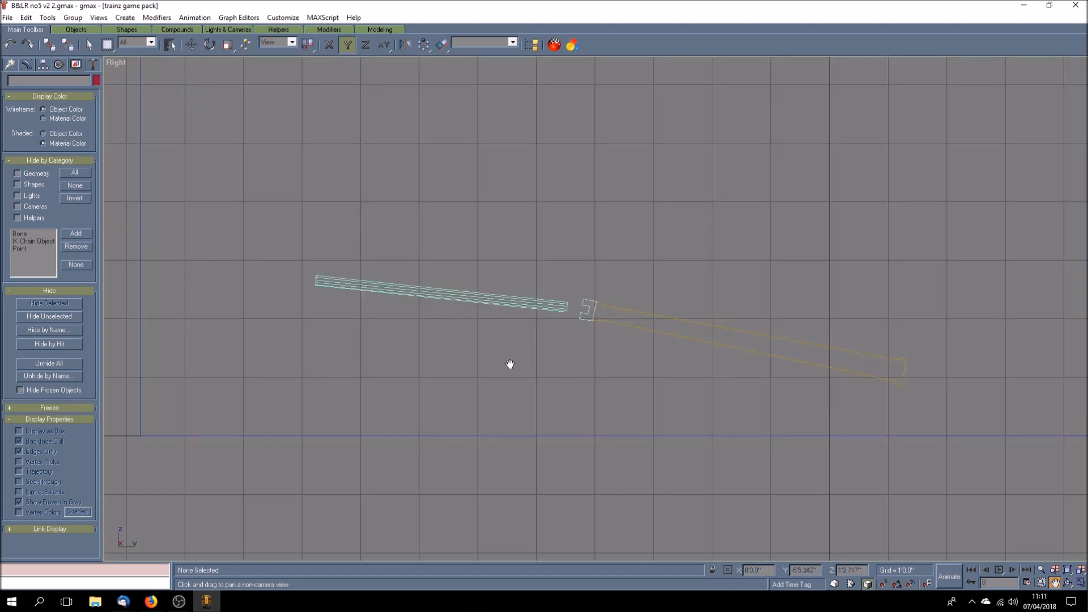
Clone the light cyan piston rod and move the copy horizontally until its end meets the small end bracket
{"action": "left_click", "coordinate": [192, 45]}
{"action": "left_click", "coordinate": [381, 284]}
{"action": "left_click", "coordinate": [26, 17]}
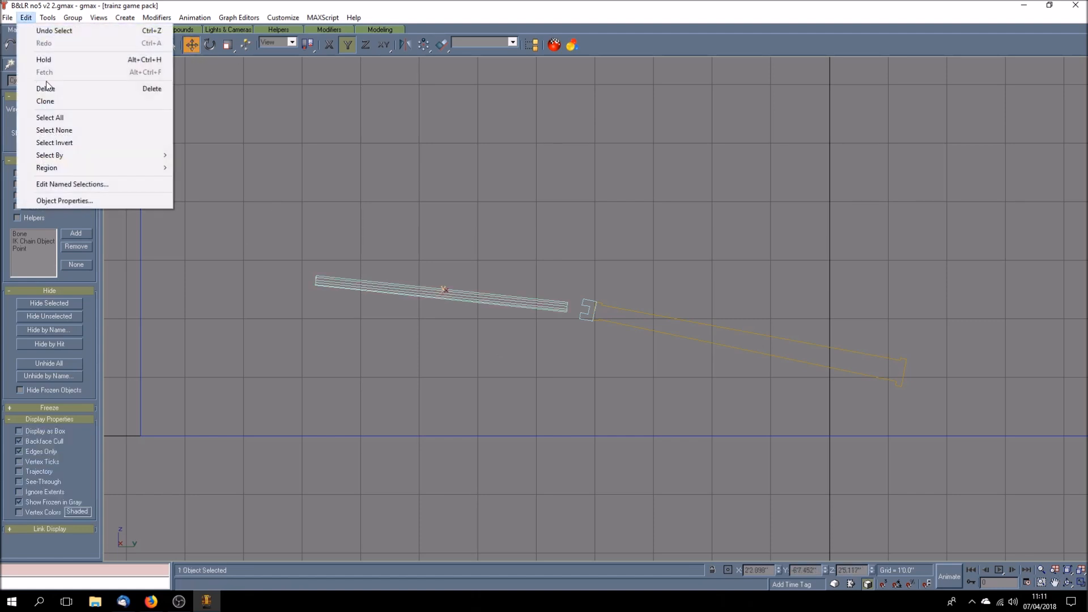
{"action": "left_click", "coordinate": [45, 101]}
{"action": "left_click", "coordinate": [513, 339]}
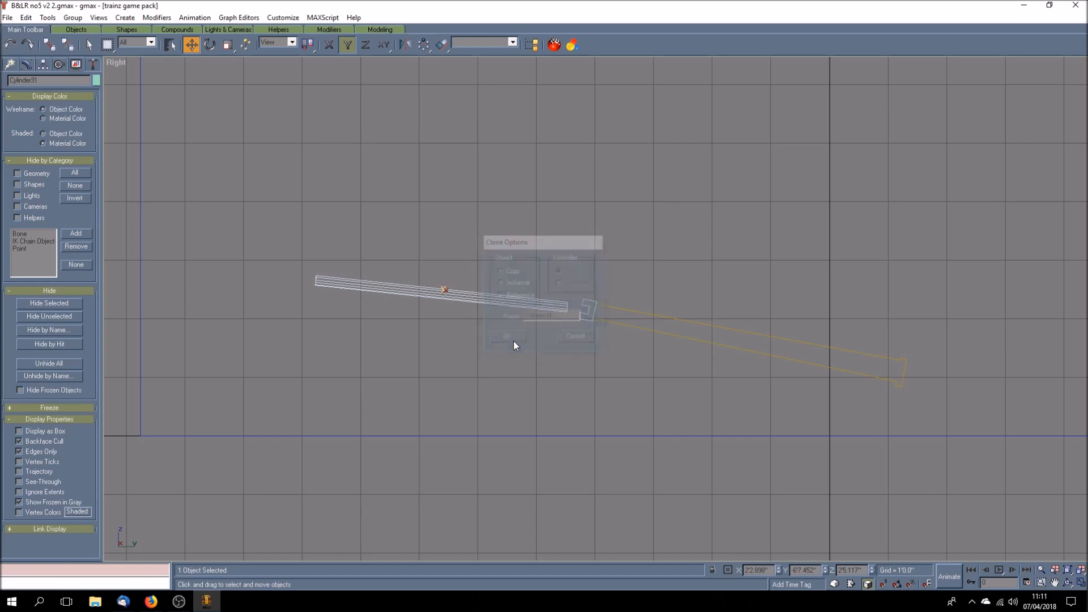
{"action": "key", "text": "F5"}
{"action": "left_click_drag", "start_coordinate": [444, 294], "coordinate": [460, 295]}
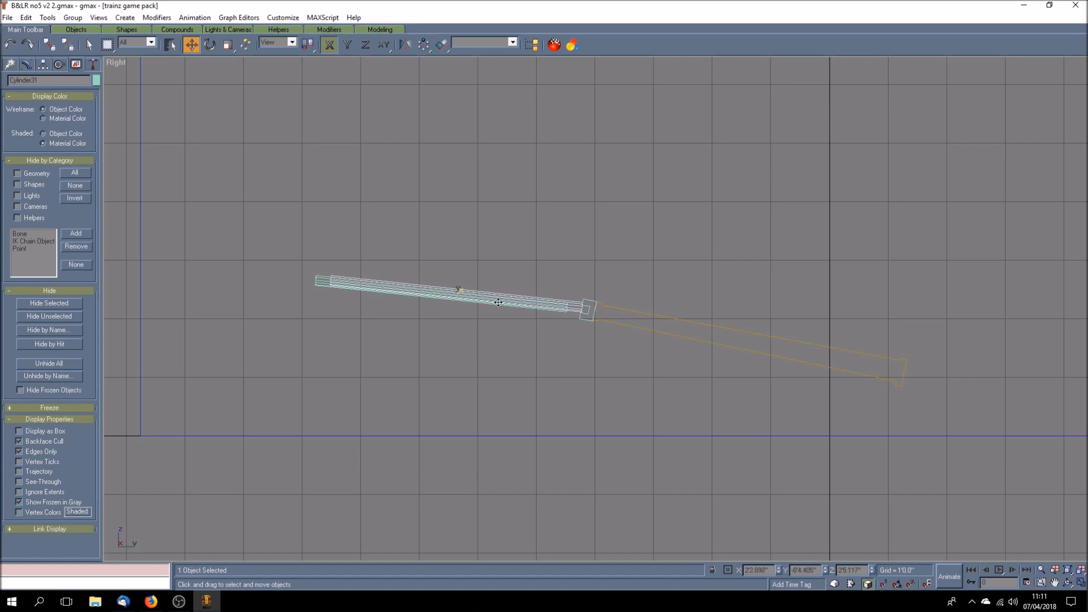
Recolour the copied piston rod red and lower it to line up with the original light cyan rod
{"action": "scroll", "coordinate": [486, 303], "scroll_direction": "up", "scroll_amount": 5}
{"action": "left_click", "coordinate": [96, 80]}
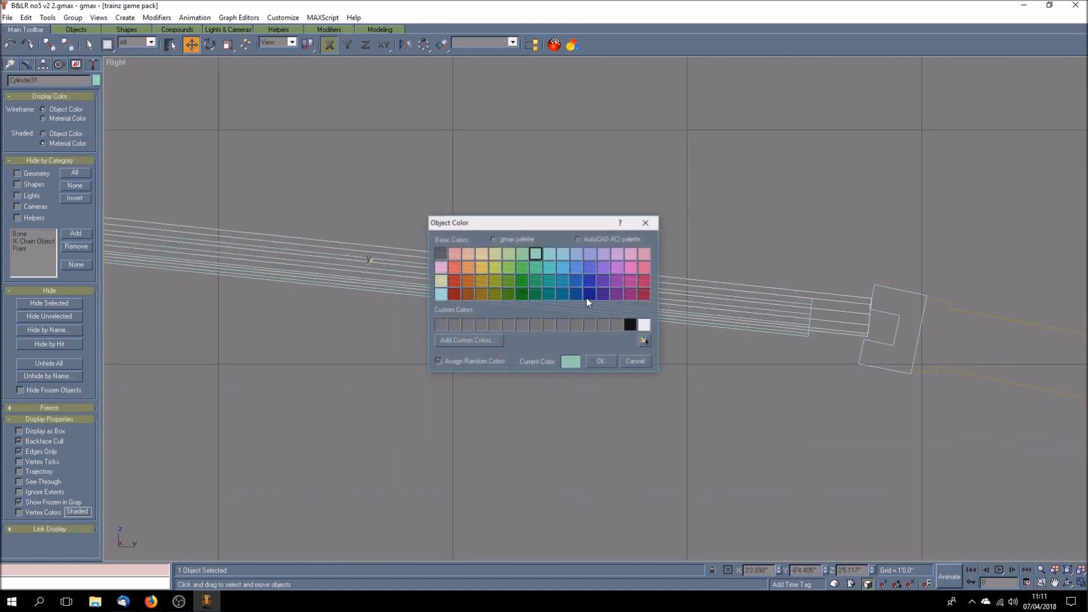
{"action": "left_click", "coordinate": [456, 294]}
{"action": "left_click", "coordinate": [598, 359]}
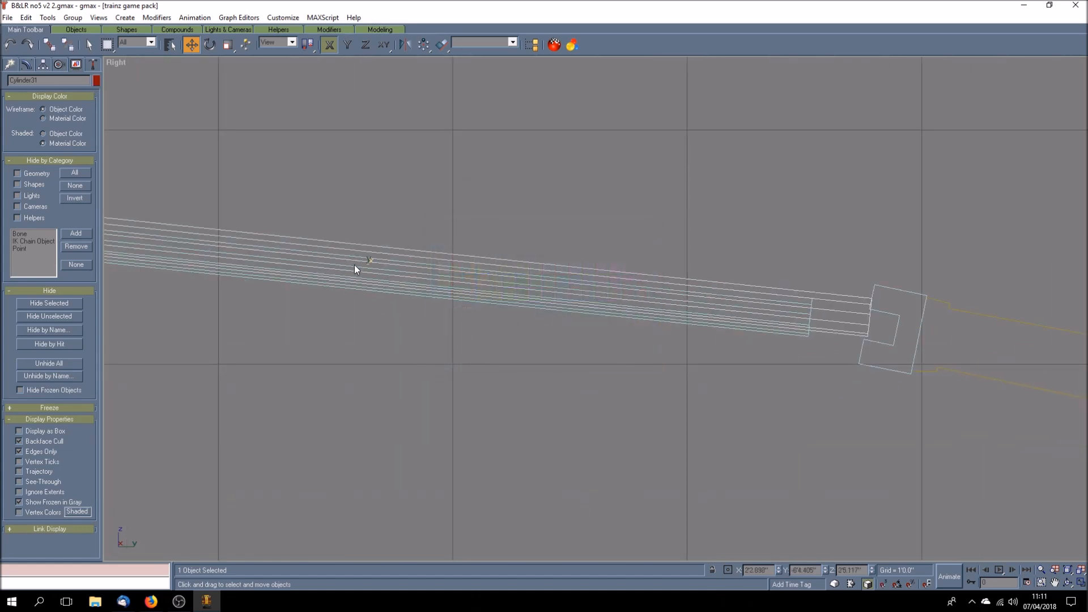
{"action": "key", "text": "F6"}
{"action": "left_click_drag", "start_coordinate": [366, 261], "coordinate": [365, 268]}
{"action": "left_click", "coordinate": [419, 345]}
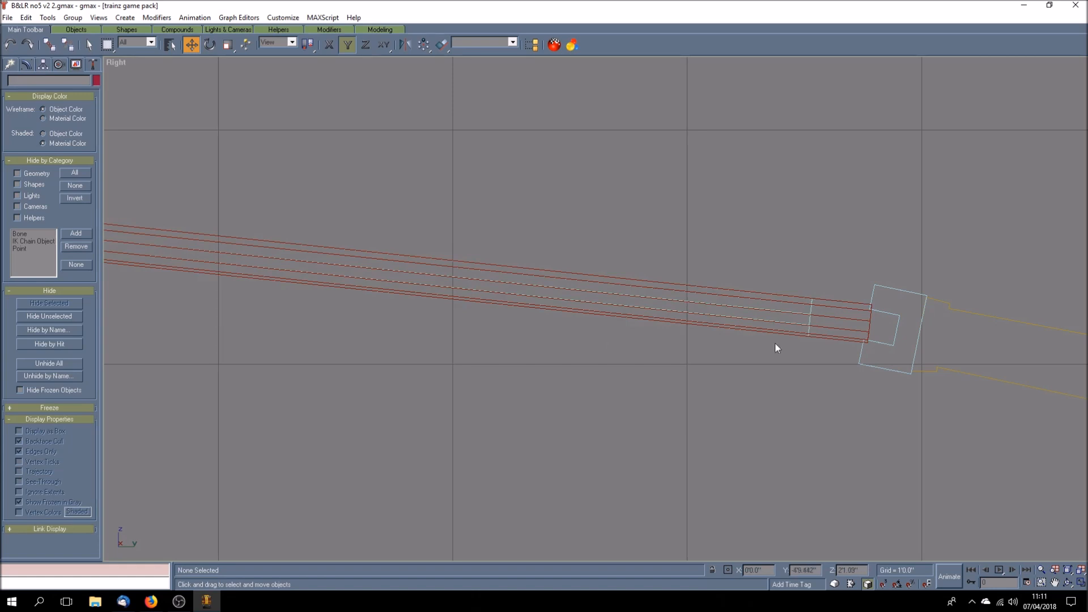
Lengthen the light cyan piston rod by moving its bracket-end vertices to the end of the red copy
{"action": "left_click", "coordinate": [808, 320]}
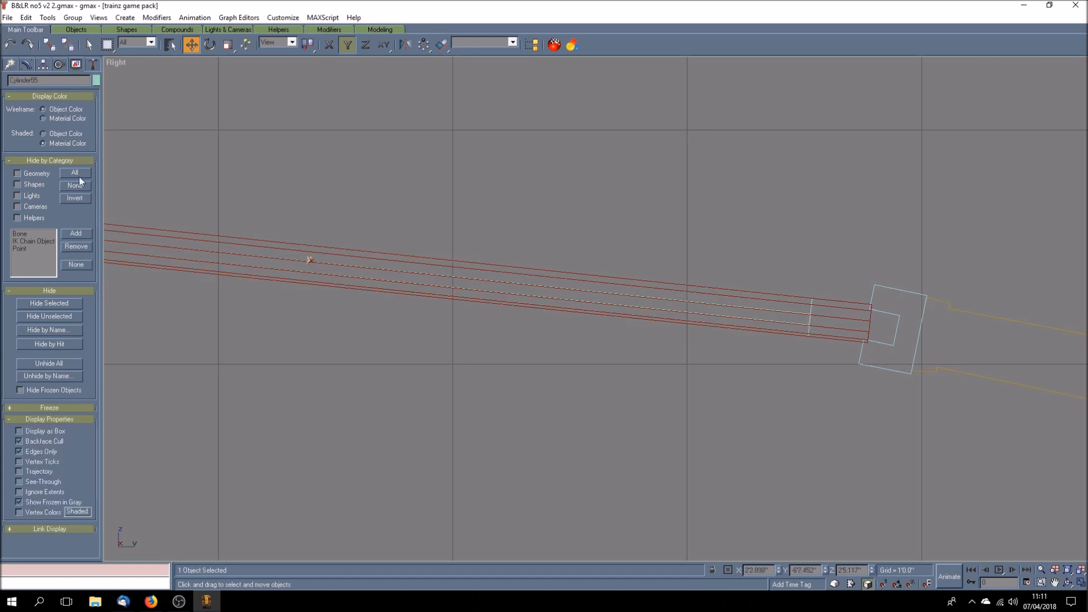
{"action": "left_click", "coordinate": [26, 64]}
{"action": "left_click", "coordinate": [15, 179]}
{"action": "left_click", "coordinate": [38, 188]}
{"action": "key", "text": "F8"}
{"action": "left_click_drag", "start_coordinate": [846, 406], "coordinate": [847, 406]}
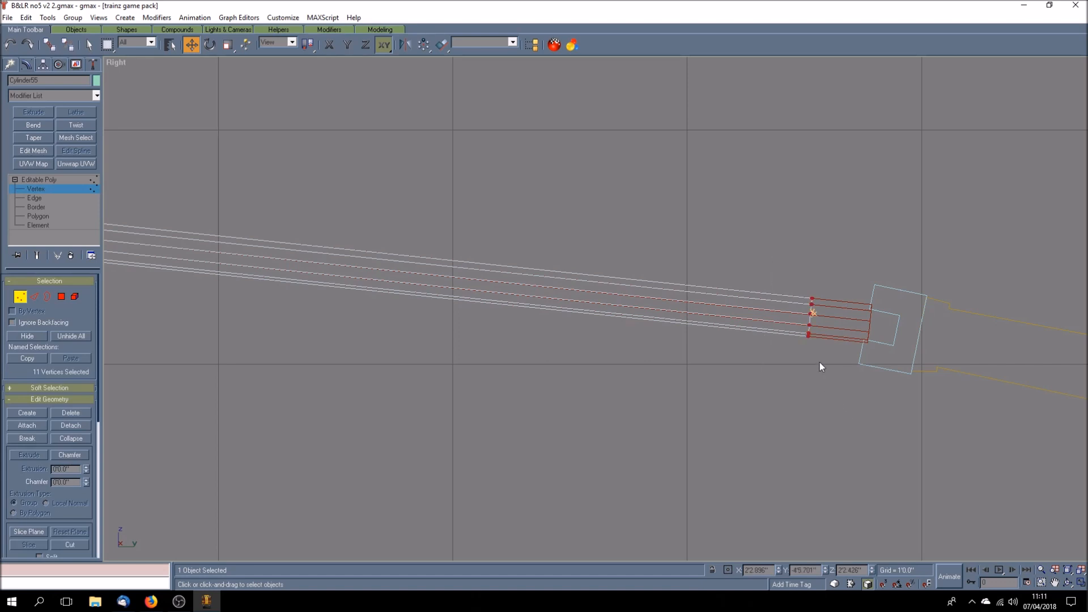
{"action": "left_click_drag", "start_coordinate": [807, 337], "coordinate": [866, 343]}
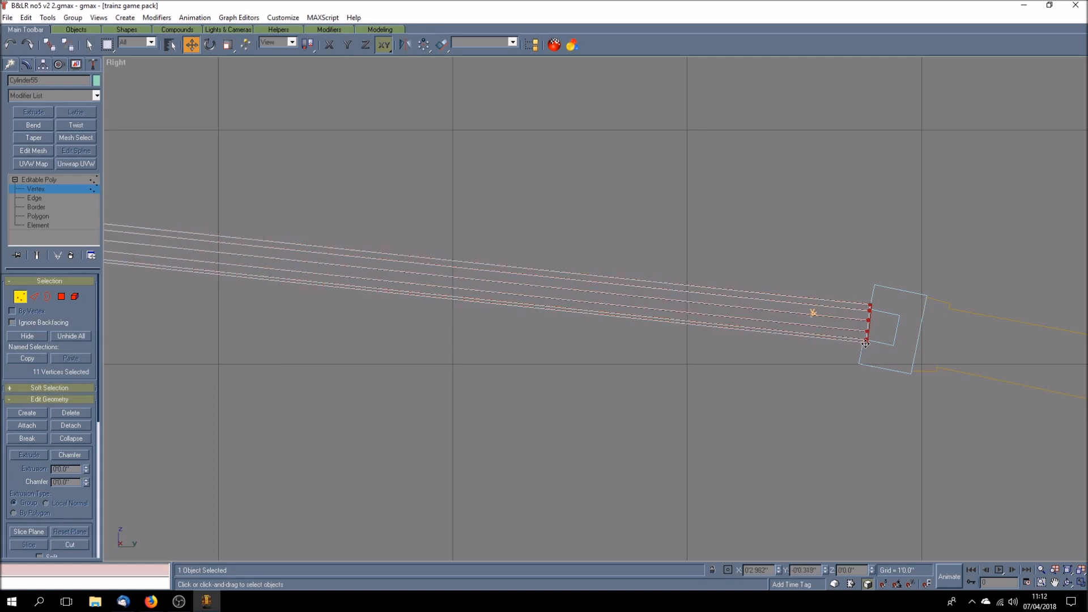
{"action": "left_click_drag", "start_coordinate": [866, 344], "coordinate": [866, 344]}
{"action": "left_click", "coordinate": [36, 182]}
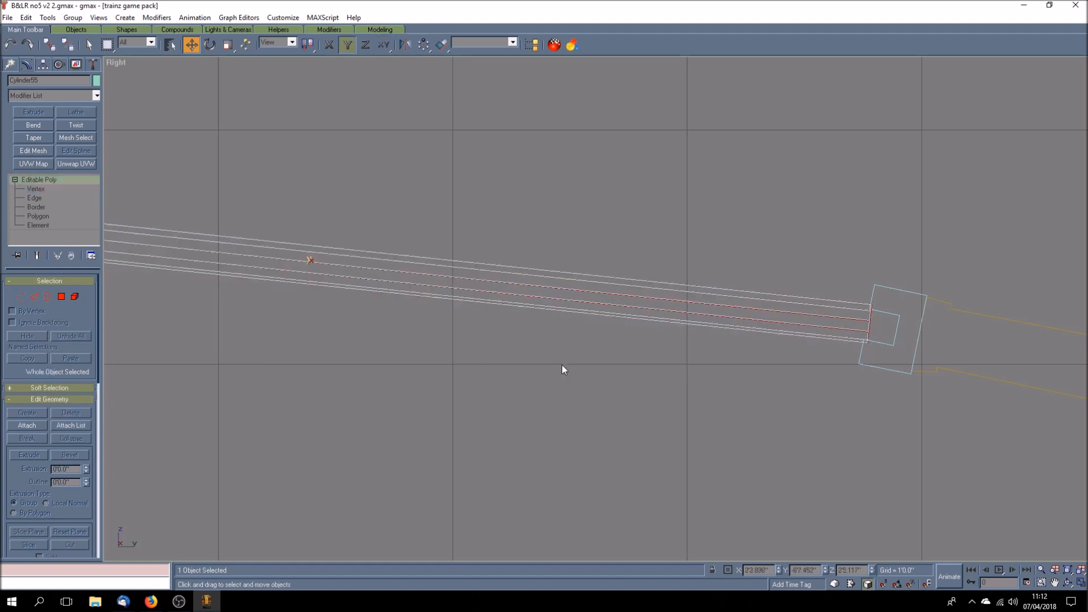
Delete the red guide copy and play the animation to check the lengthened piston rod against the moving bracket
{"action": "left_click", "coordinate": [535, 335]}
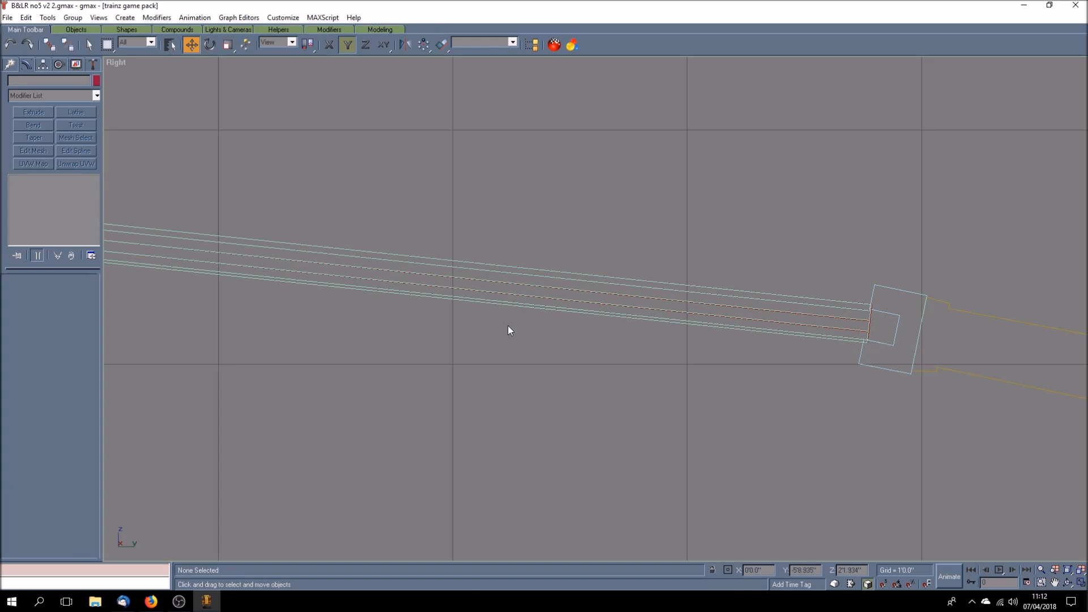
{"action": "left_click", "coordinate": [492, 293]}
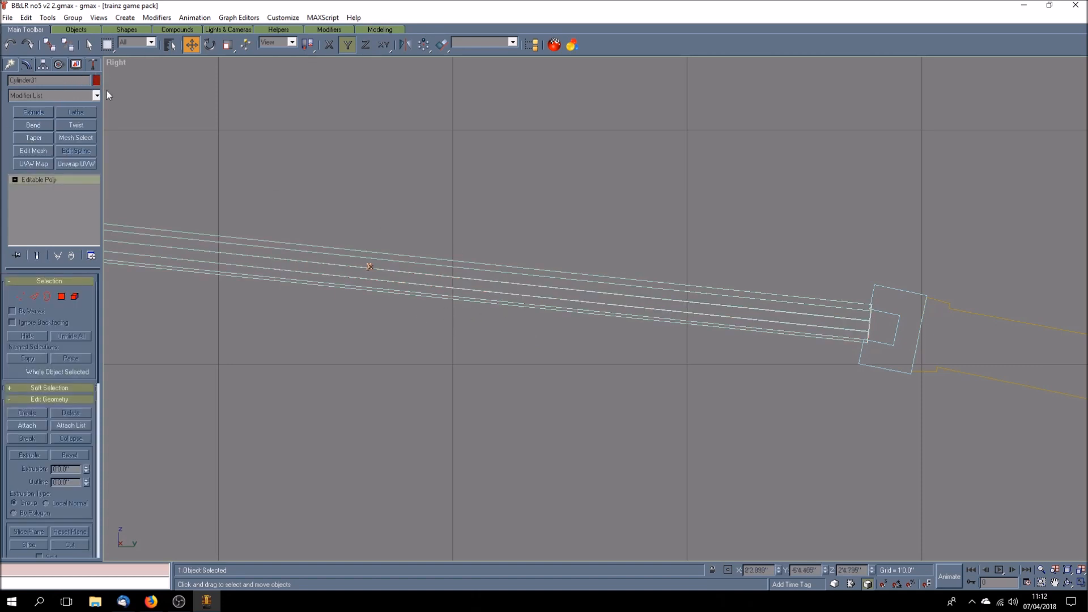
{"action": "left_click", "coordinate": [203, 111]}
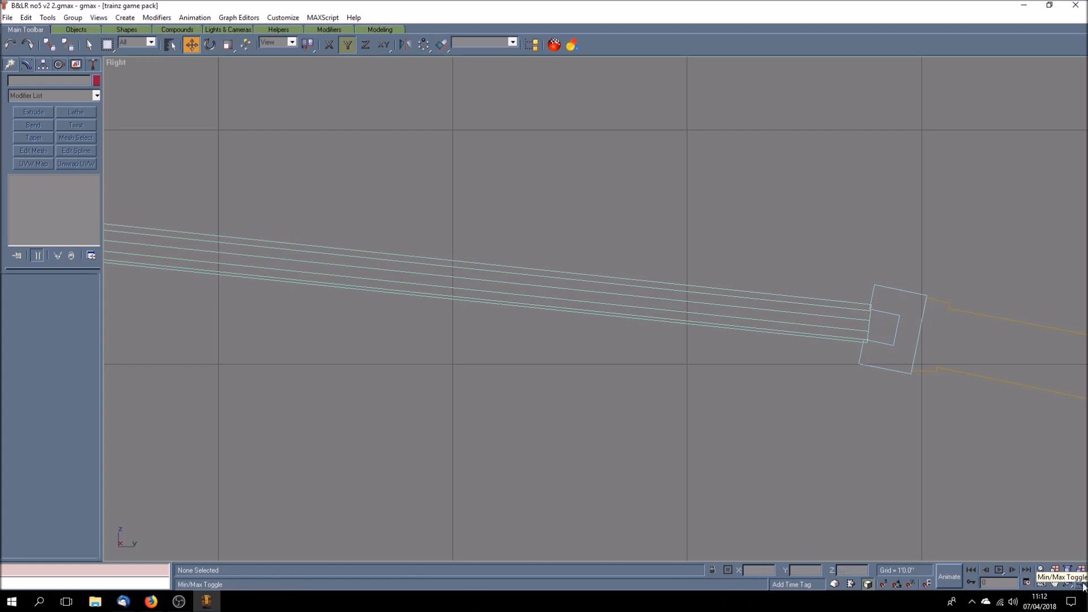
{"action": "left_click", "coordinate": [998, 569]}
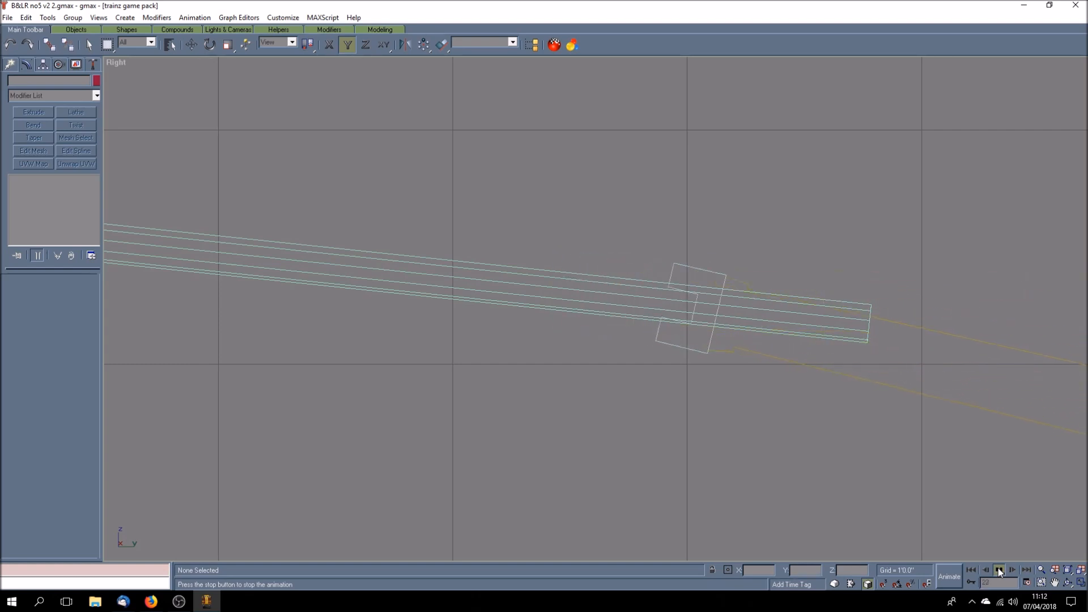
{"action": "left_click", "coordinate": [998, 569]}
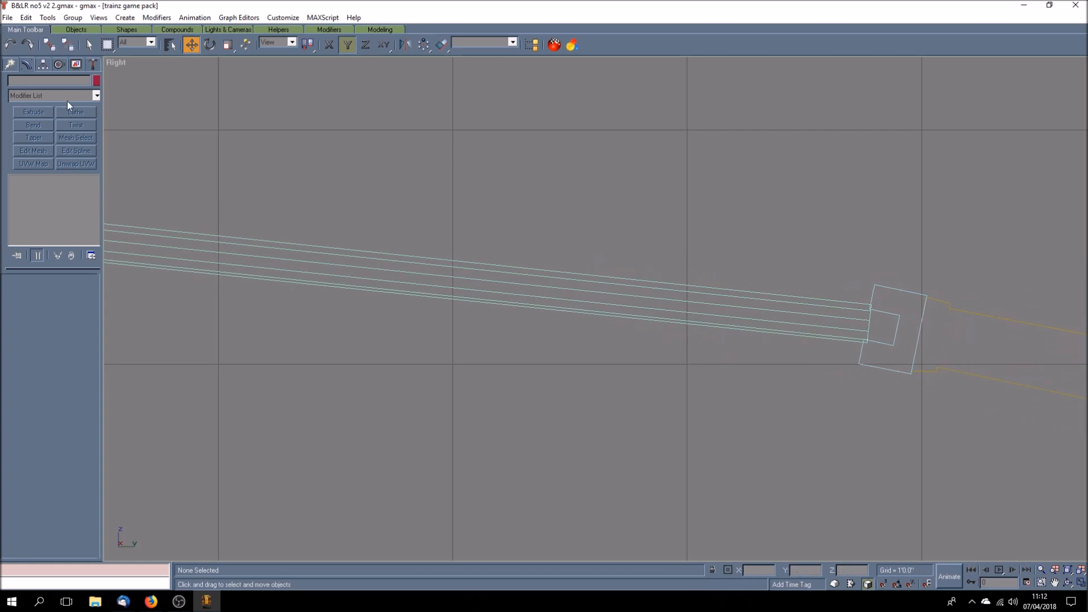
Clone the lengthened piston rod, recolour the copy red and move it straight up to just above the original
{"action": "left_click", "coordinate": [271, 275]}
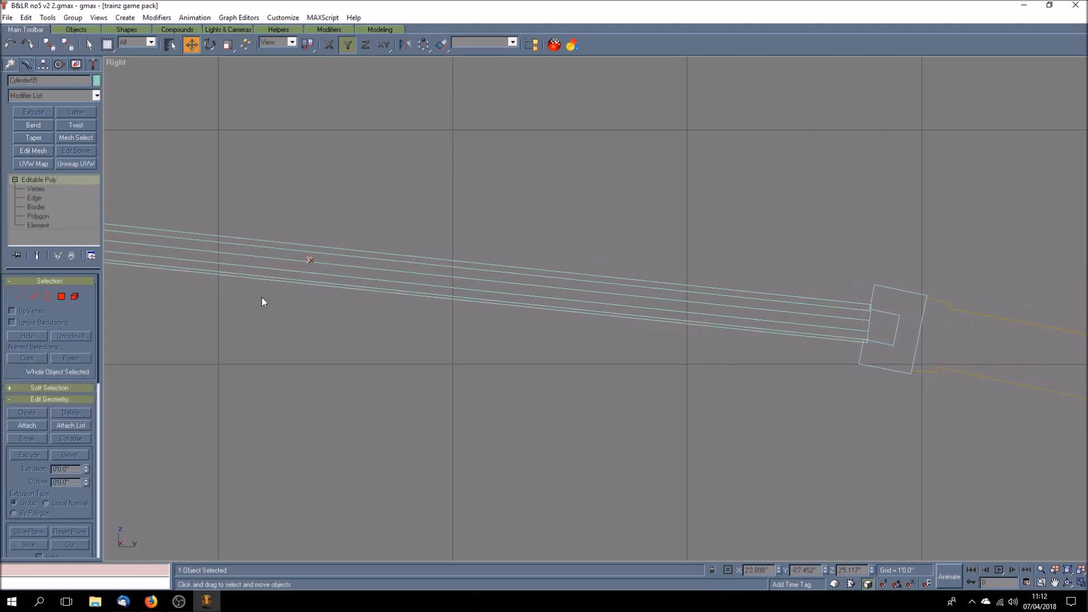
{"action": "left_click", "coordinate": [26, 18]}
{"action": "left_click", "coordinate": [55, 102]}
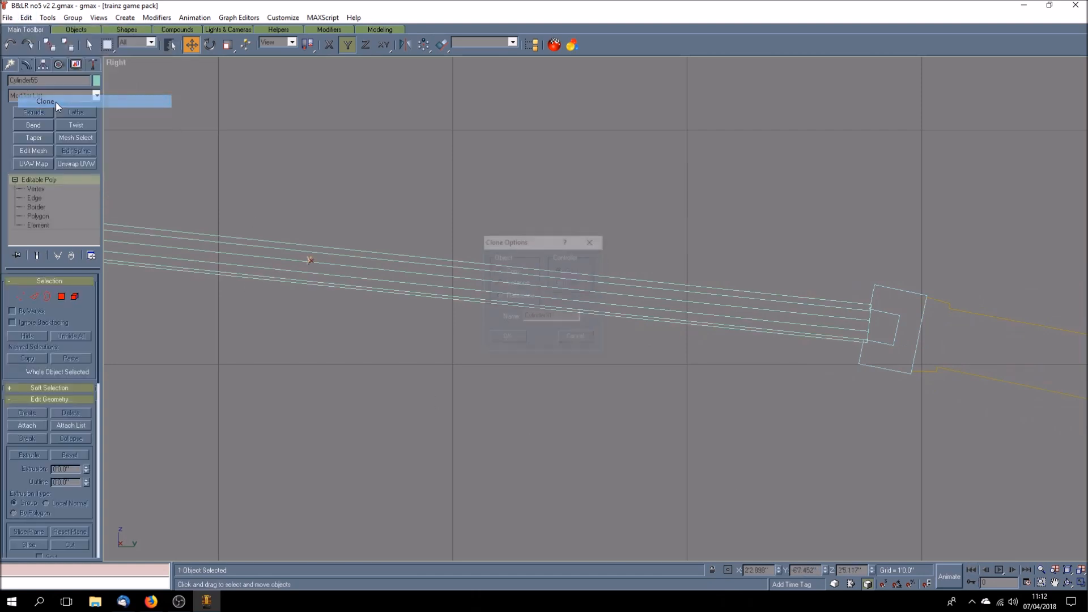
{"action": "left_click", "coordinate": [506, 336]}
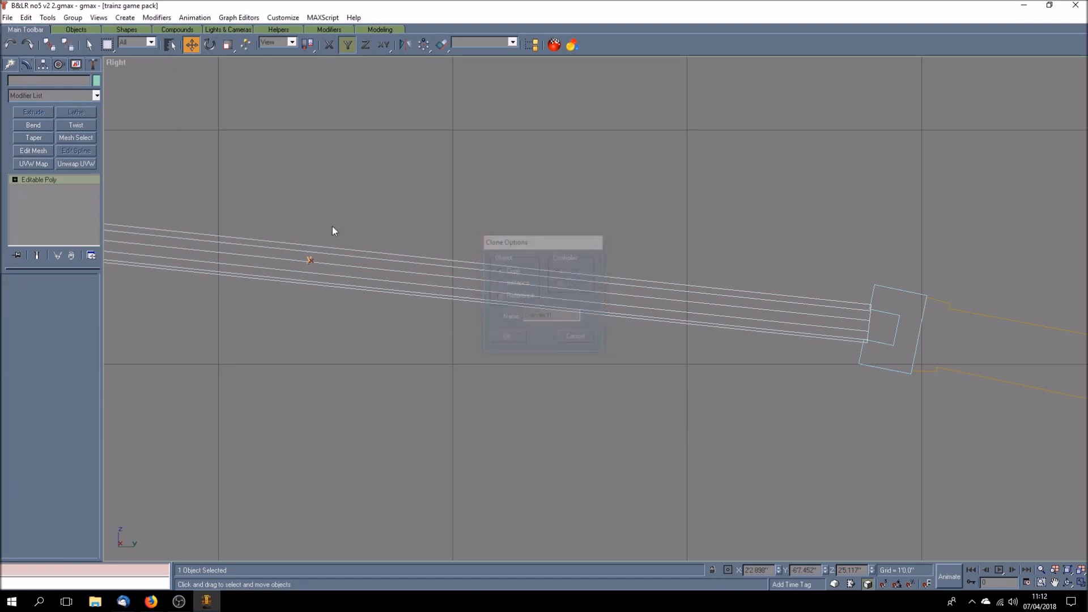
{"action": "left_click", "coordinate": [96, 81]}
{"action": "left_click", "coordinate": [455, 292]}
{"action": "left_click", "coordinate": [598, 363]}
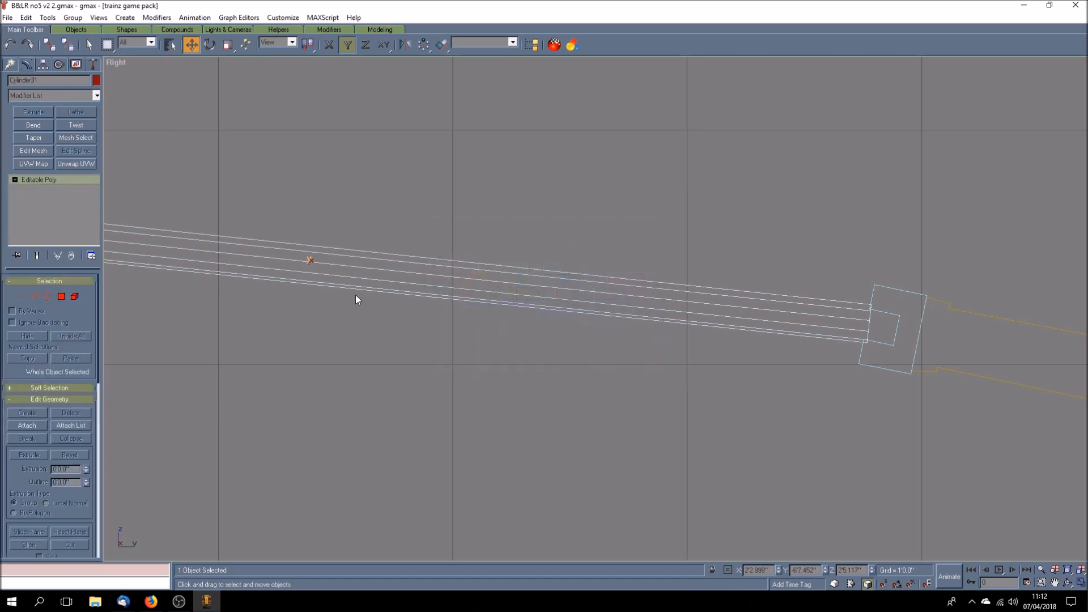
{"action": "left_click_drag", "start_coordinate": [344, 265], "coordinate": [350, 227]}
{"action": "left_click", "coordinate": [503, 352]}
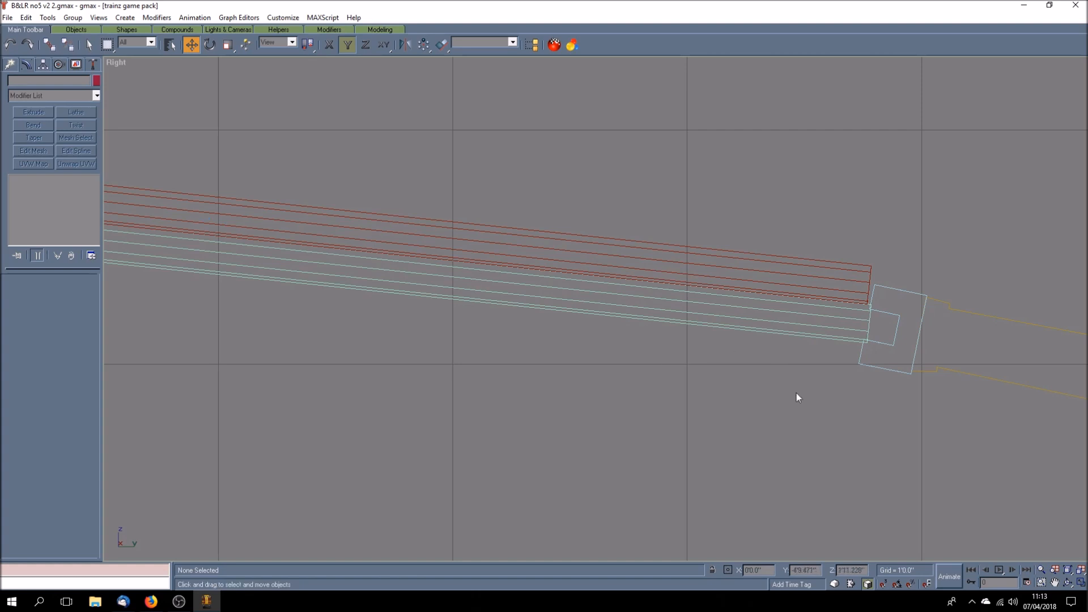
Create a dummy helper beside the rods in the Top view and name it b.r.piston01
{"action": "left_click", "coordinate": [1081, 582]}
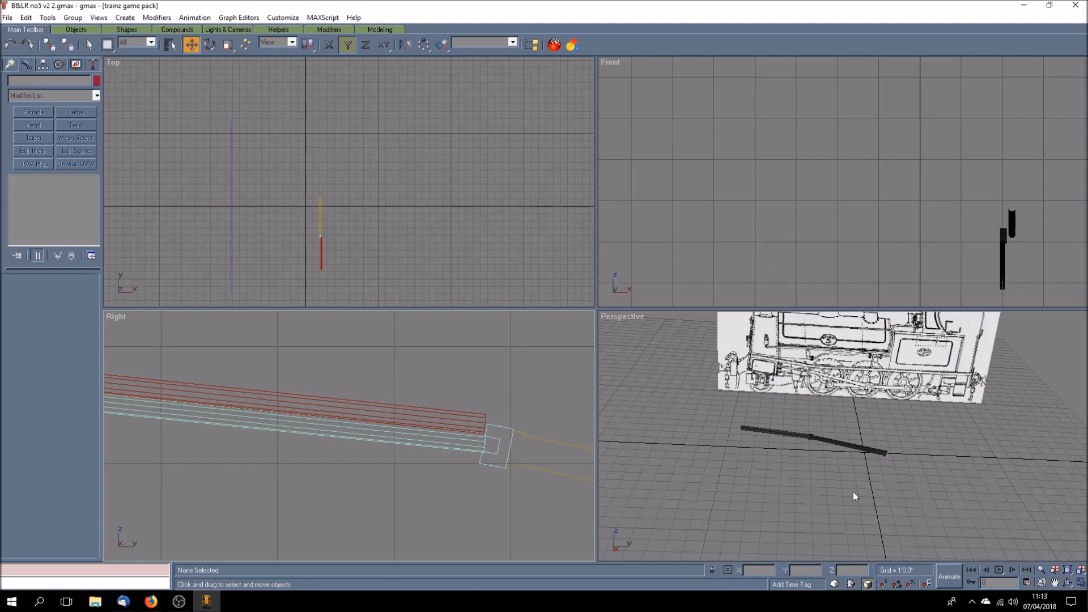
{"action": "scroll", "coordinate": [317, 222], "scroll_direction": "up", "scroll_amount": 3}
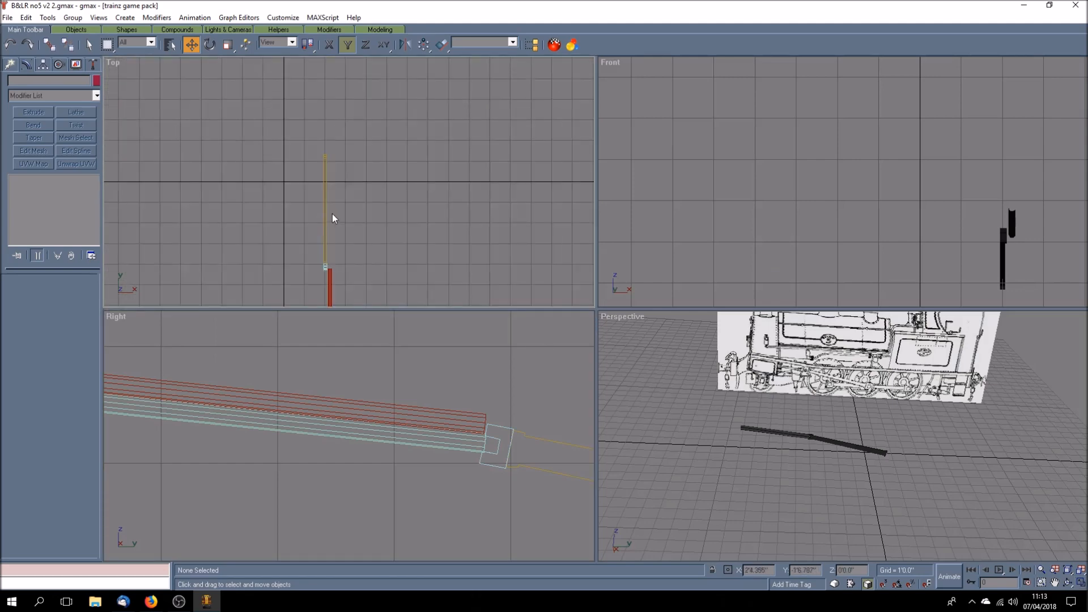
{"action": "left_click", "coordinate": [12, 65]}
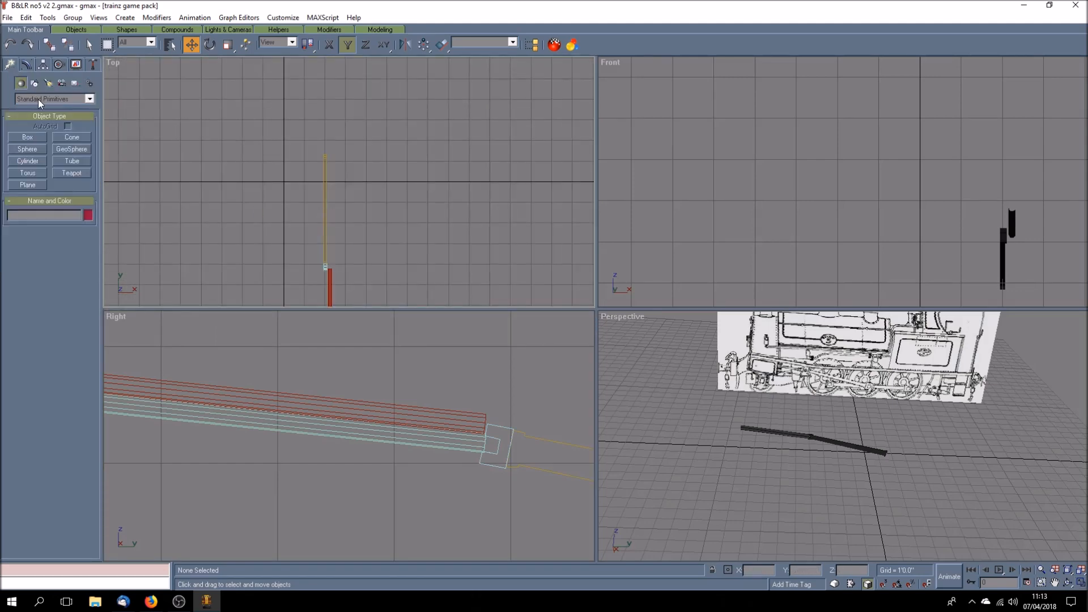
{"action": "left_click", "coordinate": [74, 83]}
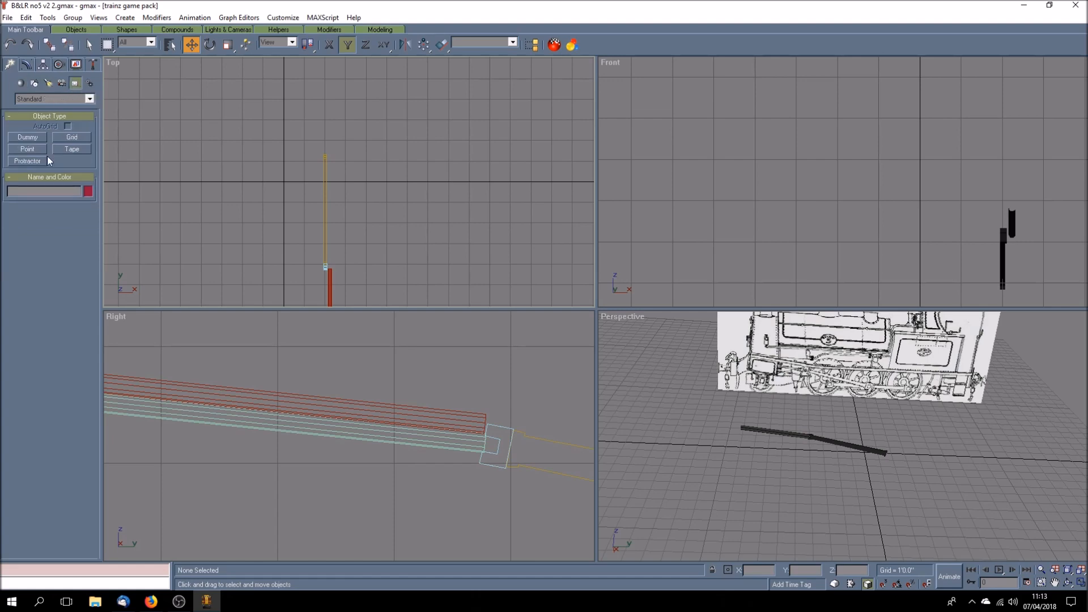
{"action": "left_click", "coordinate": [27, 137]}
{"action": "left_click_drag", "start_coordinate": [264, 225], "coordinate": [273, 233]}
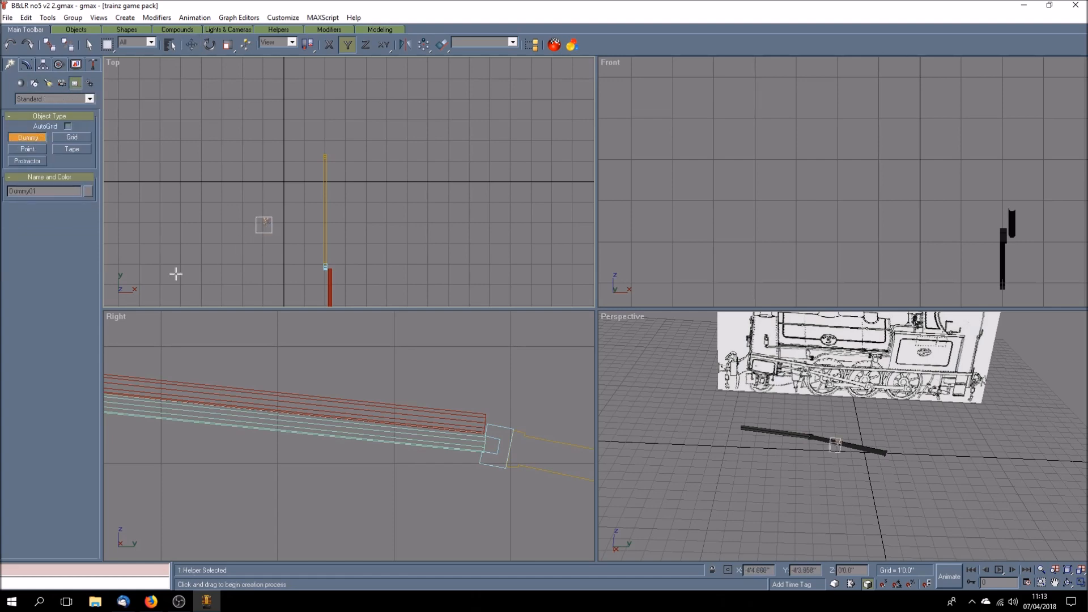
{"action": "left_click", "coordinate": [51, 193]}
{"action": "type", "text": "b.r.piston01"}
Align the b.r.piston01 dummy to the connecting rod (Rectangle07) in X, Y and Z position
{"action": "left_click", "coordinate": [441, 44]}
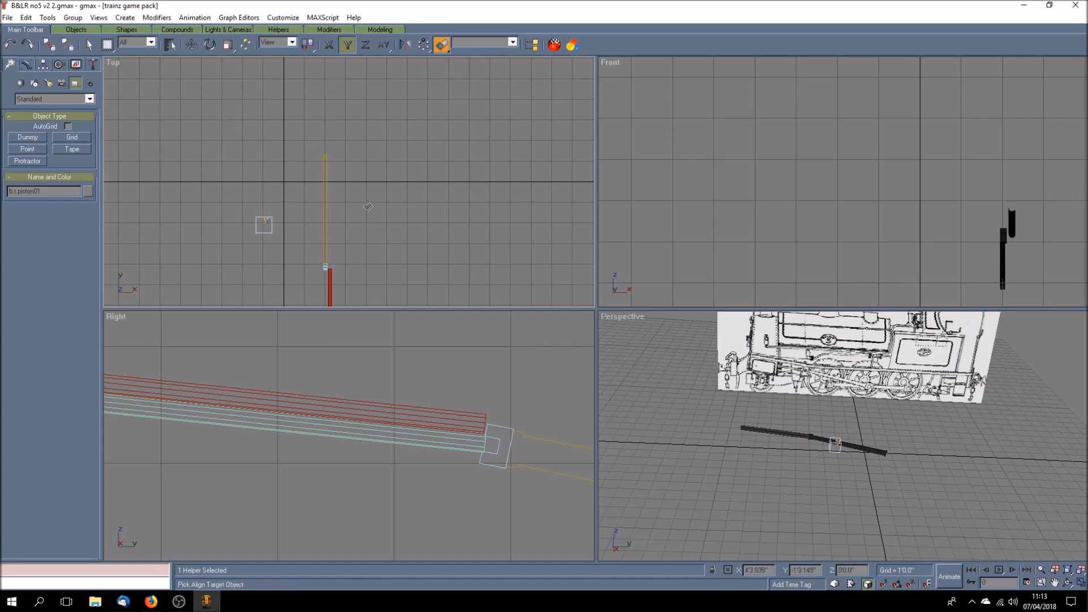
{"action": "left_click", "coordinate": [325, 215]}
{"action": "left_click", "coordinate": [463, 235]}
{"action": "left_click", "coordinate": [506, 236]}
{"action": "left_click", "coordinate": [548, 236]}
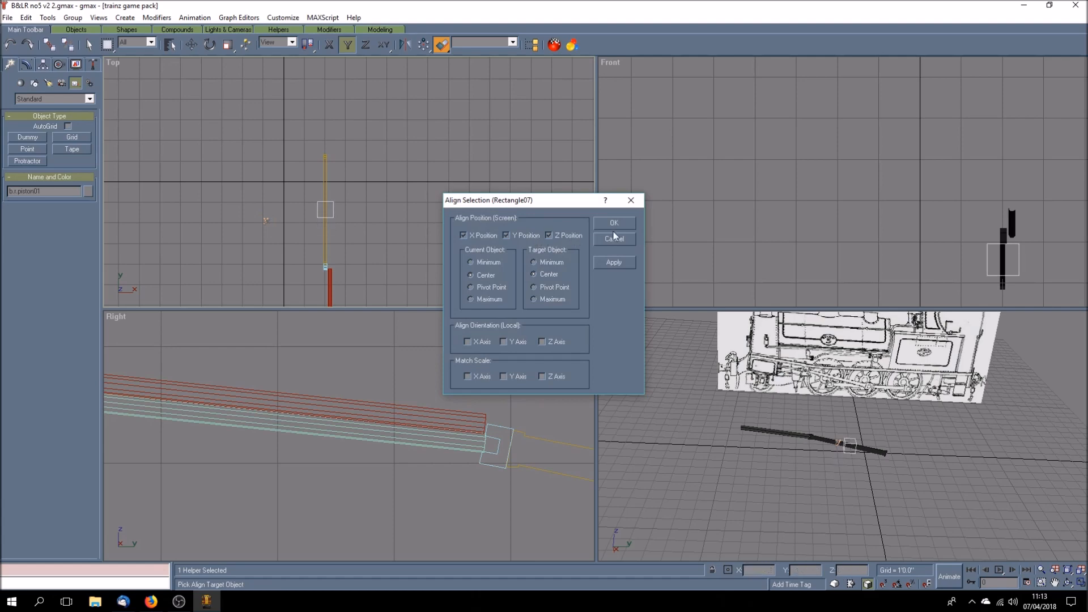
{"action": "left_click", "coordinate": [615, 223]}
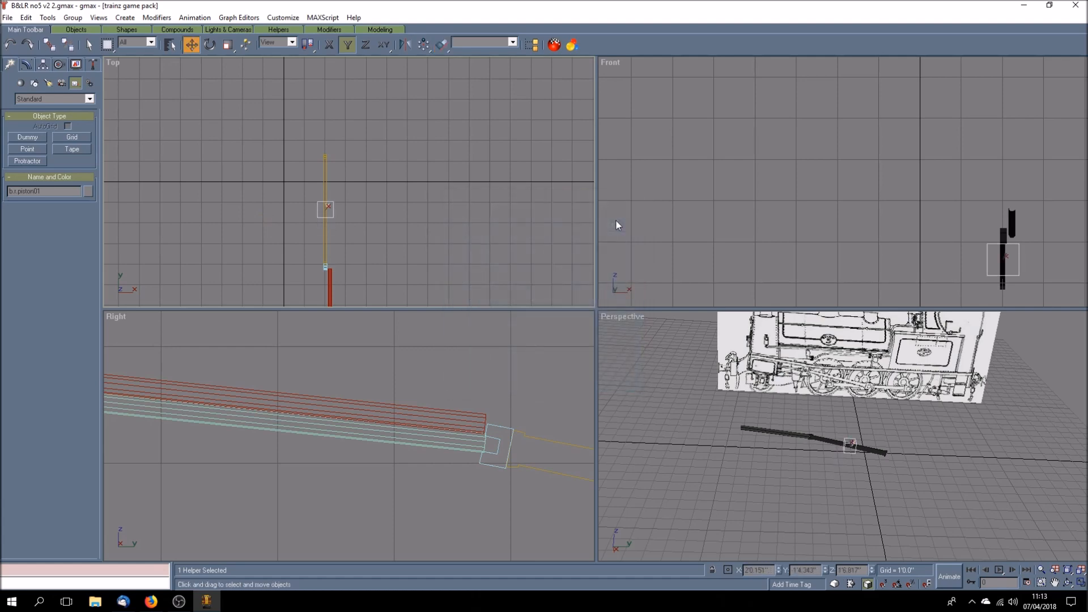
Align the b.r.piston01 dummy to the light cyan piston rod (Cylinder55) in X, Y and Z position
{"action": "left_click", "coordinate": [1055, 582]}
{"action": "left_click_drag", "start_coordinate": [416, 267], "coordinate": [419, 167]}
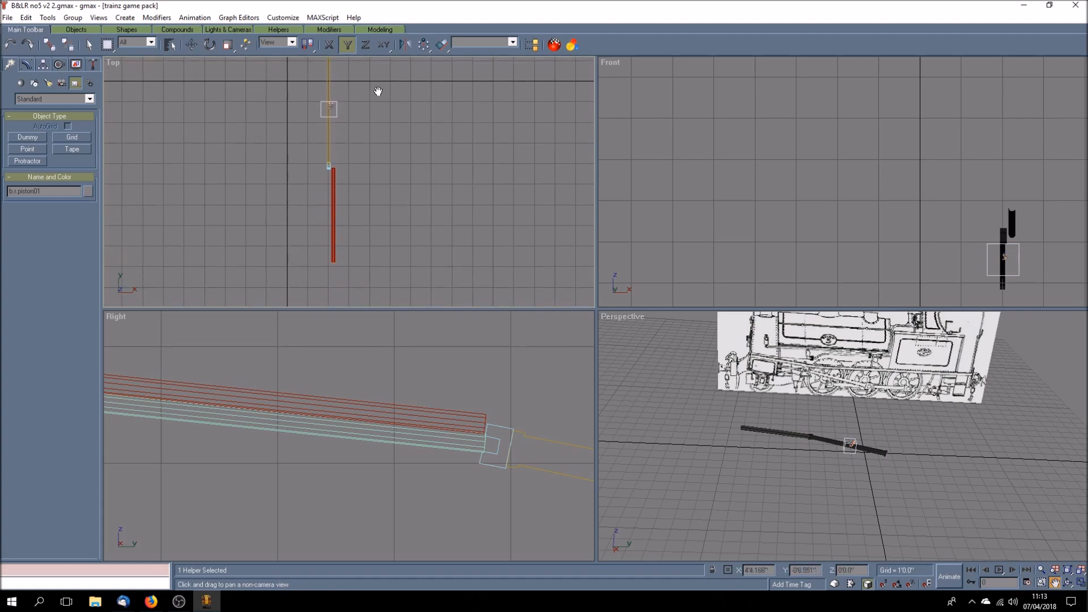
{"action": "left_click", "coordinate": [441, 44]}
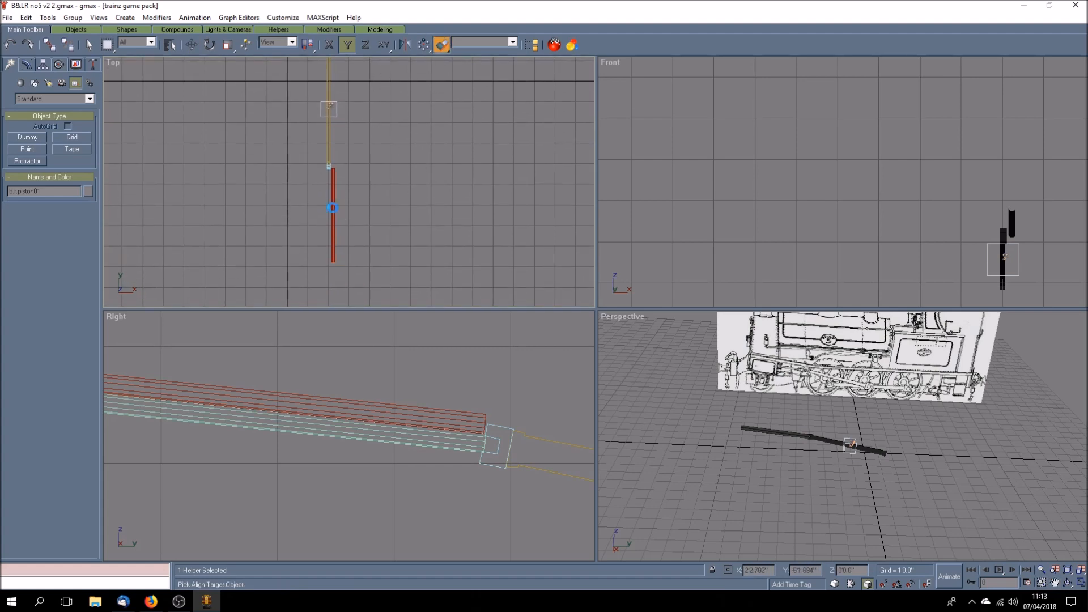
{"action": "left_click", "coordinate": [334, 209]}
{"action": "left_click", "coordinate": [567, 237]}
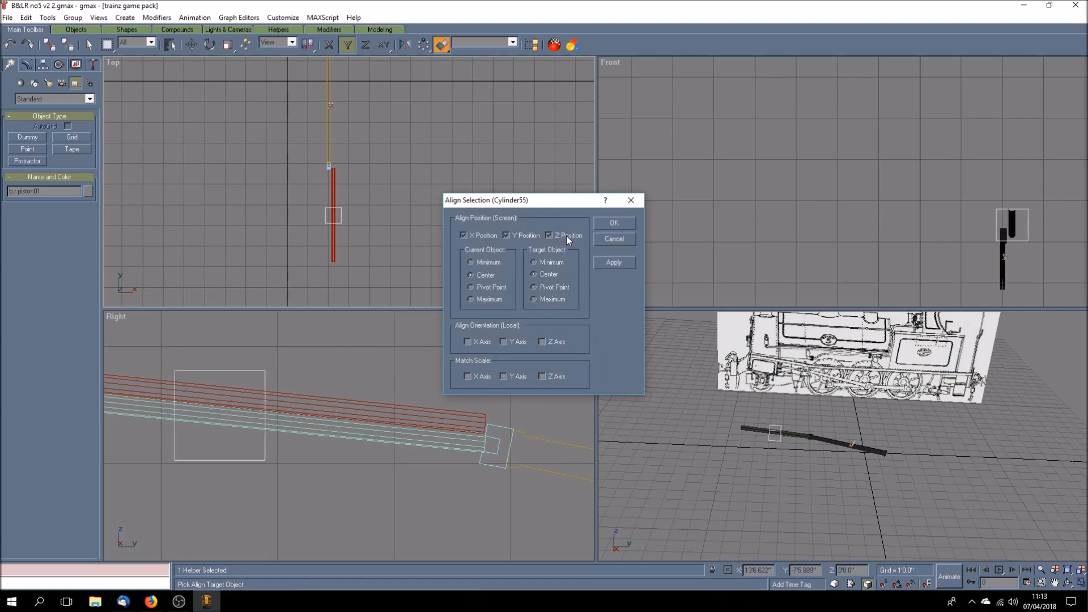
Align the b.r.piston01 dummy to Cylinder55 in X, Y and Z position, and link Cylinder55 to the dummy as its parent
{"action": "left_click", "coordinate": [616, 223]}
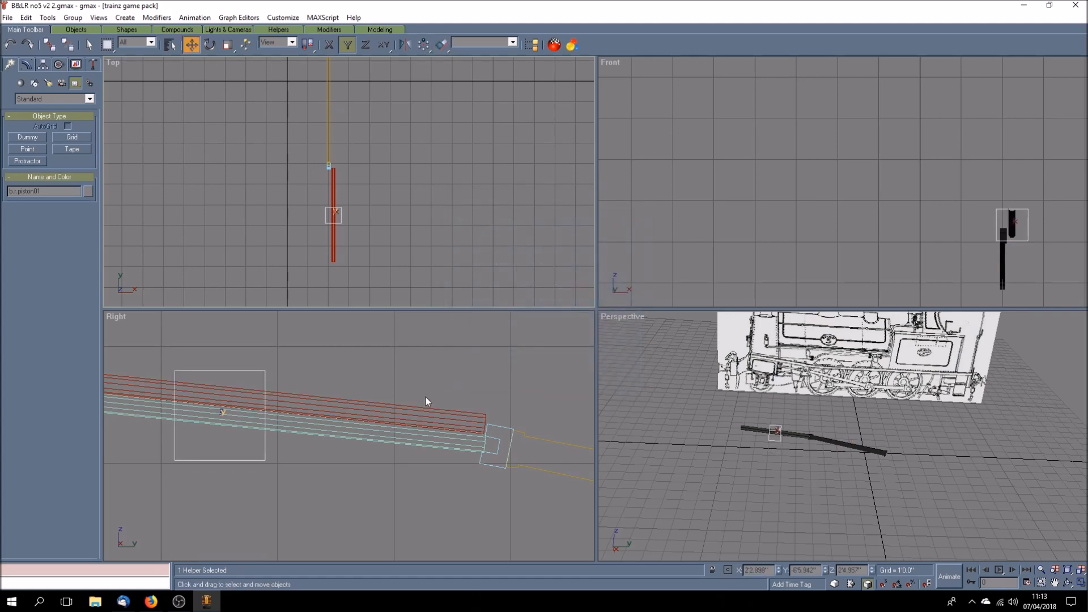
{"action": "left_click", "coordinate": [297, 436]}
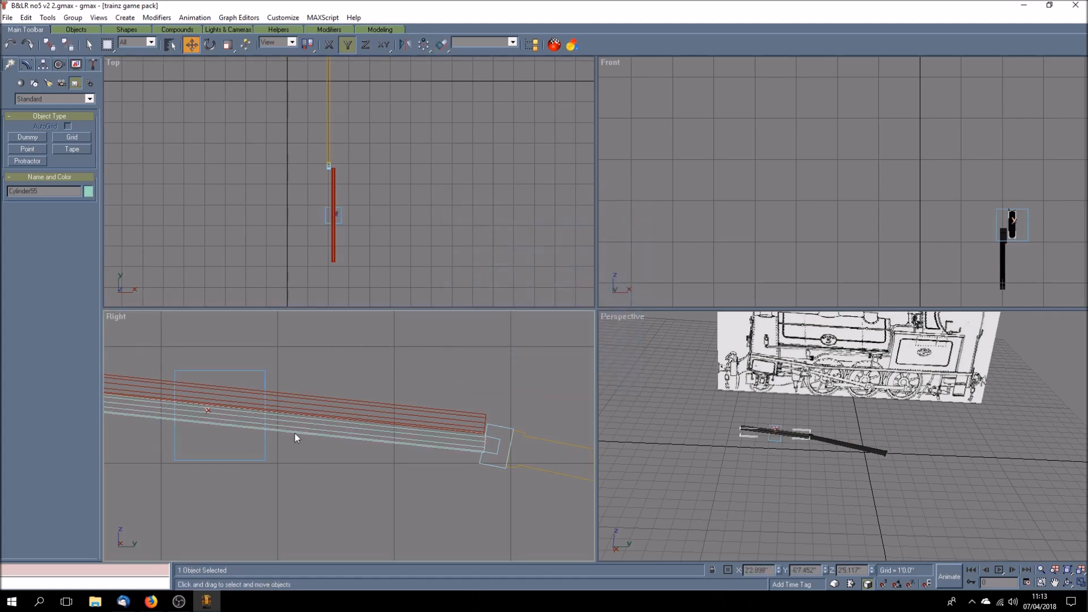
{"action": "left_click", "coordinate": [48, 45]}
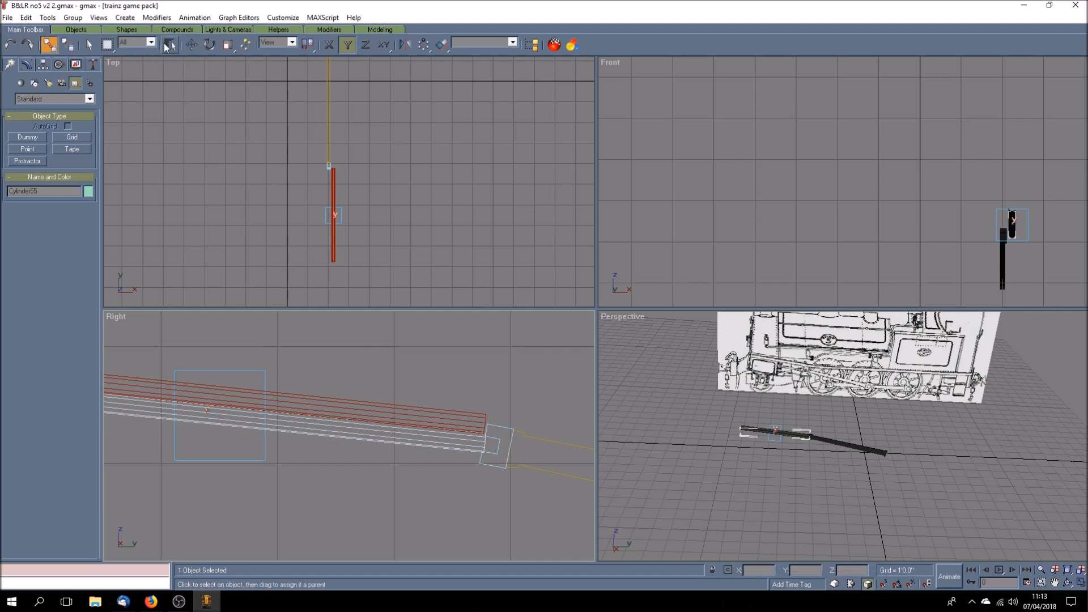
{"action": "left_click", "coordinate": [168, 45]}
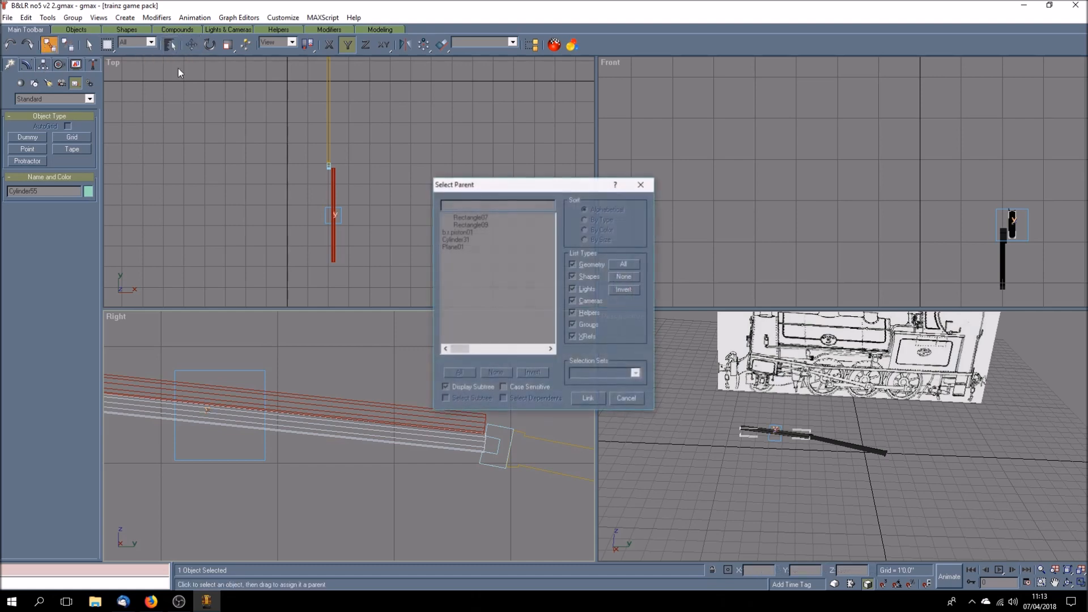
{"action": "left_click", "coordinate": [461, 232]}
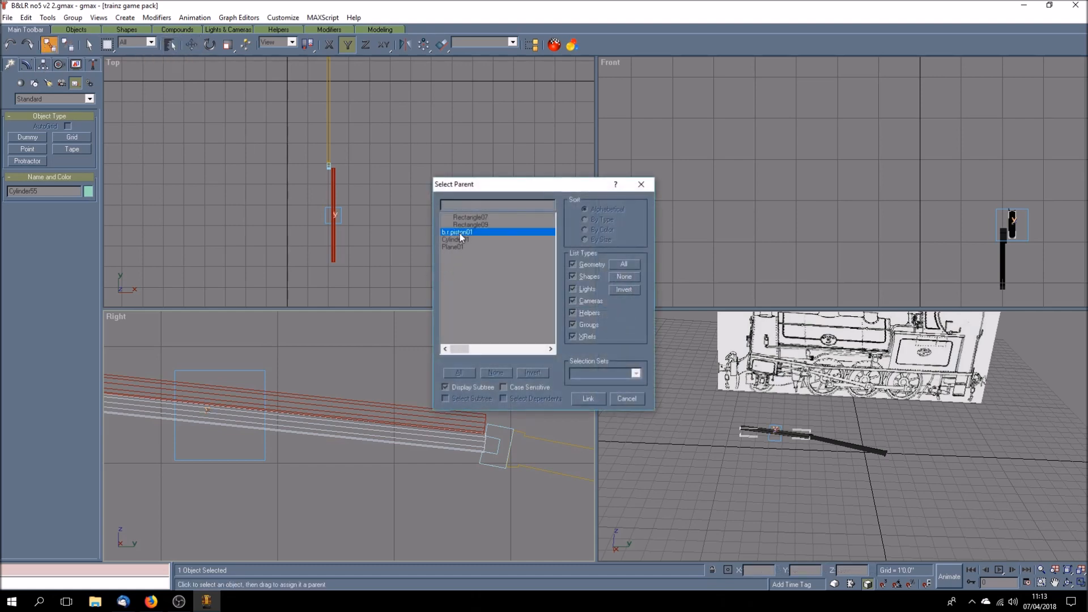
{"action": "left_click", "coordinate": [588, 399]}
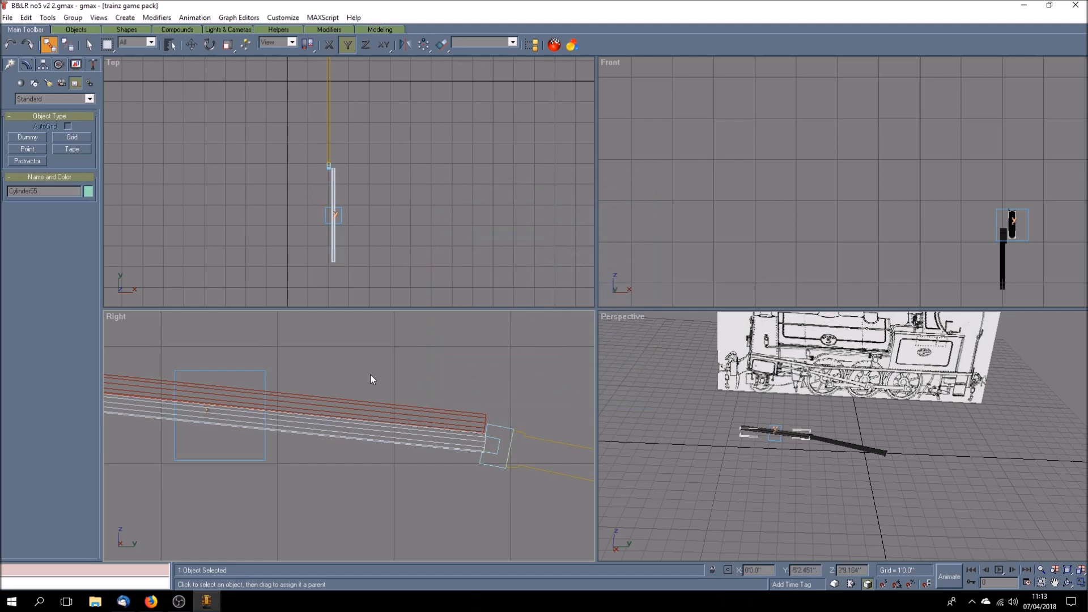
Select the b.r.piston01 dummy and turn on animation recording
{"action": "left_click", "coordinate": [248, 456]}
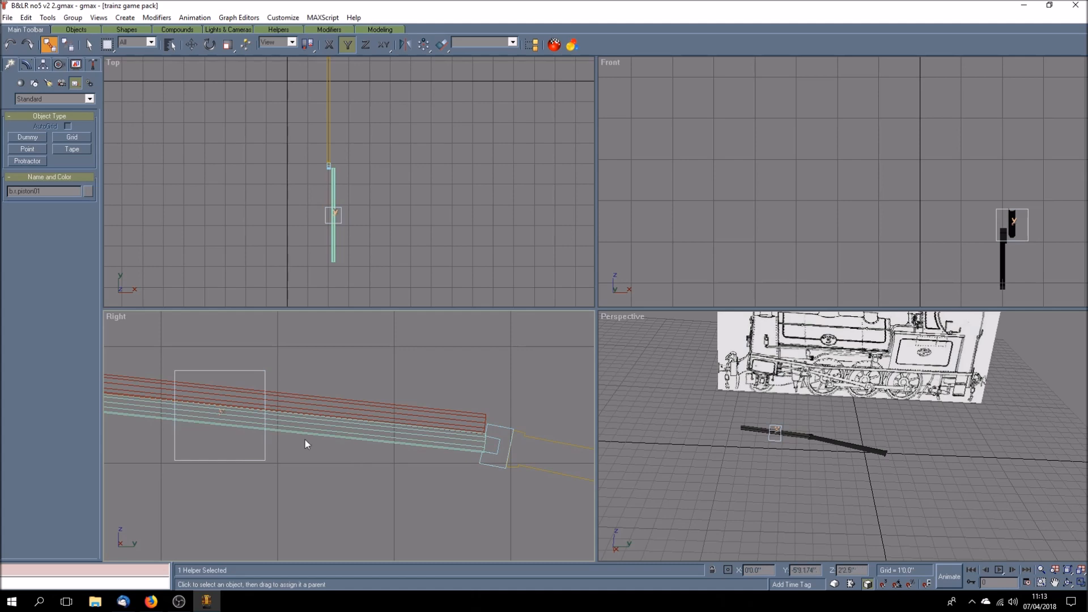
{"action": "left_click", "coordinate": [952, 578]}
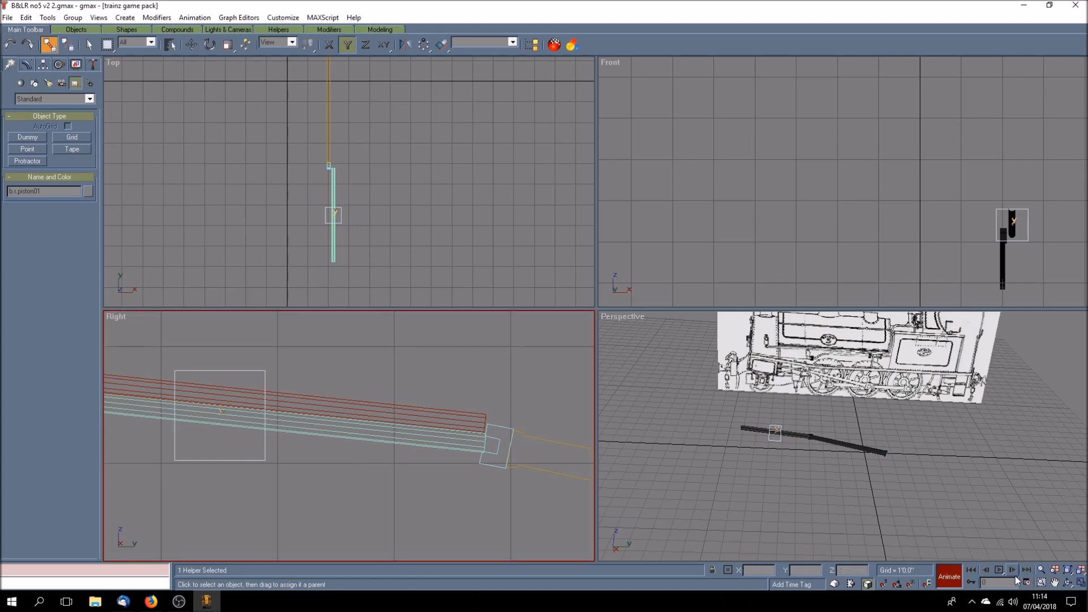
{"action": "left_click", "coordinate": [1055, 582]}
{"action": "left_click_drag", "start_coordinate": [451, 488], "coordinate": [468, 439]}
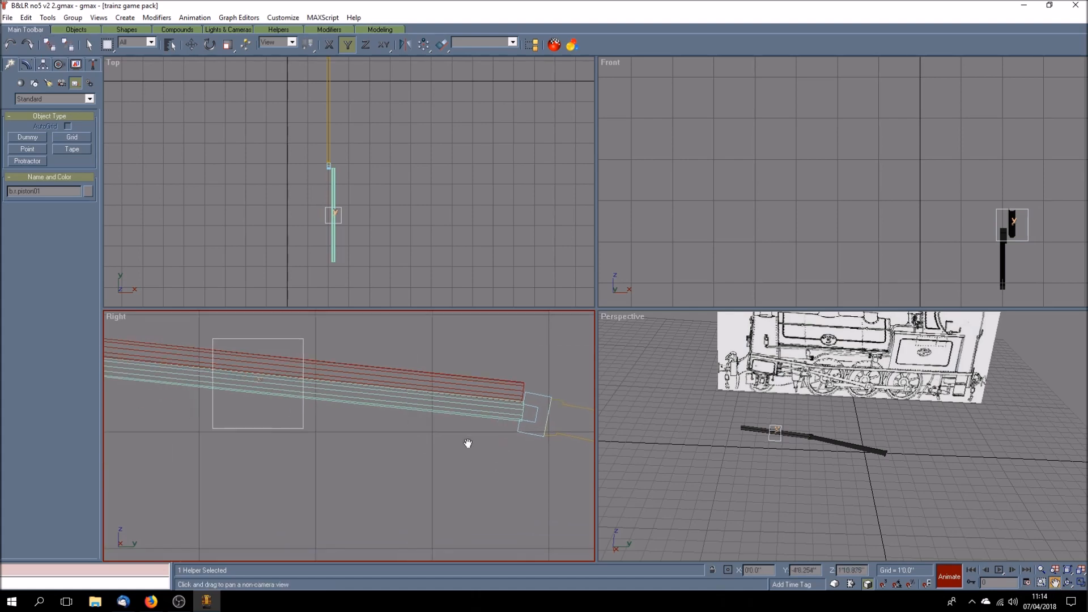
{"action": "left_click", "coordinate": [1081, 582]}
{"action": "left_click_drag", "start_coordinate": [692, 338], "coordinate": [628, 391]}
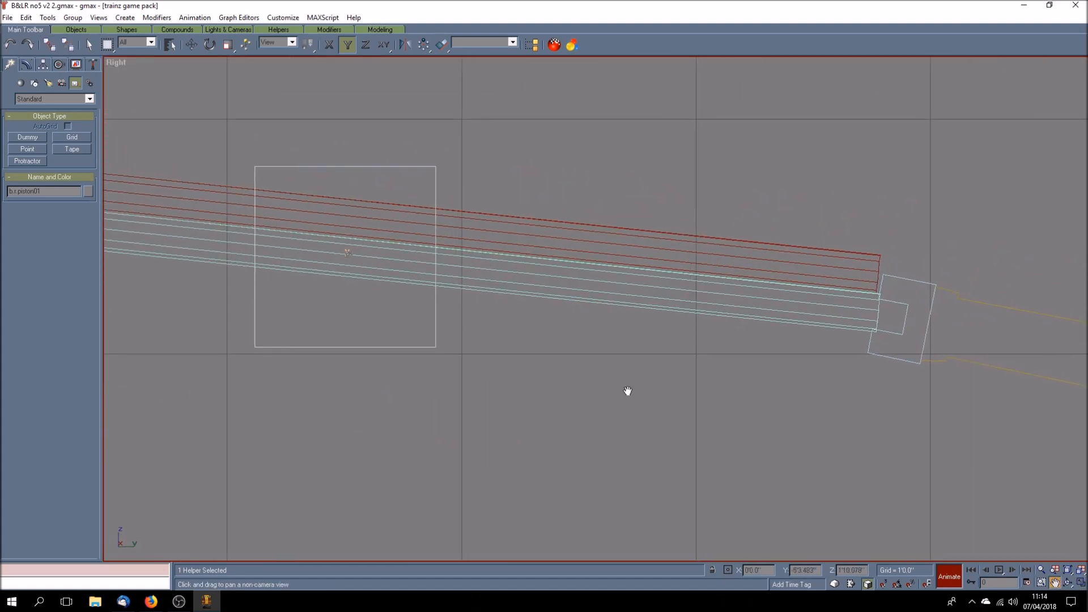
Keyframe the b.r.piston01 dummy at frames 1 and 2, moving it in the XY plane so the rod's end meets the notched block
{"action": "left_click", "coordinate": [1012, 571]}
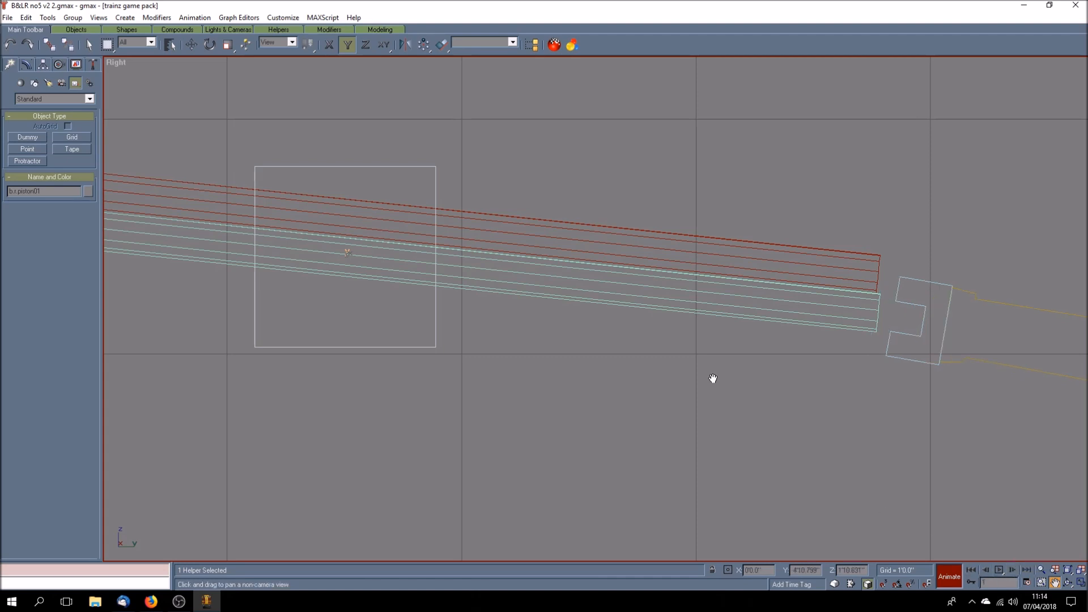
{"action": "left_click", "coordinate": [191, 44]}
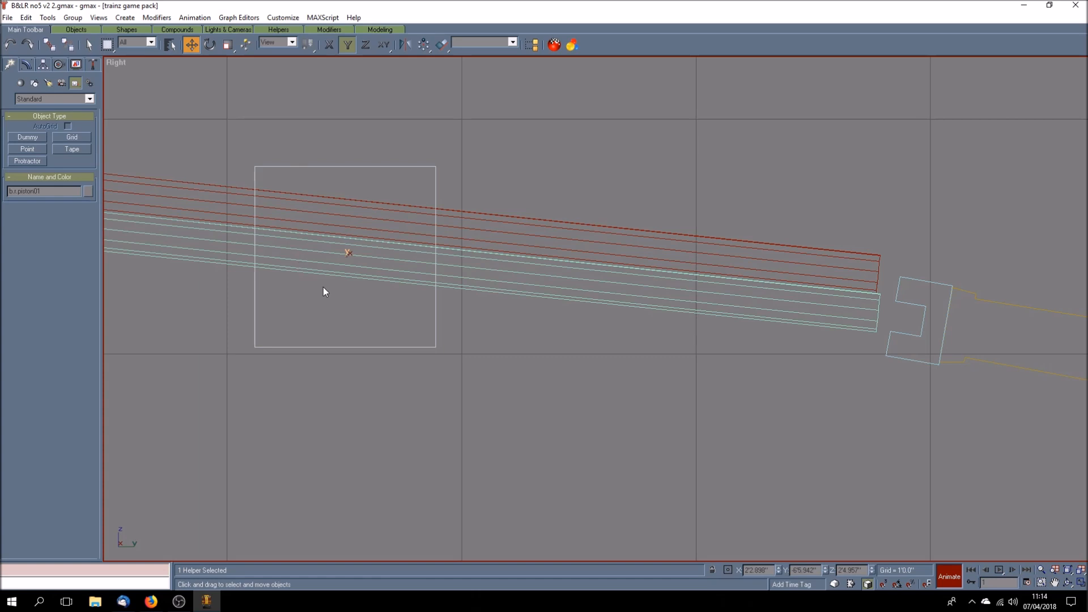
{"action": "left_click", "coordinate": [385, 45]}
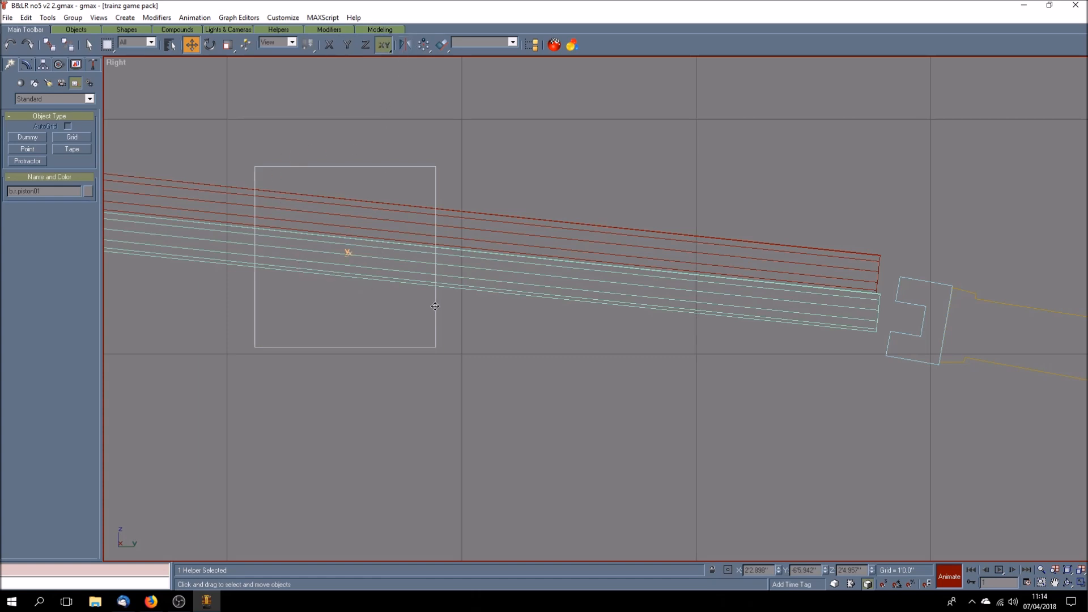
{"action": "left_click_drag", "start_coordinate": [435, 306], "coordinate": [451, 308]}
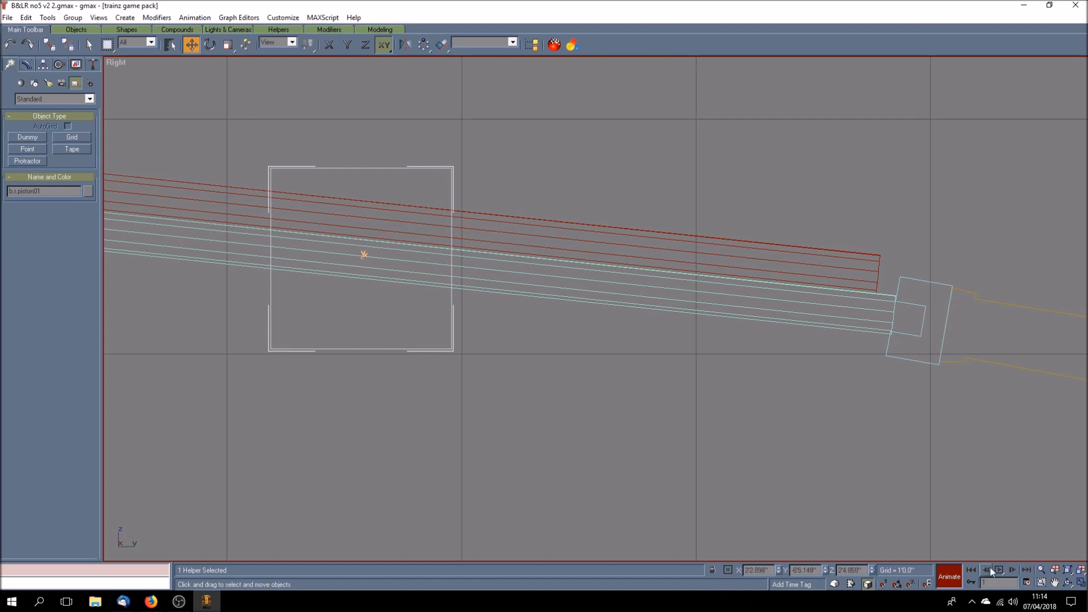
{"action": "left_click", "coordinate": [1012, 570]}
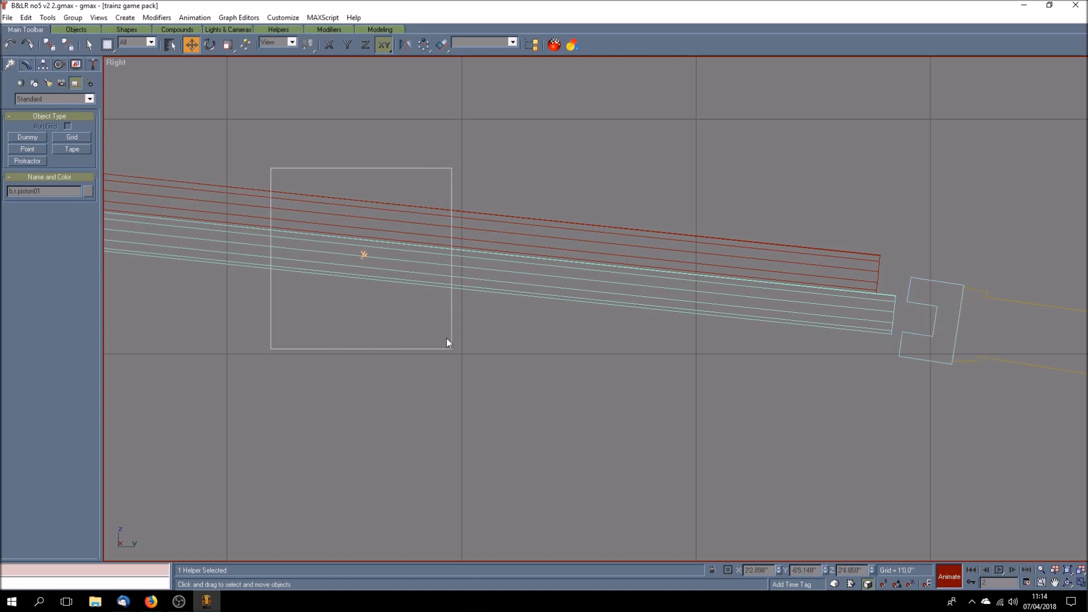
{"action": "left_click_drag", "start_coordinate": [454, 338], "coordinate": [466, 338]}
Keyframe the piston dummy at frames 3, 4 and 5, nudging it so the rod's end stays against the notched block
{"action": "left_click", "coordinate": [1014, 570]}
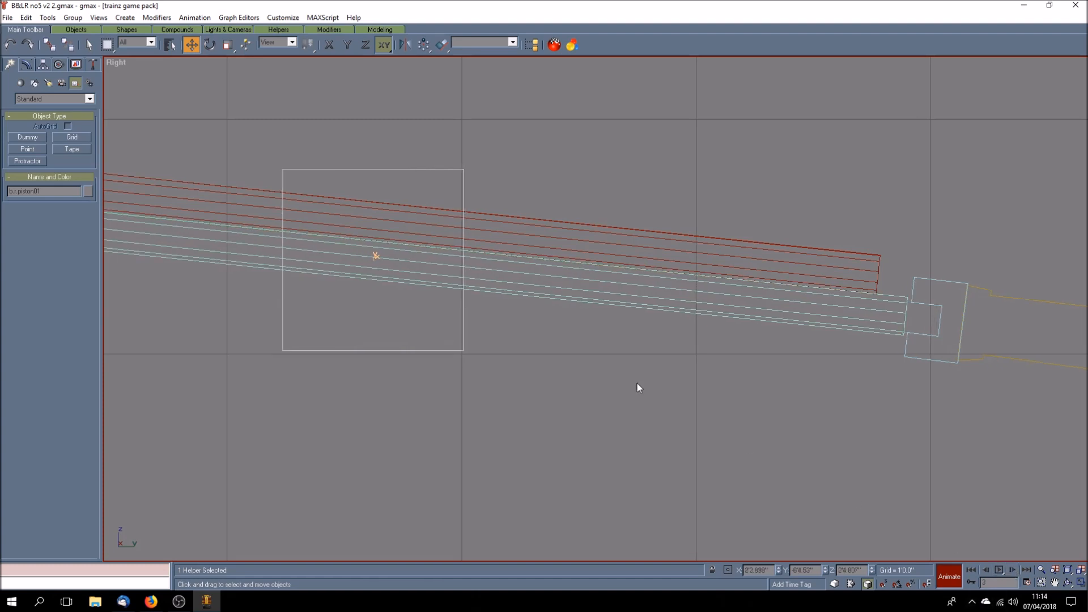
{"action": "left_click_drag", "start_coordinate": [464, 345], "coordinate": [469, 345]}
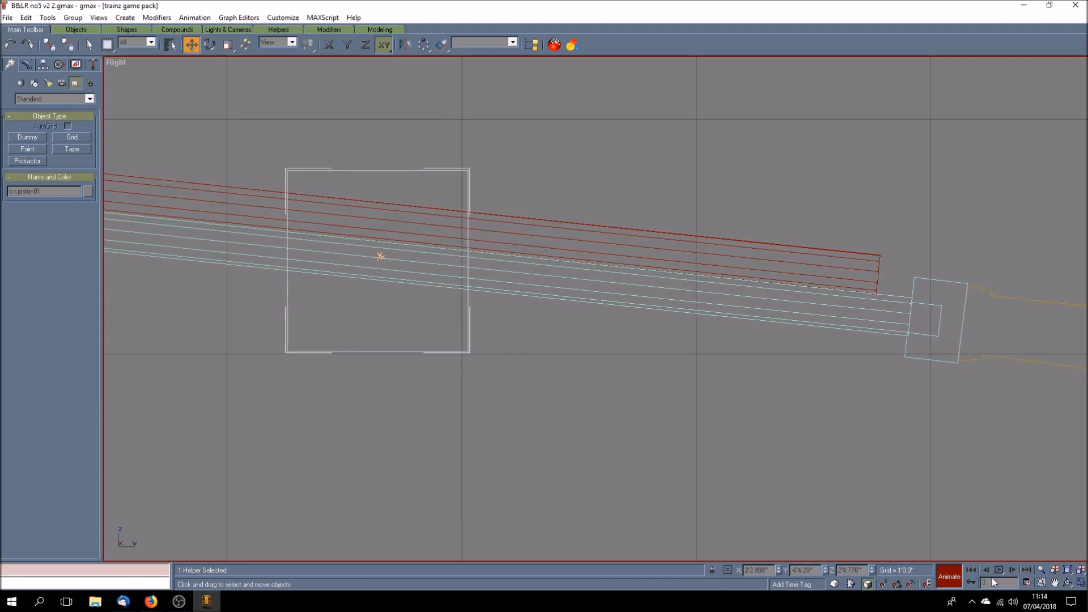
{"action": "left_click", "coordinate": [1013, 569]}
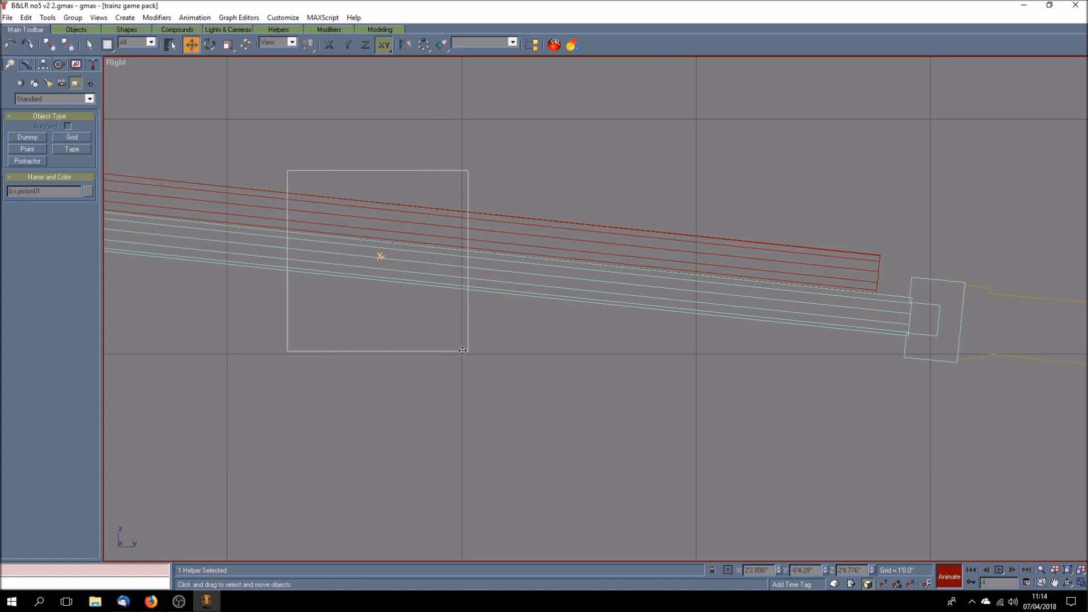
{"action": "left_click_drag", "start_coordinate": [462, 351], "coordinate": [459, 350]}
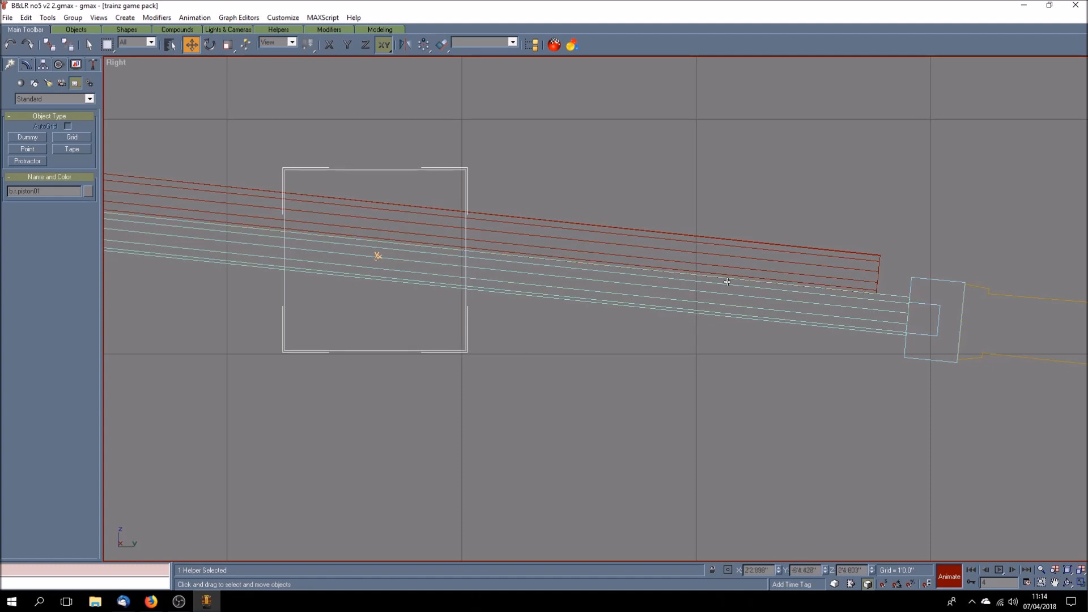
{"action": "left_click", "coordinate": [1012, 570]}
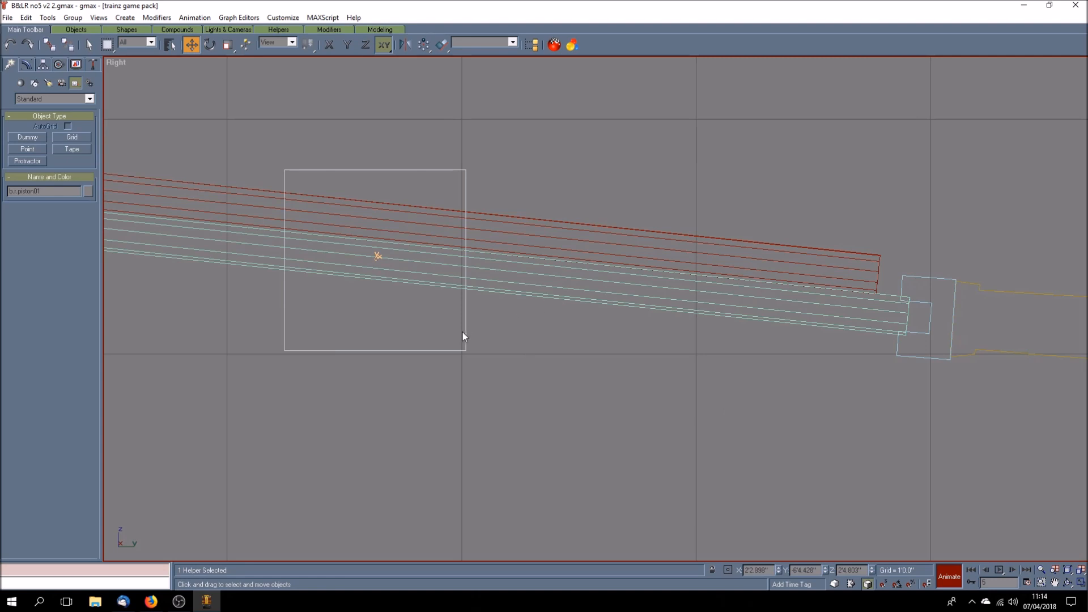
{"action": "left_click_drag", "start_coordinate": [465, 331], "coordinate": [456, 331]}
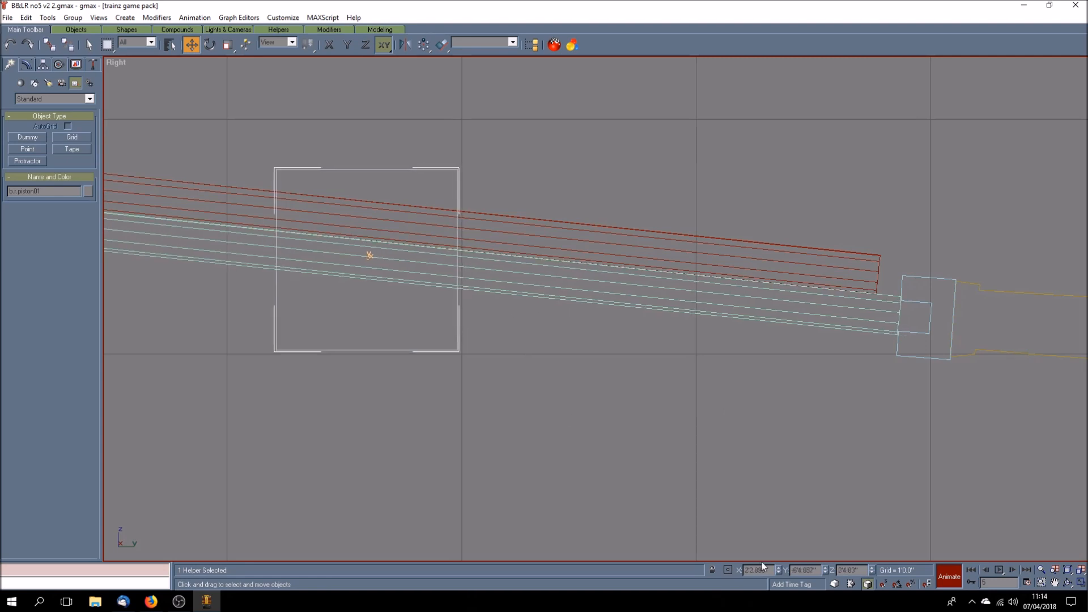
Keyframe the piston dummy at frames 6, 7 and 8, moving it back up the slope to follow the retreating notched block
{"action": "left_click", "coordinate": [1012, 570]}
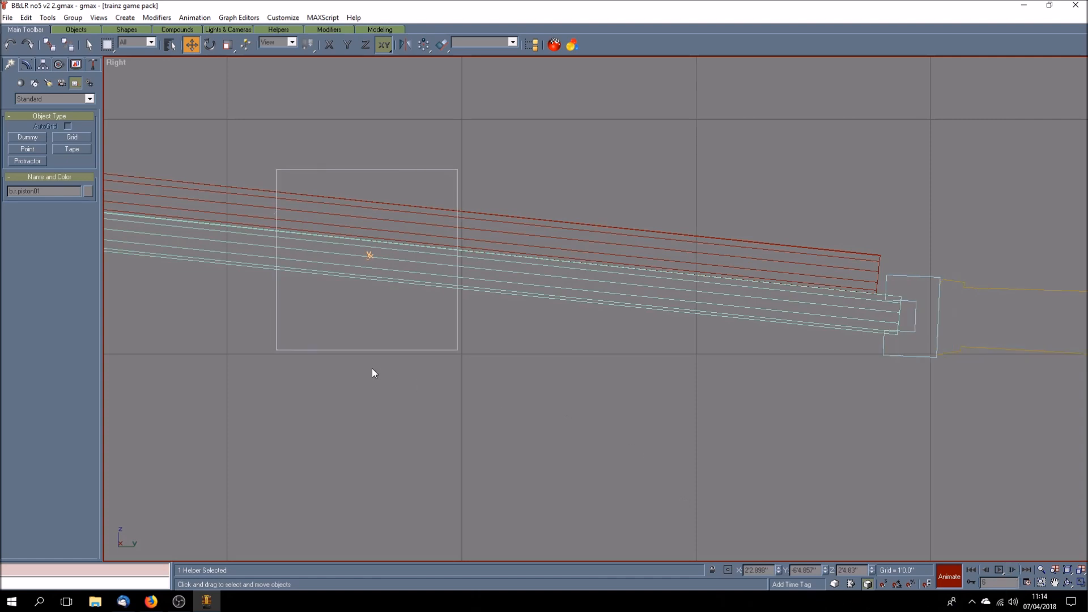
{"action": "left_click_drag", "start_coordinate": [420, 349], "coordinate": [410, 347]}
{"action": "left_click", "coordinate": [1012, 569]}
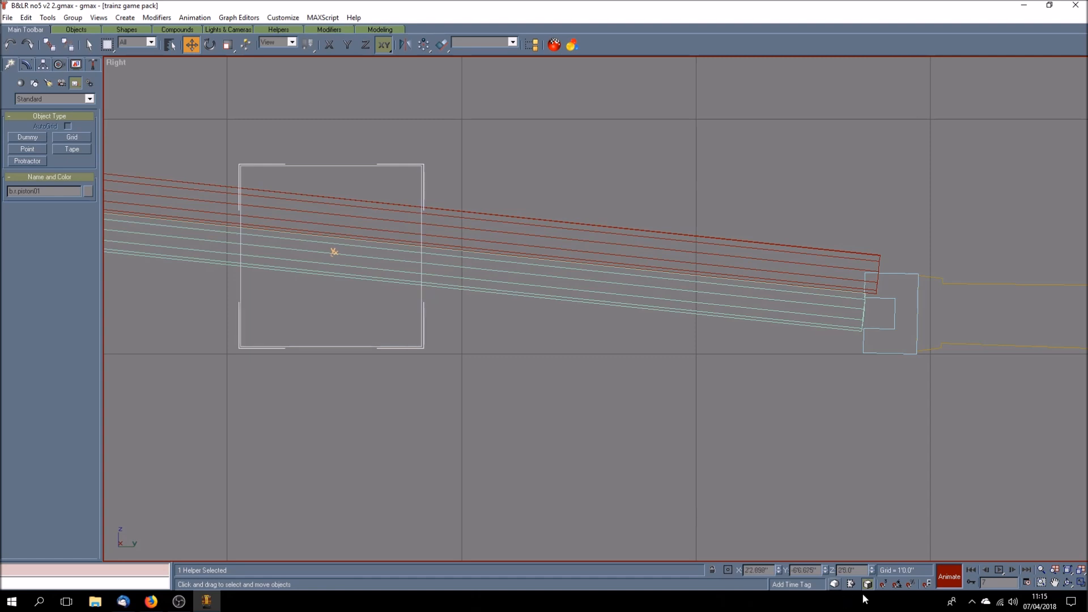
{"action": "left_click", "coordinate": [1013, 570]}
{"action": "left_click_drag", "start_coordinate": [421, 346], "coordinate": [395, 344]}
Keyframe the piston dummy at frames 9 and 10, shifting it back until the rod's end sits on the block's outer edge
{"action": "left_click", "coordinate": [1013, 570]}
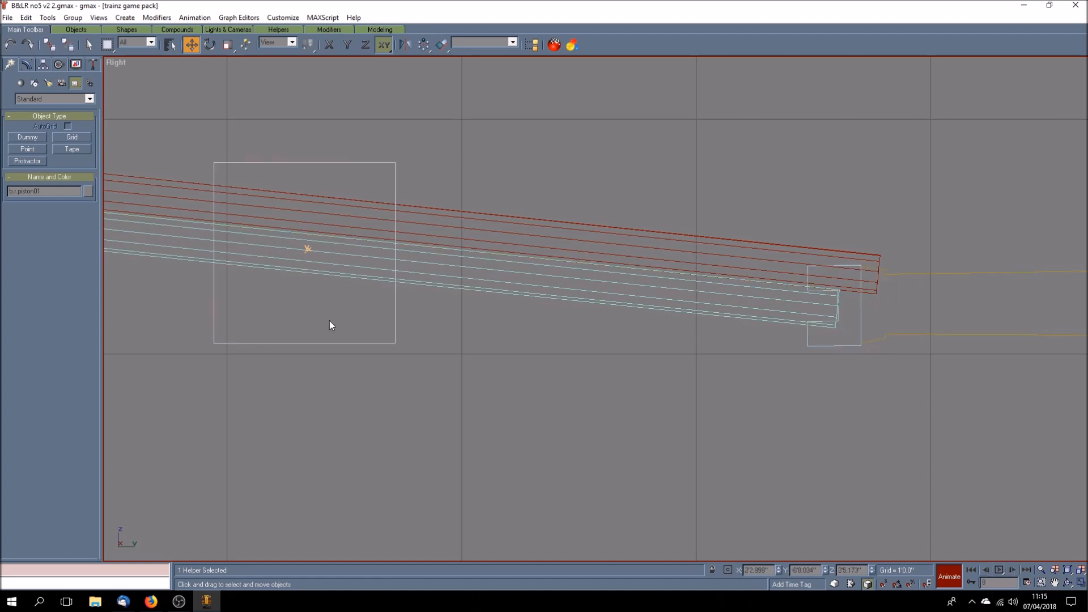
{"action": "left_click_drag", "start_coordinate": [394, 342], "coordinate": [363, 338]}
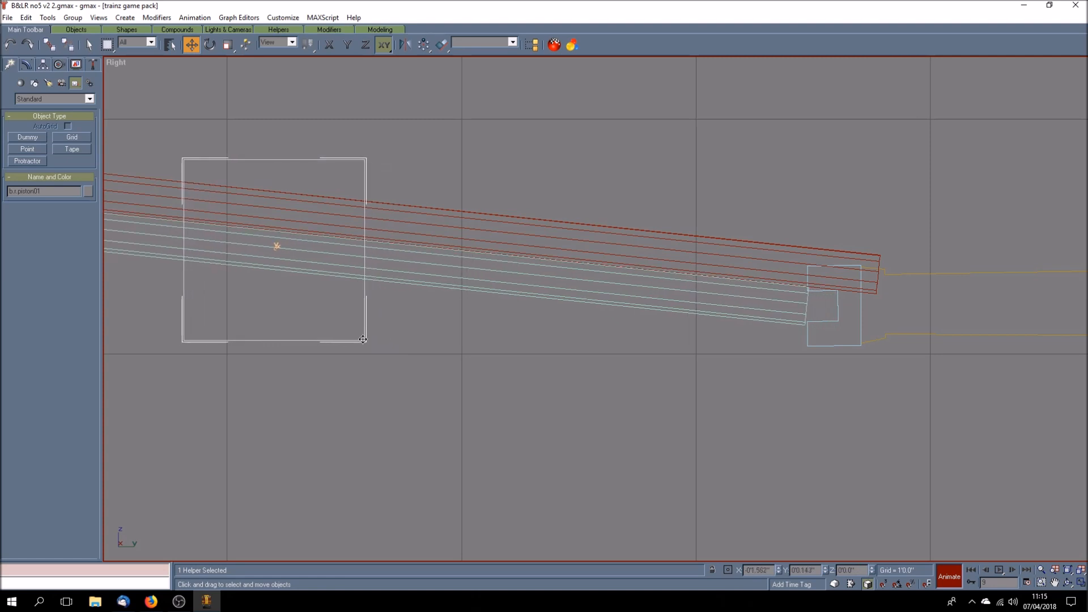
{"action": "left_click_drag", "start_coordinate": [363, 338], "coordinate": [363, 339]}
{"action": "left_click", "coordinate": [1013, 571]}
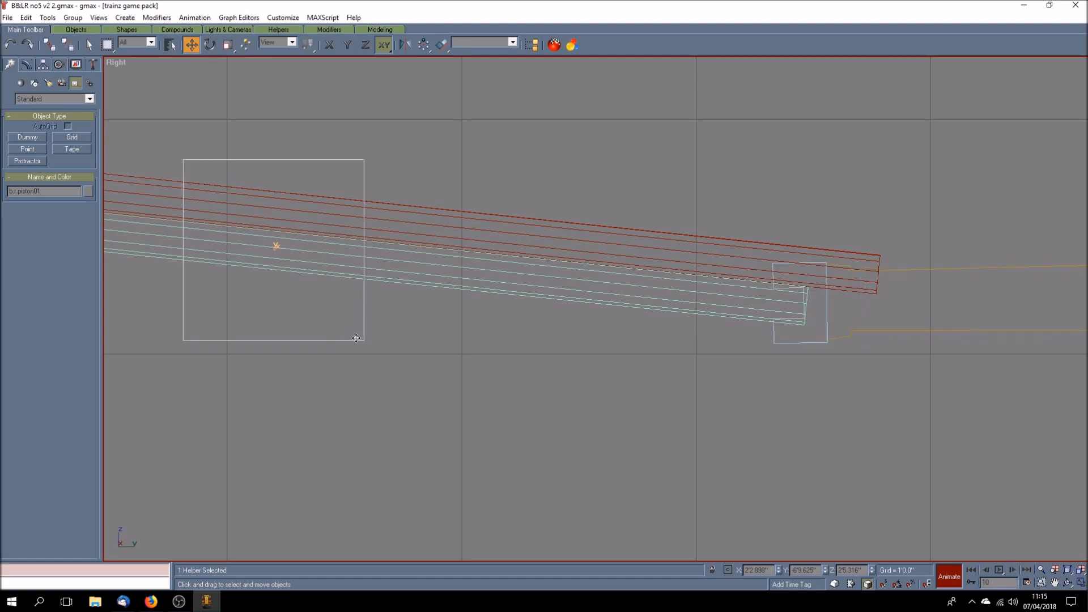
{"action": "left_click_drag", "start_coordinate": [356, 338], "coordinate": [322, 336]}
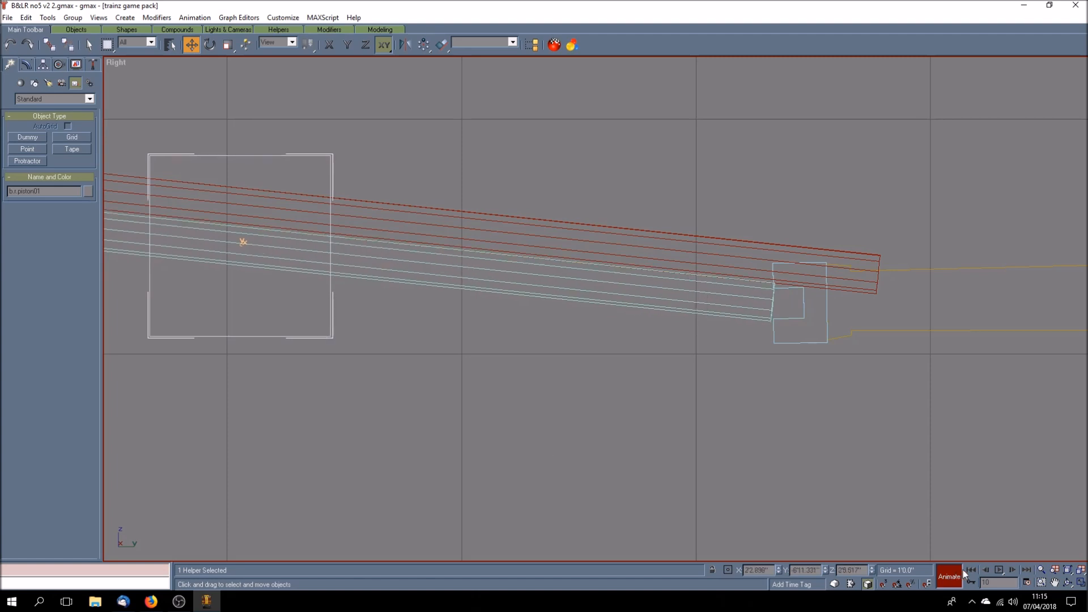
Keyframe the piston dummy at frames 11 and 12, sliding it back along the rod's slope to match the notched block
{"action": "left_click", "coordinate": [1012, 570]}
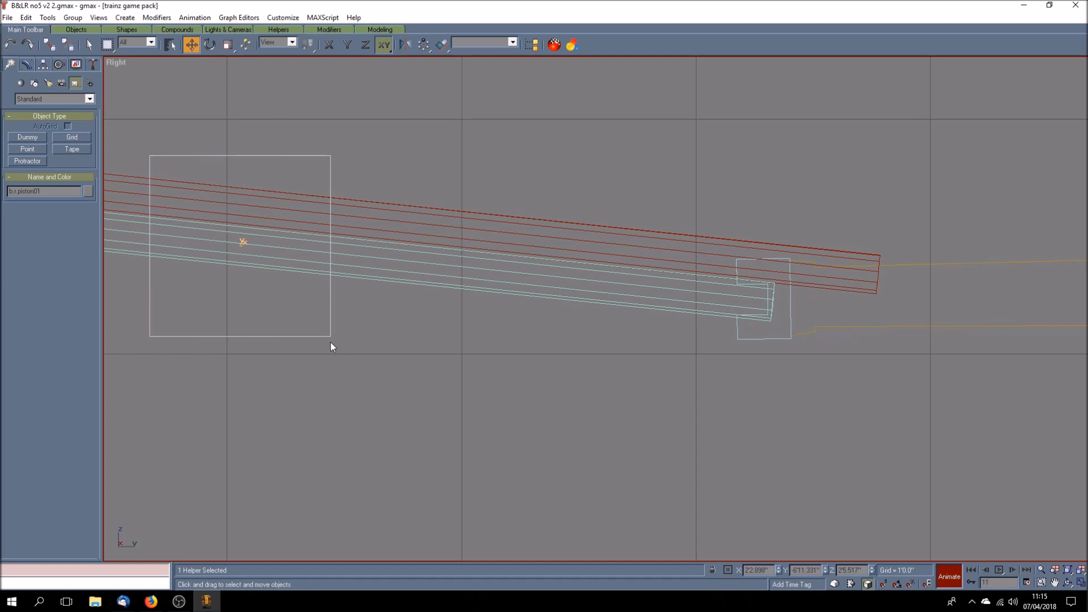
{"action": "left_click_drag", "start_coordinate": [330, 336], "coordinate": [293, 331]}
{"action": "left_click", "coordinate": [1009, 570]}
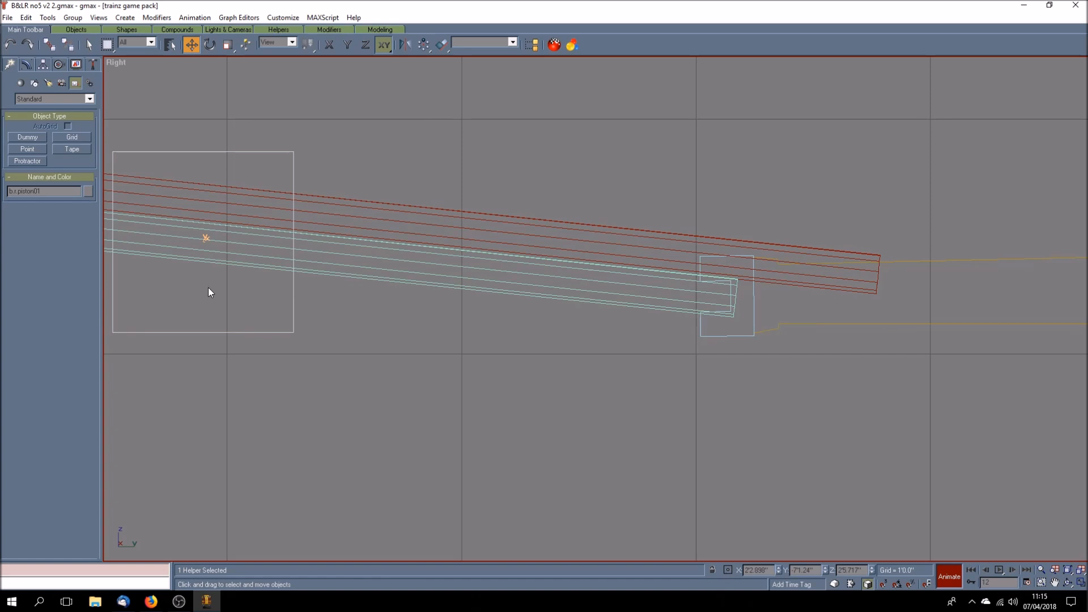
{"action": "left_click_drag", "start_coordinate": [293, 308], "coordinate": [255, 305]}
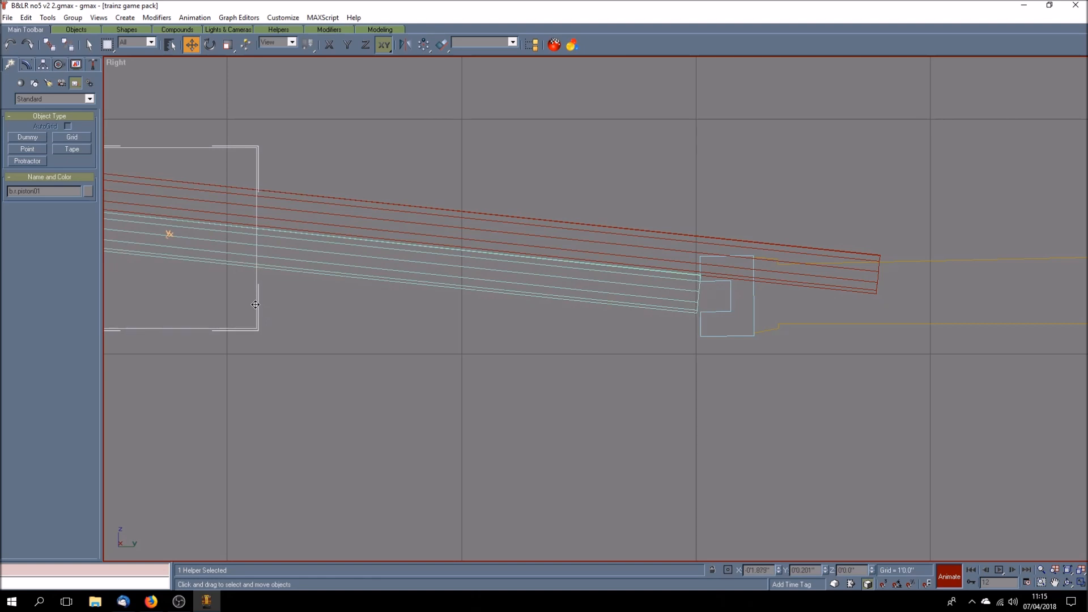
Keyframe the piston dummy at frame 13, moving it back so the rod's end lines up with the notched block
{"action": "left_click", "coordinate": [1043, 582]}
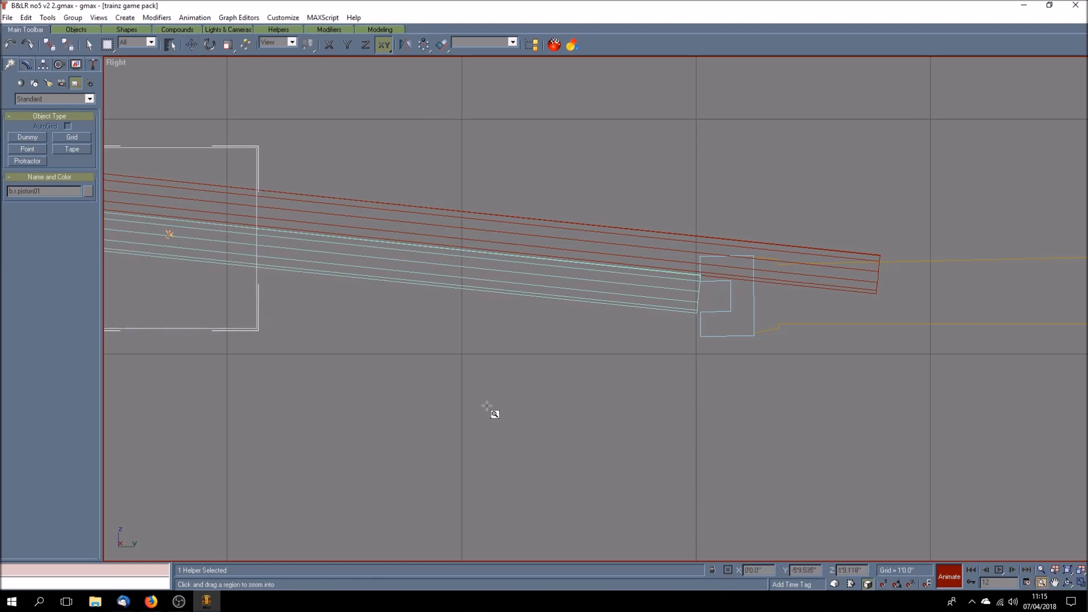
{"action": "left_click", "coordinate": [1054, 582]}
{"action": "left_click_drag", "start_coordinate": [420, 403], "coordinate": [675, 423]}
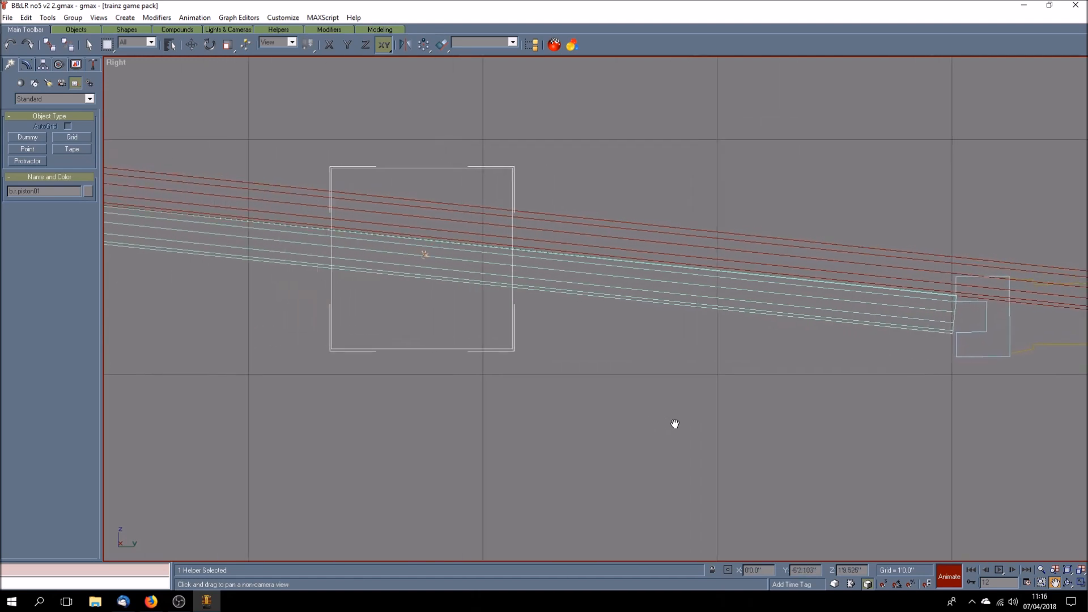
{"action": "left_click", "coordinate": [192, 46]}
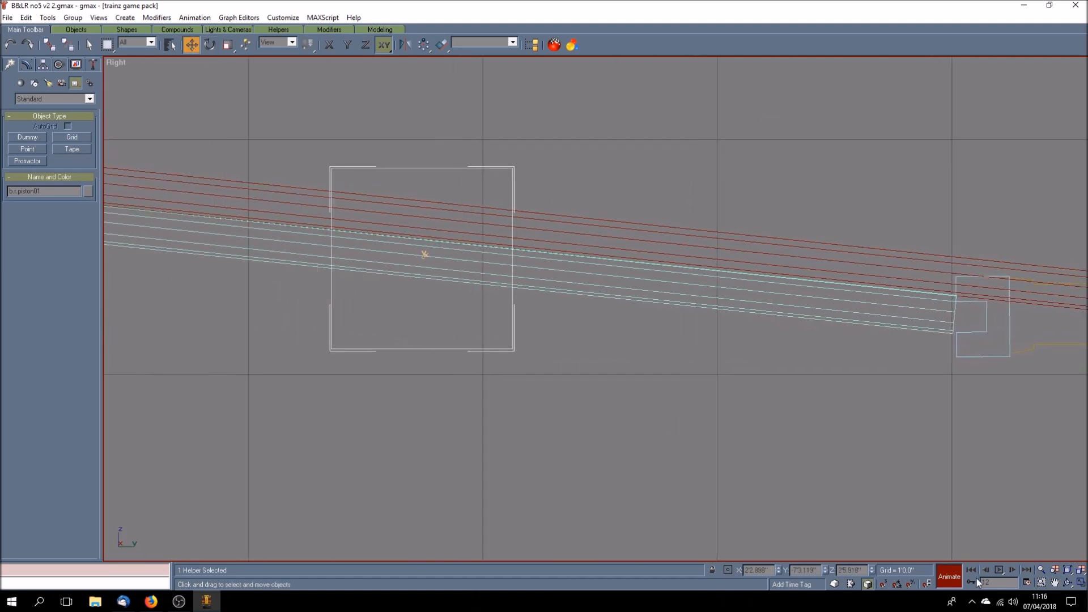
{"action": "left_click", "coordinate": [1015, 569]}
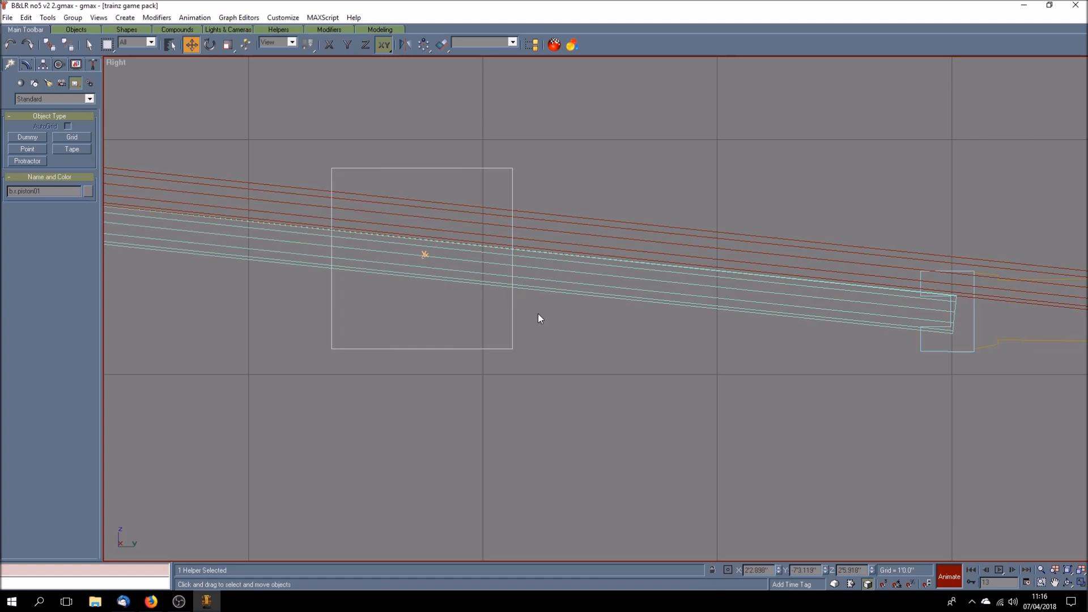
{"action": "left_click_drag", "start_coordinate": [514, 310], "coordinate": [478, 306]}
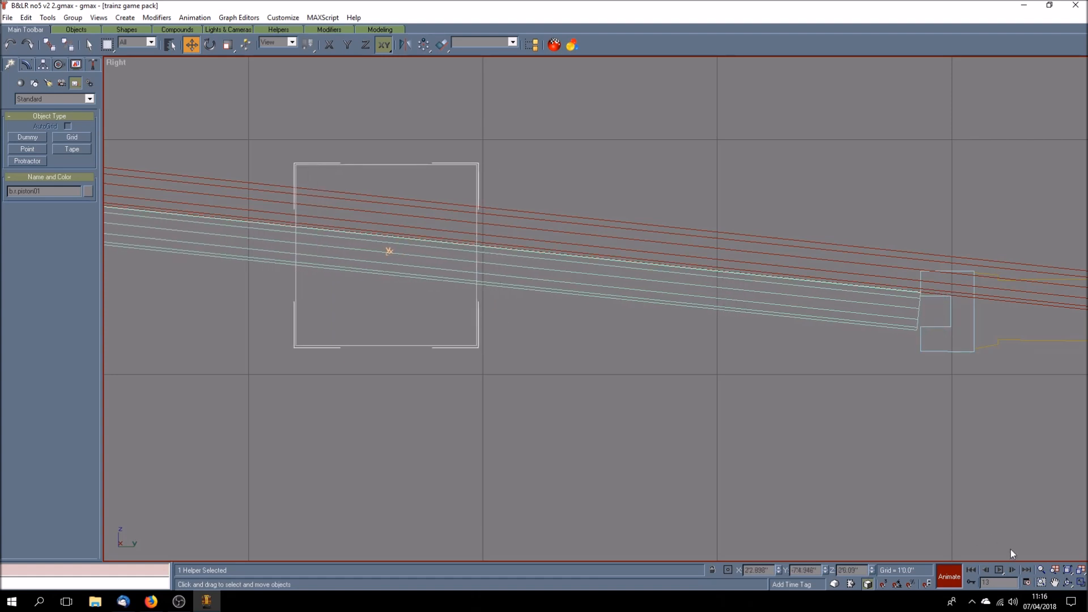
Keyframe the piston dummy at frames 14, 15 and 16, sliding it back up the slope to meet the retreating notched block
{"action": "left_click", "coordinate": [1012, 571]}
{"action": "left_click_drag", "start_coordinate": [478, 306], "coordinate": [445, 302]}
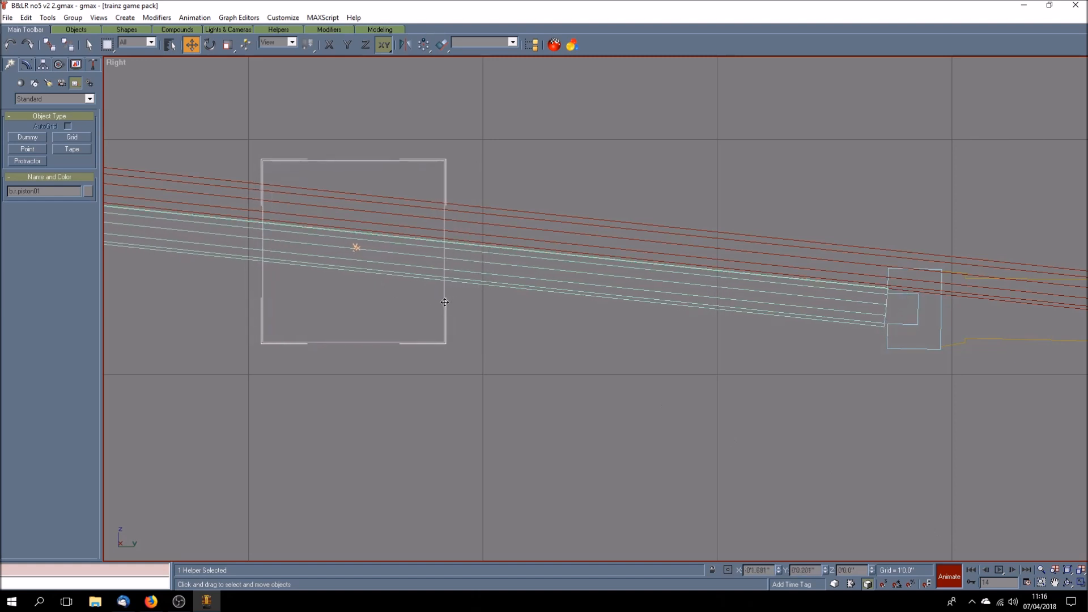
{"action": "left_click", "coordinate": [1008, 571]}
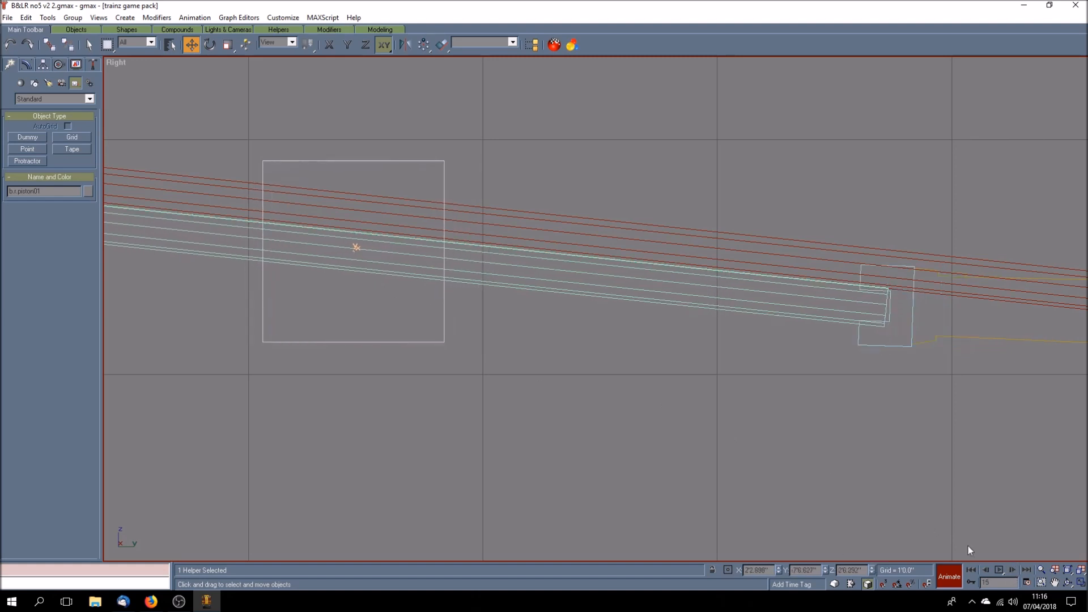
{"action": "left_click_drag", "start_coordinate": [444, 317], "coordinate": [415, 310]}
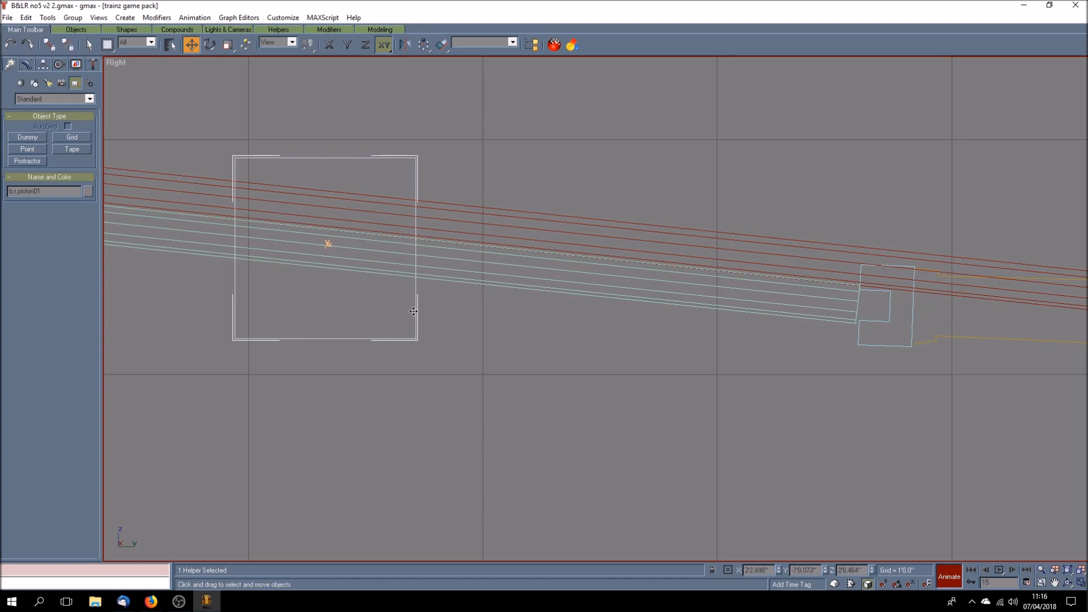
{"action": "left_click", "coordinate": [1015, 569]}
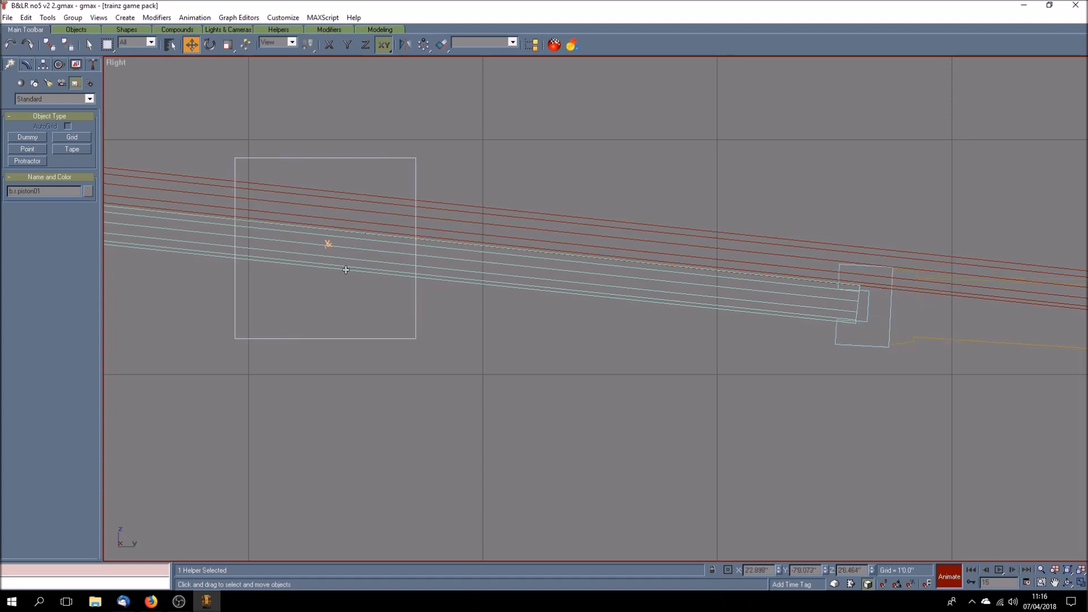
{"action": "left_click_drag", "start_coordinate": [411, 305], "coordinate": [392, 302]}
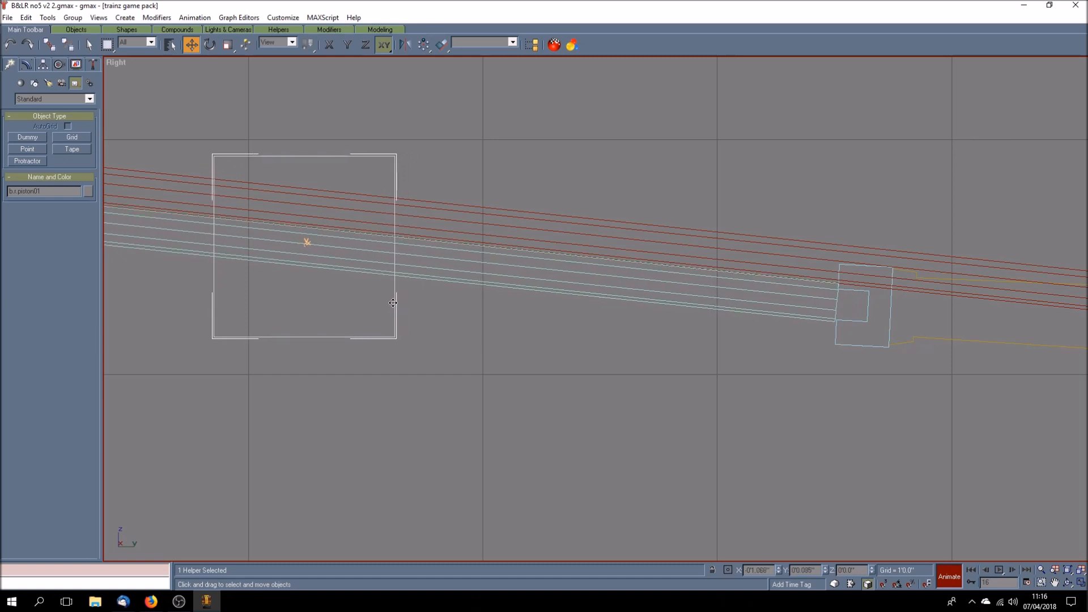
Keyframe the piston dummy at frames 17 and 18, nudging it slightly further up the slope to meet the notched block
{"action": "left_click", "coordinate": [1012, 570]}
{"action": "left_click_drag", "start_coordinate": [395, 301], "coordinate": [380, 299]}
{"action": "left_click", "coordinate": [1009, 570]}
{"action": "left_click_drag", "start_coordinate": [381, 298], "coordinate": [375, 296]}
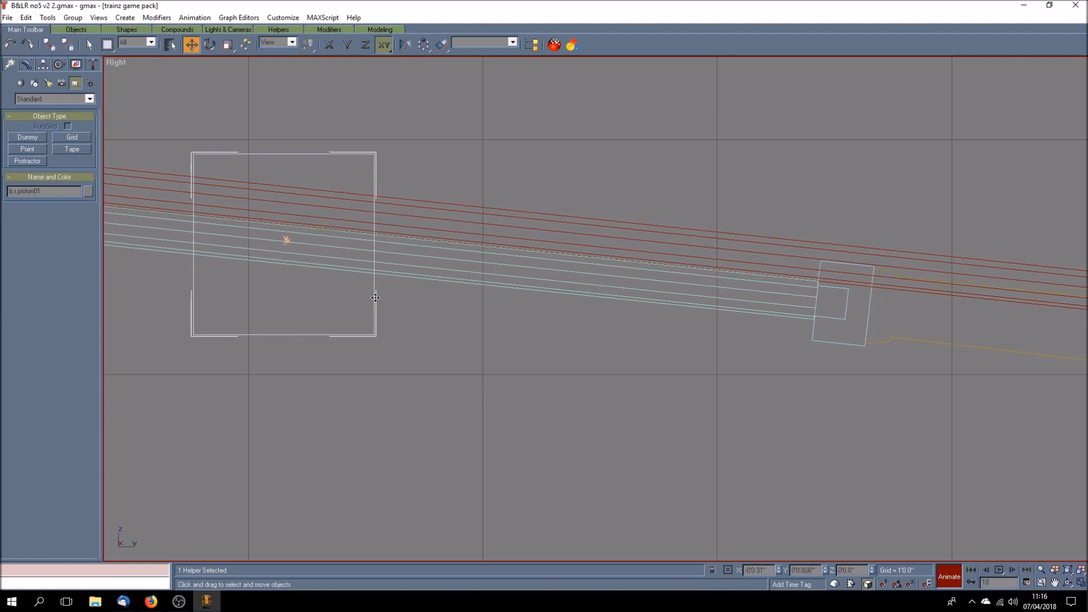
{"action": "left_click_drag", "start_coordinate": [375, 297], "coordinate": [375, 297]}
Keyframe the piston dummy at frames 19, 20 and 21, moving it down the slope as the notched block reverses direction
{"action": "left_click", "coordinate": [1012, 570]}
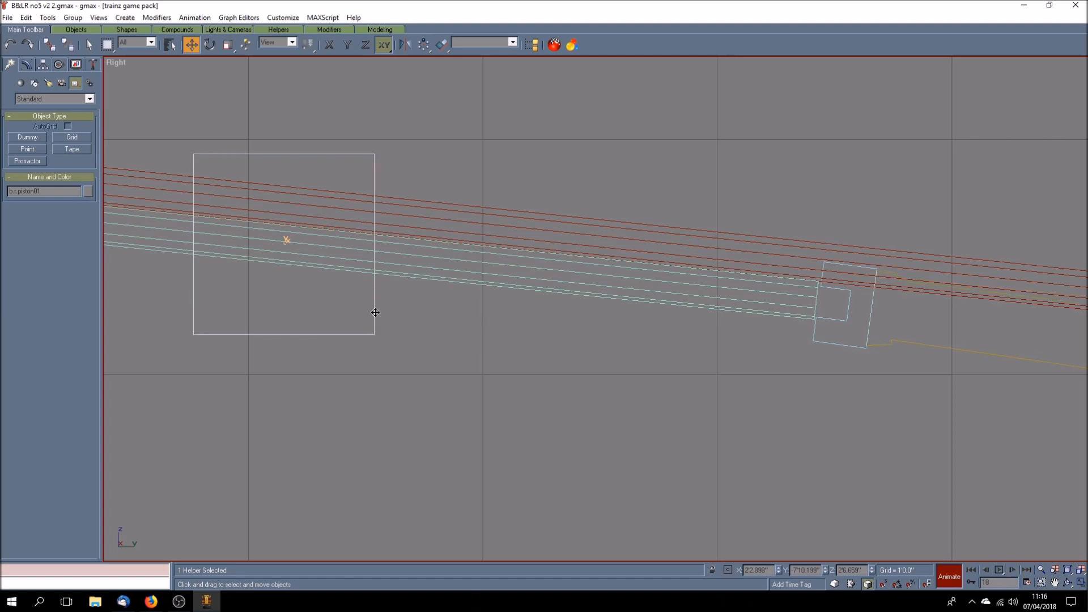
{"action": "left_click_drag", "start_coordinate": [375, 313], "coordinate": [377, 313]}
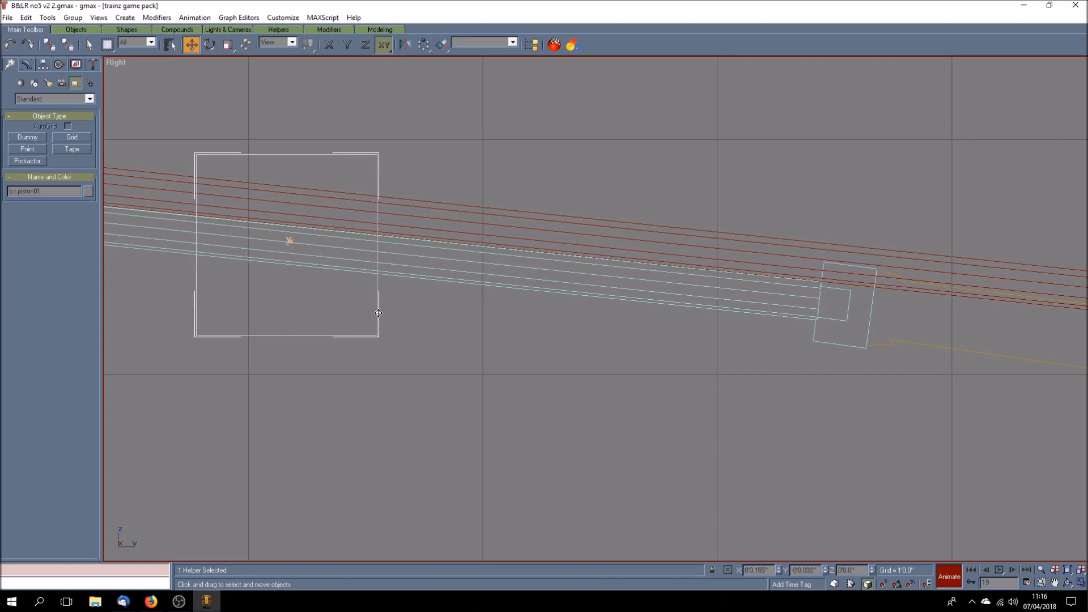
{"action": "left_click", "coordinate": [1013, 571]}
{"action": "left_click_drag", "start_coordinate": [378, 315], "coordinate": [388, 316]}
{"action": "left_click", "coordinate": [1012, 570]}
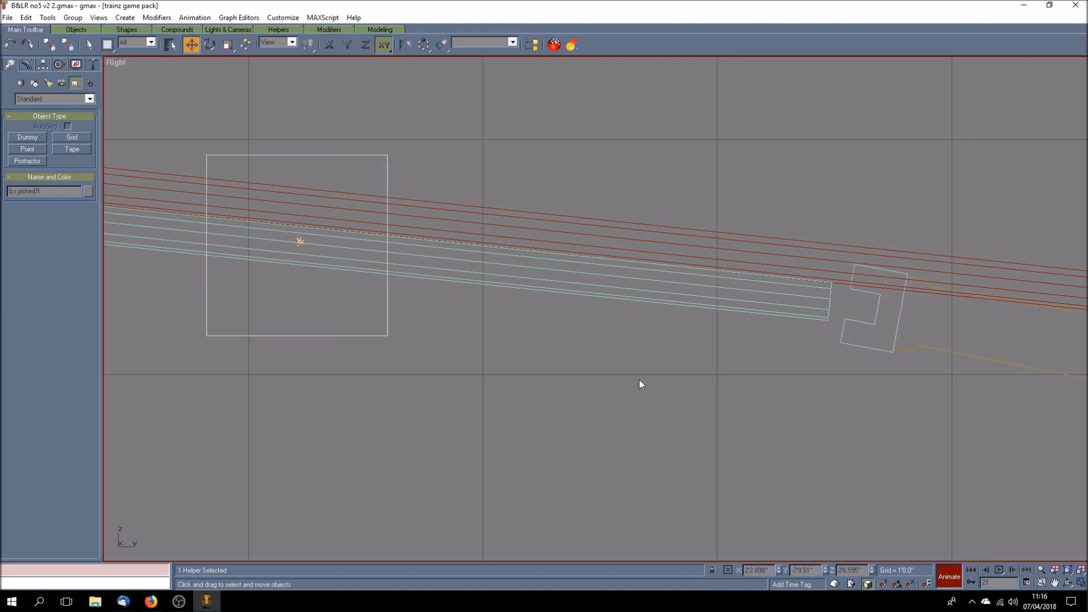
{"action": "left_click_drag", "start_coordinate": [388, 313], "coordinate": [406, 315]}
Keyframe the piston dummy at frames 22, 23 and 24, moving it down the slope so the rod's end meets the notched block
{"action": "left_click", "coordinate": [1012, 570]}
{"action": "left_click_drag", "start_coordinate": [404, 305], "coordinate": [430, 307]}
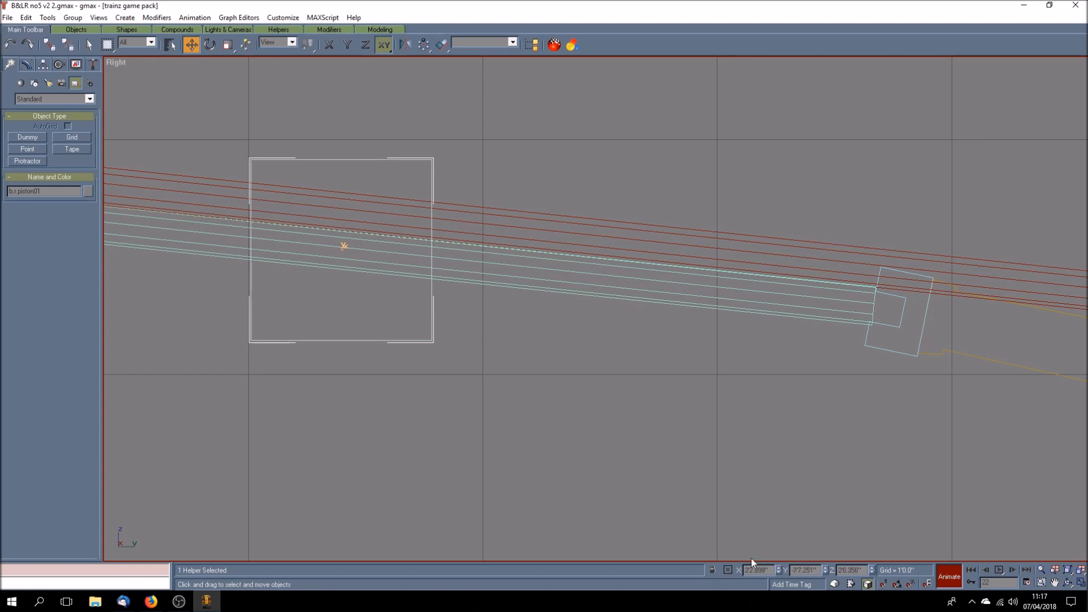
{"action": "left_click", "coordinate": [1014, 570]}
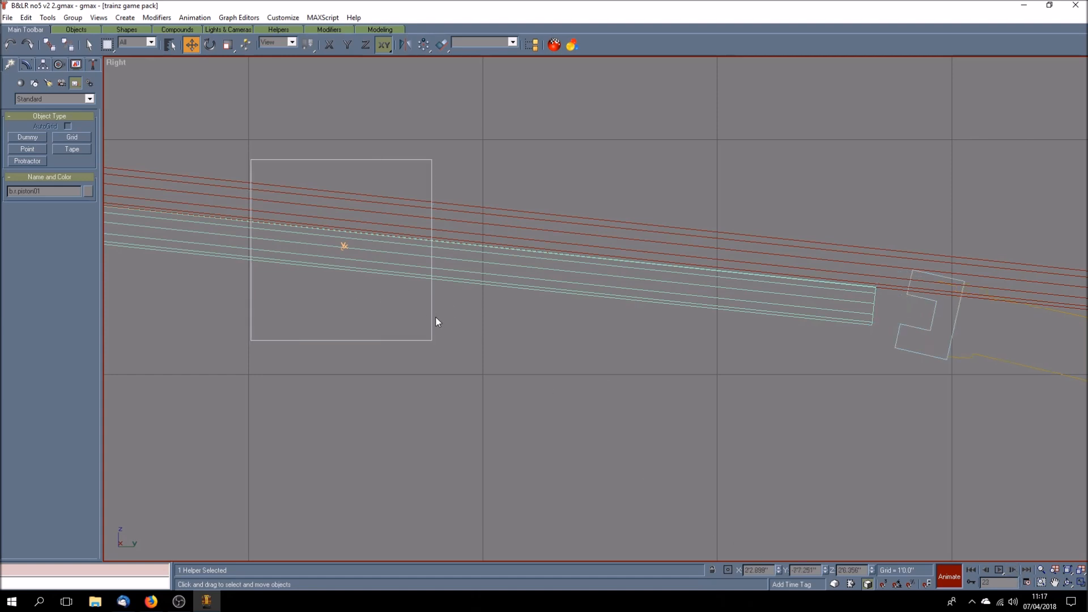
{"action": "left_click_drag", "start_coordinate": [429, 314], "coordinate": [461, 317]}
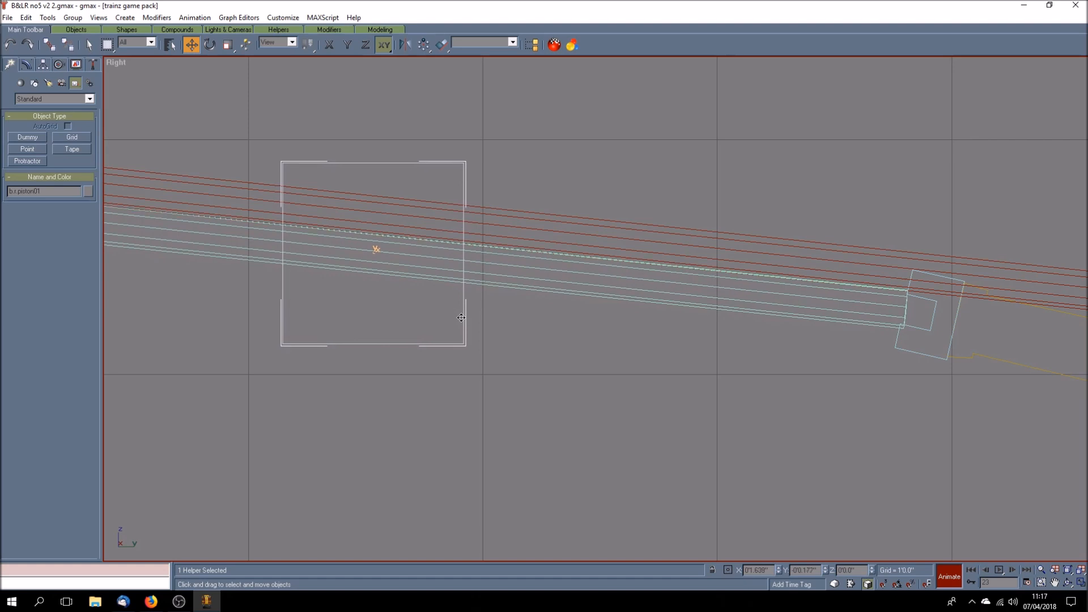
{"action": "left_click", "coordinate": [1012, 570]}
{"action": "left_click_drag", "start_coordinate": [462, 338], "coordinate": [497, 343]}
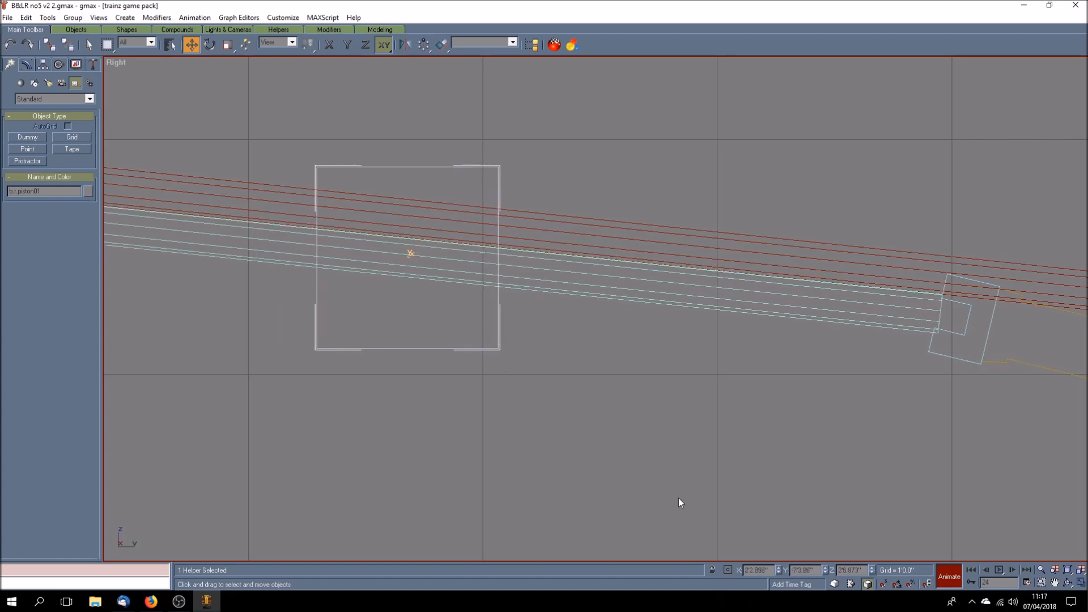
Keyframe the piston dummy at frames 25 and 26, advancing it down the slope to keep the rod's end on the notched block
{"action": "left_click", "coordinate": [1012, 570]}
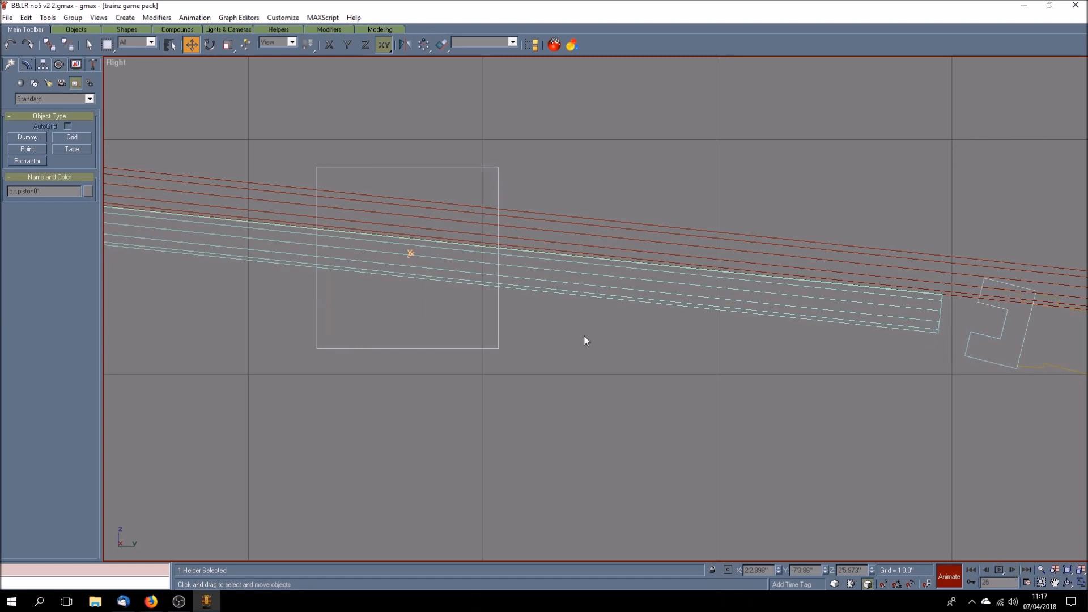
{"action": "left_click_drag", "start_coordinate": [499, 328], "coordinate": [536, 331]}
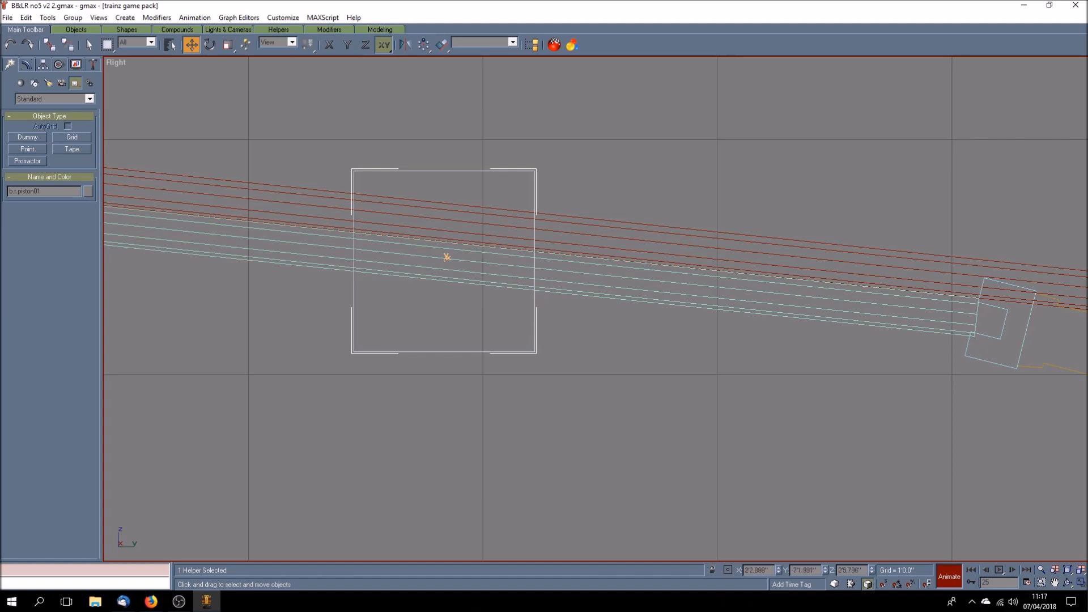
{"action": "left_click", "coordinate": [1054, 582]}
{"action": "left_click_drag", "start_coordinate": [931, 473], "coordinate": [702, 453]}
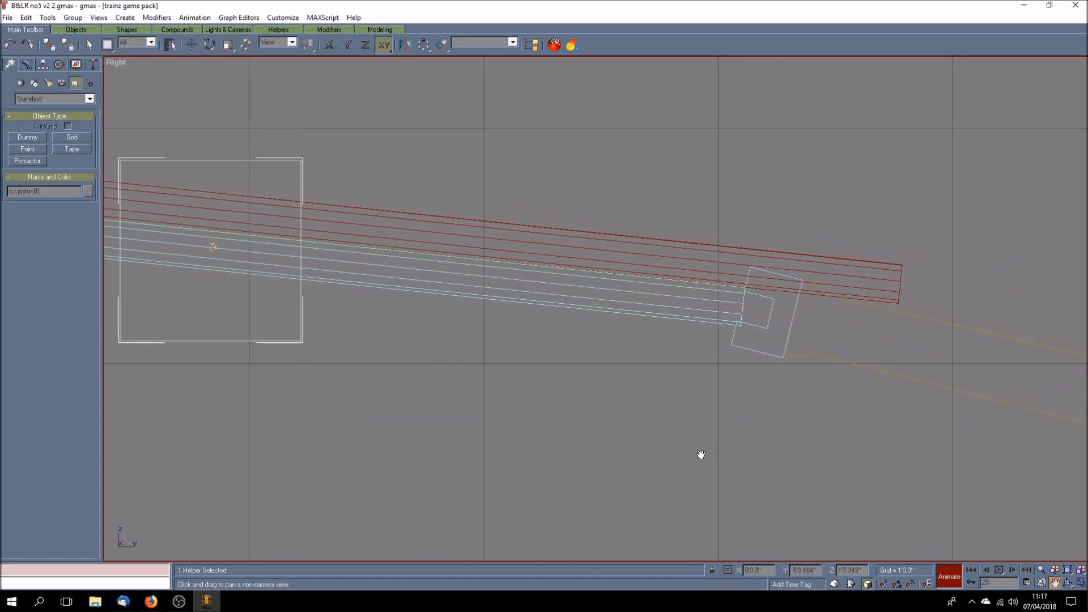
{"action": "left_click", "coordinate": [191, 44]}
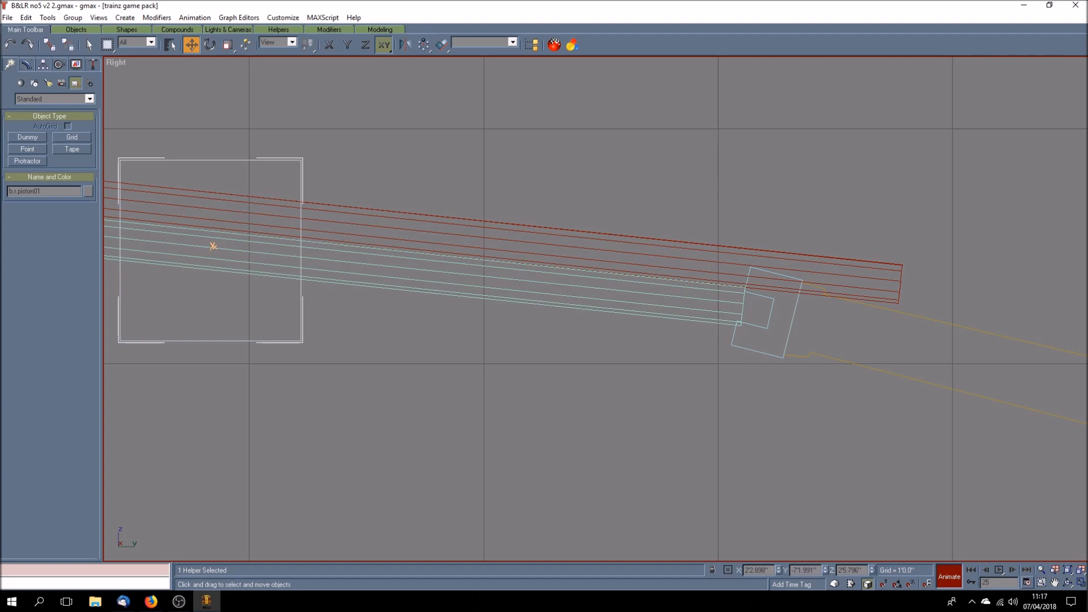
{"action": "left_click", "coordinate": [1013, 570]}
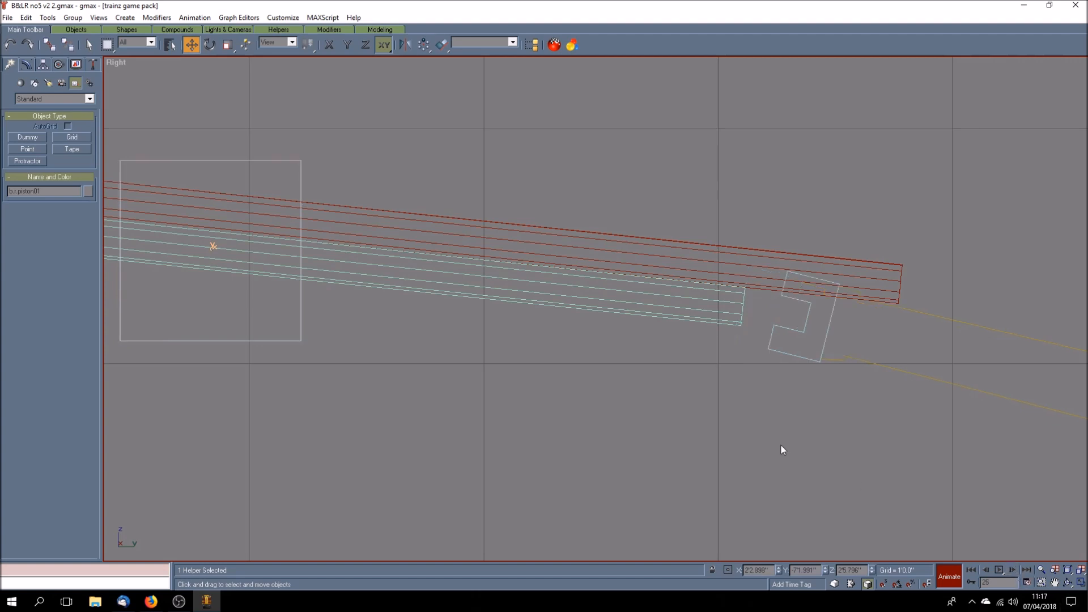
{"action": "left_click_drag", "start_coordinate": [304, 333], "coordinate": [339, 337]}
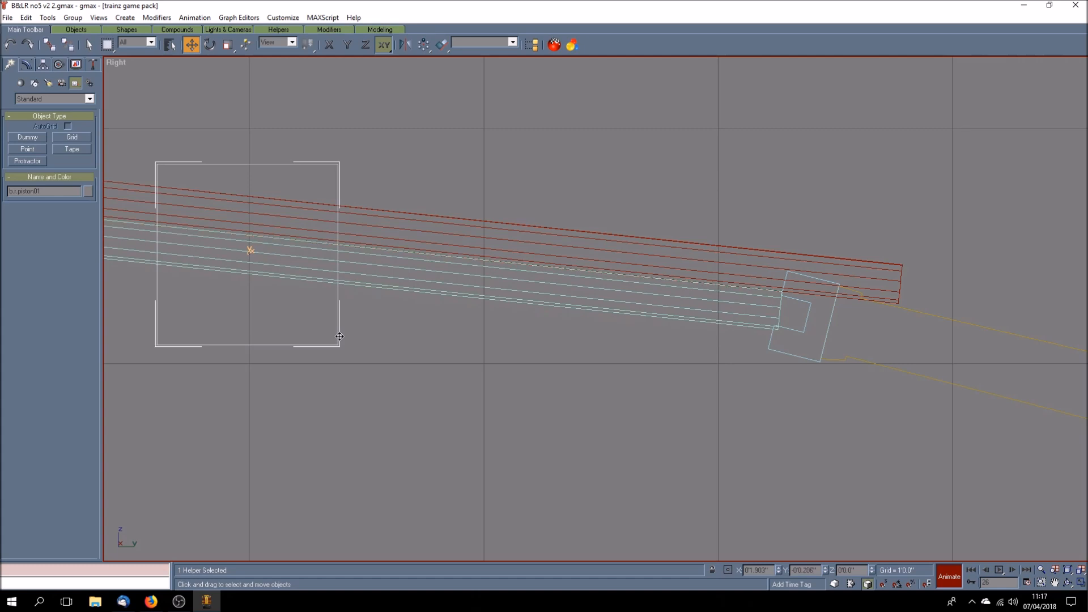
Keyframe the piston dummy at frames 27 and 28, advancing it along the rod's slope to the notched block's inner edge
{"action": "left_click", "coordinate": [1013, 570]}
{"action": "left_click_drag", "start_coordinate": [340, 323], "coordinate": [371, 327]}
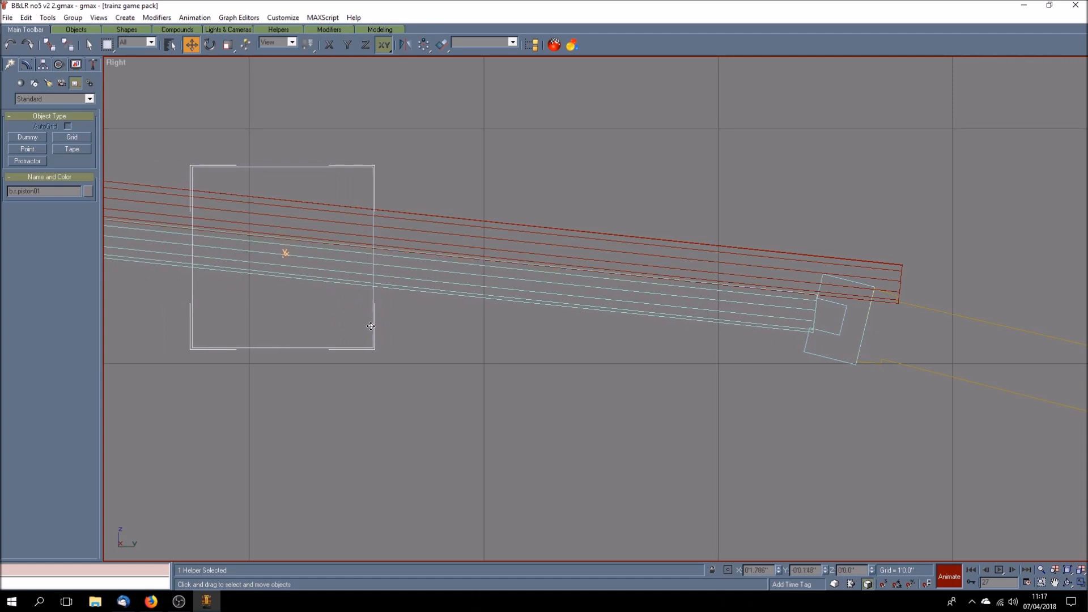
{"action": "left_click_drag", "start_coordinate": [371, 327], "coordinate": [371, 327]}
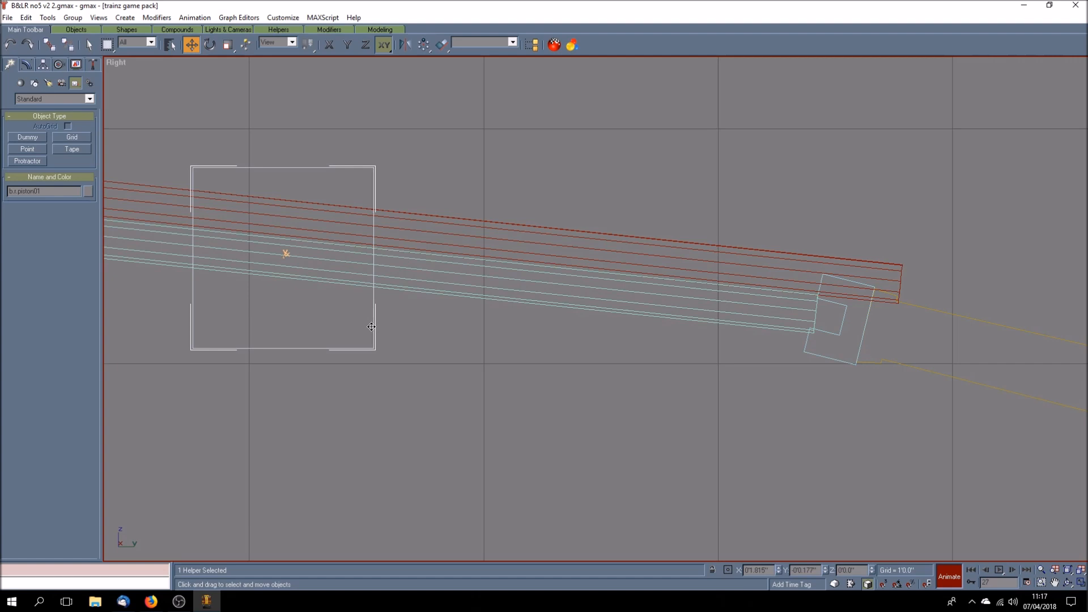
{"action": "left_click", "coordinate": [1012, 570]}
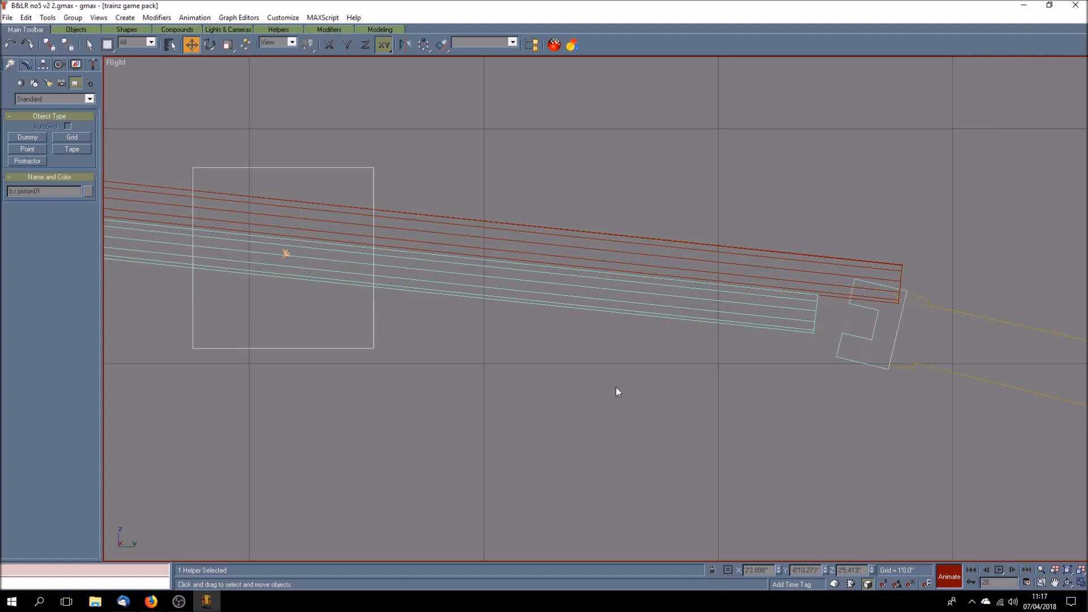
{"action": "left_click_drag", "start_coordinate": [371, 345], "coordinate": [404, 348]}
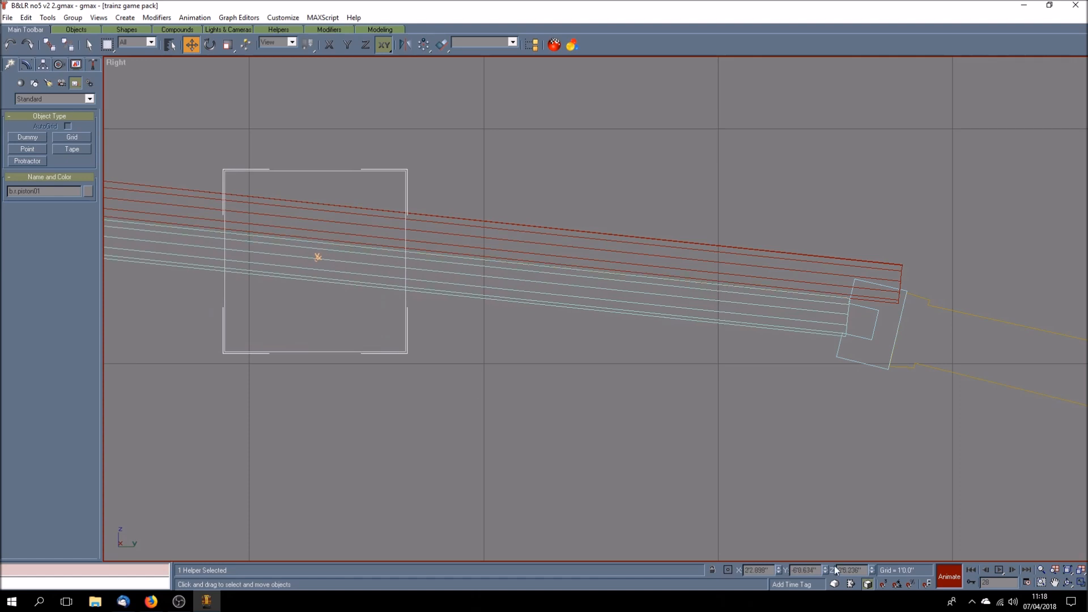
Keyframe the piston dummy at frames 29 and 30 to meet the notched block, and turn off animation recording
{"action": "left_click", "coordinate": [1018, 573]}
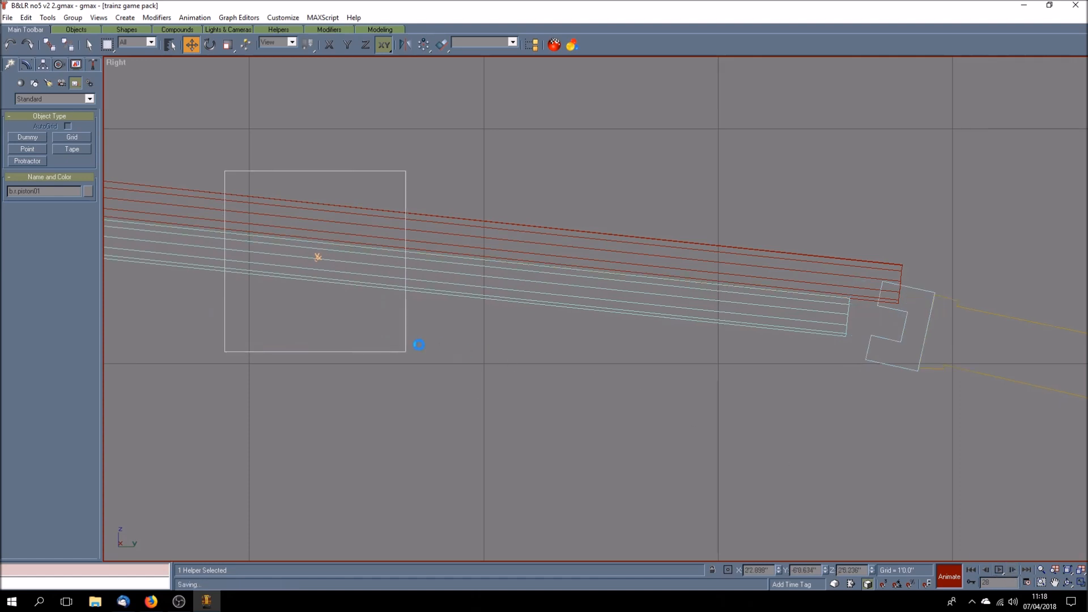
{"action": "left_click_drag", "start_coordinate": [407, 344], "coordinate": [433, 348]}
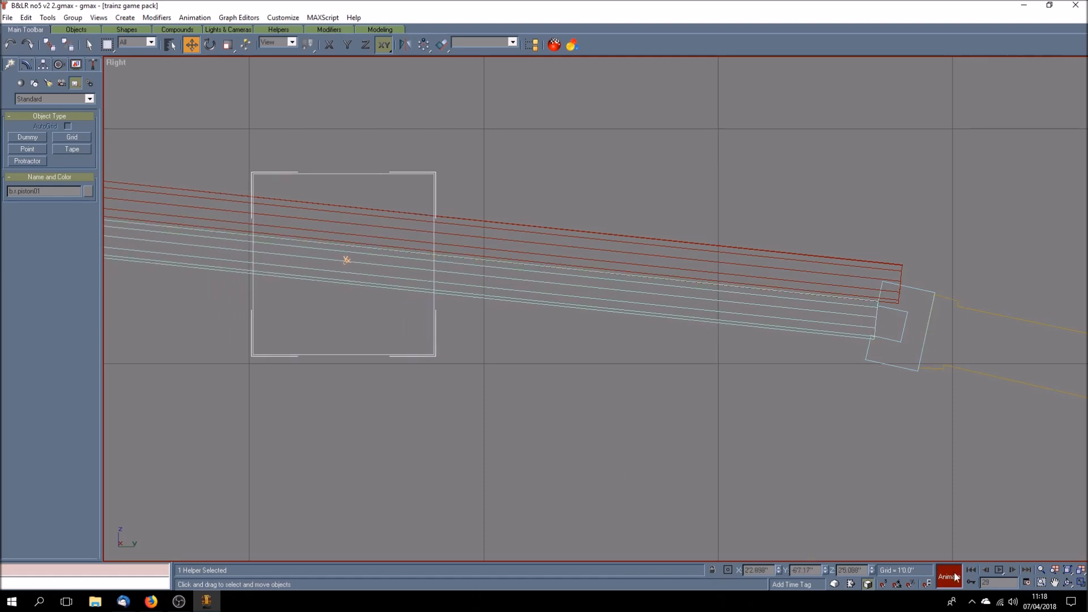
{"action": "left_click", "coordinate": [1013, 570]}
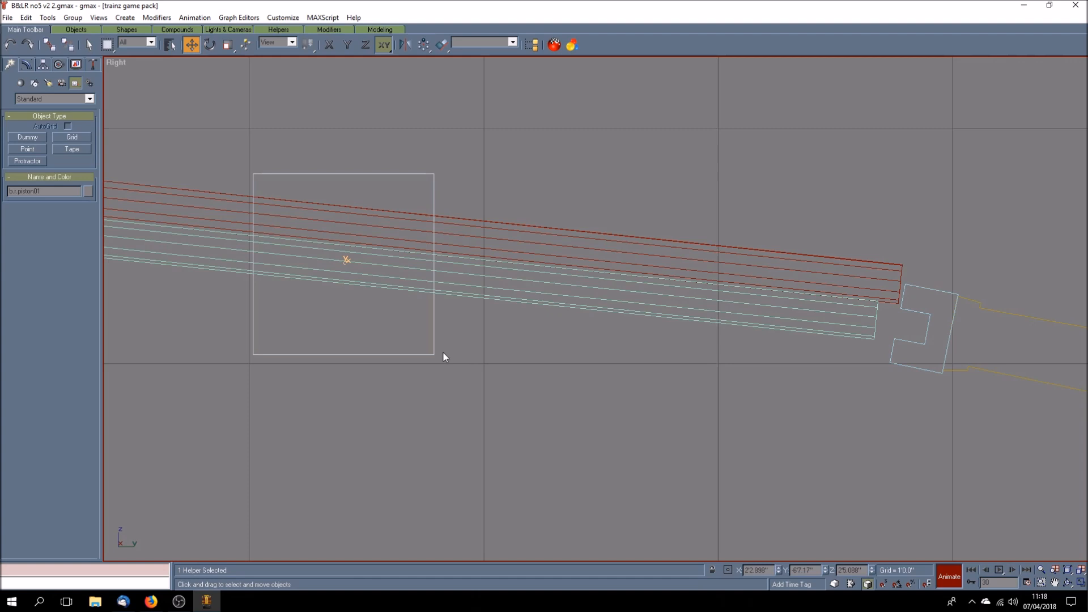
{"action": "left_click_drag", "start_coordinate": [433, 352], "coordinate": [455, 354]}
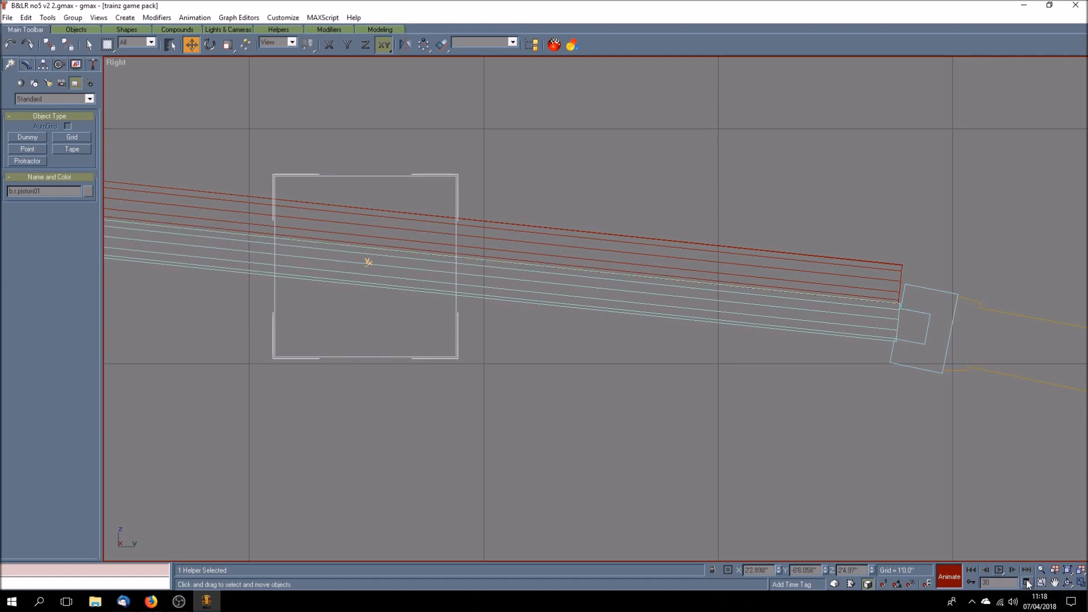
{"action": "left_click", "coordinate": [1012, 569]}
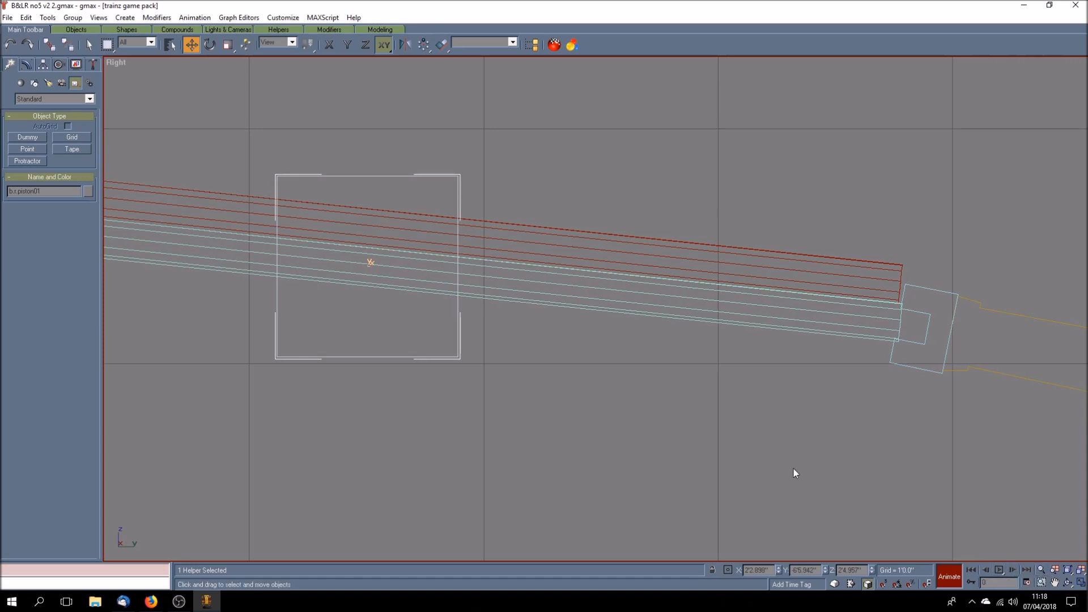
{"action": "left_click", "coordinate": [963, 577]}
Deselect the dummy, play the animation to check the piston rod's motion, and return to frame 0
{"action": "left_click", "coordinate": [665, 429]}
{"action": "scroll", "coordinate": [662, 423], "scroll_direction": "down", "scroll_amount": 2}
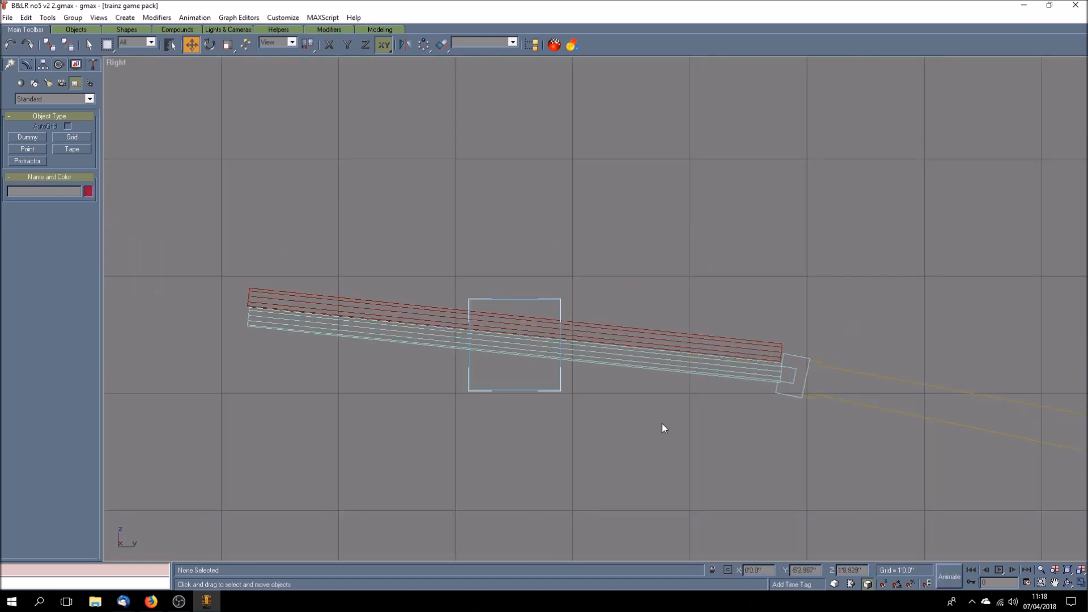
{"action": "scroll", "coordinate": [662, 423], "scroll_direction": "down", "scroll_amount": 1}
{"action": "left_click", "coordinate": [1000, 570]}
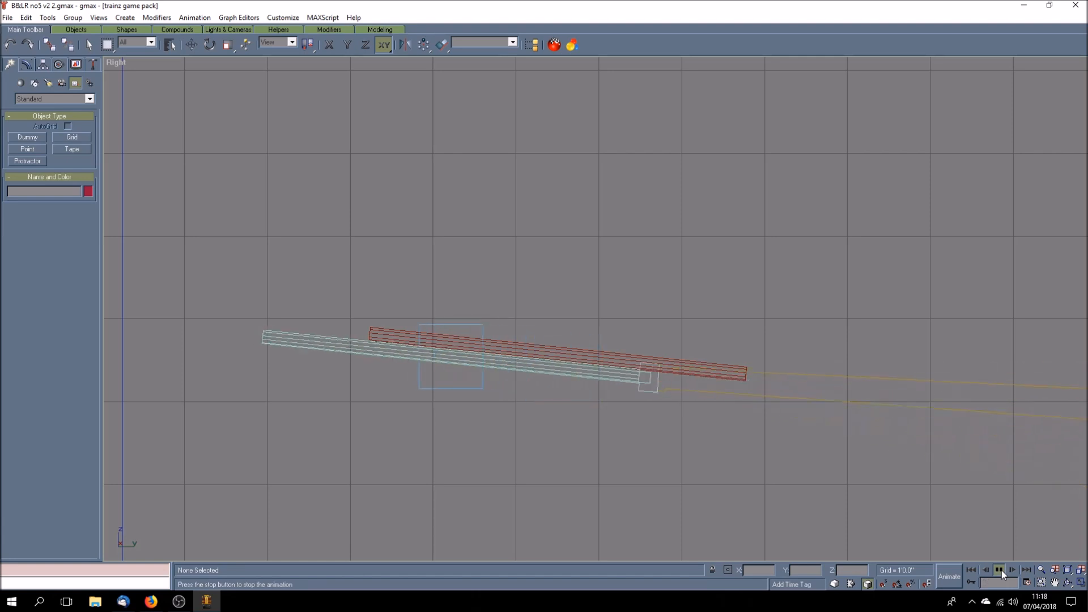
{"action": "left_click", "coordinate": [1001, 570]}
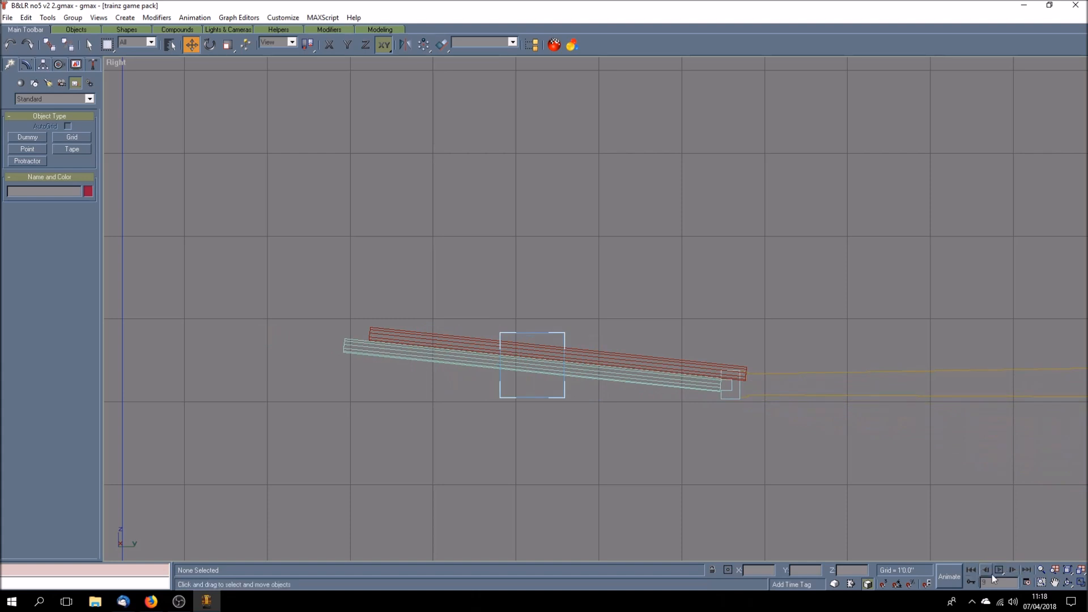
{"action": "left_click", "coordinate": [972, 570]}
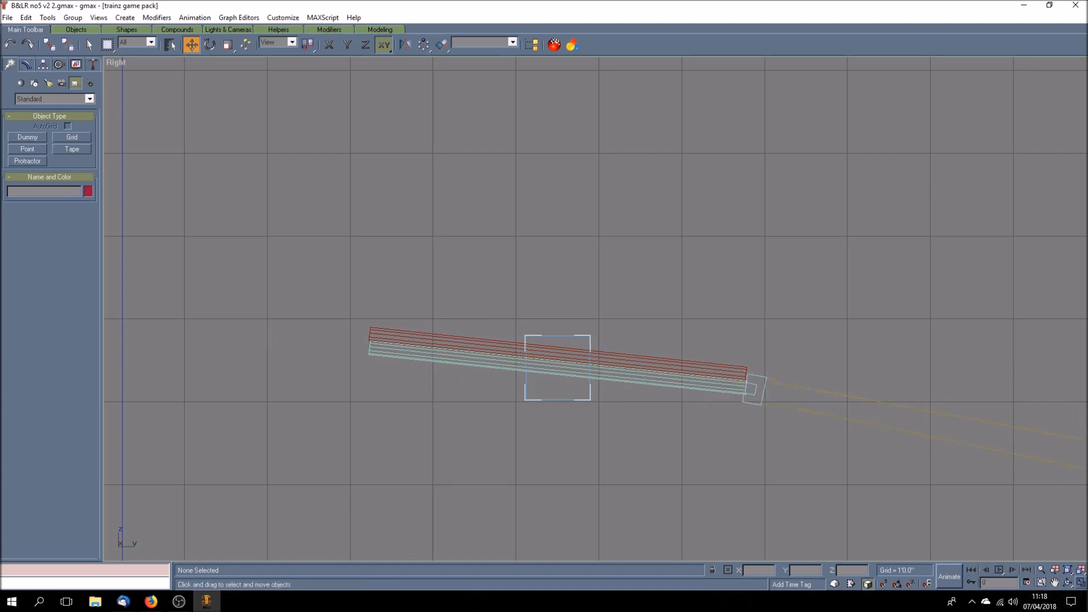
Restore the four-viewport layout and delete the red reference cylinder above the piston rod
{"action": "left_click", "coordinate": [1081, 583]}
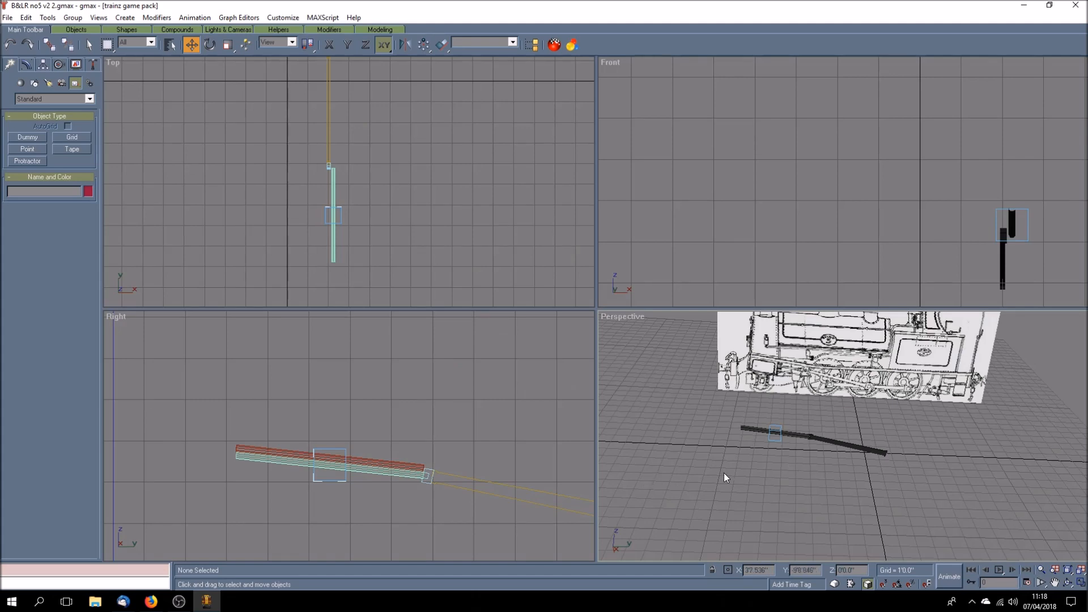
{"action": "left_click", "coordinate": [361, 462]}
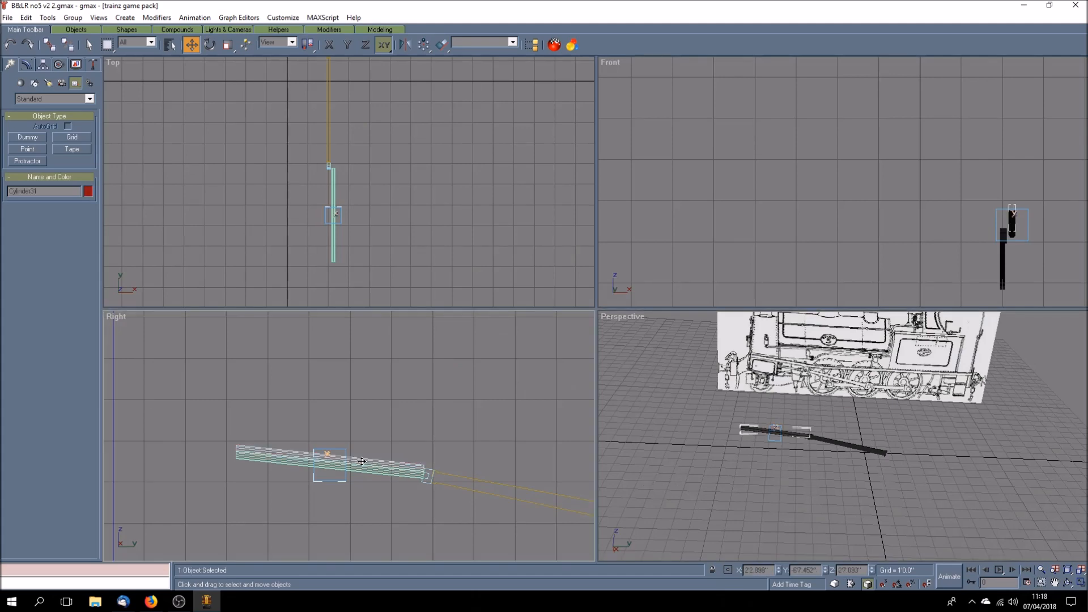
{"action": "left_click", "coordinate": [362, 461]}
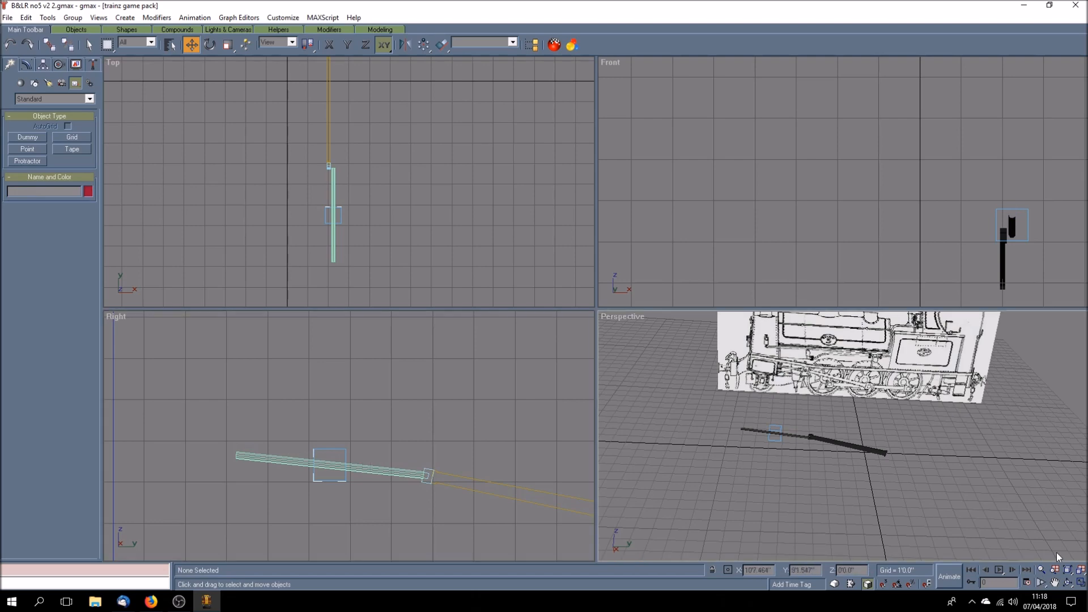
Play the animation with only the piston and connecting rods visible to check their motion, and return to frame 0
{"action": "left_click", "coordinate": [1000, 570]}
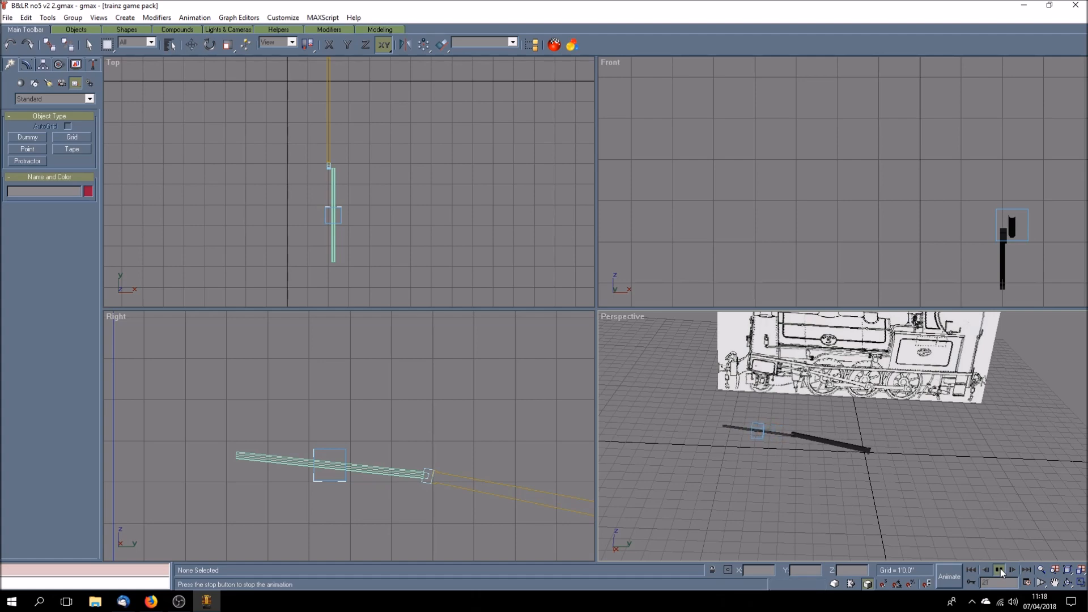
{"action": "left_click", "coordinate": [999, 569]}
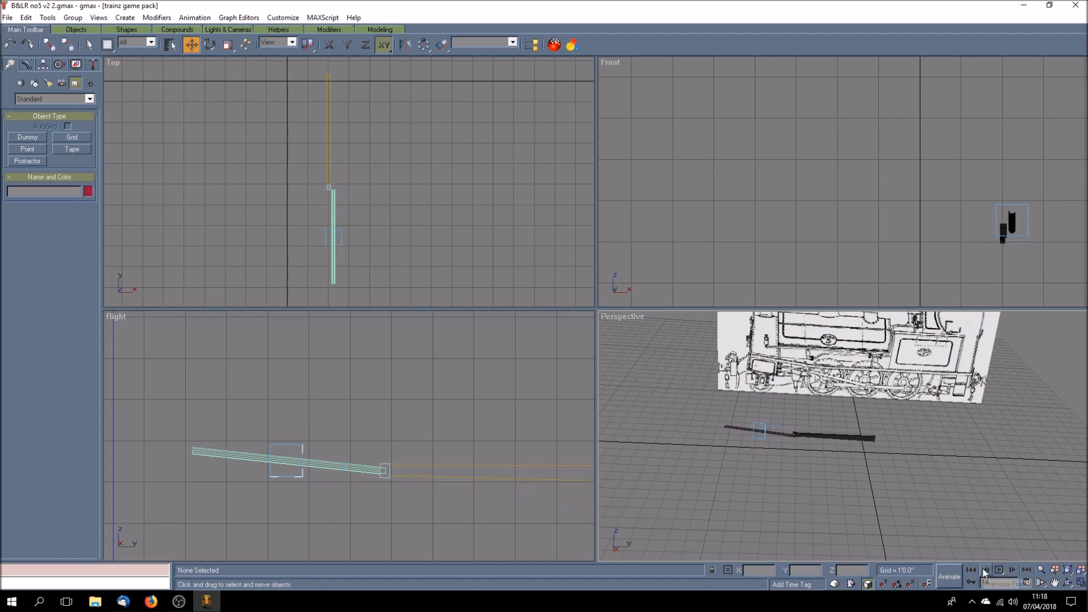
{"action": "left_click", "coordinate": [971, 569]}
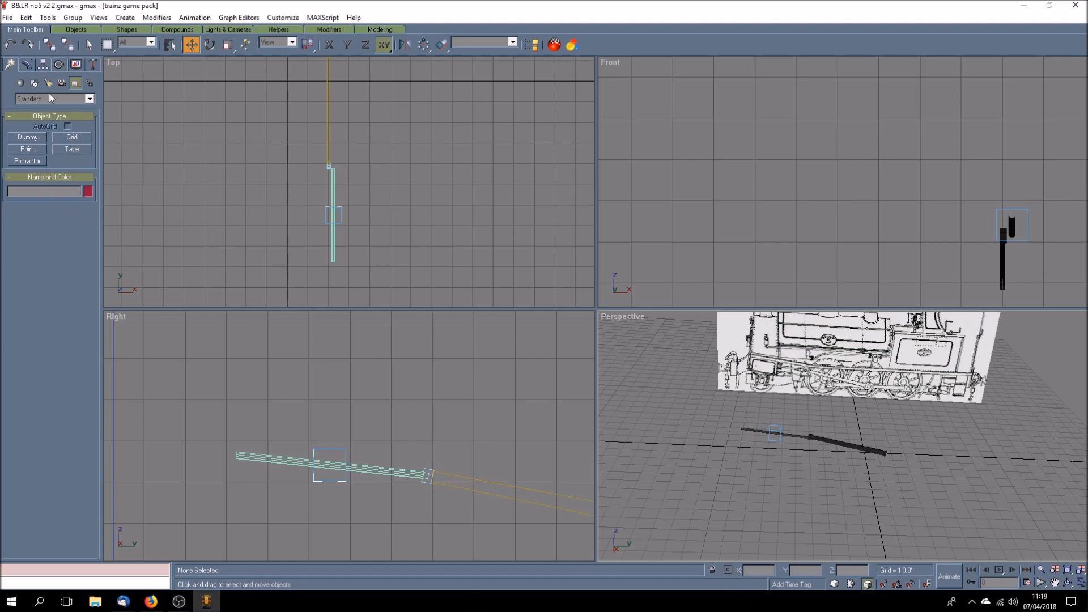
Unhide all the locomotive parts, play the animation in the enlarged Perspective view, and return to frame 0
{"action": "left_click", "coordinate": [75, 65]}
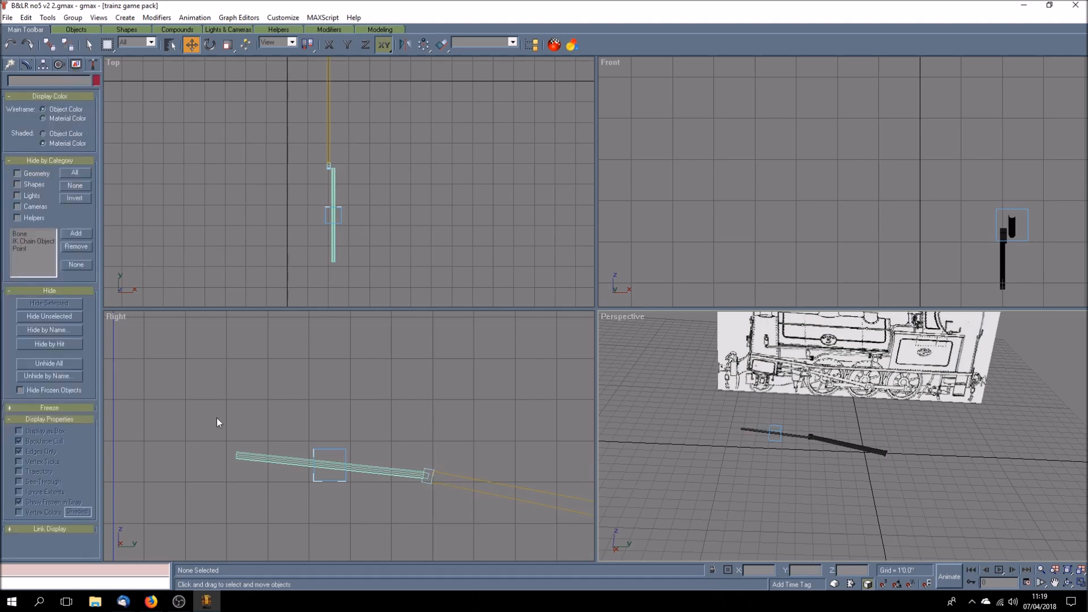
{"action": "left_click", "coordinate": [59, 365]}
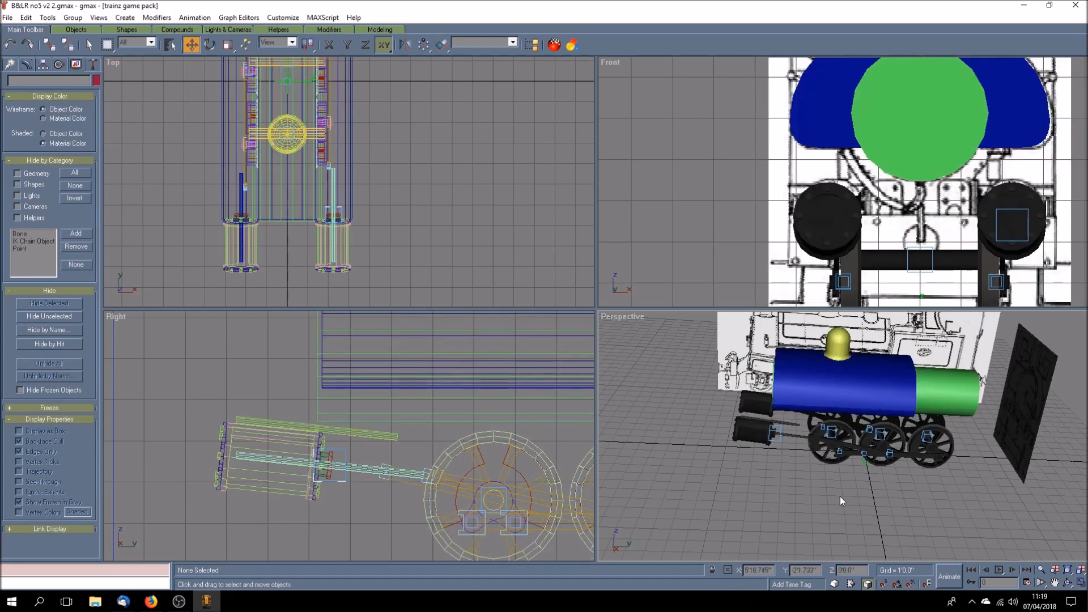
{"action": "left_click", "coordinate": [1080, 583]}
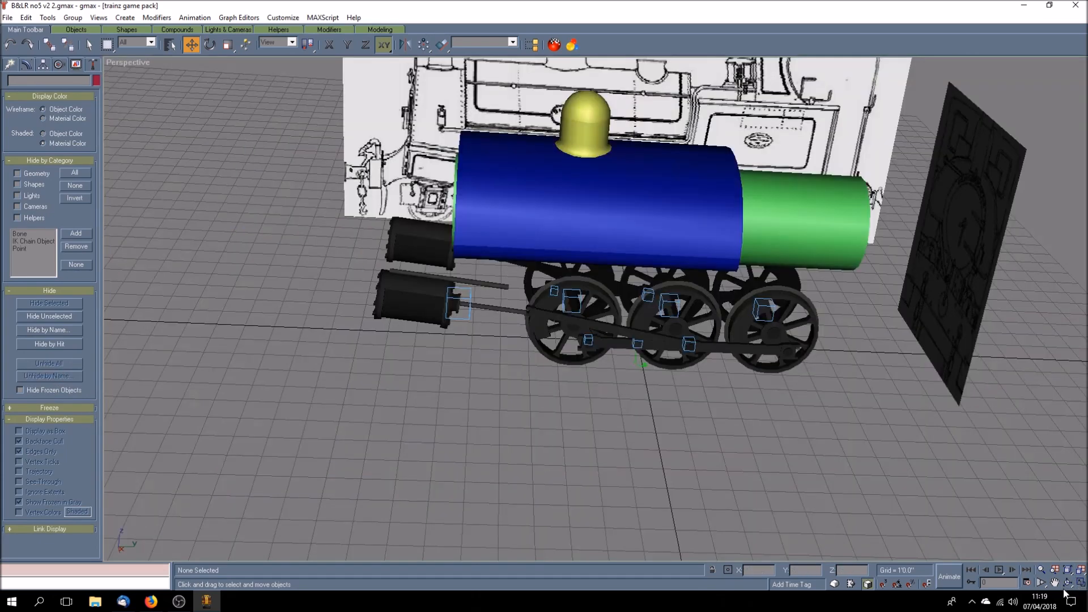
{"action": "left_click", "coordinate": [1067, 582]}
{"action": "left_click_drag", "start_coordinate": [657, 427], "coordinate": [636, 417]}
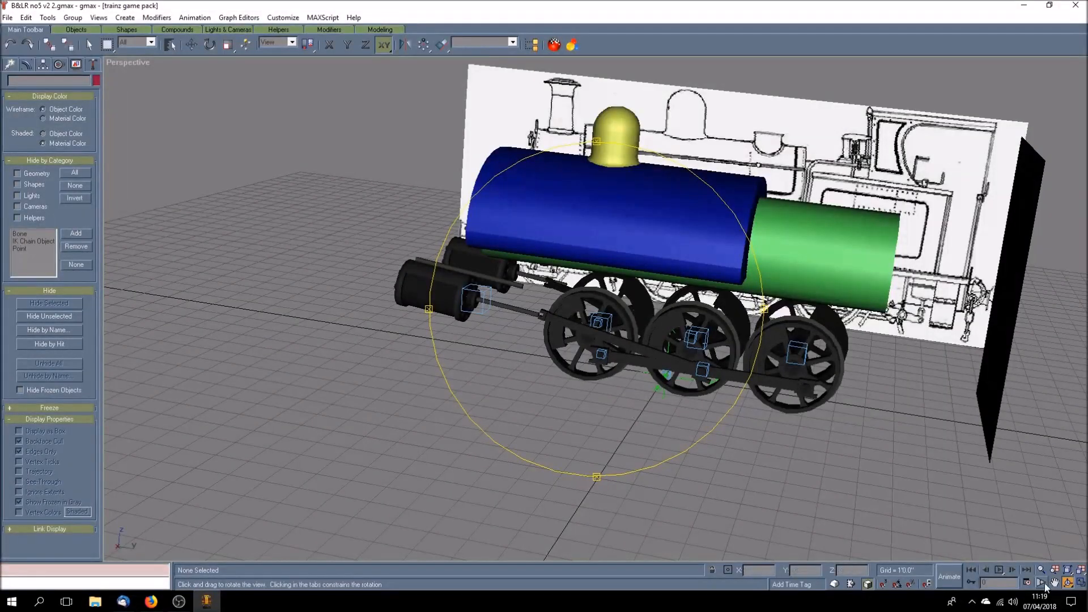
{"action": "left_click", "coordinate": [1000, 570]}
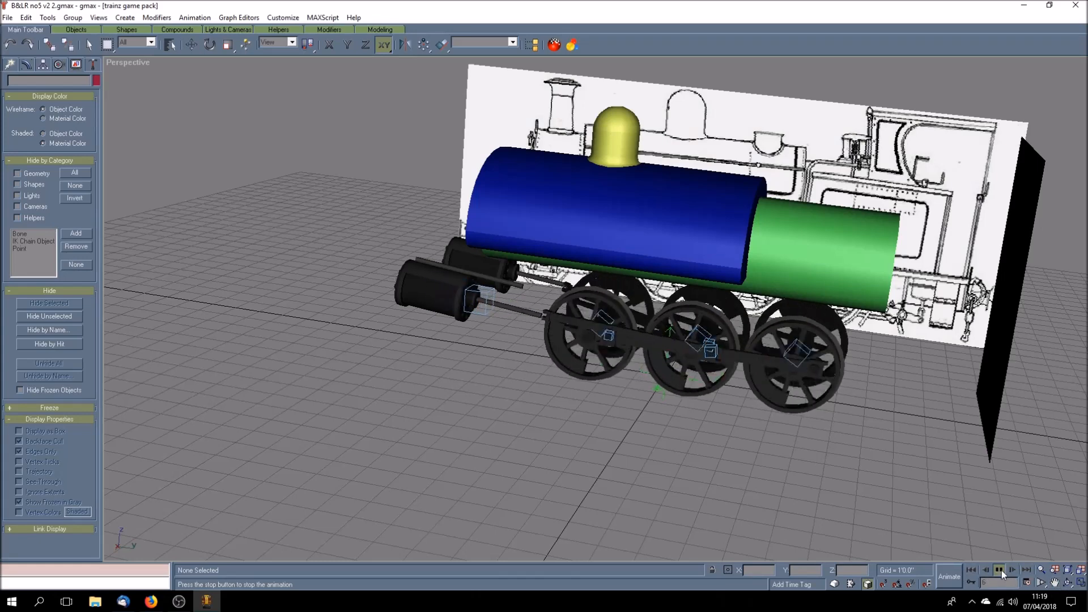
{"action": "left_click", "coordinate": [1000, 570]}
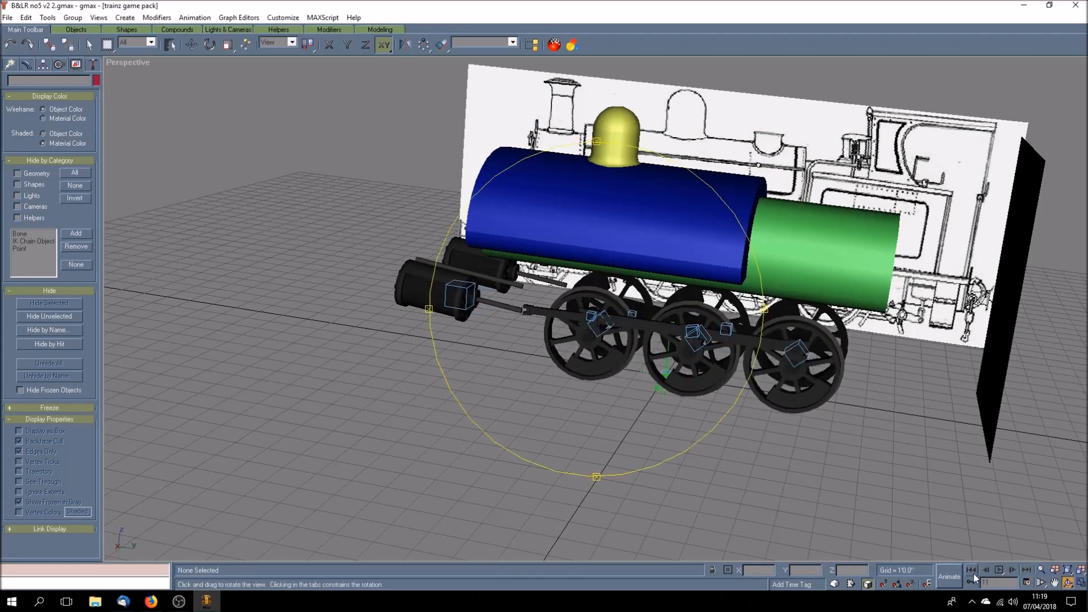
{"action": "left_click", "coordinate": [971, 571]}
Play the animation in the enlarged Right view to check the piston rod's travel through the cylinder, and return to frame 0
{"action": "left_click", "coordinate": [1080, 582]}
{"action": "left_click", "coordinate": [1055, 582]}
{"action": "left_click_drag", "start_coordinate": [326, 479], "coordinate": [398, 433]}
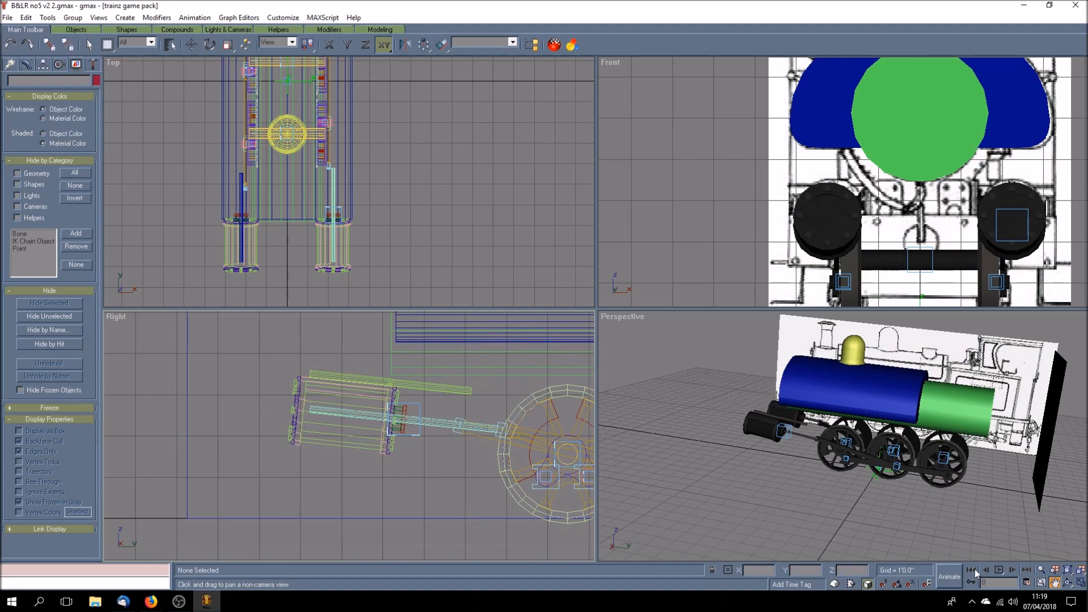
{"action": "left_click", "coordinate": [1080, 582]}
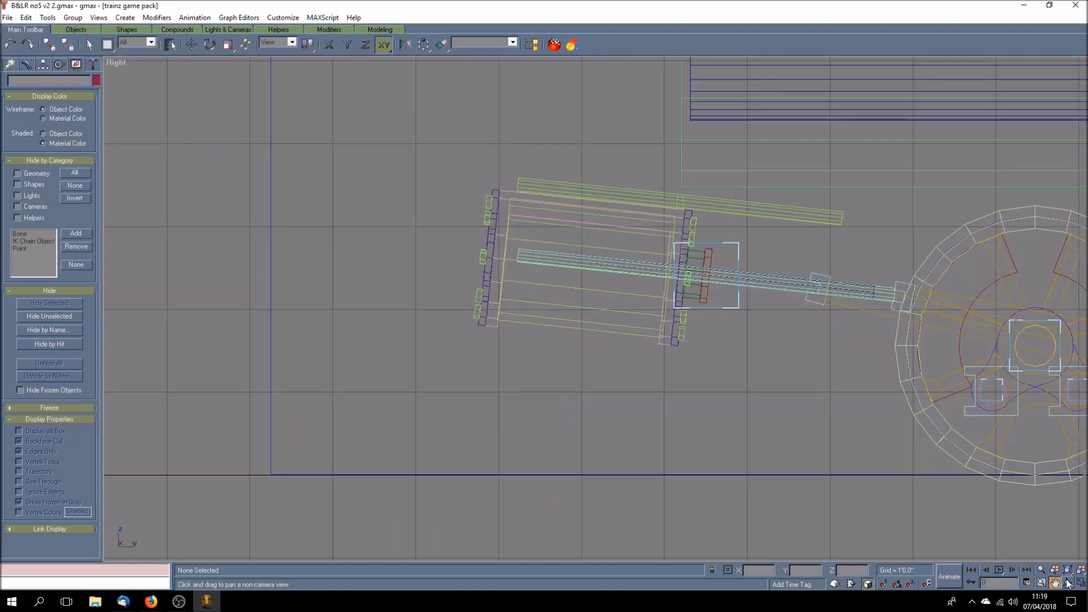
{"action": "left_click", "coordinate": [999, 569]}
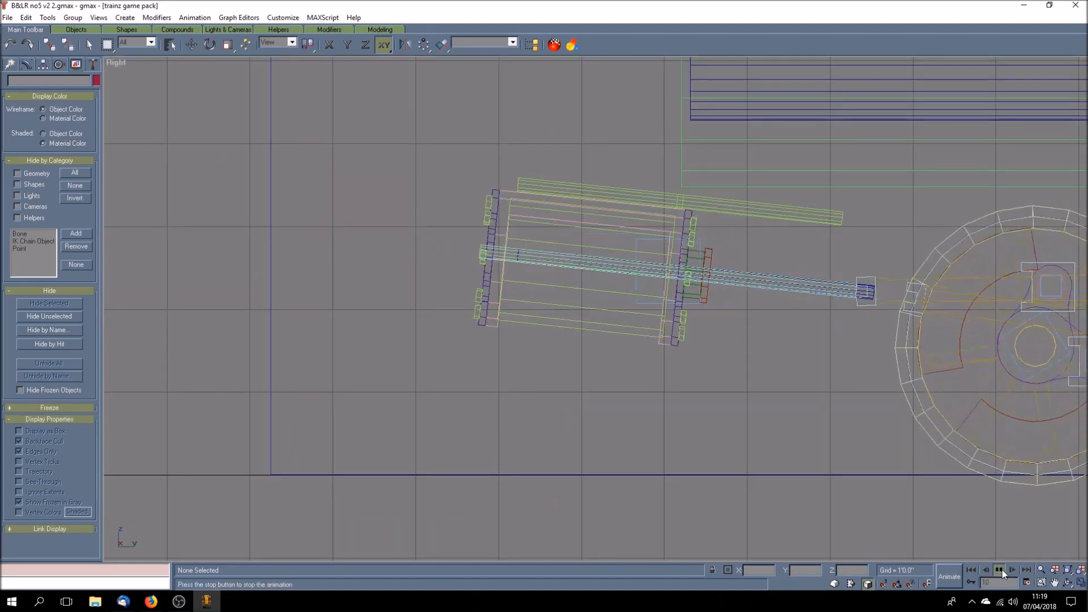
{"action": "left_click", "coordinate": [1001, 570]}
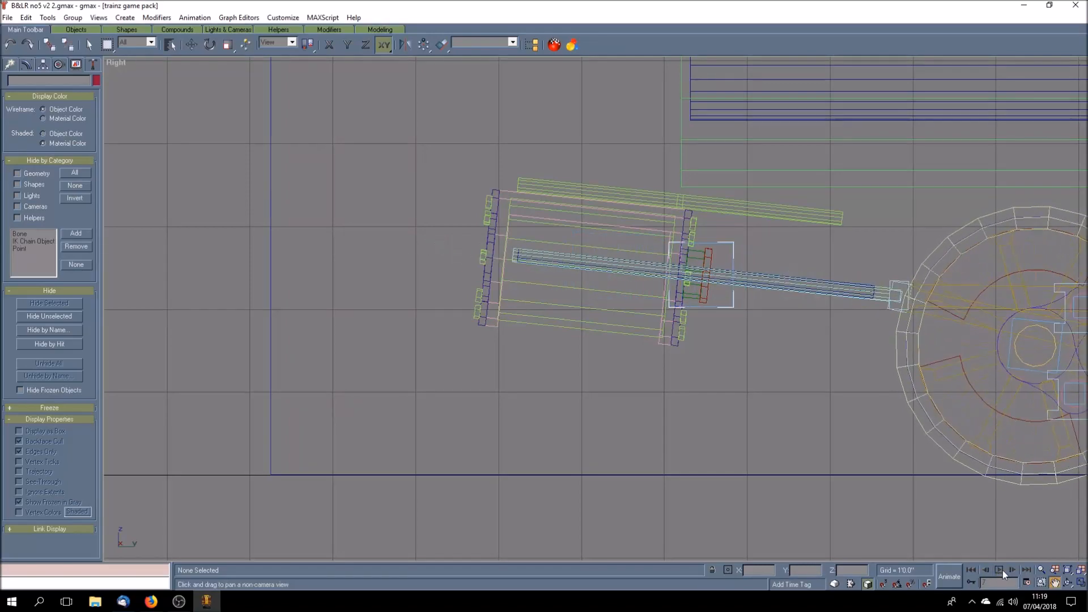
{"action": "left_click", "coordinate": [974, 569]}
Select the light-coloured animated piston rod and enter vertex editing on it in the enlarged Right view
{"action": "left_click", "coordinate": [190, 45]}
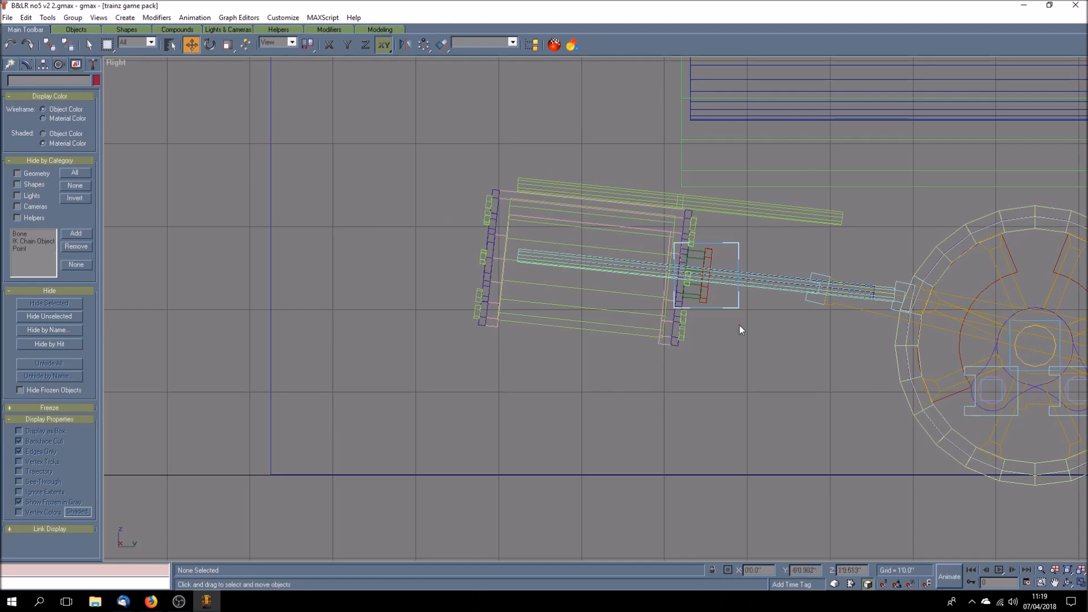
{"action": "left_click", "coordinate": [1080, 583]}
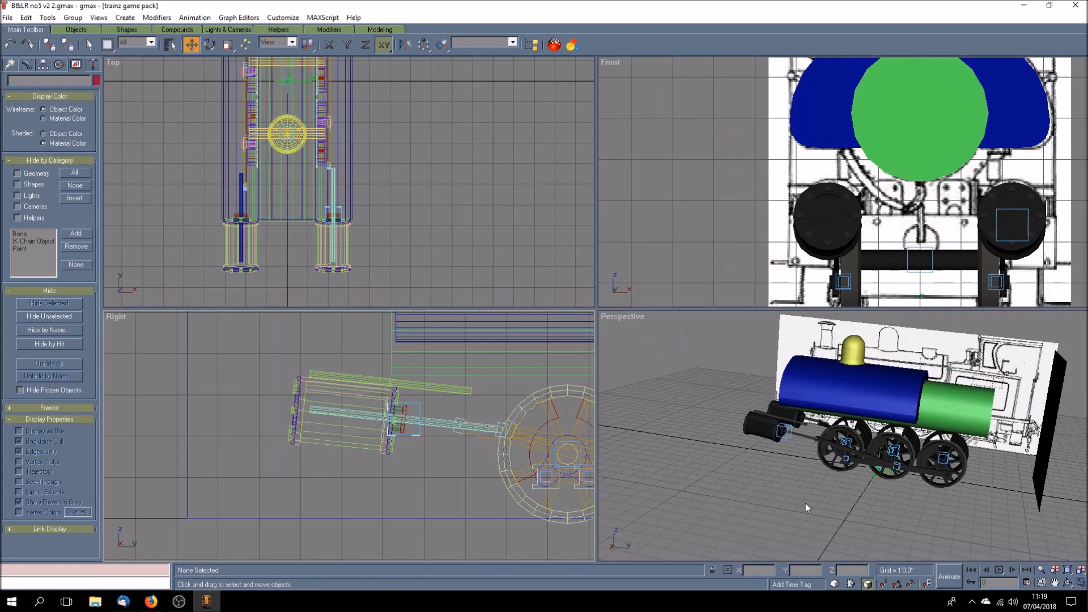
{"action": "left_click", "coordinate": [801, 436]}
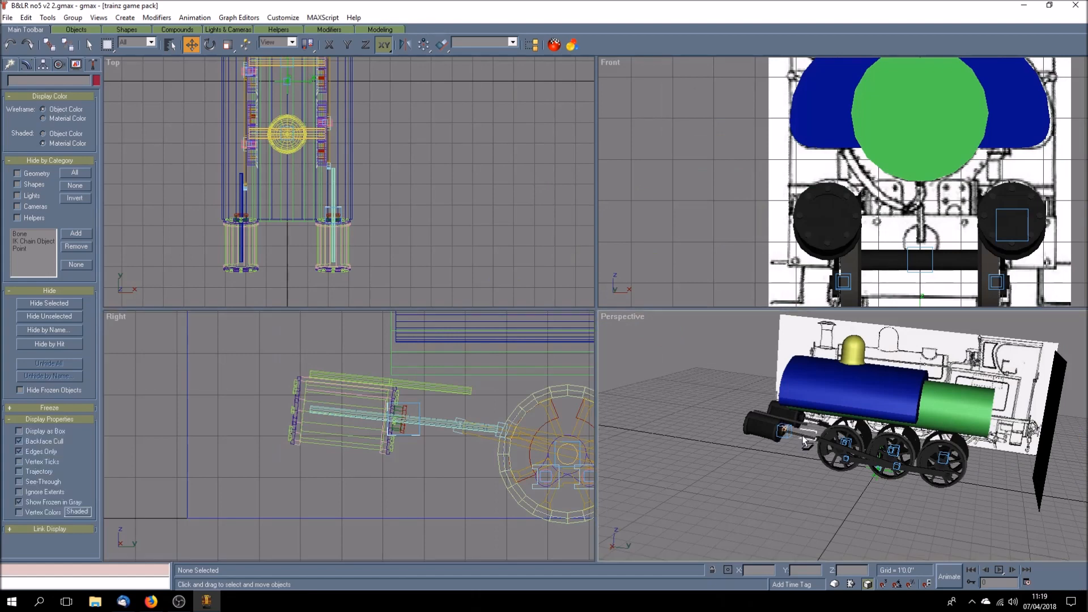
{"action": "left_click", "coordinate": [1055, 584]}
{"action": "left_click_drag", "start_coordinate": [446, 497], "coordinate": [478, 487]}
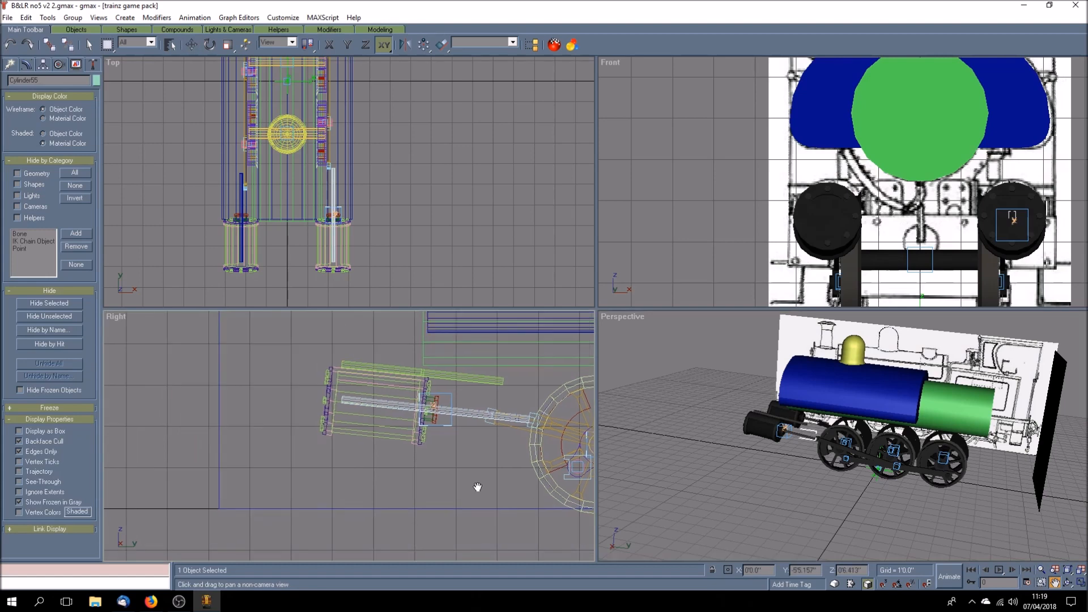
{"action": "left_click", "coordinate": [1081, 582]}
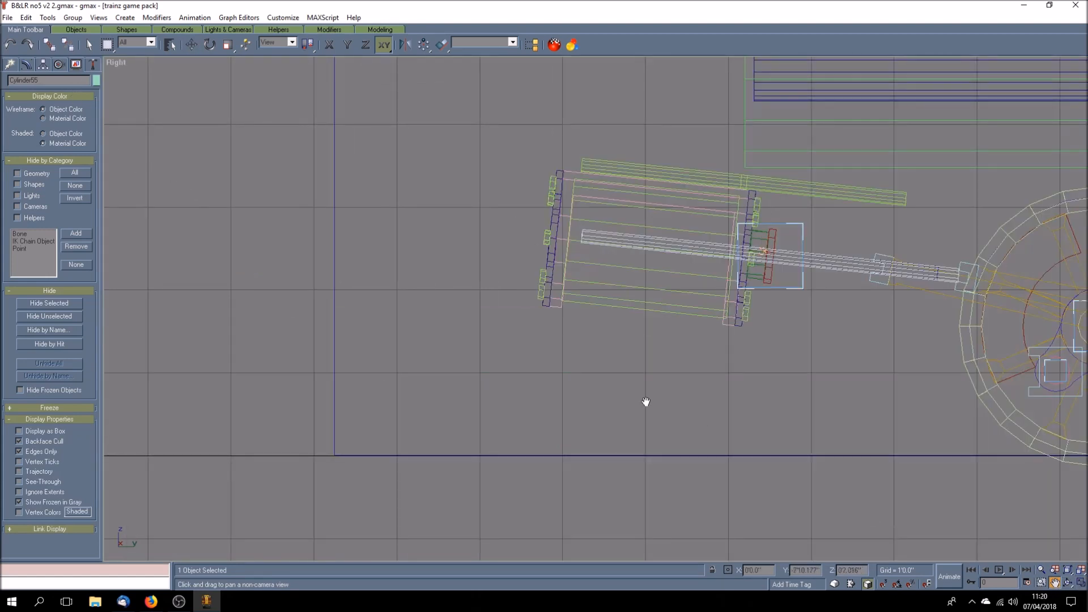
{"action": "left_click_drag", "start_coordinate": [595, 347], "coordinate": [489, 425]}
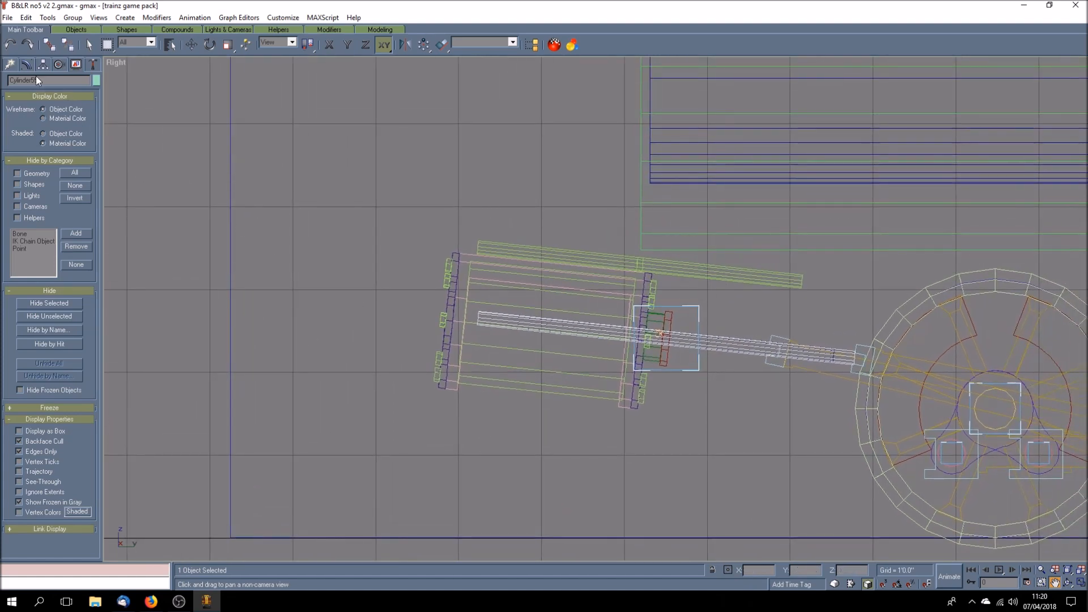
{"action": "left_click", "coordinate": [26, 65]}
{"action": "left_click", "coordinate": [50, 189]}
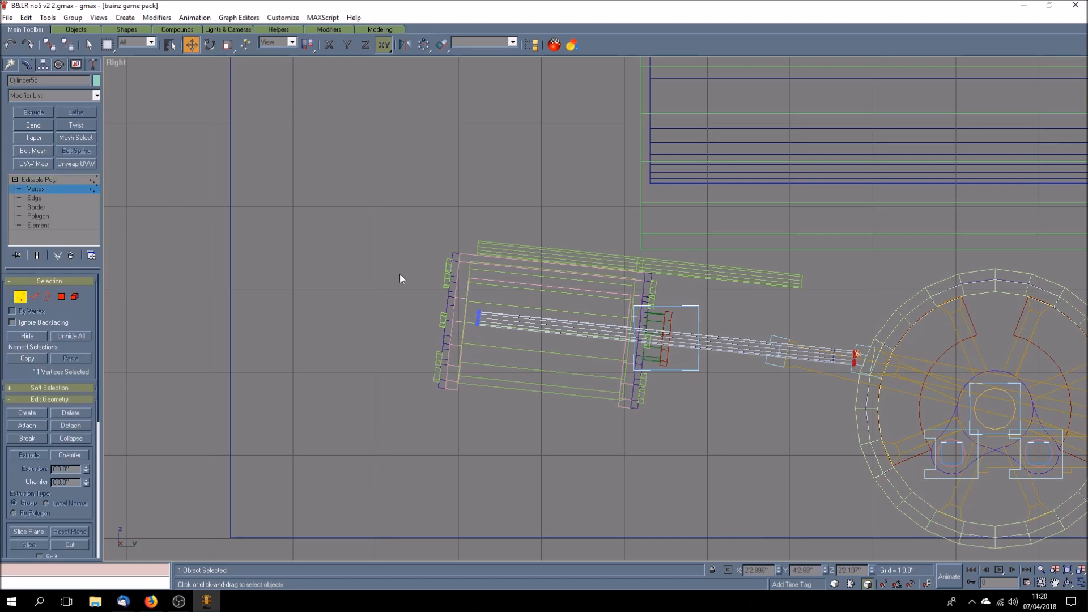
Shorten the piston rod by moving its cylinder-end vertices along the slope to about mid-cylinder, aligned with the duplicate rod, and leave vertex editing
{"action": "left_click_drag", "start_coordinate": [501, 351], "coordinate": [501, 352]}
{"action": "left_click_drag", "start_coordinate": [477, 327], "coordinate": [578, 336]}
{"action": "scroll", "coordinate": [579, 339], "scroll_direction": "up", "scroll_amount": 5}
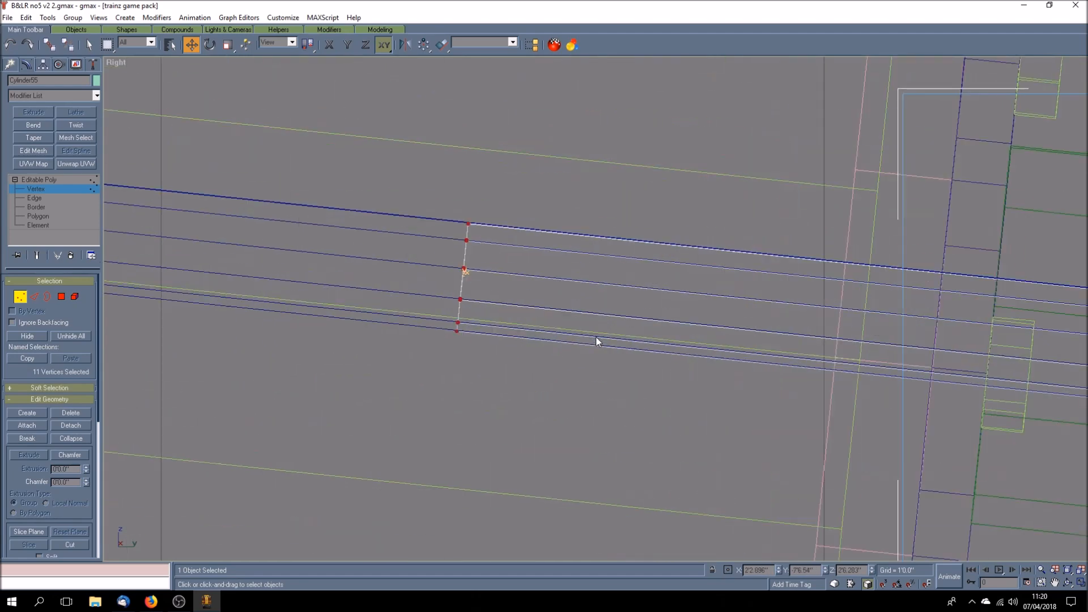
{"action": "left_click_drag", "start_coordinate": [457, 332], "coordinate": [456, 331]}
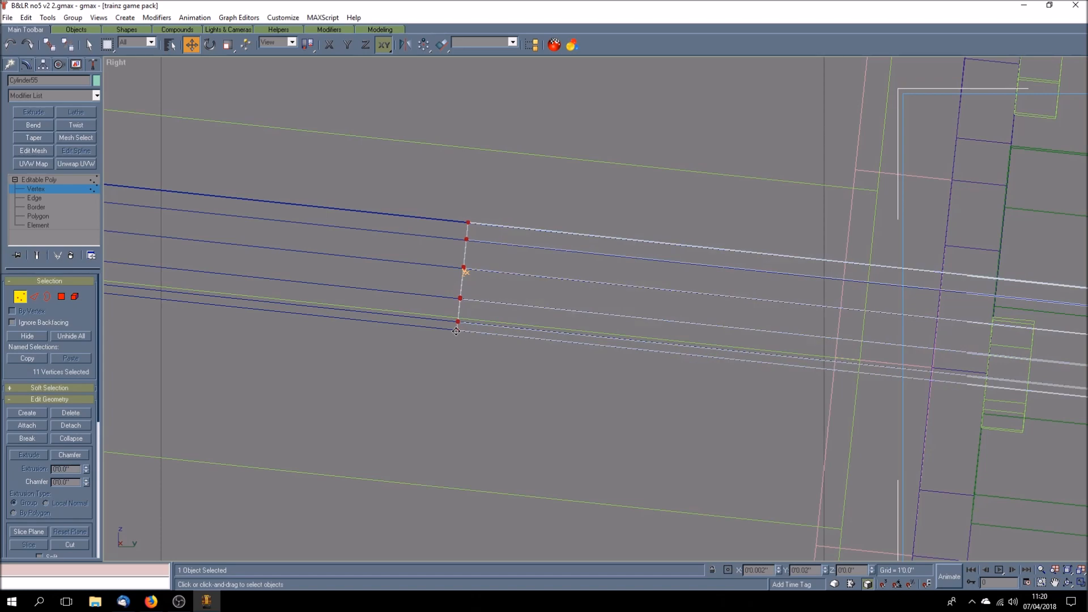
{"action": "left_click", "coordinate": [444, 357]}
{"action": "left_click", "coordinate": [67, 179]}
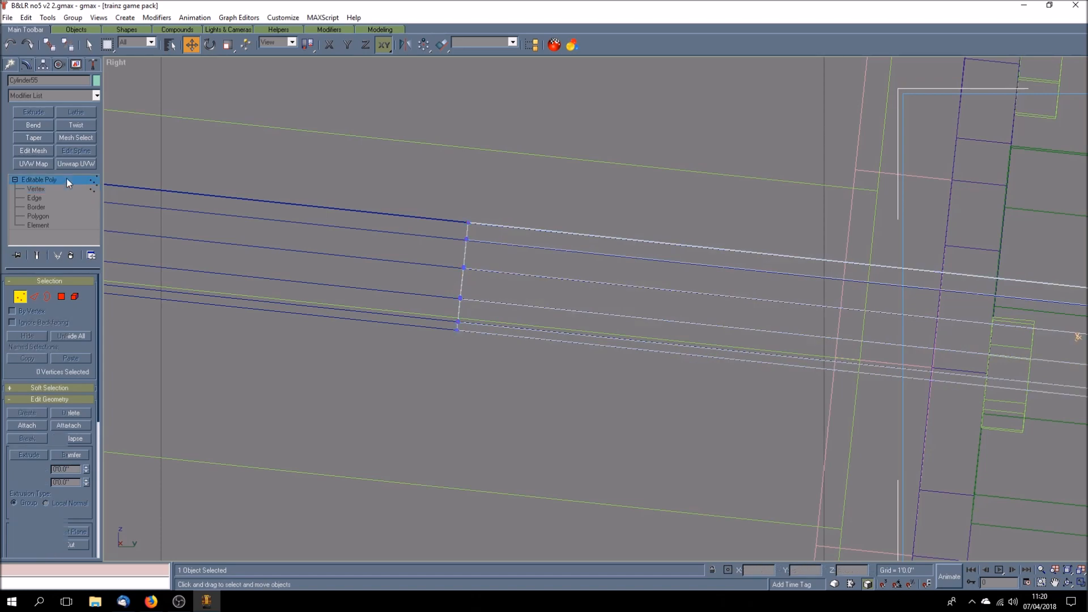
{"action": "left_click", "coordinate": [528, 386]}
Play the animation in the Right view to check the shortened piston rod against the cylinder, and return to frame 0
{"action": "scroll", "coordinate": [527, 370], "scroll_direction": "down", "scroll_amount": 5}
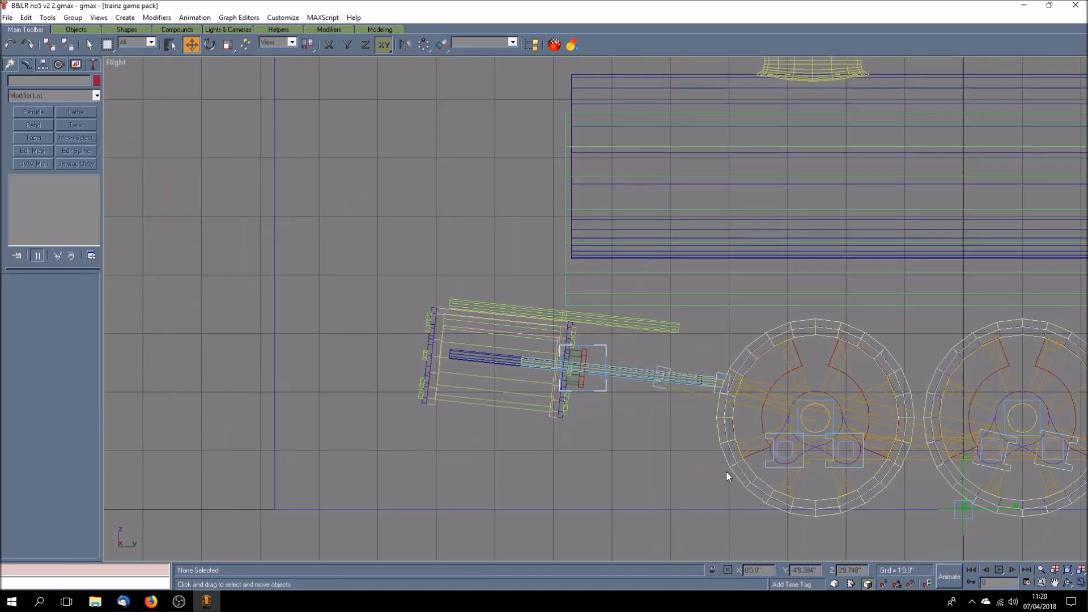
{"action": "left_click", "coordinate": [1000, 569]}
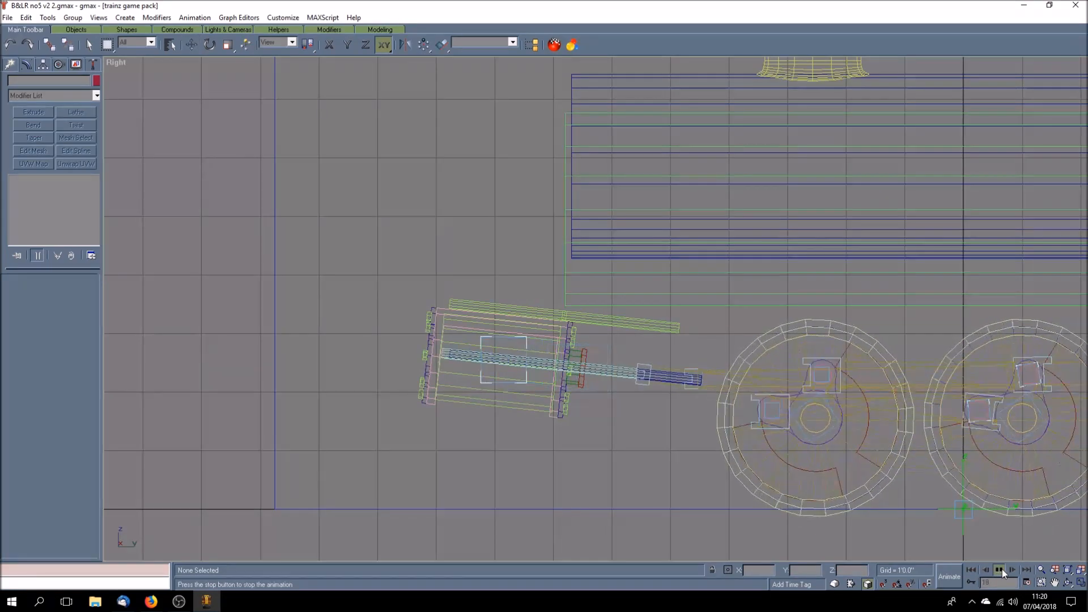
{"action": "left_click", "coordinate": [1002, 570]}
{"action": "left_click", "coordinate": [971, 569]}
Play the animation in an enlarged Perspective view from the cylinder end of the locomotive, and return to frame 0
{"action": "left_click", "coordinate": [1081, 583]}
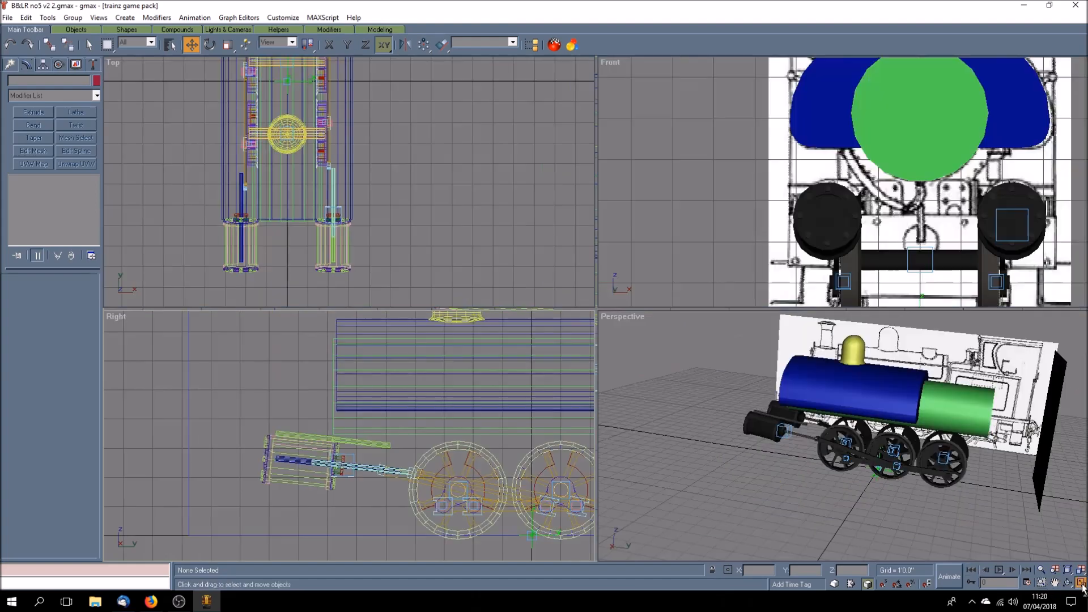
{"action": "left_click", "coordinate": [1069, 584]}
{"action": "left_click_drag", "start_coordinate": [809, 474], "coordinate": [887, 475]}
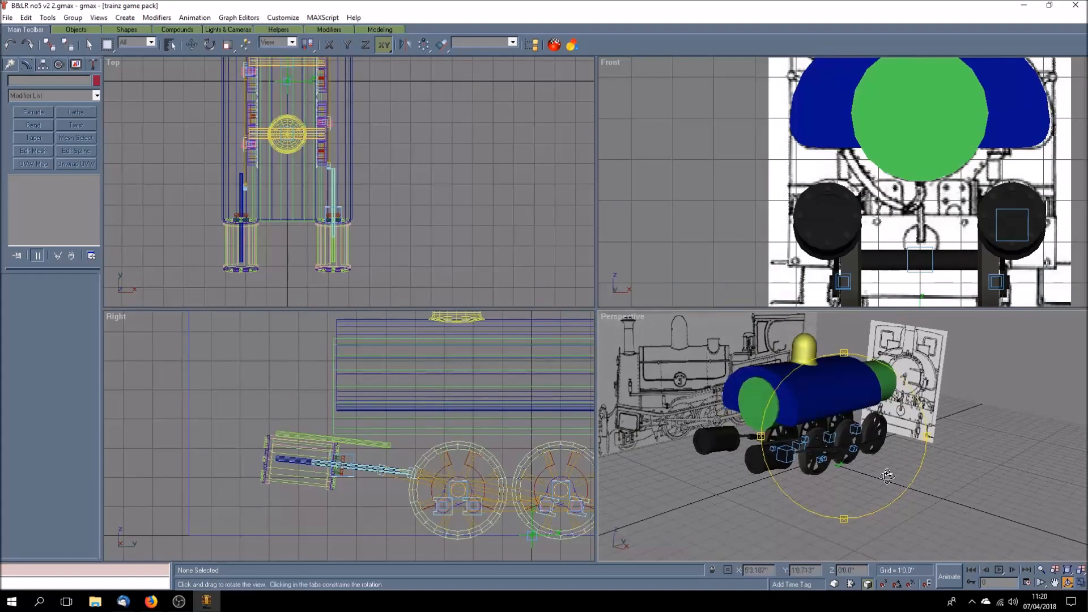
{"action": "left_click", "coordinate": [1081, 583]}
{"action": "left_click", "coordinate": [999, 569]}
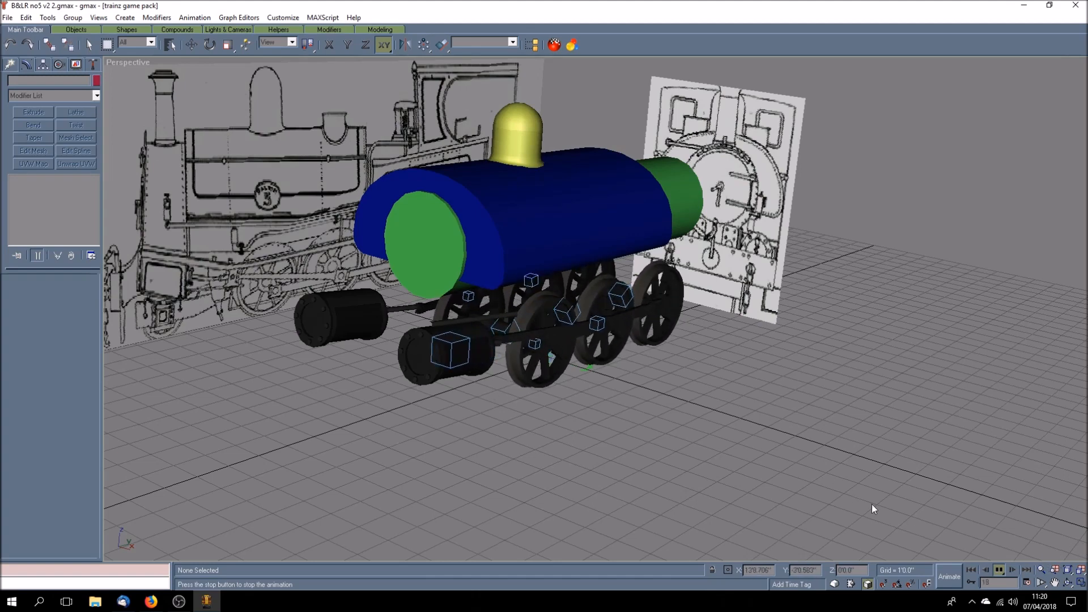
{"action": "left_click", "coordinate": [999, 569]}
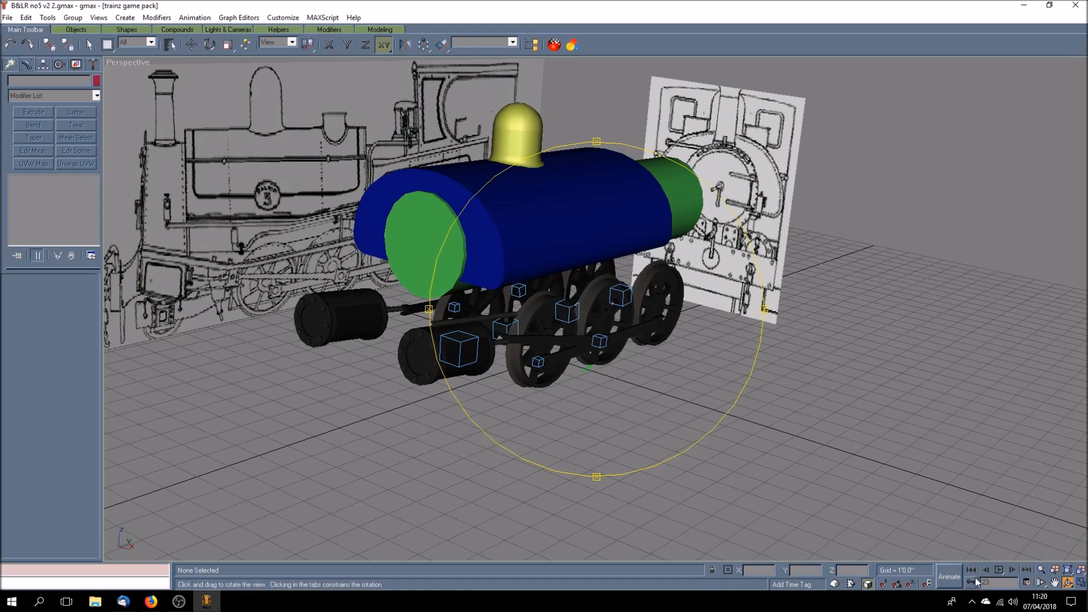
{"action": "left_click", "coordinate": [971, 570]}
Hide the yellow dome, the blue tank and the green boiler, and restore the four-viewport layout
{"action": "left_click_drag", "start_coordinate": [651, 420], "coordinate": [624, 439]}
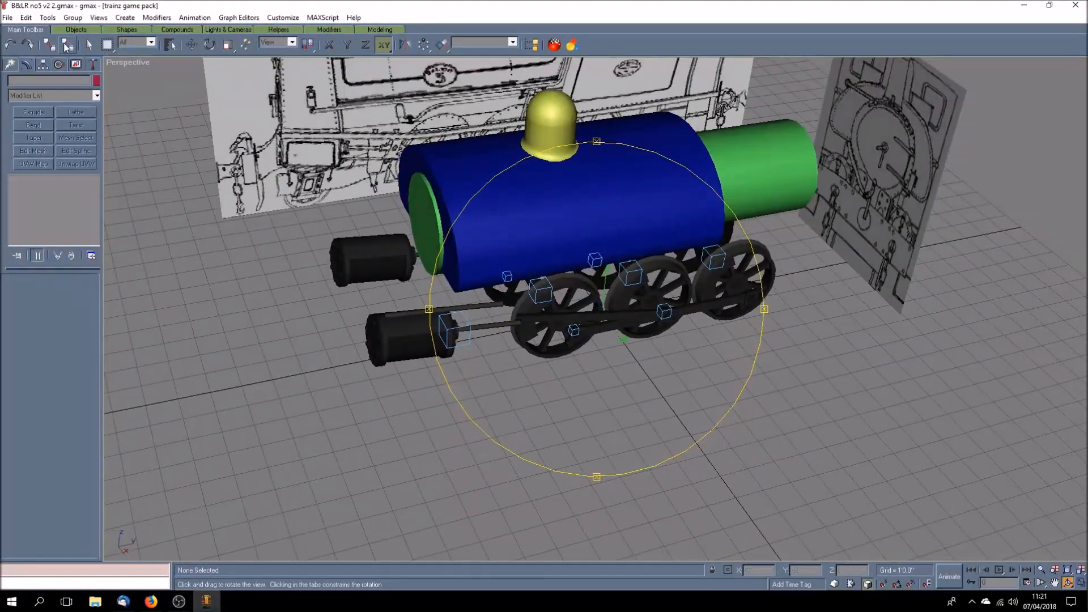
{"action": "left_click", "coordinate": [89, 45]}
{"action": "left_click", "coordinate": [551, 119]}
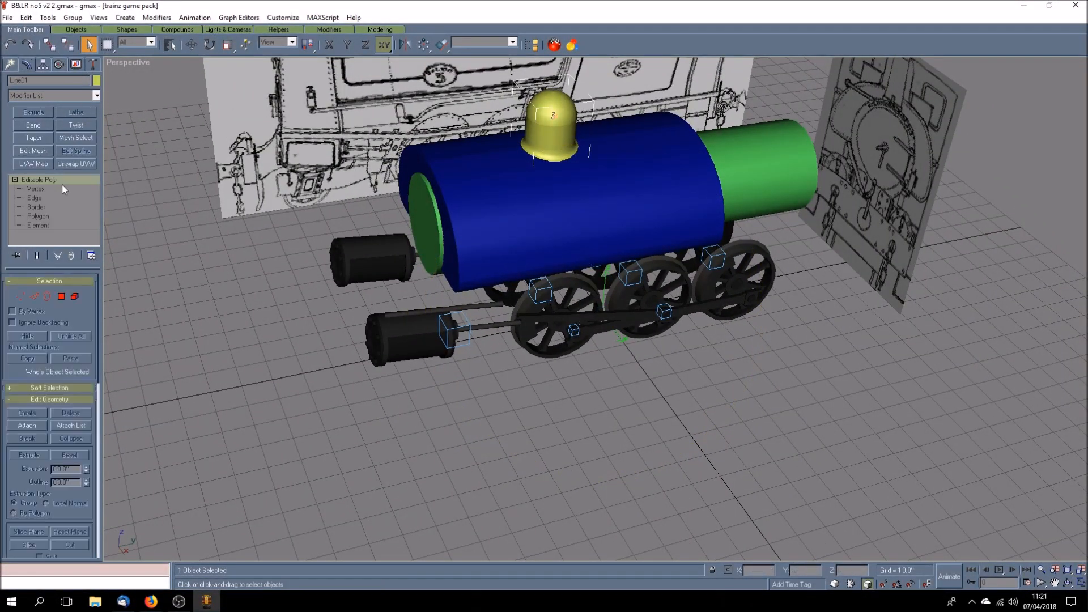
{"action": "left_click", "coordinate": [78, 64]}
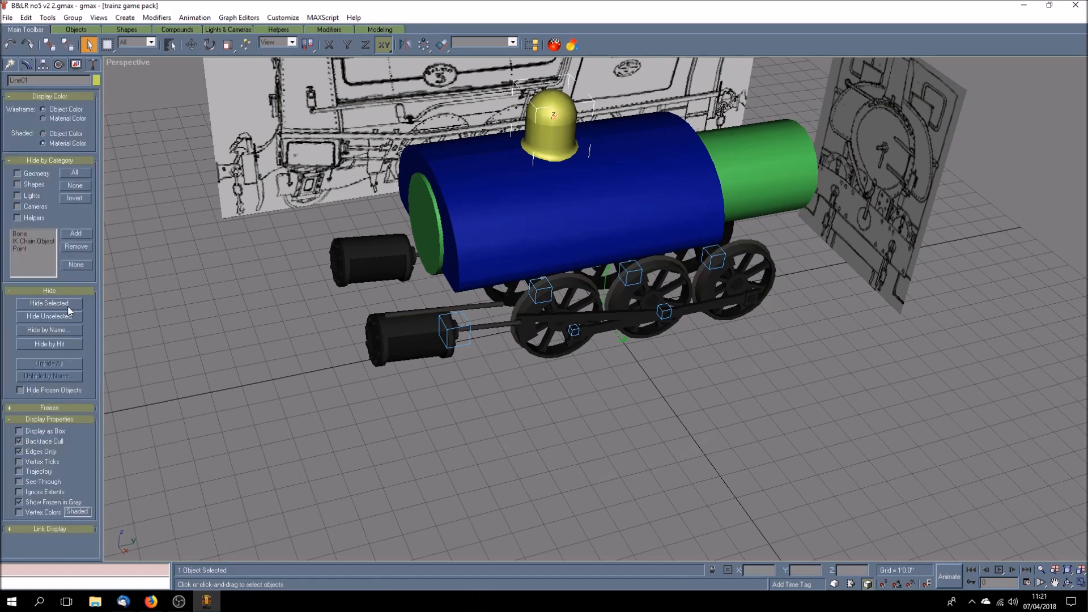
{"action": "left_click", "coordinate": [49, 304]}
{"action": "left_click", "coordinate": [474, 182]}
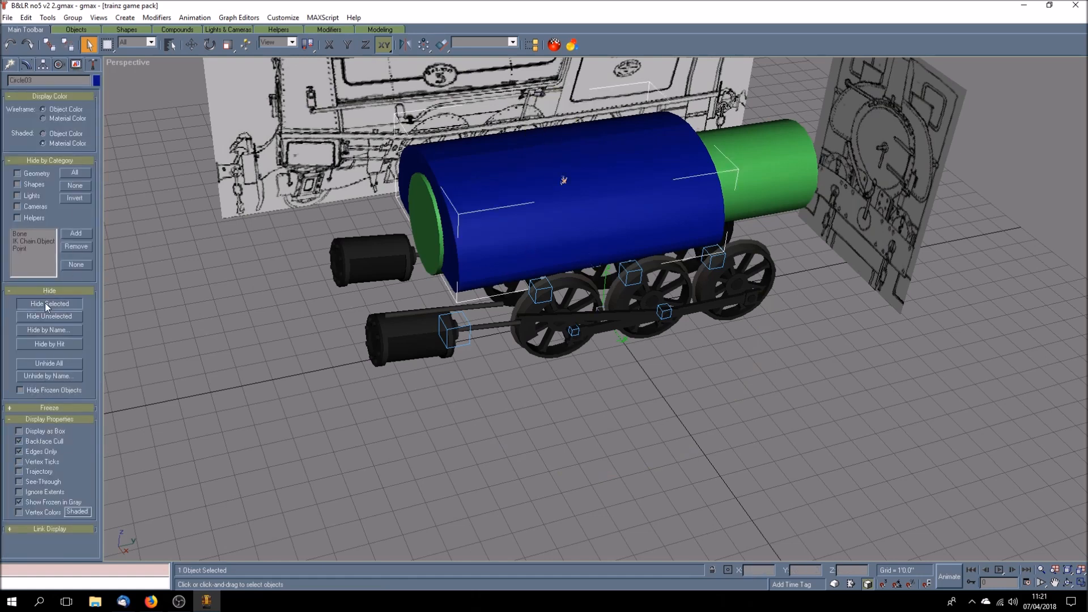
{"action": "left_click", "coordinate": [45, 303]}
{"action": "left_click", "coordinate": [59, 303]}
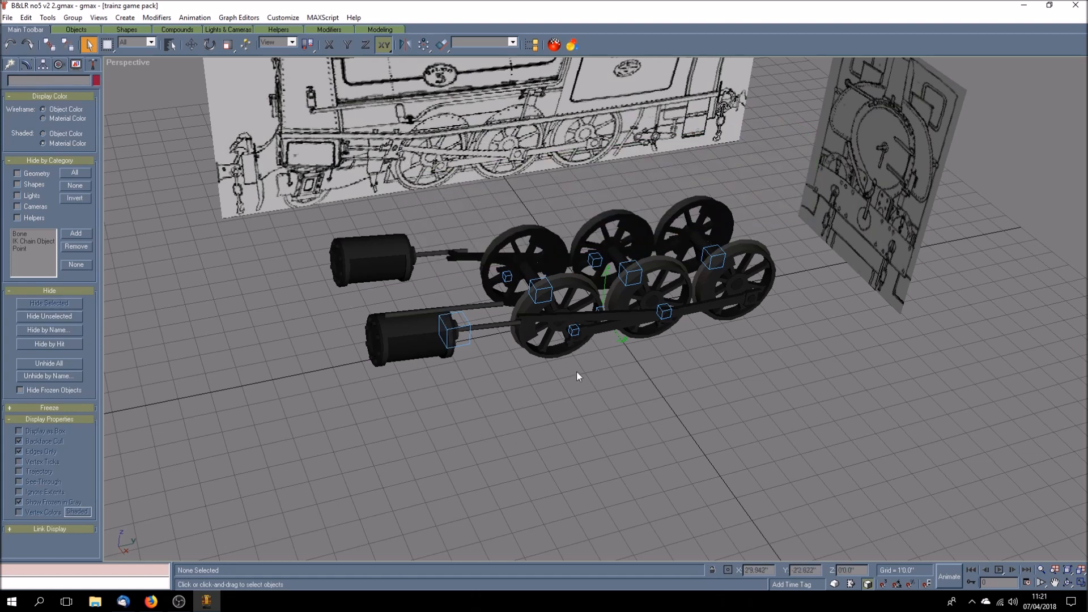
{"action": "left_click", "coordinate": [1081, 583]}
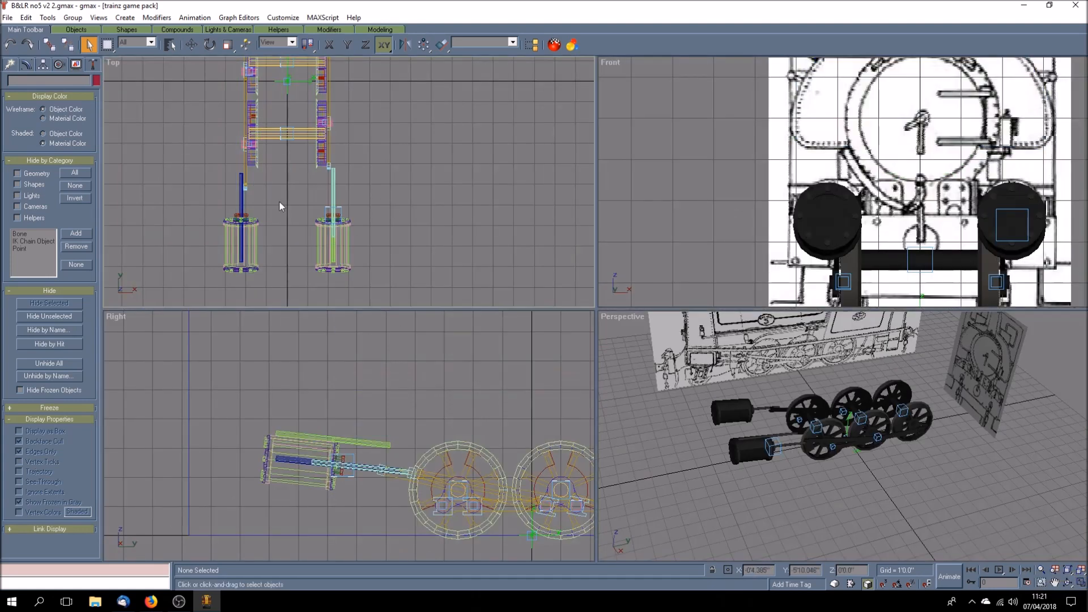
Create a dummy helper beside the blue piston rod in the Top view, after checking the opposite cylinder helper's name
{"action": "scroll", "coordinate": [341, 211], "scroll_direction": "up", "scroll_amount": 3}
{"action": "left_click", "coordinate": [341, 211]}
{"action": "scroll", "coordinate": [380, 211], "scroll_direction": "down", "scroll_amount": 3}
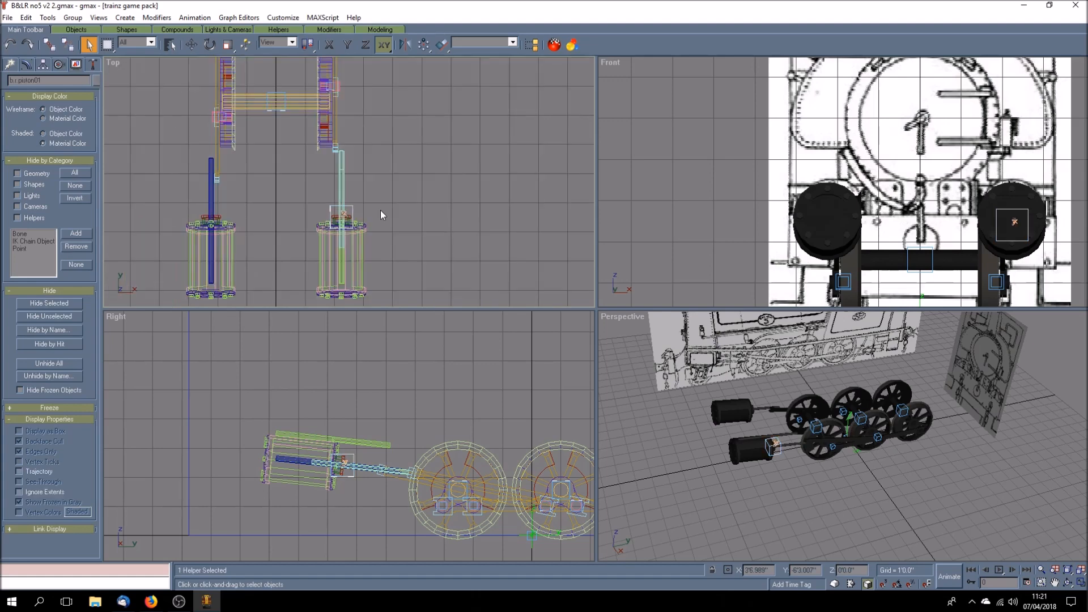
{"action": "scroll", "coordinate": [304, 214], "scroll_direction": "up", "scroll_amount": 2}
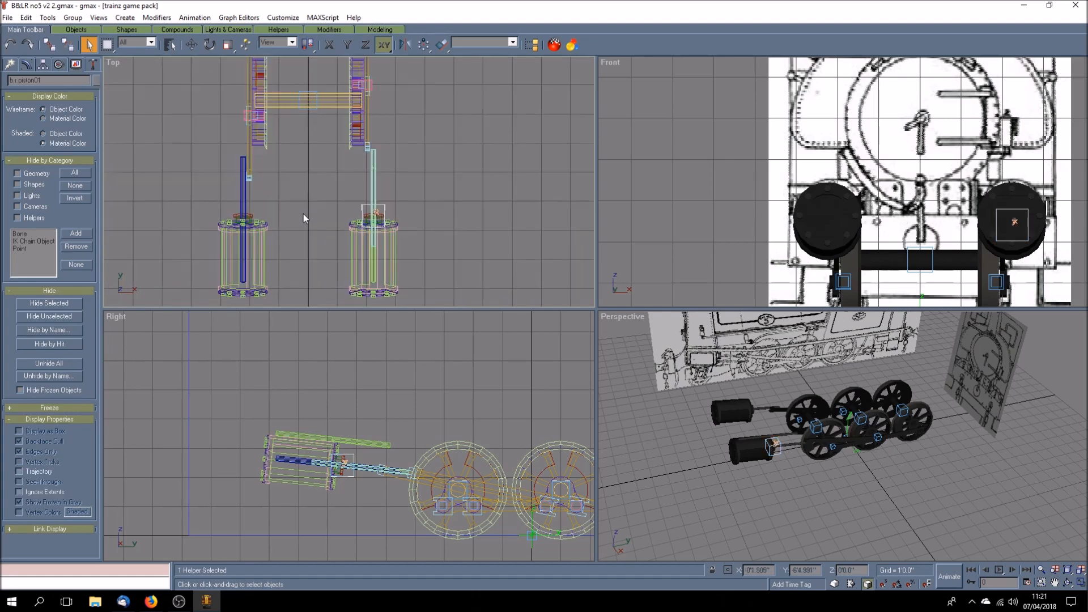
{"action": "left_click", "coordinate": [187, 191]}
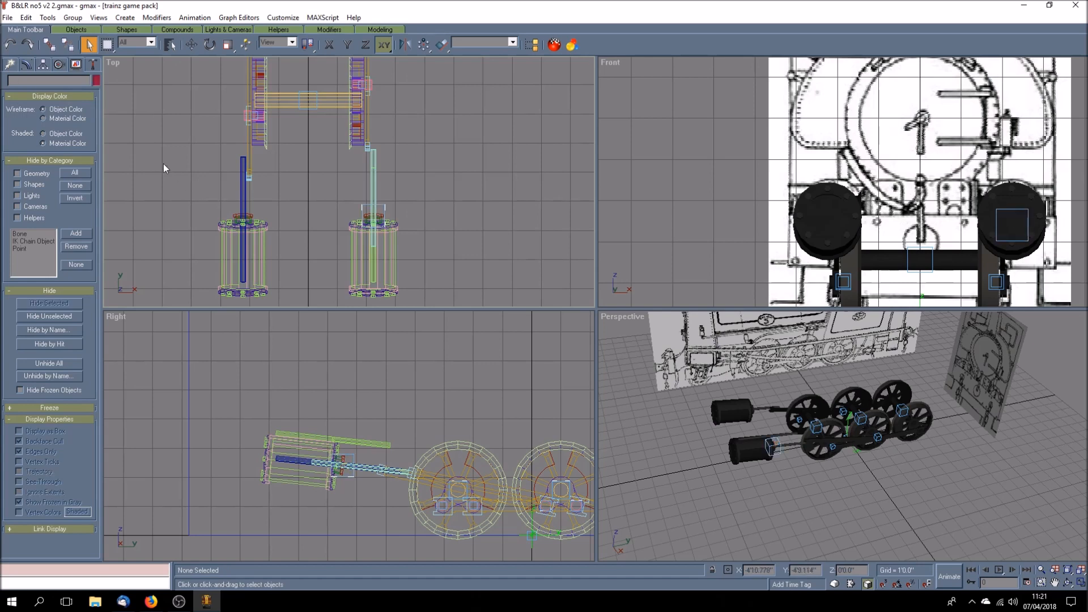
{"action": "left_click", "coordinate": [14, 66]}
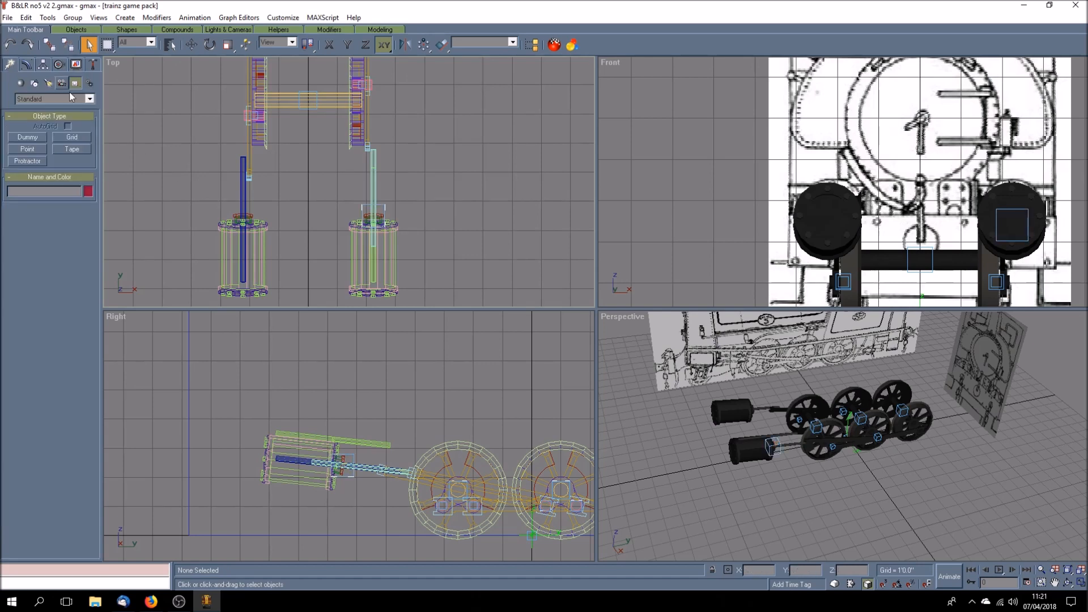
{"action": "left_click", "coordinate": [27, 137]}
{"action": "left_click", "coordinate": [198, 200]}
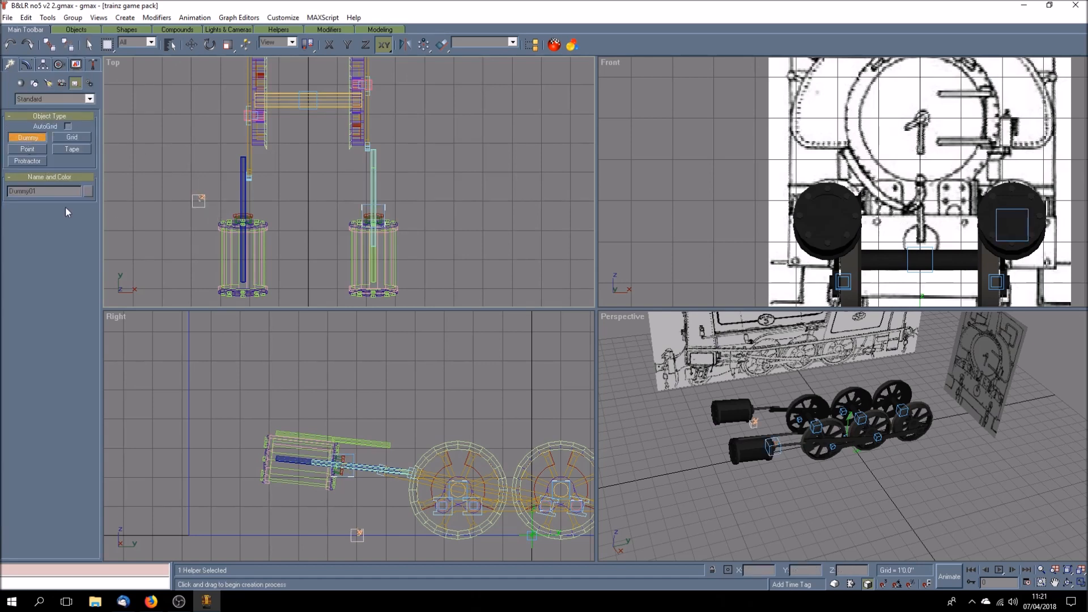
Name the new dummy b.r.piston01 and the existing helper on the opposite cylinder b.r.piston02
{"action": "left_click", "coordinate": [49, 192]}
{"action": "type", "text": "b.r.piston02"}
{"action": "left_click", "coordinate": [88, 45]}
{"action": "left_click", "coordinate": [347, 204]}
{"action": "left_click", "coordinate": [386, 211]}
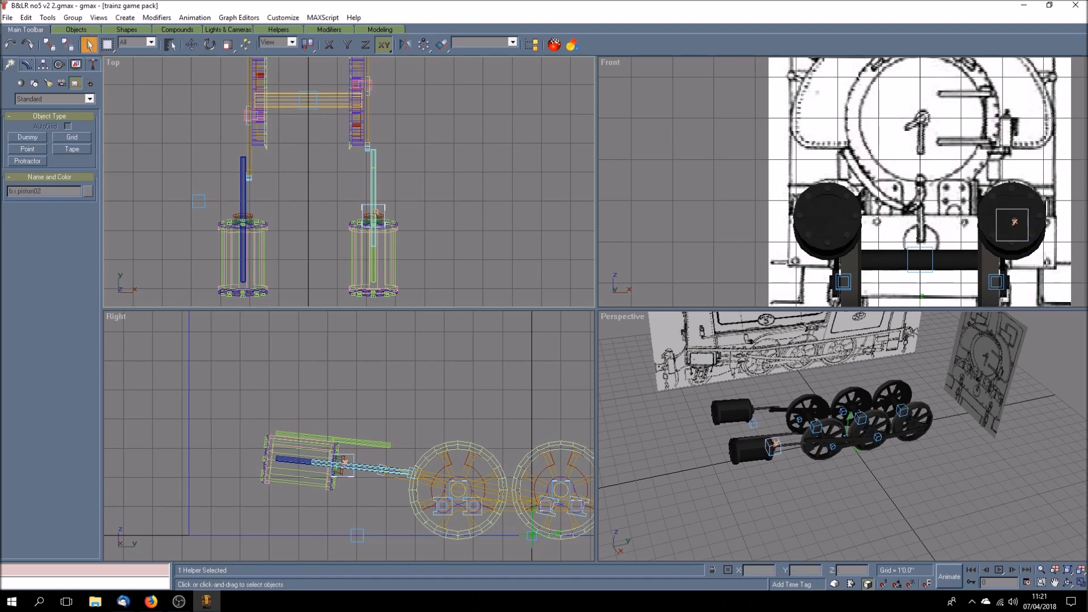
{"action": "left_click", "coordinate": [188, 163]}
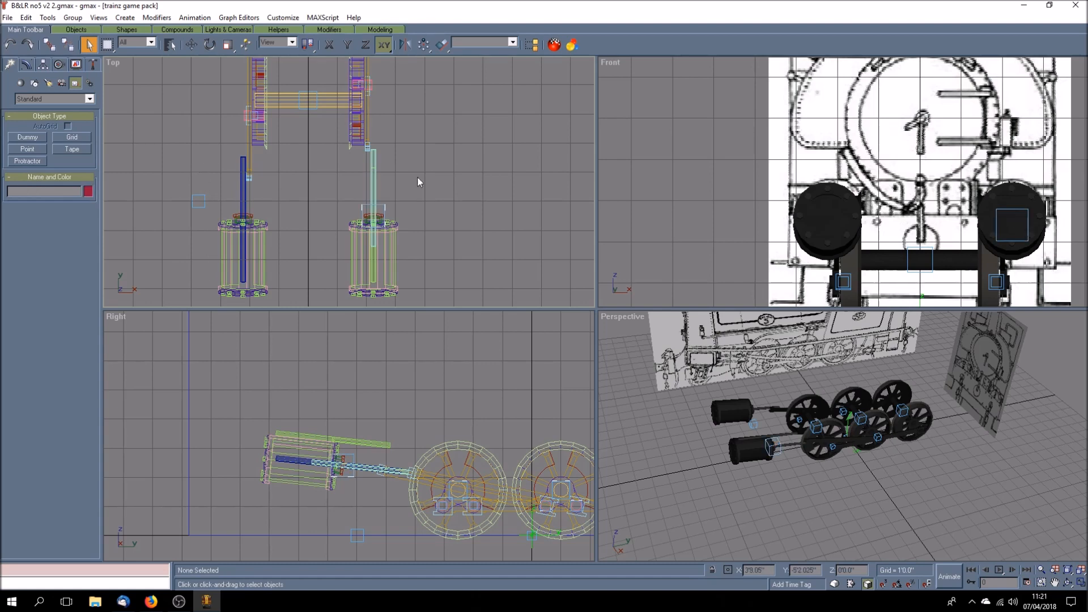
{"action": "left_click", "coordinate": [199, 201]}
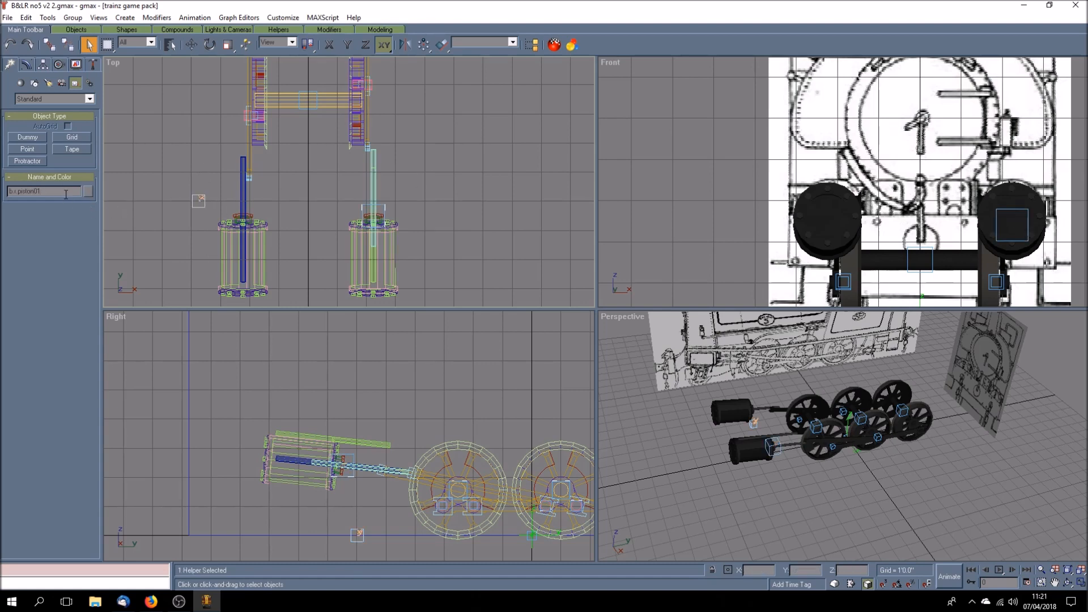
Play the animation in all four viewports to check the running gear, and return to frame 0
{"action": "left_click", "coordinate": [757, 485]}
{"action": "left_click", "coordinate": [999, 571]}
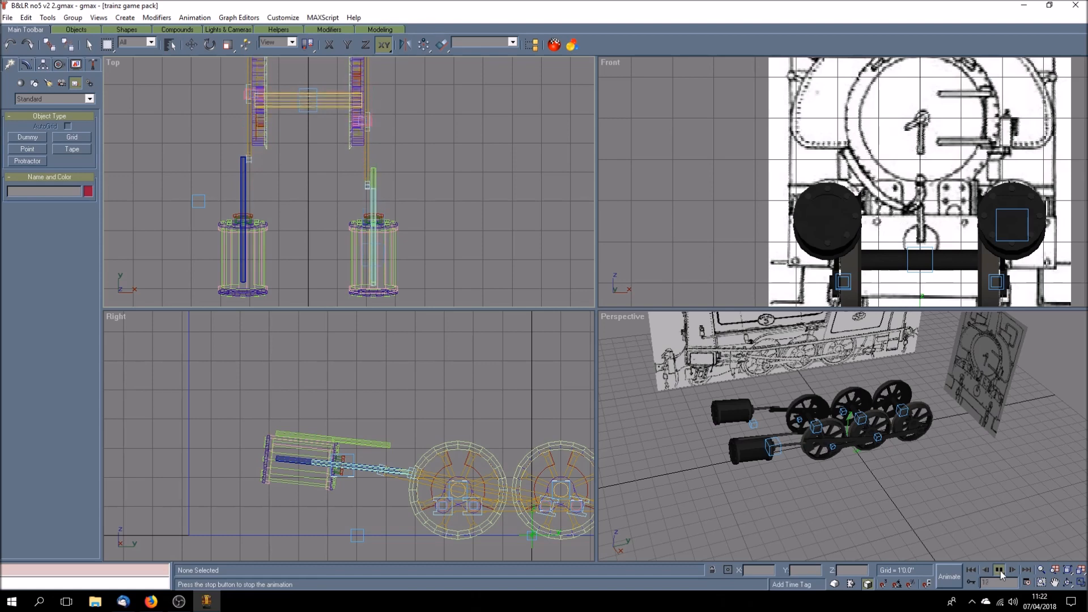
{"action": "left_click", "coordinate": [1000, 571]}
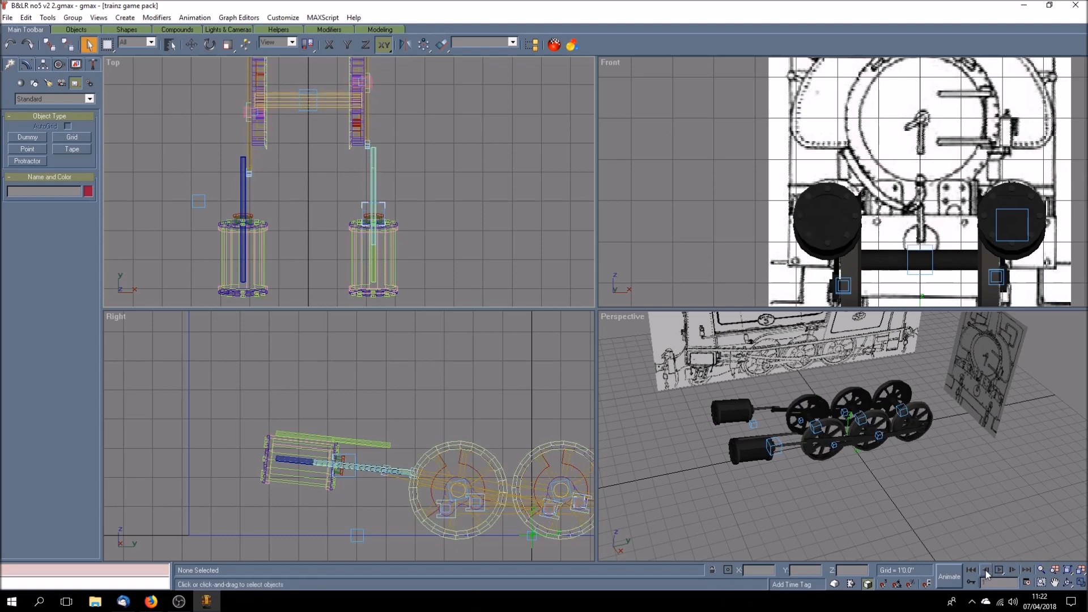
{"action": "left_click", "coordinate": [984, 570]}
Align the b.r.piston01 dummy to the blue piston rod, Cylinder36, in X, Y and Z position, center to center, and deselect it
{"action": "left_click", "coordinate": [200, 208]}
{"action": "left_click", "coordinate": [441, 47]}
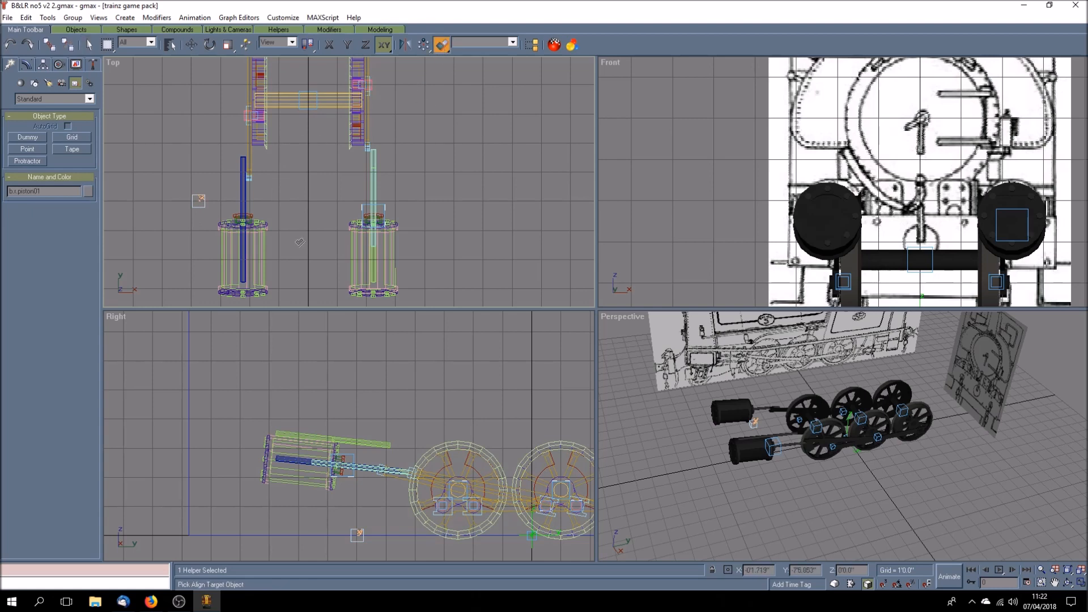
{"action": "left_click", "coordinate": [244, 197]}
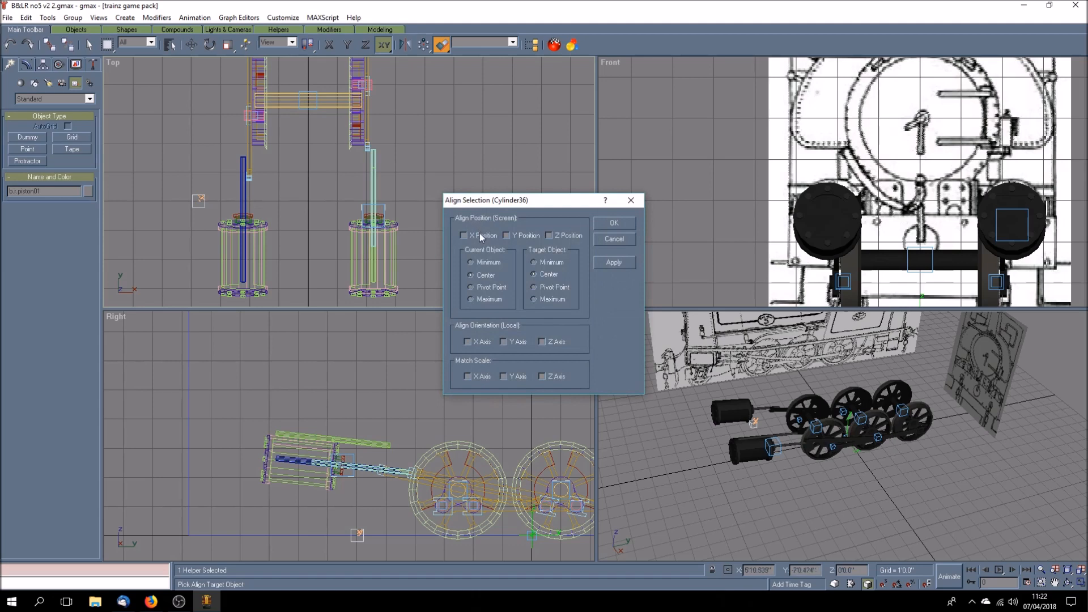
{"action": "left_click", "coordinate": [531, 236]}
{"action": "left_click", "coordinate": [569, 236]}
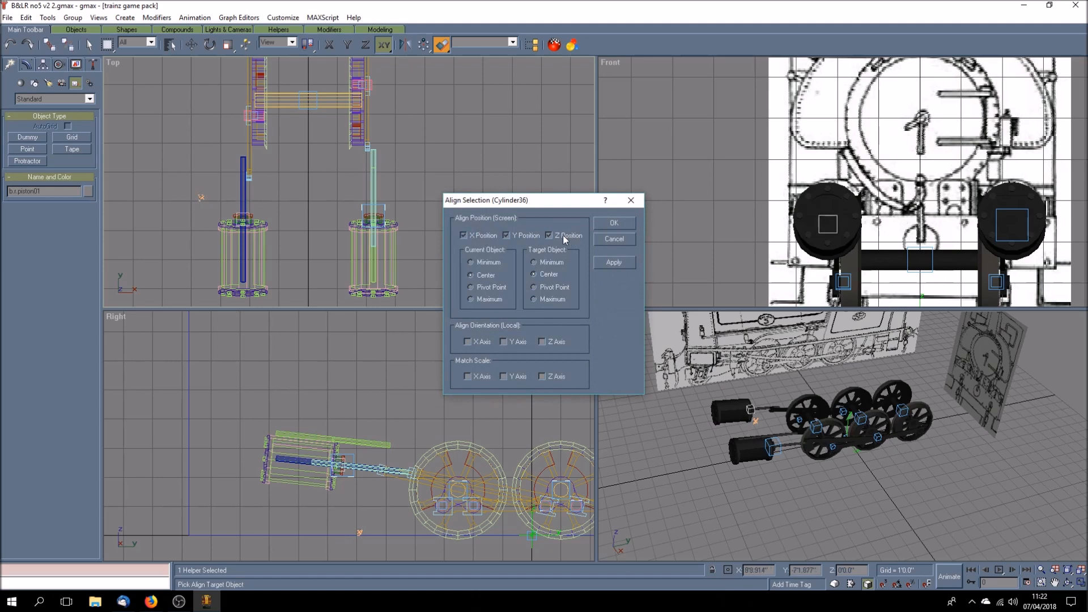
{"action": "left_click", "coordinate": [614, 223]}
{"action": "left_click", "coordinate": [475, 242]}
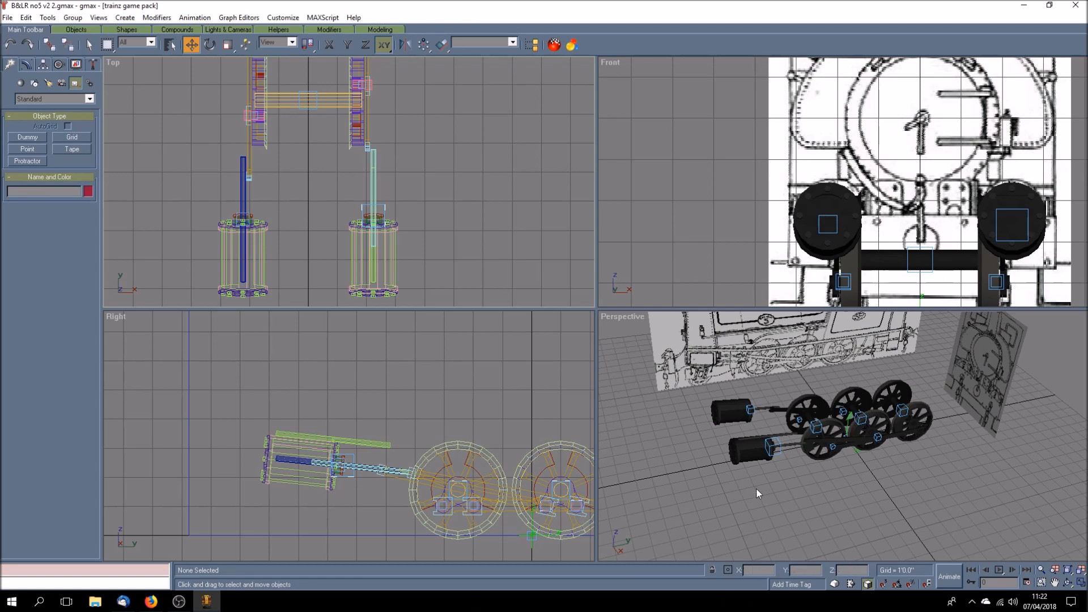
Hide the nearer cylinder with its piston rod and helpers, working in an enlarged Perspective view and keeping the duplicate rod visible
{"action": "left_click", "coordinate": [1068, 582]}
{"action": "left_click_drag", "start_coordinate": [842, 472], "coordinate": [831, 464]}
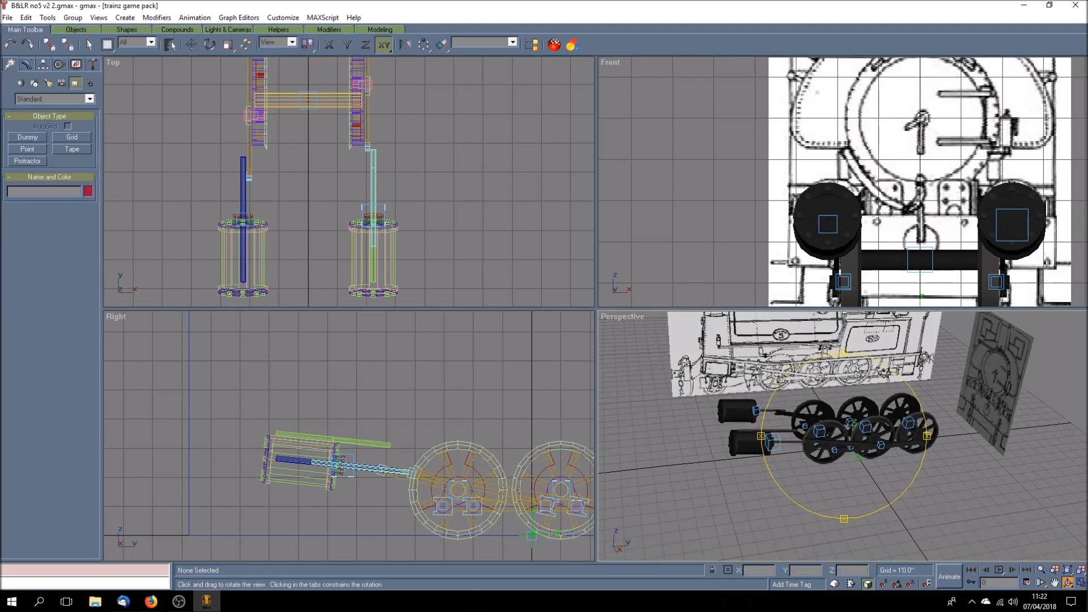
{"action": "left_click", "coordinate": [1082, 582]}
{"action": "left_click", "coordinate": [89, 45]}
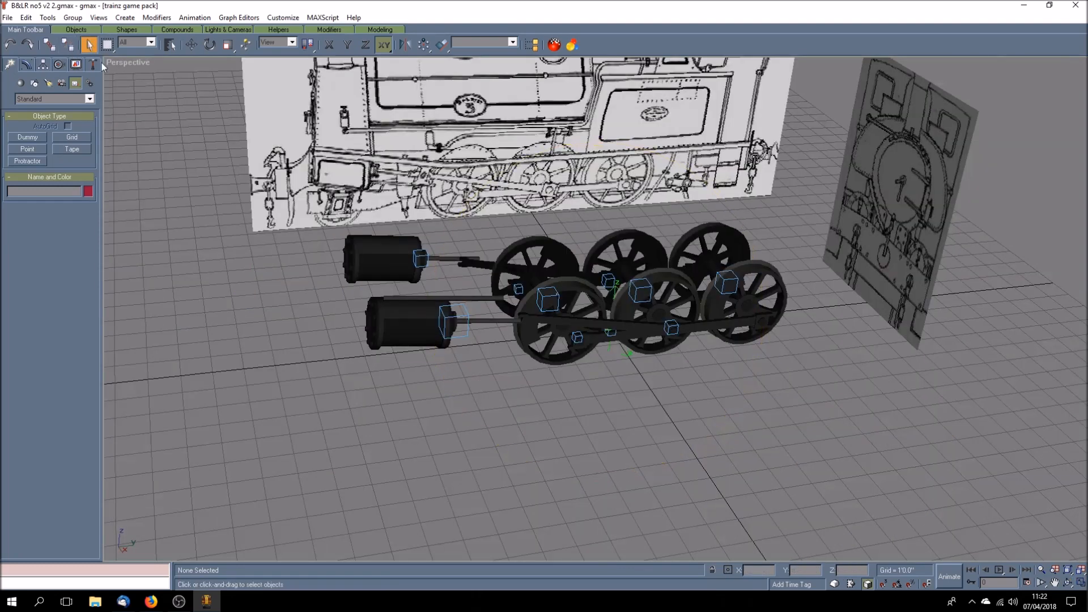
{"action": "left_click_drag", "start_coordinate": [347, 313], "coordinate": [492, 358]}
{"action": "left_click", "coordinate": [76, 65]}
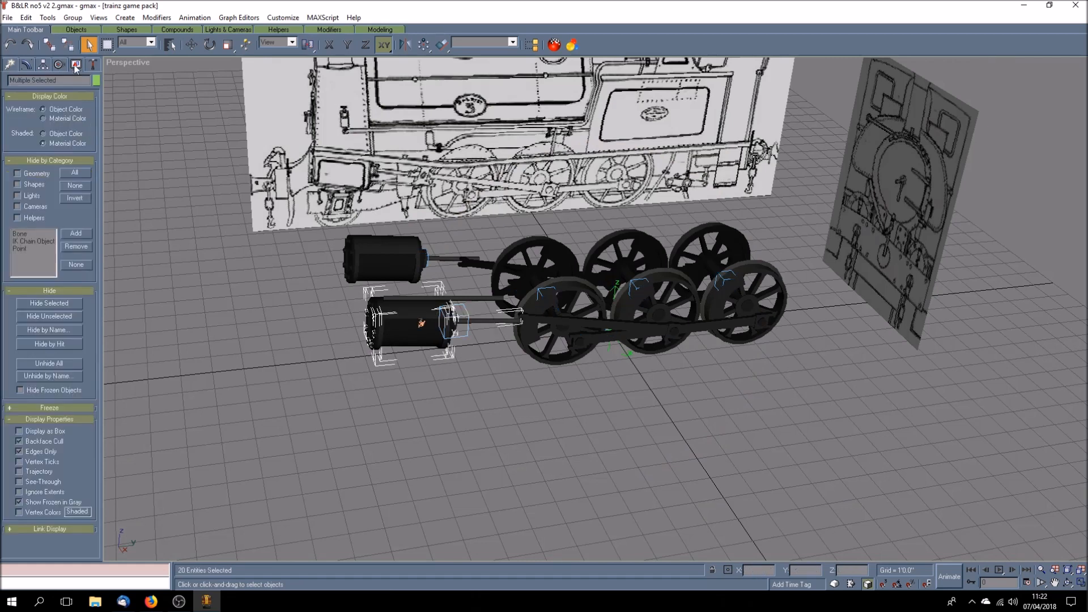
{"action": "left_click", "coordinate": [73, 304]}
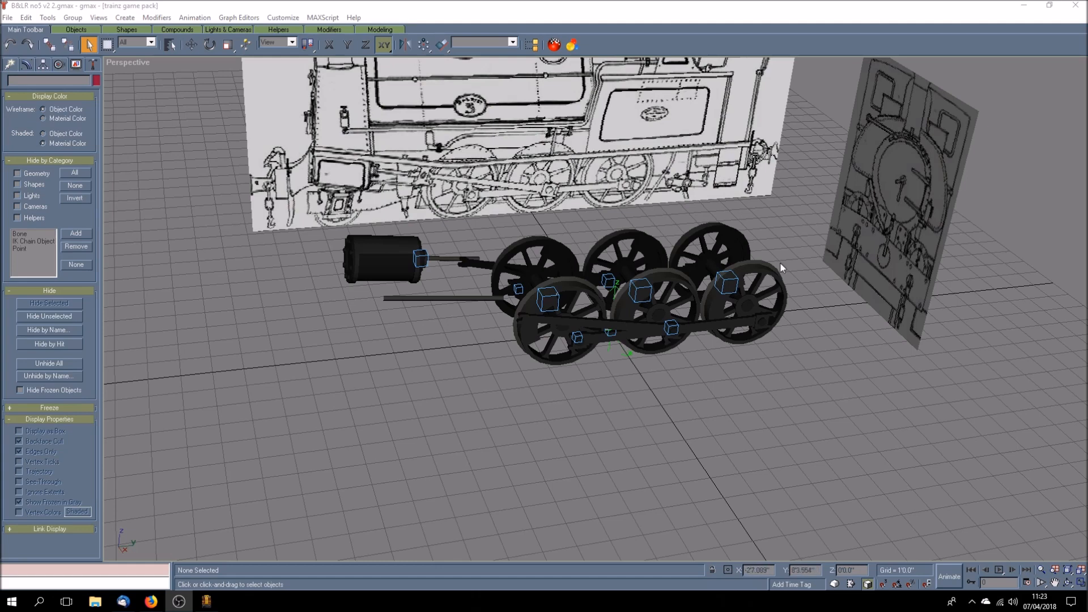
Hide all the wheels and the coupling rods, leaving the far cylinder with its piston and connecting rods visible
{"action": "left_click_drag", "start_coordinate": [798, 215], "coordinate": [618, 356]}
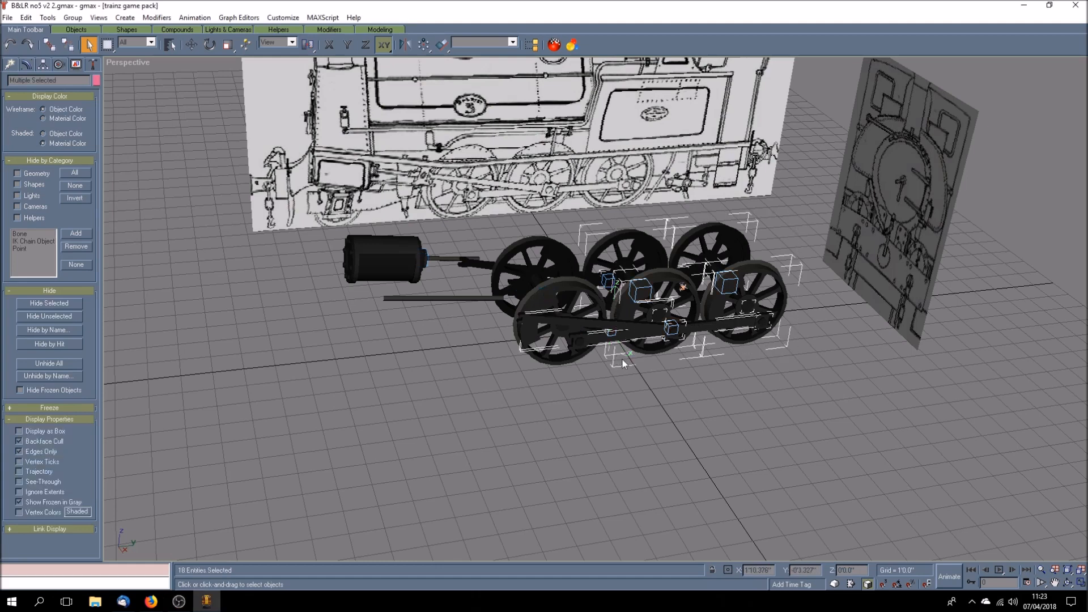
{"action": "left_click", "coordinate": [48, 304]}
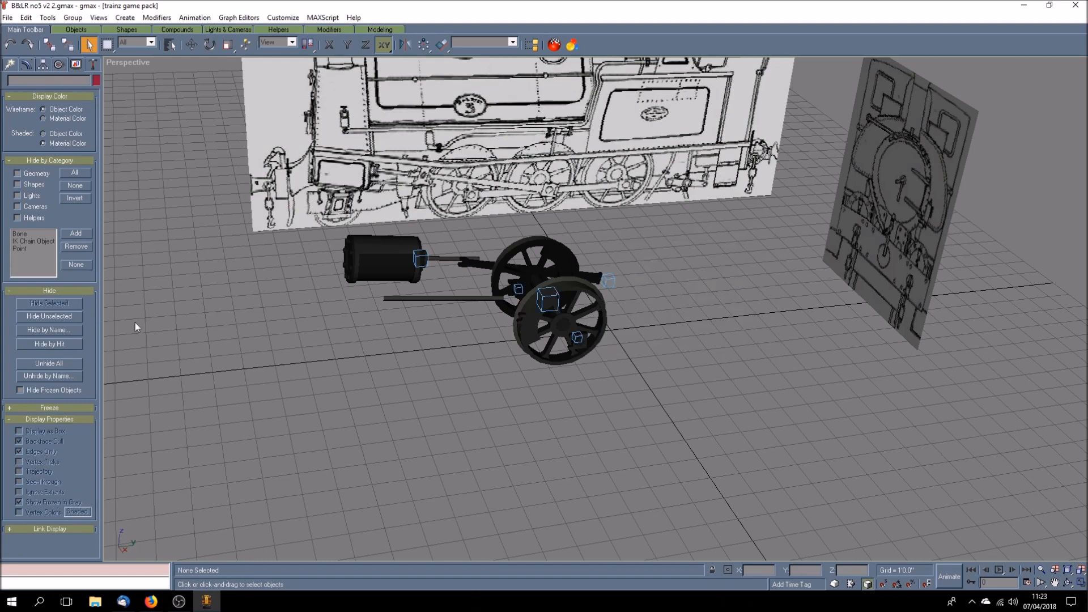
{"action": "left_click", "coordinate": [563, 326]}
{"action": "left_click", "coordinate": [79, 305]}
{"action": "left_click", "coordinate": [490, 280]}
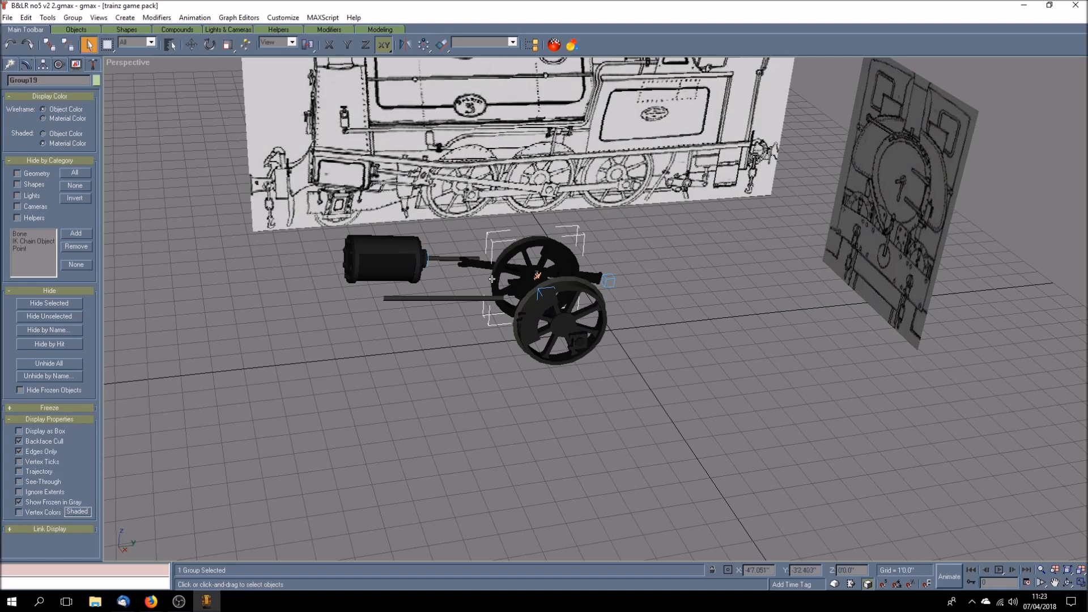
{"action": "left_click", "coordinate": [50, 303]}
{"action": "left_click", "coordinate": [527, 339]}
{"action": "left_click", "coordinate": [68, 303]}
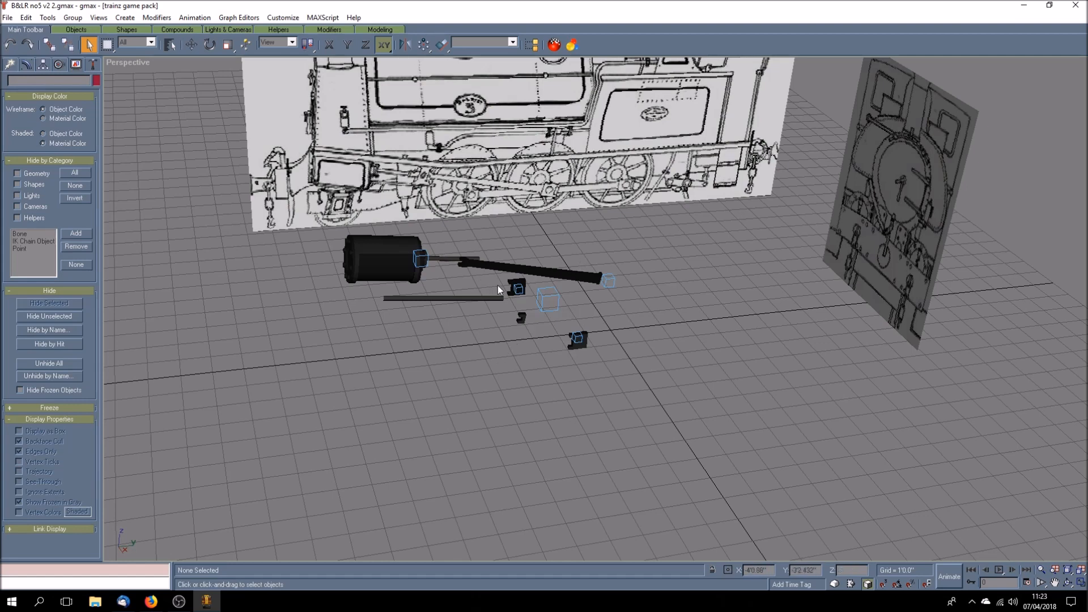
Hide the remaining small black blocks and helpers from the wheel area, and restore the four-viewport layout
{"action": "left_click", "coordinate": [520, 290]}
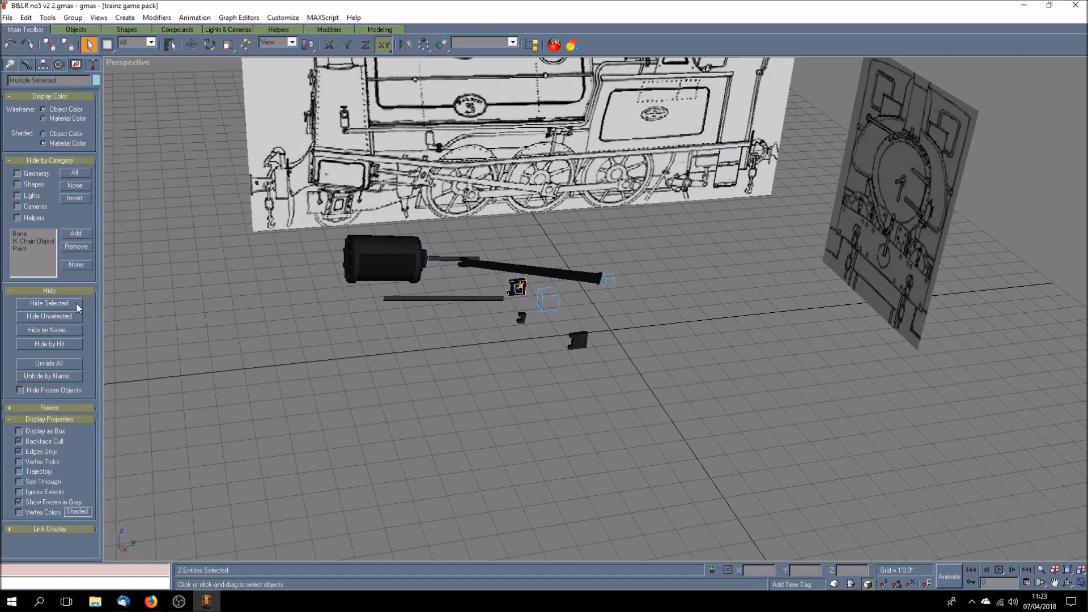
{"action": "left_click", "coordinate": [49, 303]}
{"action": "left_click_drag", "start_coordinate": [520, 296], "coordinate": [590, 353]}
{"action": "left_click", "coordinate": [68, 304]}
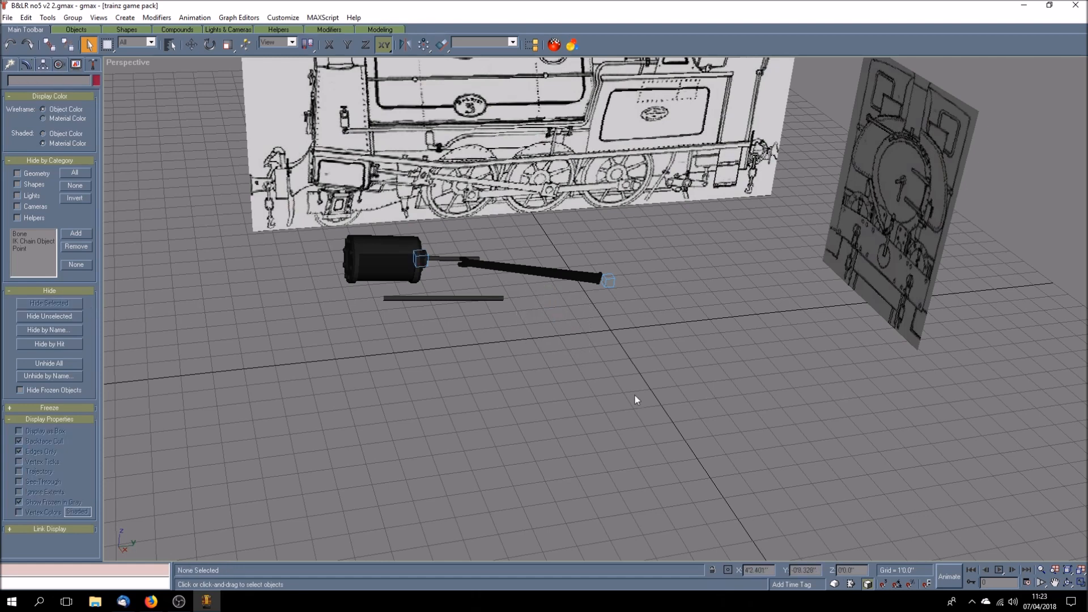
{"action": "left_click", "coordinate": [1081, 583]}
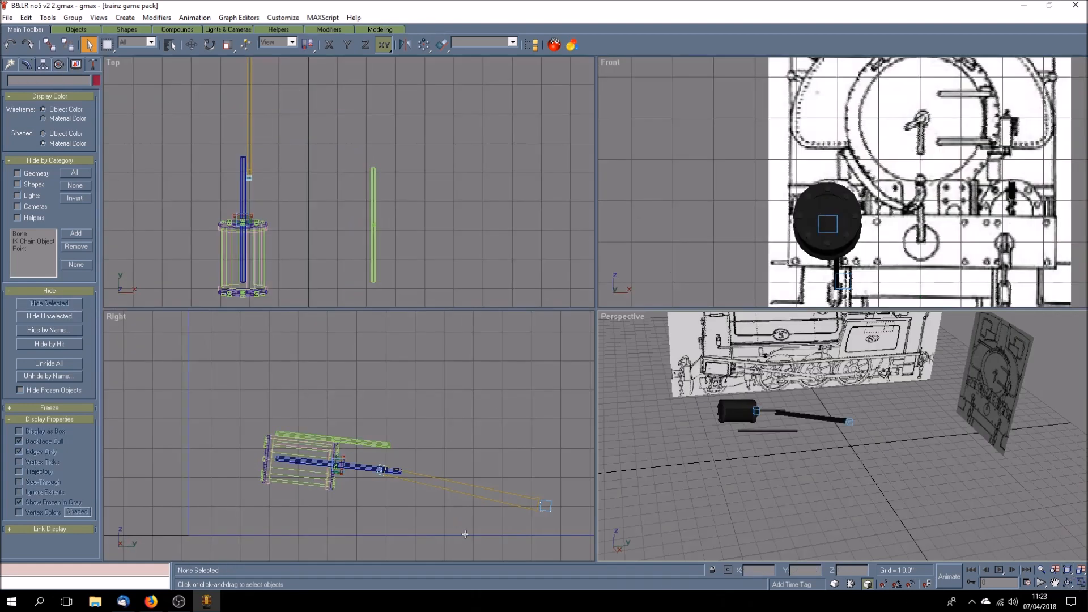
Lower the green duplicate rod in the Right view until it lies against the upper edge of the blue piston rod
{"action": "left_click", "coordinate": [1055, 584]}
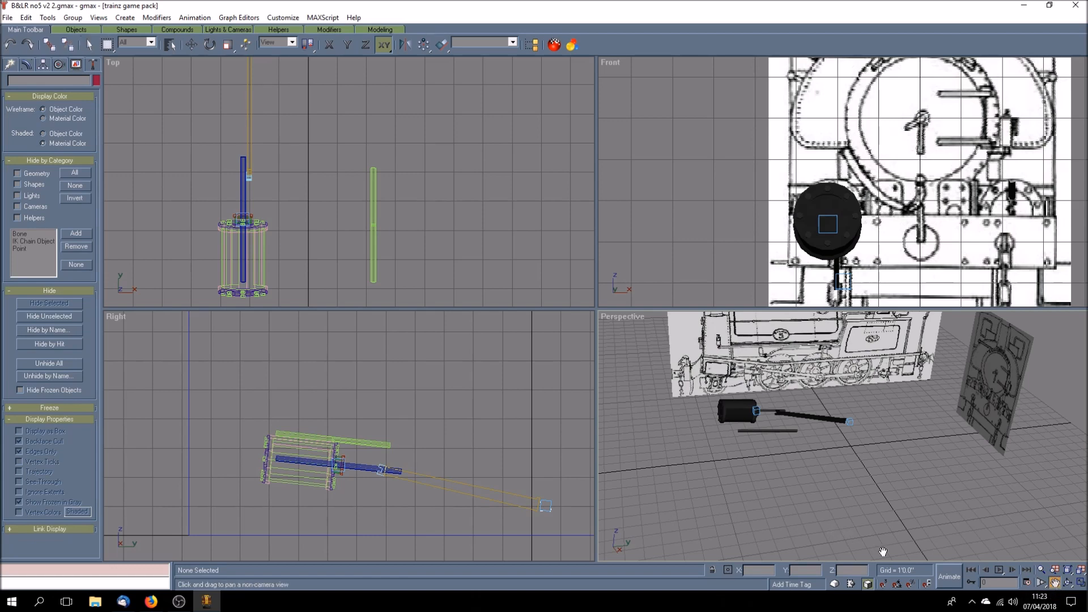
{"action": "left_click_drag", "start_coordinate": [391, 463], "coordinate": [360, 425]}
{"action": "scroll", "coordinate": [359, 425], "scroll_direction": "up", "scroll_amount": 3}
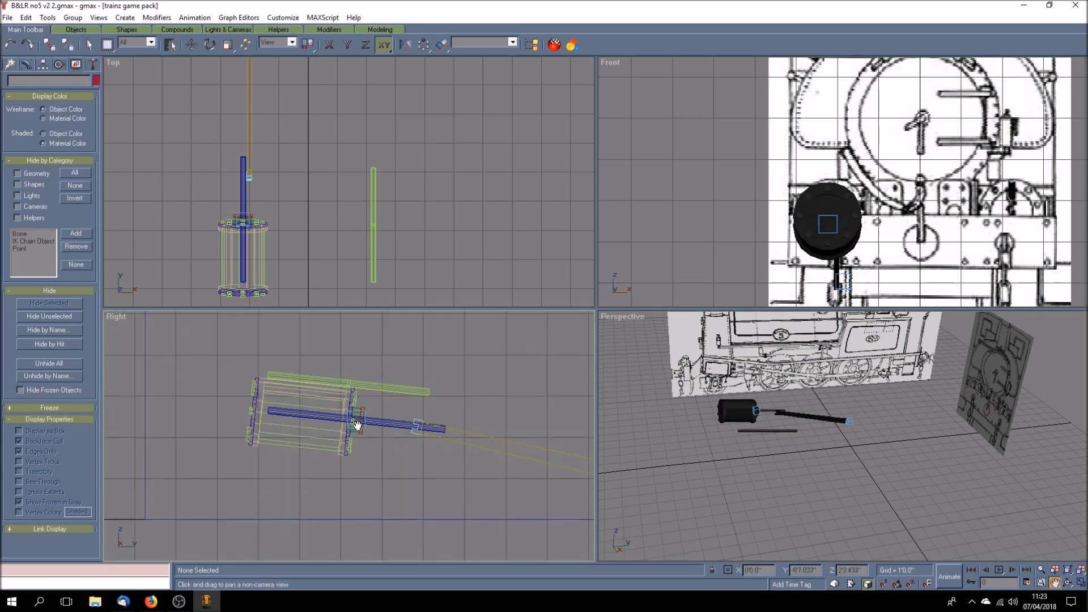
{"action": "left_click", "coordinate": [191, 45]}
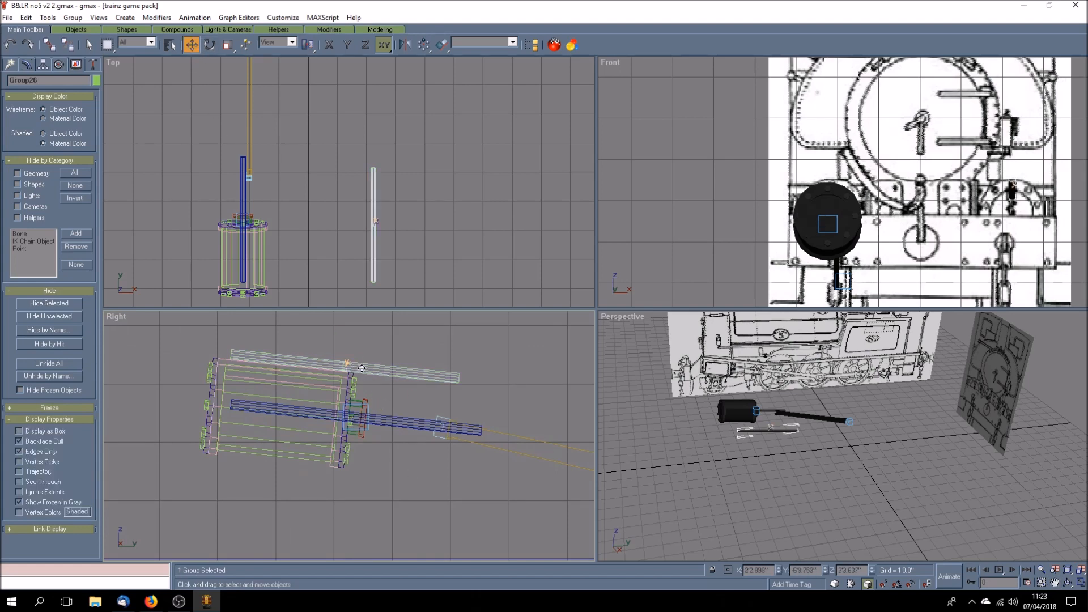
{"action": "left_click_drag", "start_coordinate": [367, 369], "coordinate": [366, 403]}
{"action": "scroll", "coordinate": [400, 423], "scroll_direction": "up", "scroll_amount": 5}
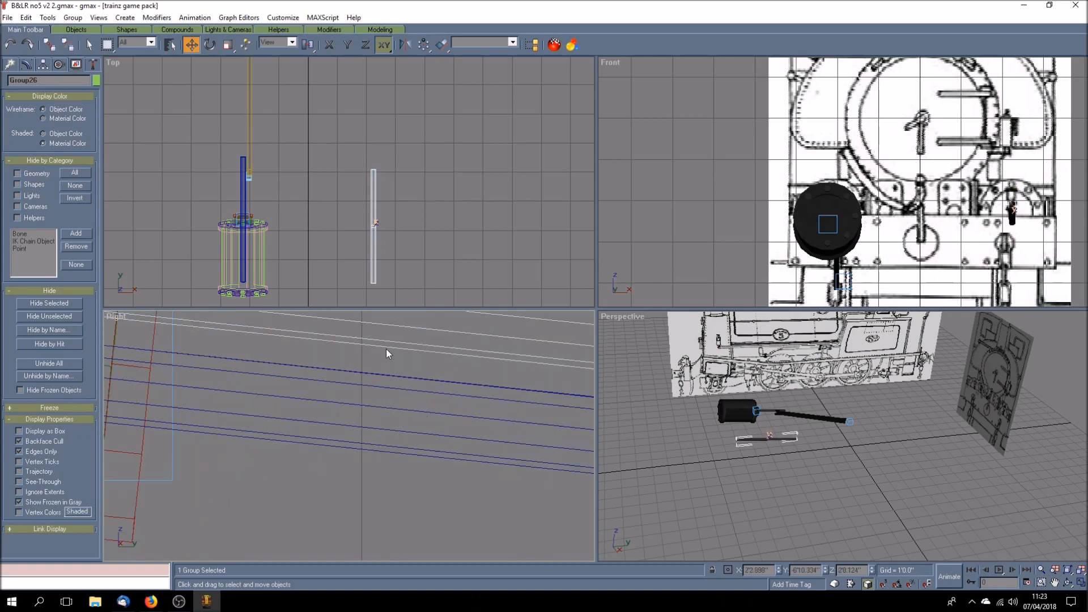
{"action": "left_click_drag", "start_coordinate": [389, 347], "coordinate": [389, 372]}
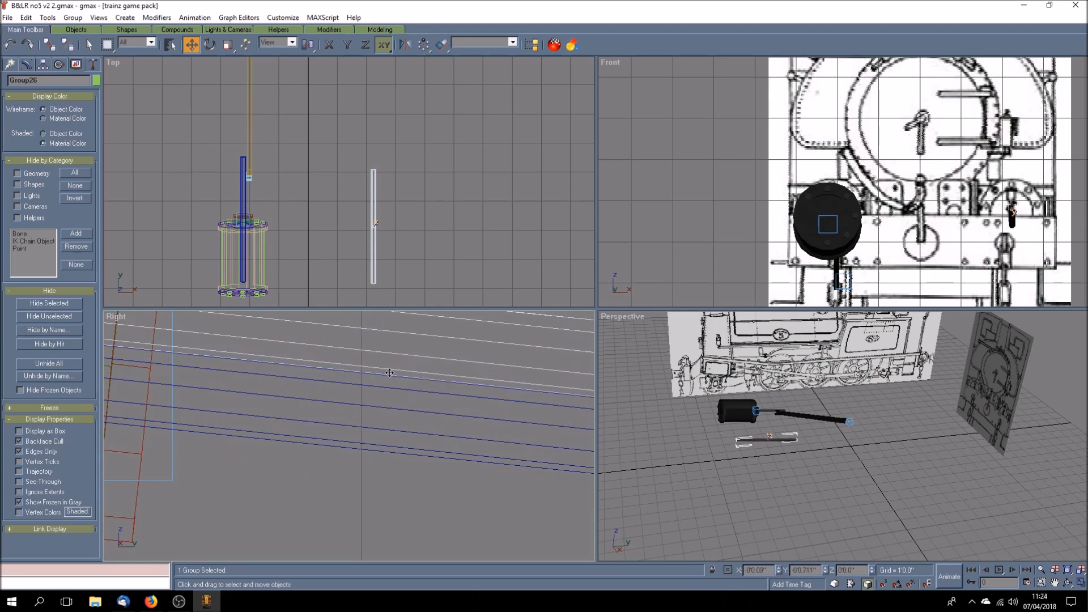
{"action": "scroll", "coordinate": [389, 372], "scroll_direction": "down", "scroll_amount": 3}
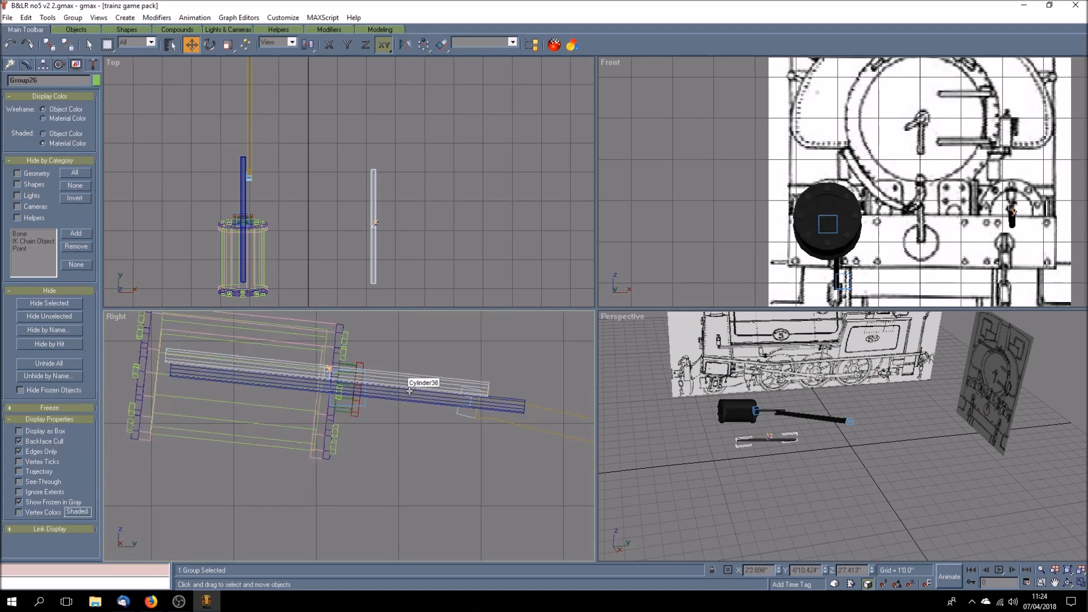
{"action": "scroll", "coordinate": [422, 394], "scroll_direction": "down", "scroll_amount": 3}
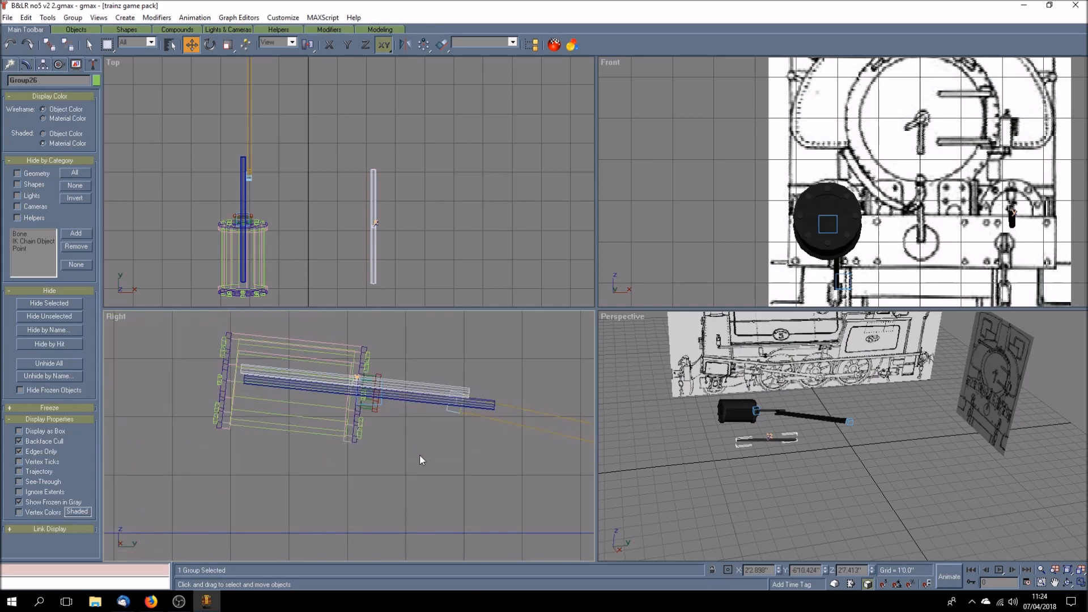
Slide the blue piston rod about 9.3 inches along its slope toward the cylinder in an enlarged Right view, so its end meets the connecting rod
{"action": "left_click", "coordinate": [412, 402]}
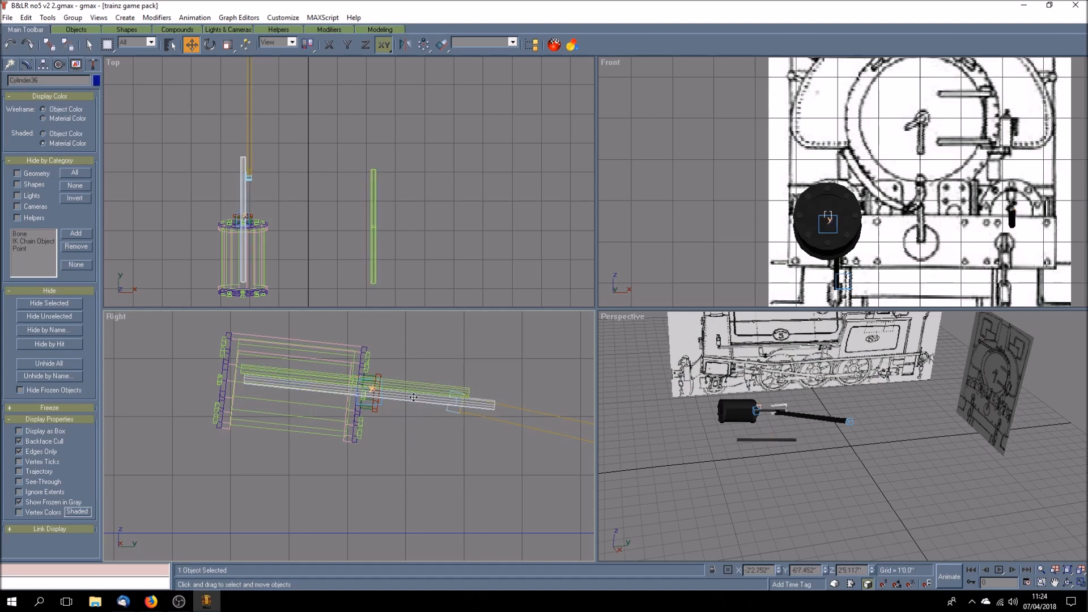
{"action": "left_click", "coordinate": [1081, 583]}
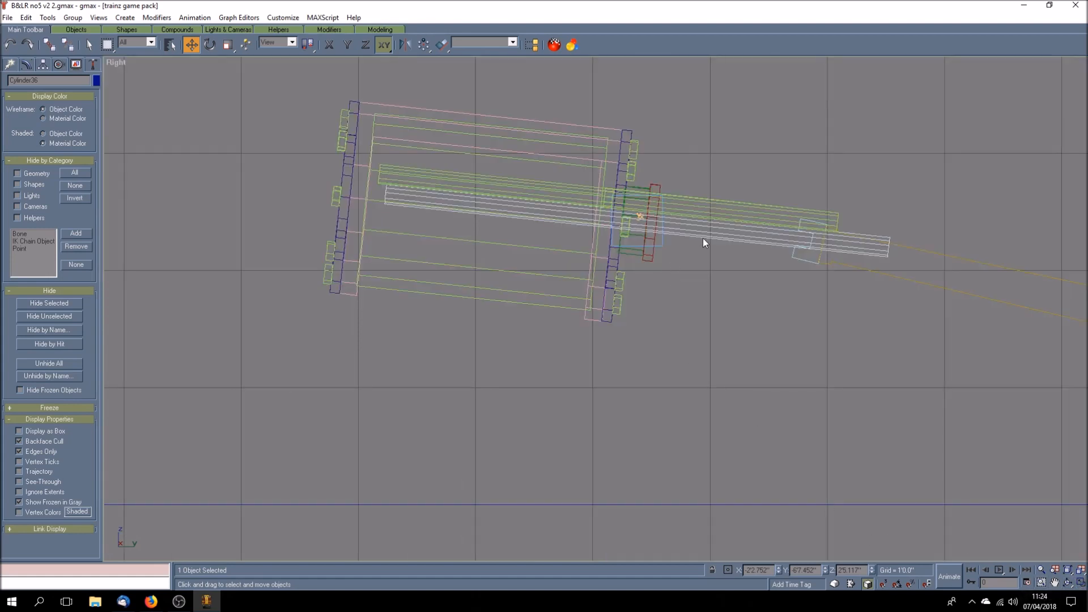
{"action": "left_click_drag", "start_coordinate": [703, 233], "coordinate": [612, 224]}
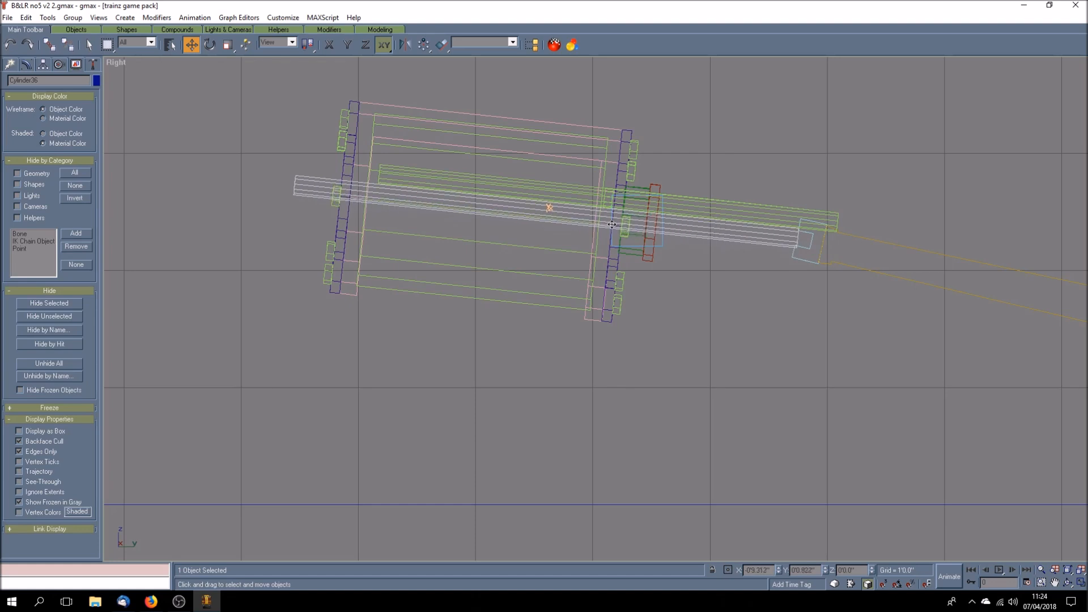
Nudge the blue piston rod into line with the connecting rod's end and link it to the parent helper b.r.piston01
{"action": "left_click_drag", "start_coordinate": [612, 225], "coordinate": [613, 224]}
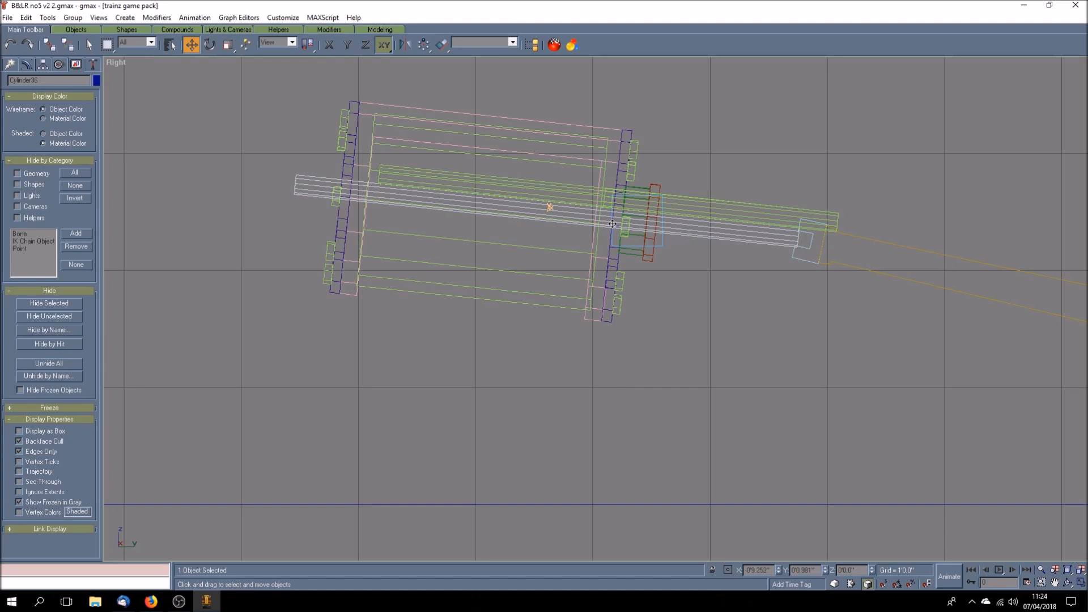
{"action": "left_click", "coordinate": [839, 403]}
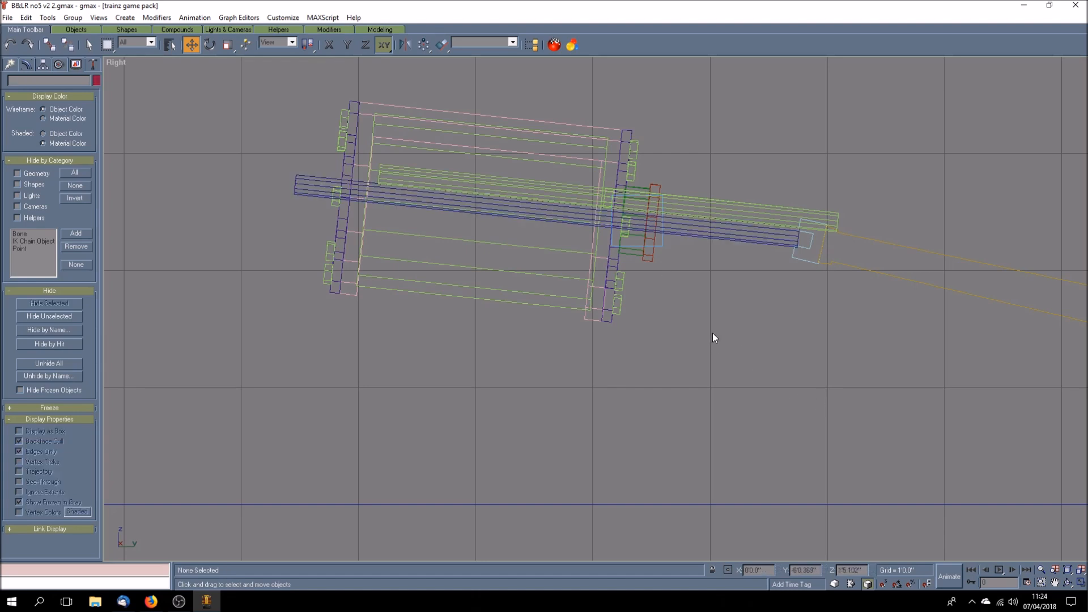
{"action": "left_click", "coordinate": [696, 235]}
{"action": "left_click", "coordinate": [49, 44]}
{"action": "left_click", "coordinate": [168, 45]}
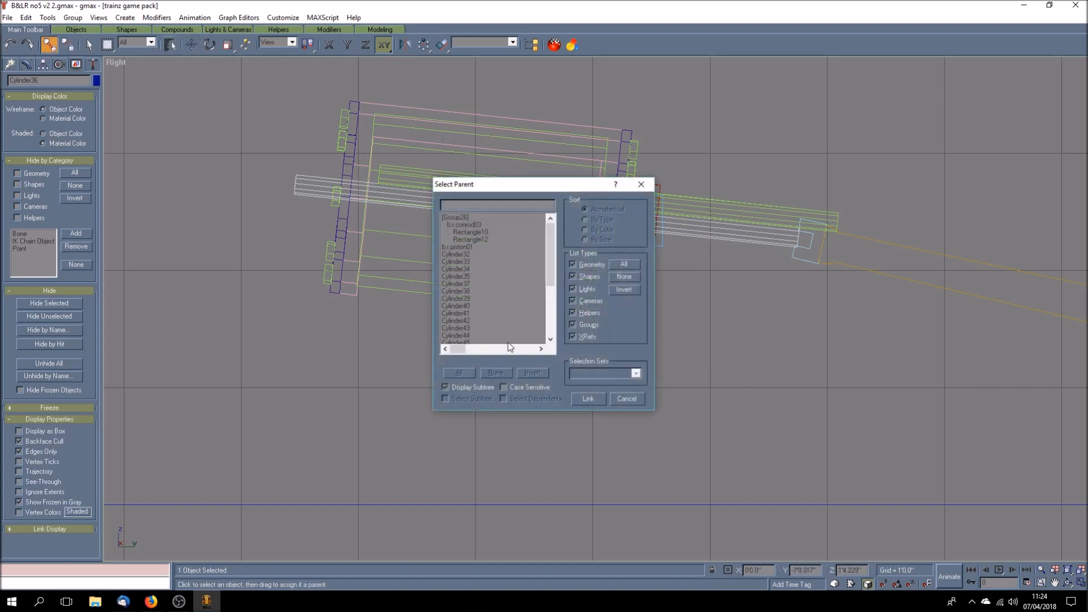
{"action": "left_click", "coordinate": [468, 247]}
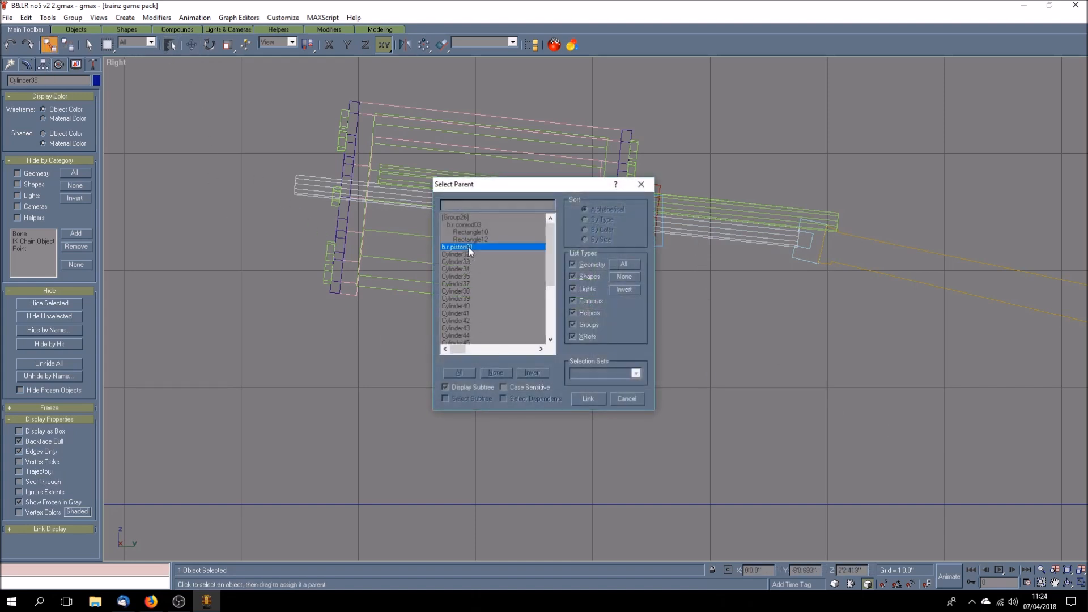
{"action": "left_click", "coordinate": [589, 396]}
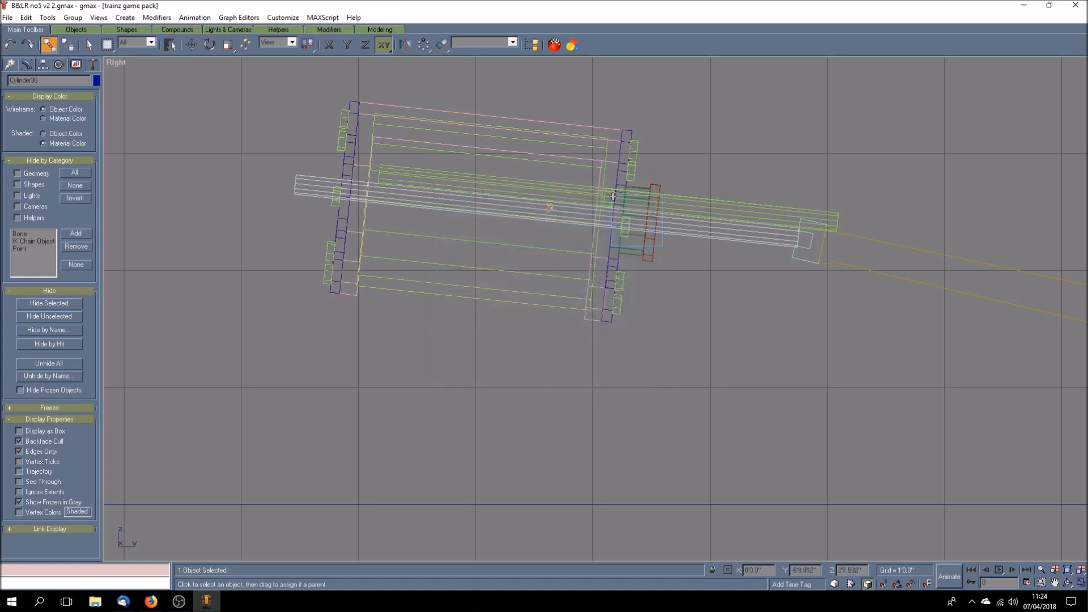
{"action": "left_click", "coordinate": [720, 307]}
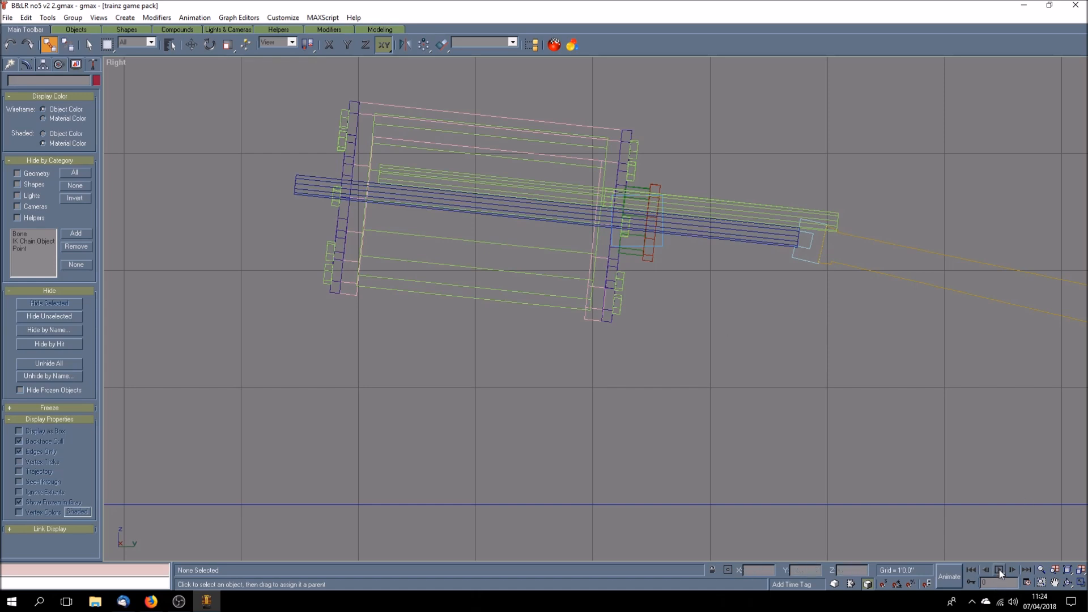
Play the animation to check how the piston rod and connecting rod move, and return to frame 0
{"action": "left_click", "coordinate": [999, 569]}
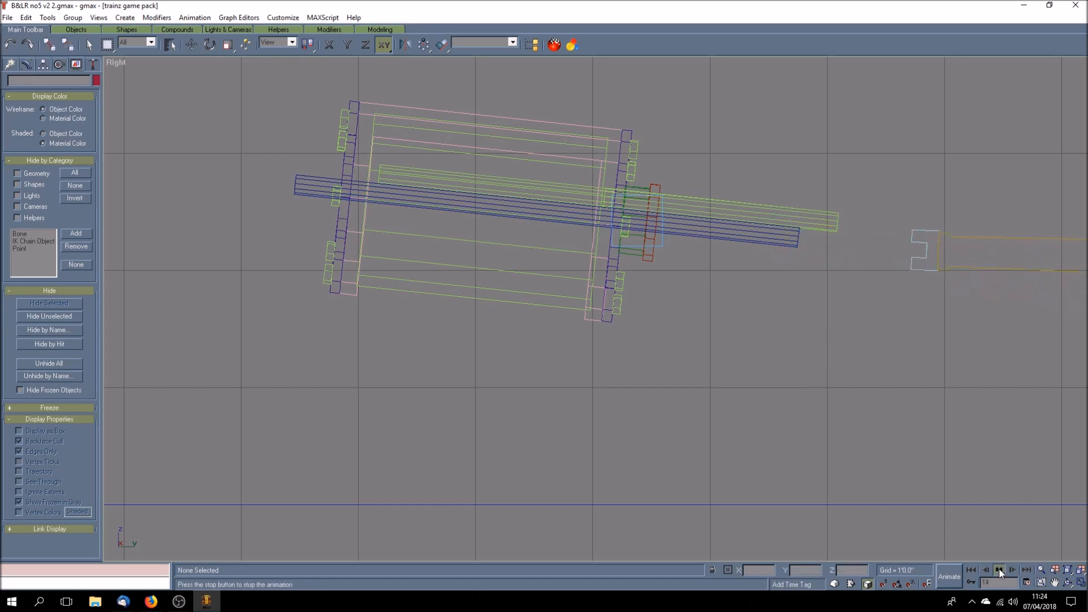
{"action": "left_click", "coordinate": [999, 569]}
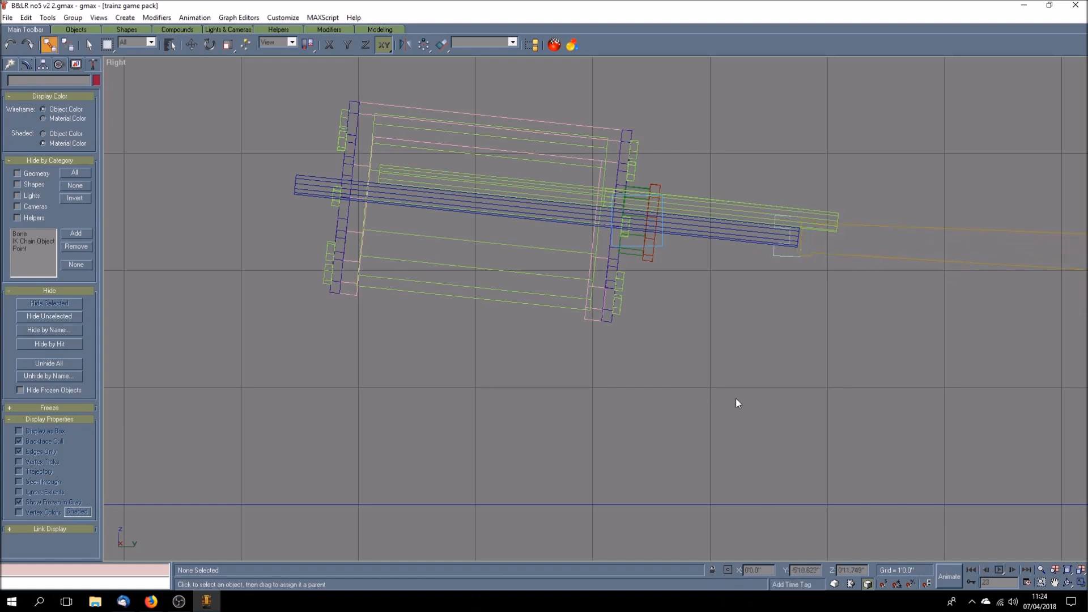
{"action": "left_click", "coordinate": [972, 570]}
Turn on animation recording and, at frame 1, move the b.r.piston01 helper along the slope so the rod meets the connecting rod's fork
{"action": "left_click", "coordinate": [1054, 582]}
{"action": "left_click_drag", "start_coordinate": [718, 314], "coordinate": [660, 372]}
{"action": "scroll", "coordinate": [619, 367], "scroll_direction": "up", "scroll_amount": 3}
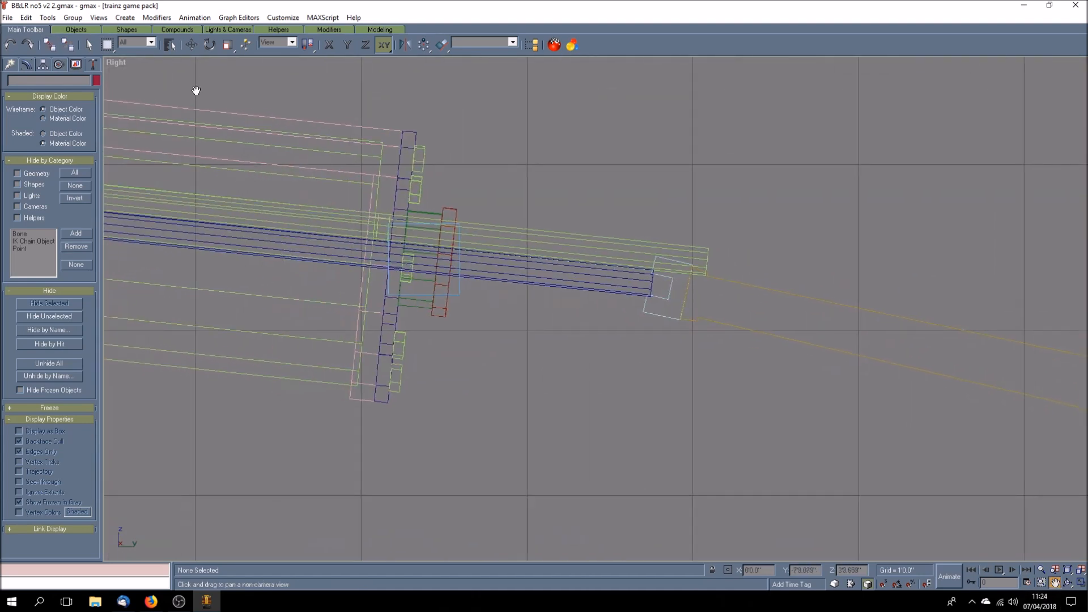
{"action": "left_click", "coordinate": [195, 46]}
{"action": "left_click", "coordinate": [463, 297]}
{"action": "left_click", "coordinate": [952, 580]}
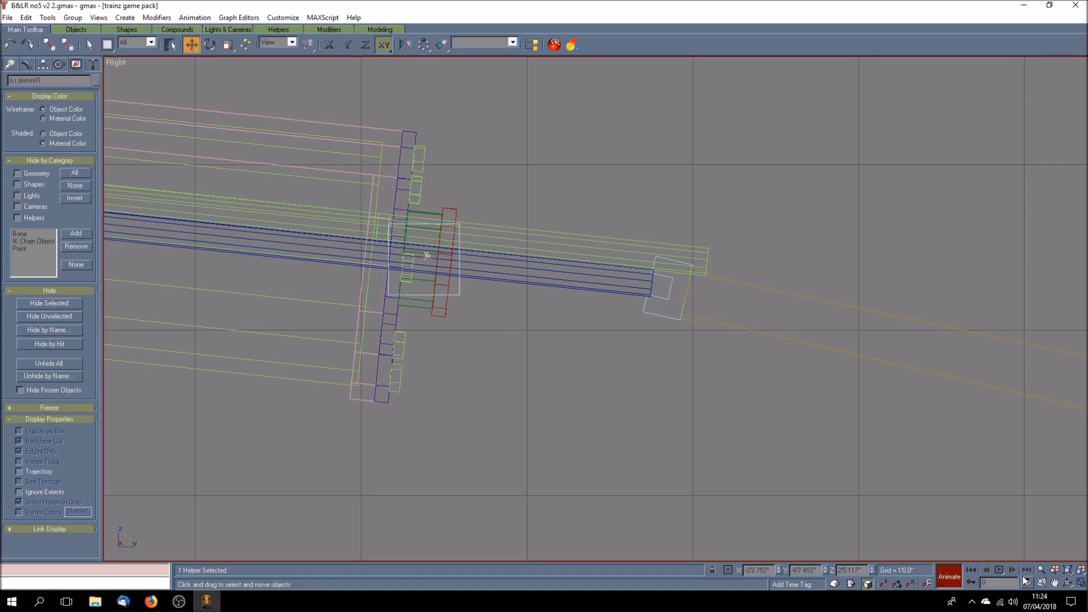
{"action": "left_click", "coordinate": [1012, 569]}
{"action": "left_click_drag", "start_coordinate": [458, 290], "coordinate": [481, 294]}
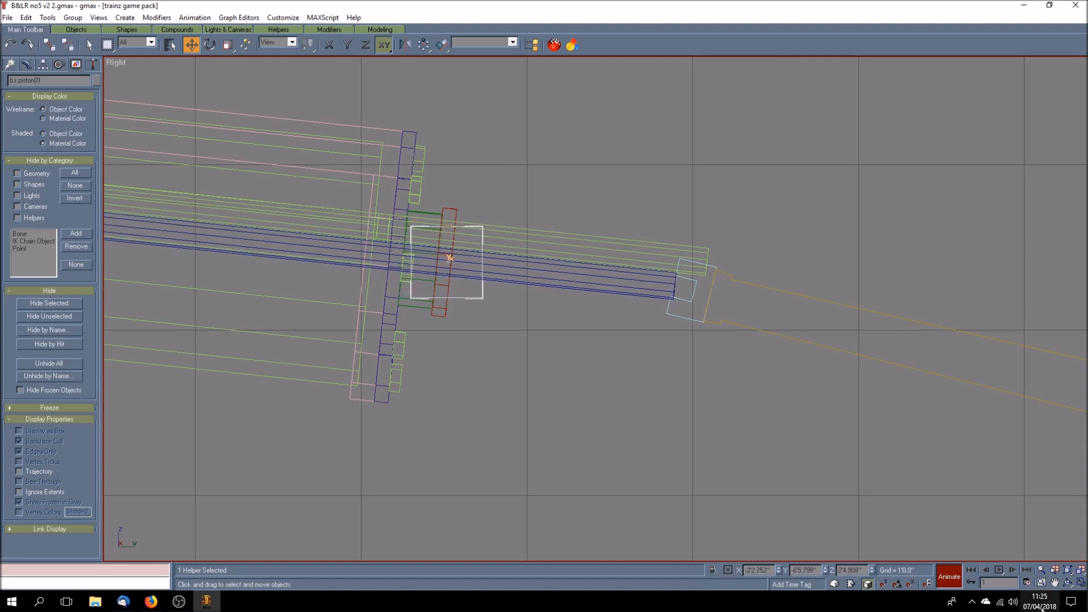
Key the piston helper at frames 2, 3 and 4, sliding it down the slope each time to seat the rod in the fork
{"action": "left_click", "coordinate": [1011, 569]}
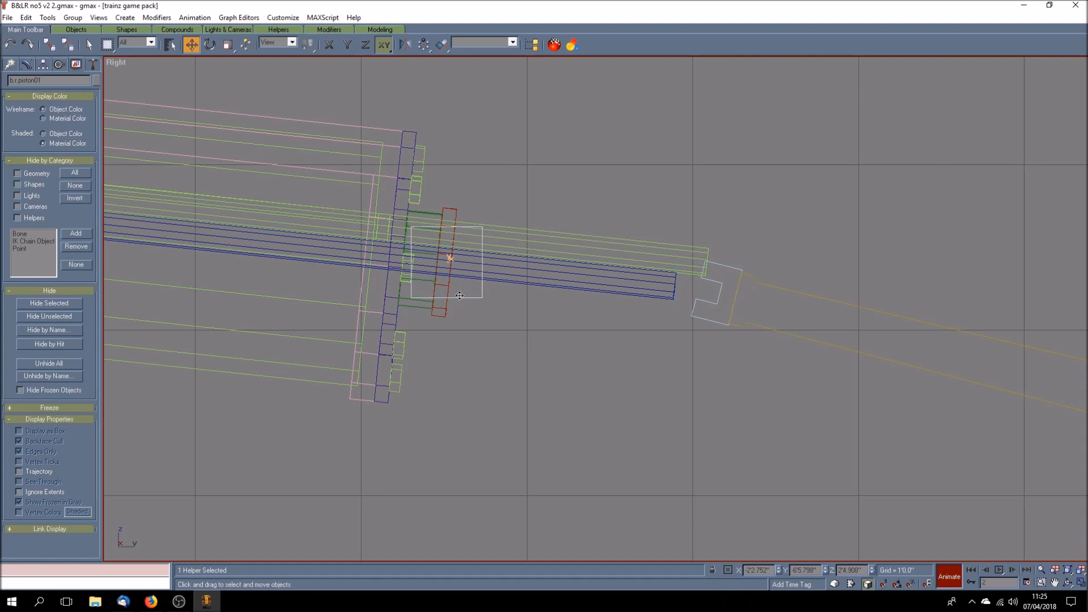
{"action": "left_click_drag", "start_coordinate": [458, 295], "coordinate": [483, 298]}
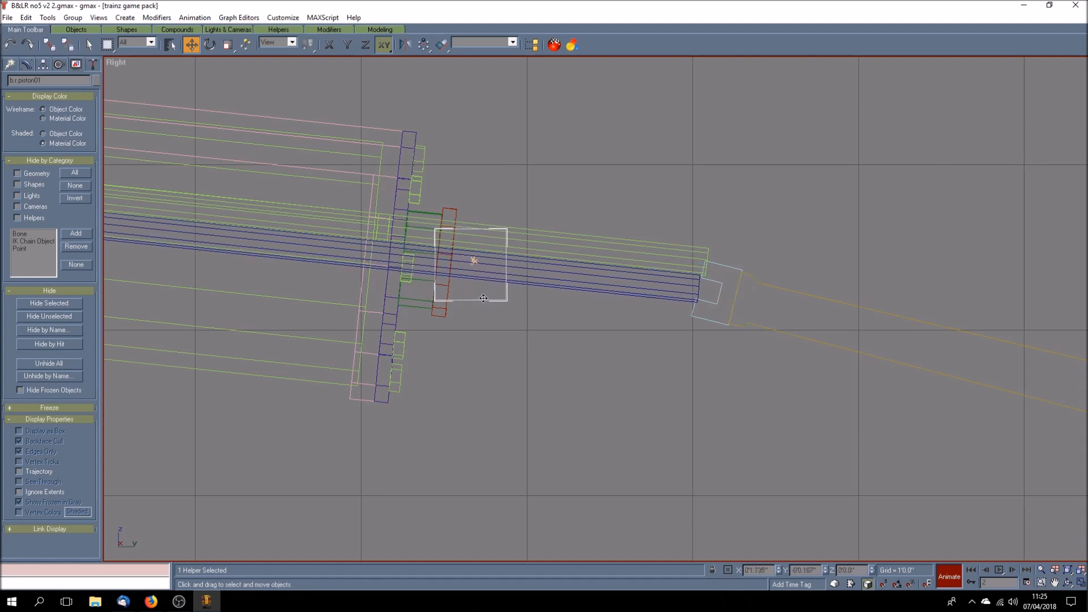
{"action": "left_click_drag", "start_coordinate": [483, 298], "coordinate": [485, 298]}
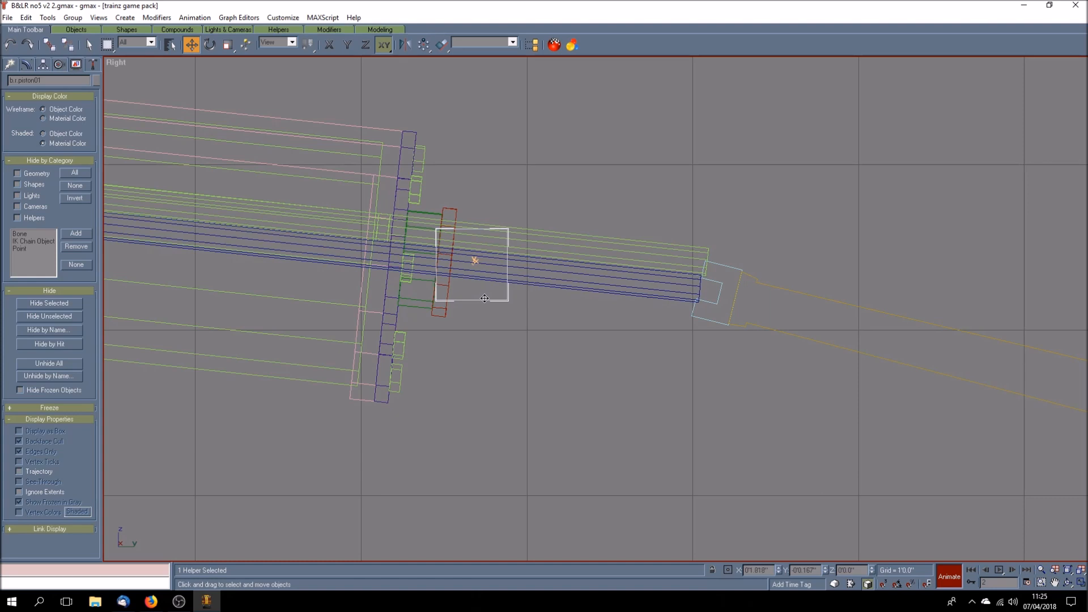
{"action": "left_click", "coordinate": [1012, 569]}
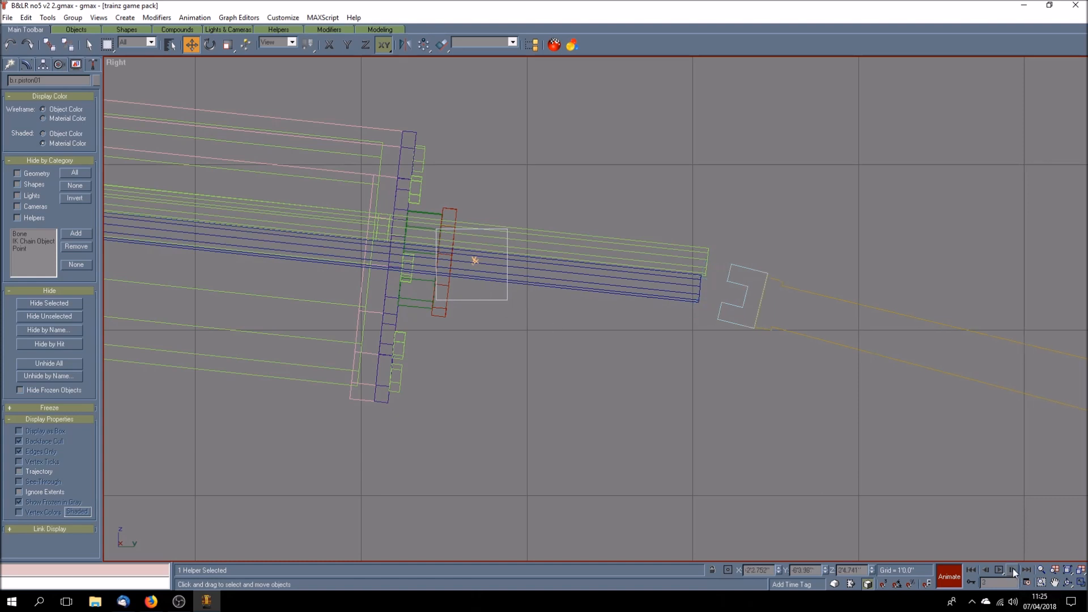
{"action": "left_click_drag", "start_coordinate": [507, 300], "coordinate": [534, 302]}
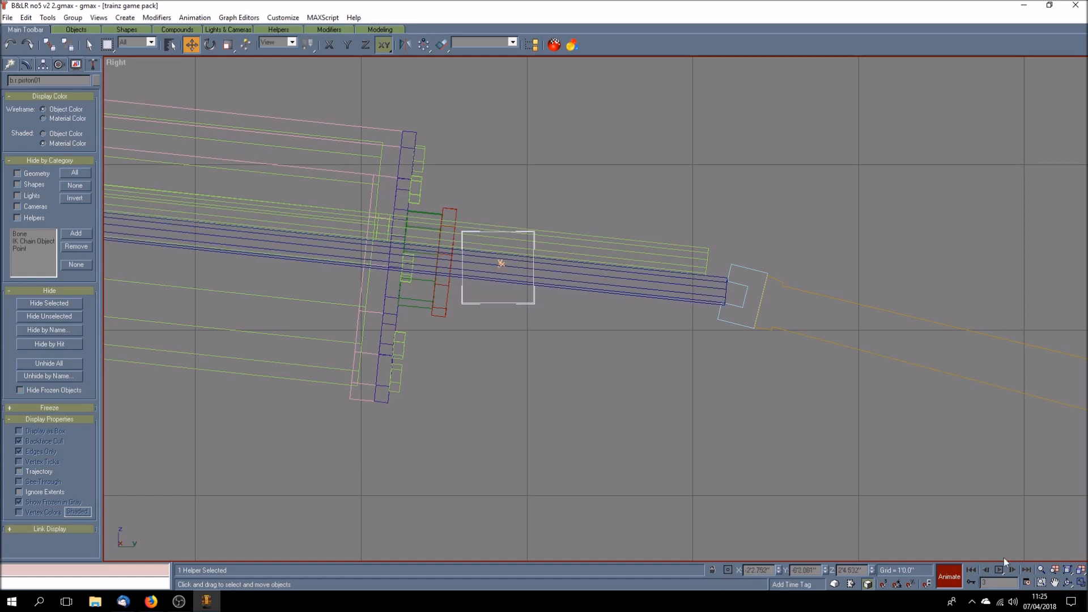
{"action": "left_click", "coordinate": [1015, 572]}
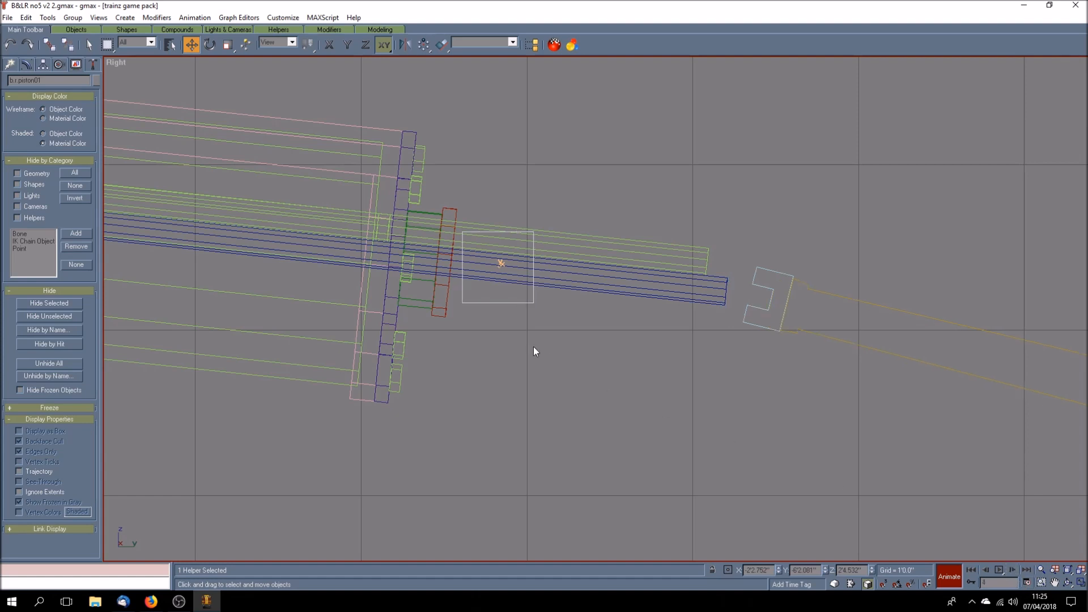
{"action": "left_click_drag", "start_coordinate": [529, 304], "coordinate": [554, 306]}
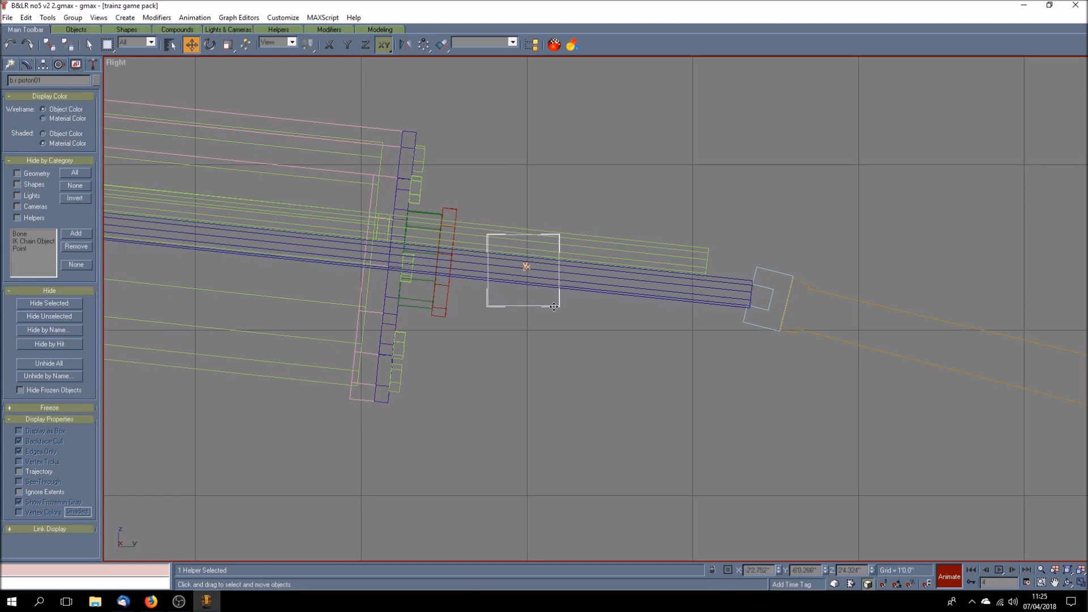
Key the piston helper's position at frames 5, 6 and 7 so the rod's end keeps following the connecting rod's fork
{"action": "left_click", "coordinate": [1011, 570]}
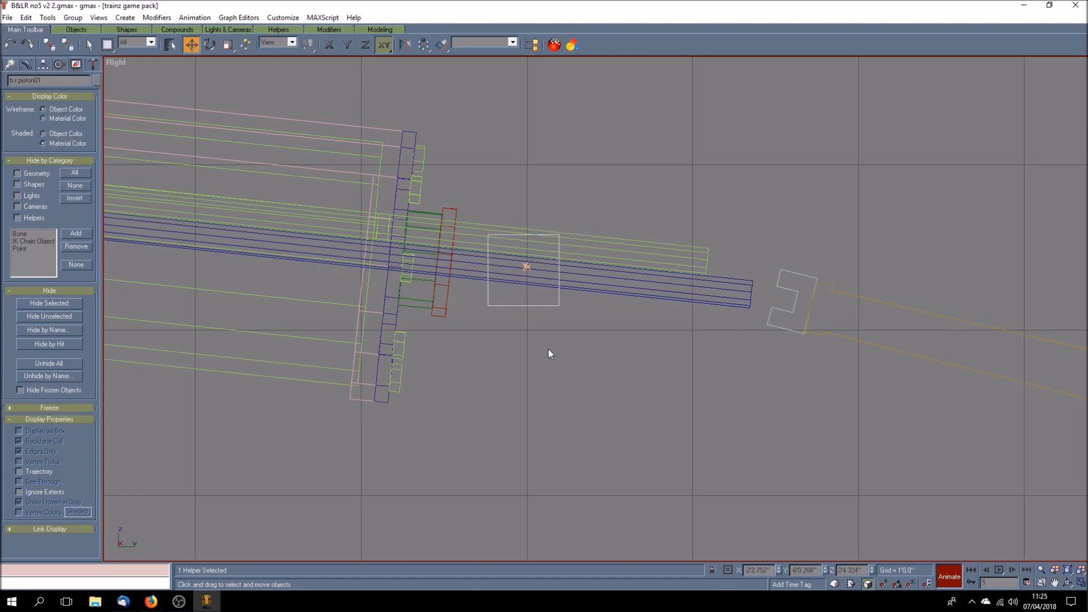
{"action": "left_click_drag", "start_coordinate": [551, 306], "coordinate": [575, 309]}
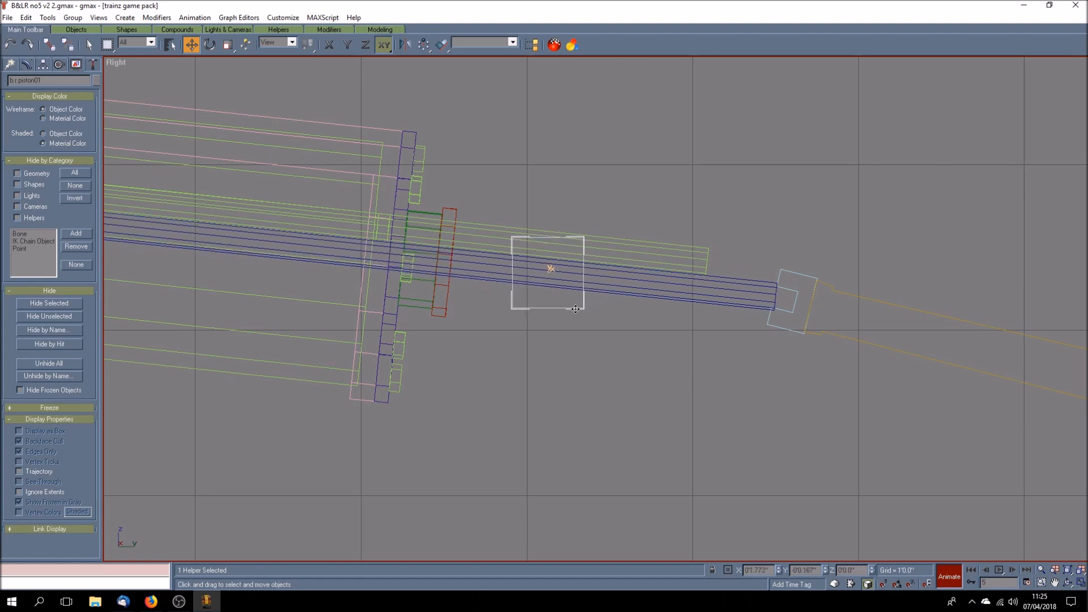
{"action": "left_click", "coordinate": [1014, 569]}
{"action": "left_click_drag", "start_coordinate": [533, 309], "coordinate": [553, 312]}
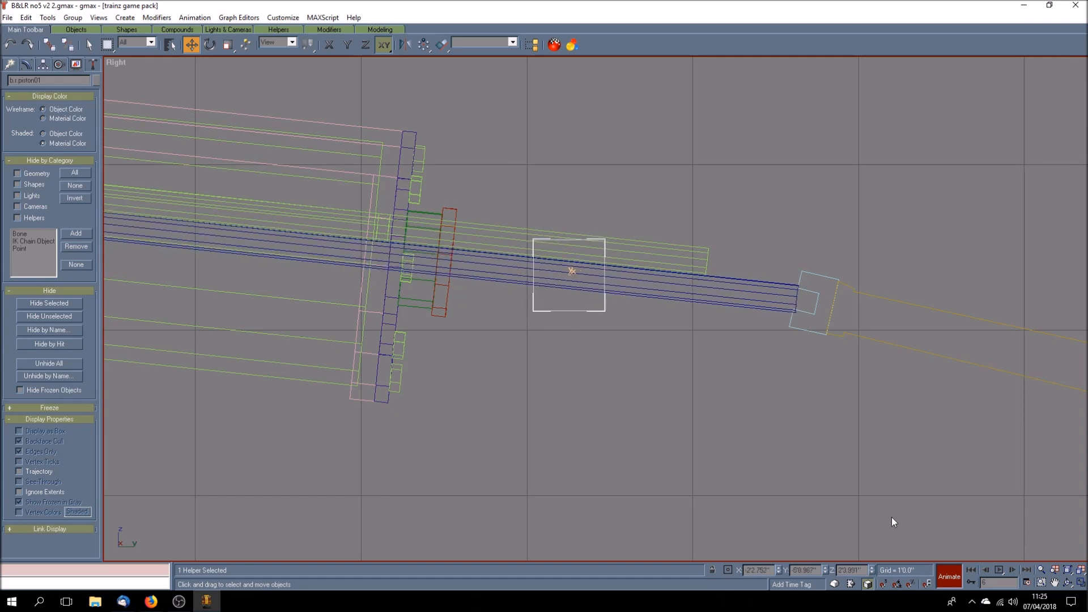
{"action": "left_click", "coordinate": [1013, 569]}
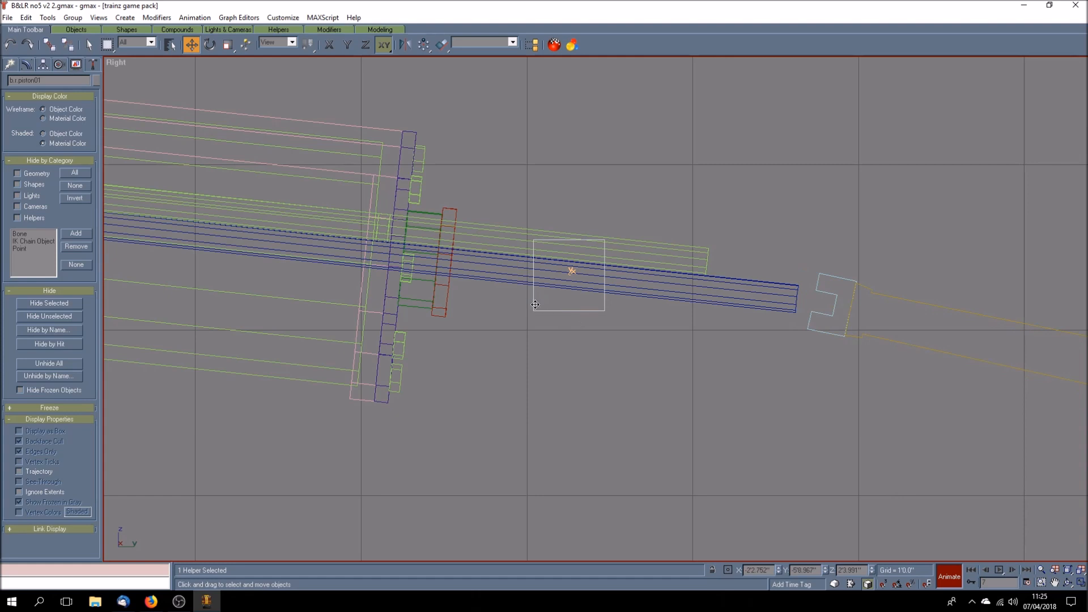
{"action": "left_click_drag", "start_coordinate": [558, 312], "coordinate": [576, 316]}
Key the piston helper at frames 8, 9 and 10 with progressively smaller shifts, and raise it slightly at frame 10
{"action": "left_click", "coordinate": [1014, 570]}
{"action": "left_click_drag", "start_coordinate": [596, 316], "coordinate": [608, 317]}
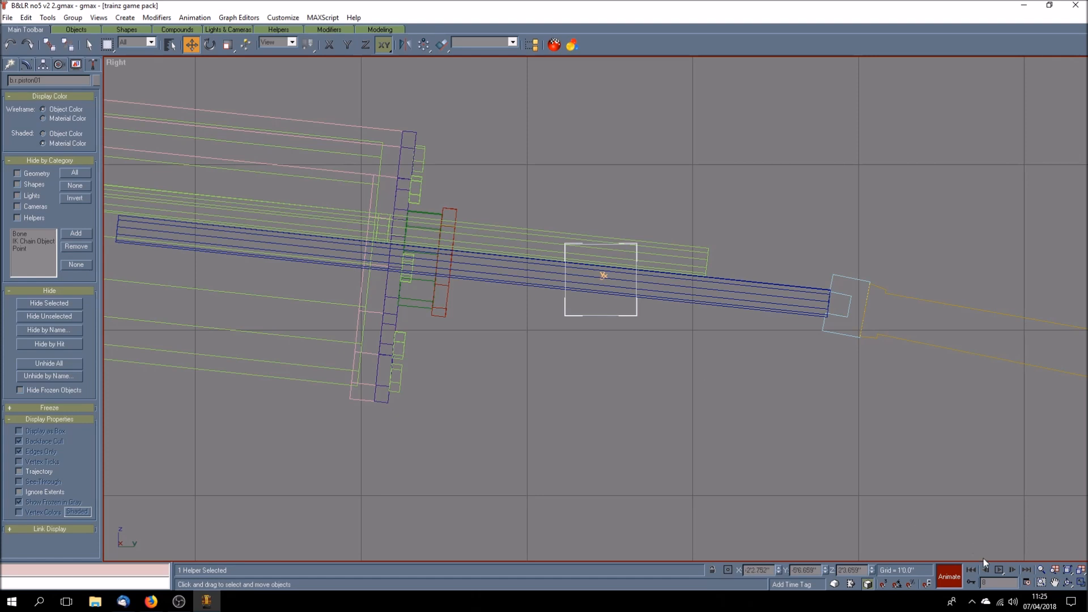
{"action": "left_click", "coordinate": [1012, 570]}
{"action": "left_click_drag", "start_coordinate": [623, 314], "coordinate": [633, 316]}
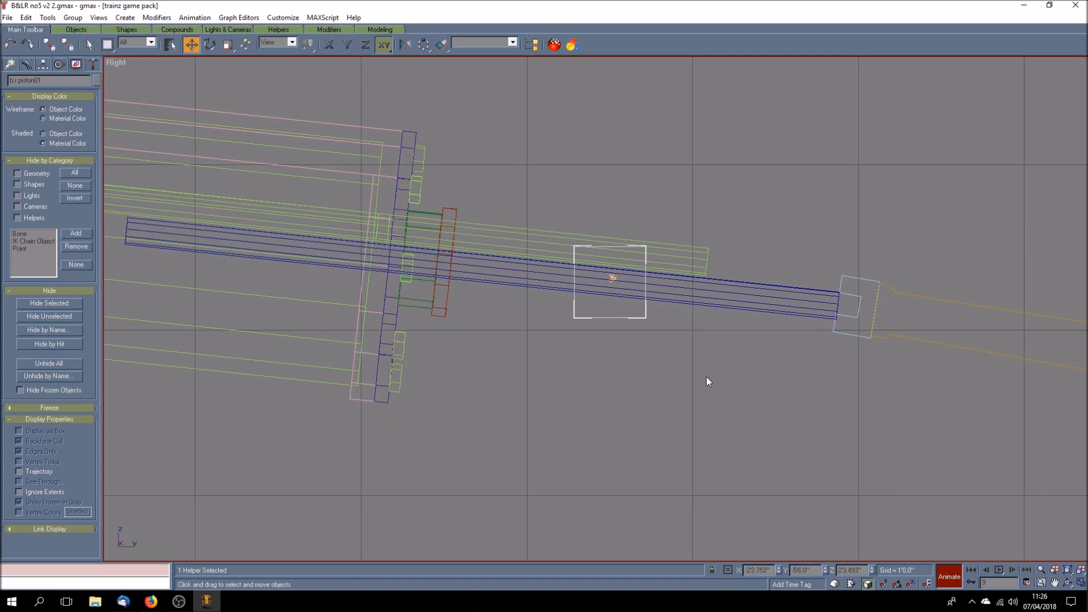
{"action": "left_click", "coordinate": [1012, 570]}
{"action": "left_click_drag", "start_coordinate": [629, 319], "coordinate": [633, 318]}
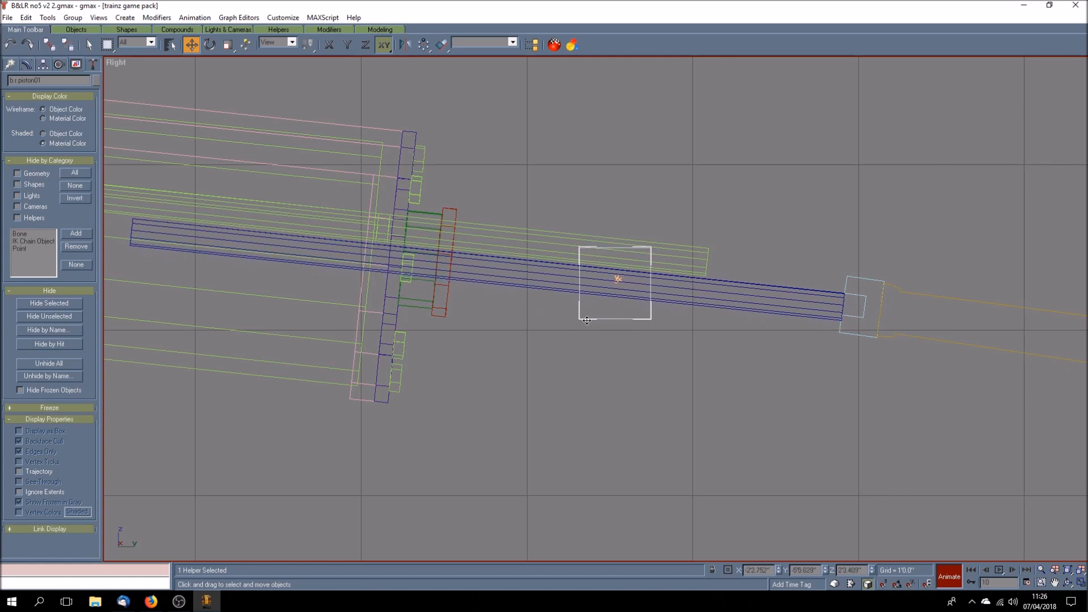
{"action": "left_click_drag", "start_coordinate": [588, 319], "coordinate": [587, 317]}
Step back through frames 9, 8 and 7, correcting the piston helper's position slightly at each to smooth the rod's path
{"action": "left_click", "coordinate": [985, 570]}
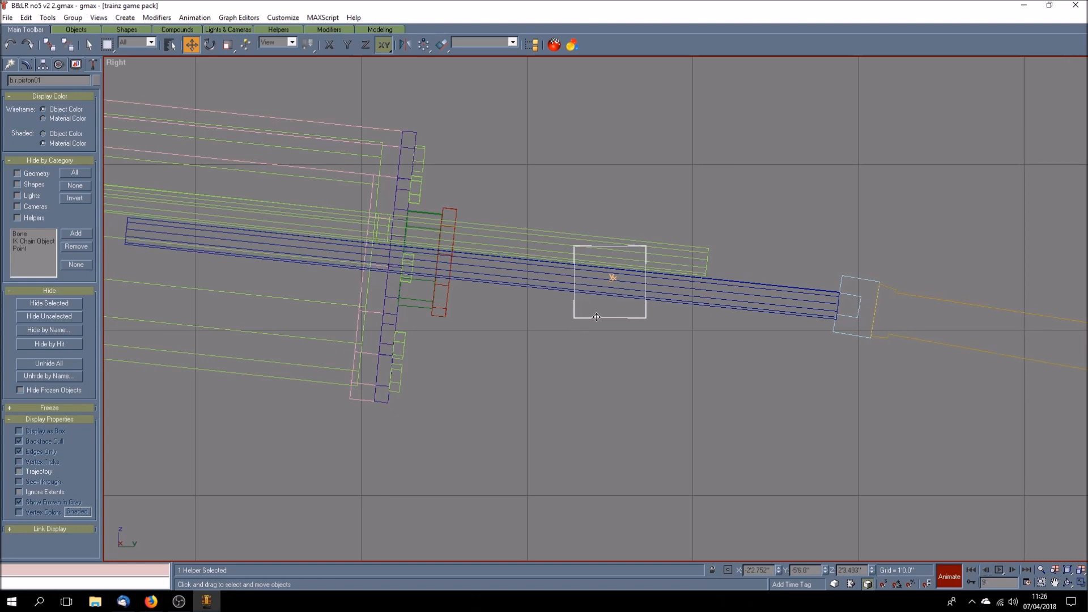
{"action": "left_click_drag", "start_coordinate": [596, 317], "coordinate": [596, 315]}
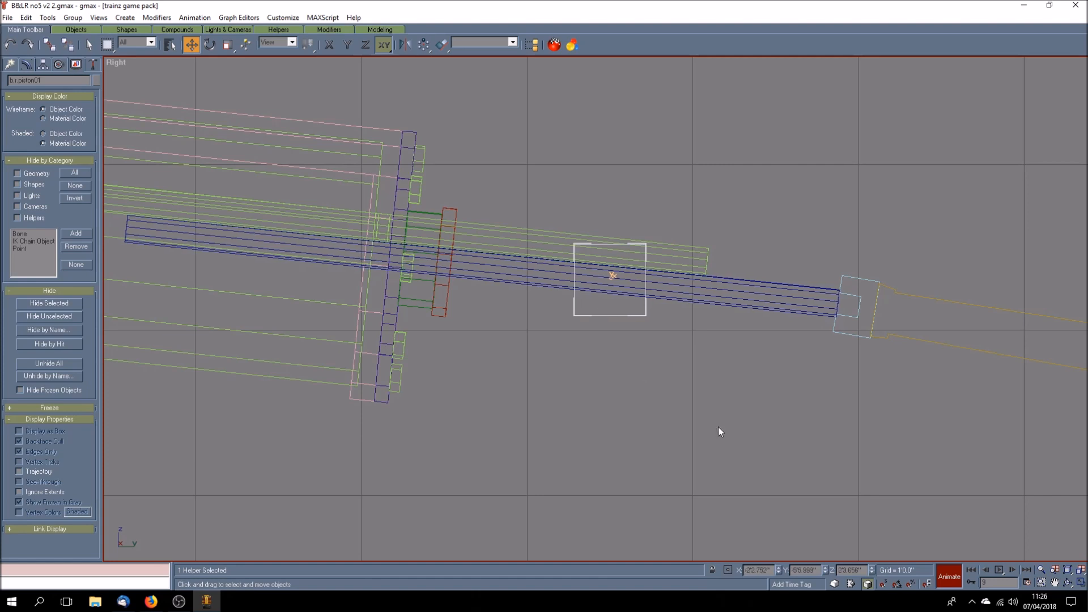
{"action": "left_click", "coordinate": [984, 570]}
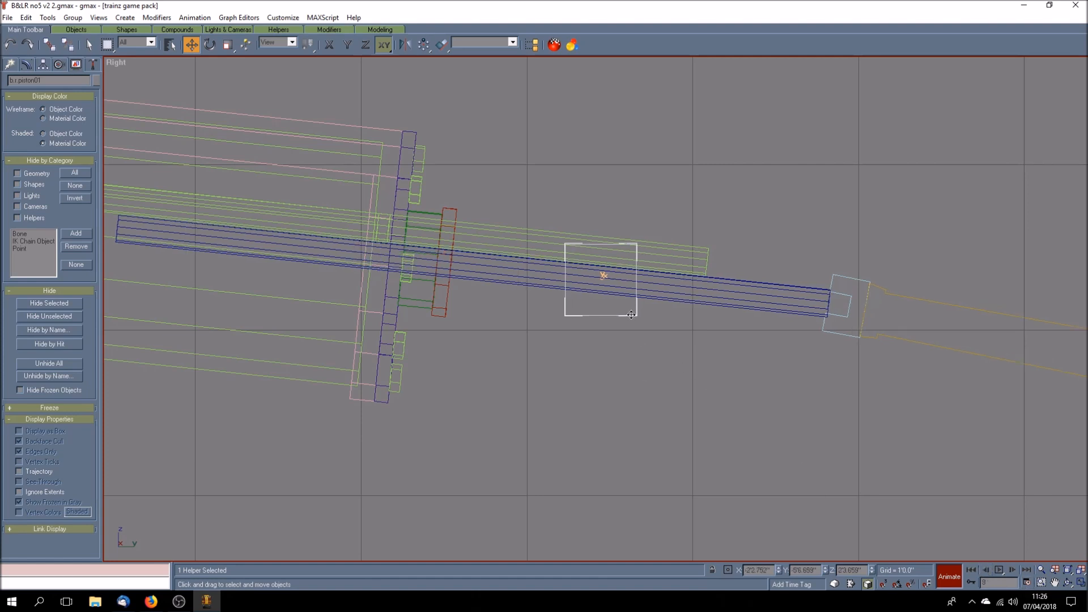
{"action": "left_click_drag", "start_coordinate": [631, 315], "coordinate": [630, 314]}
{"action": "left_click", "coordinate": [987, 571]}
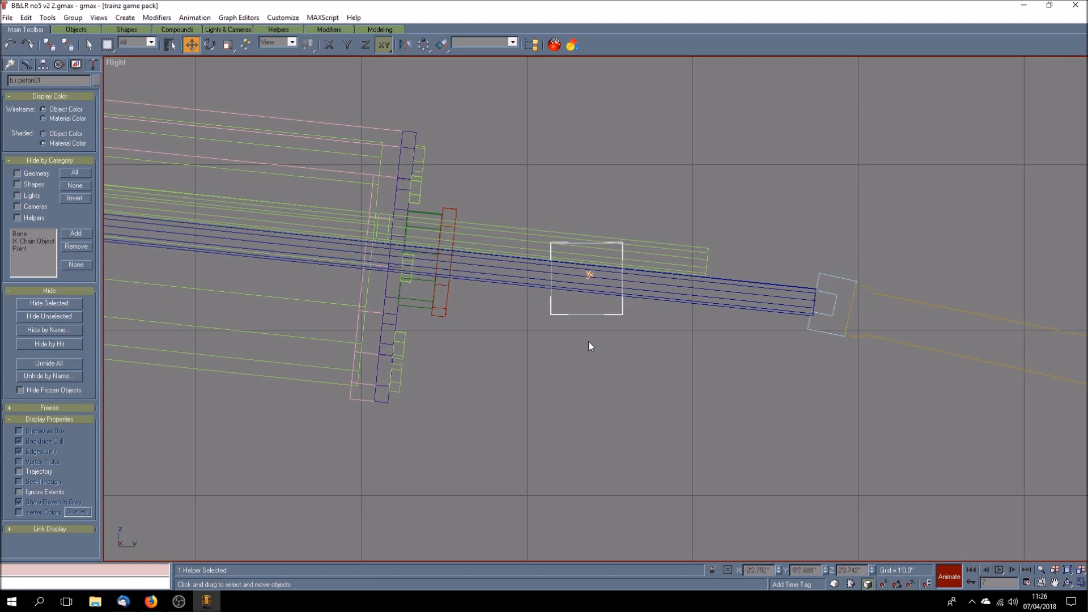
{"action": "left_click_drag", "start_coordinate": [586, 313], "coordinate": [588, 313]}
{"action": "left_click", "coordinate": [988, 571]}
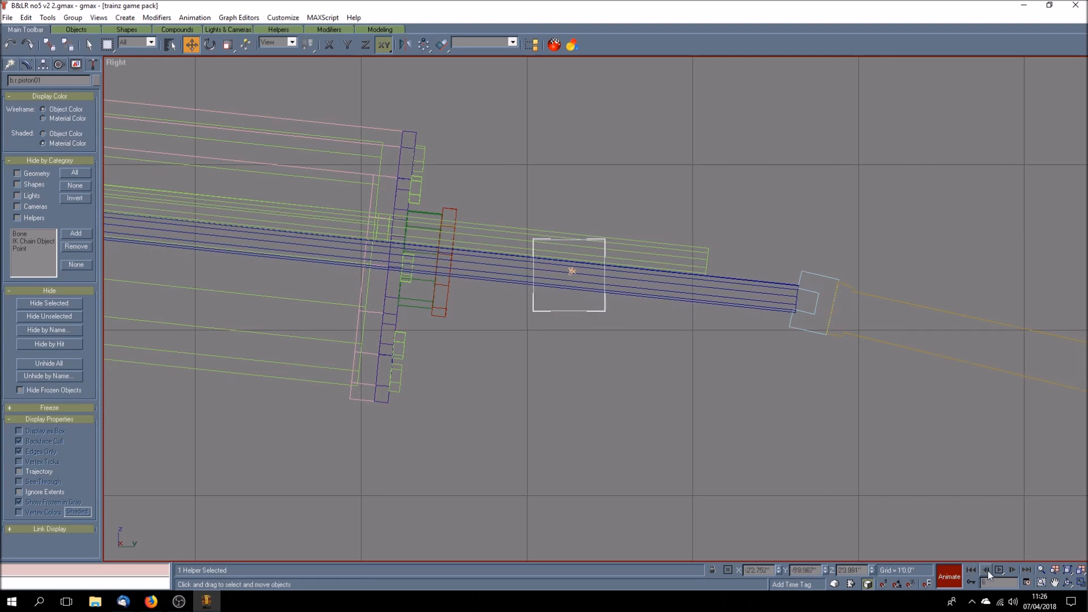
Step forward through the corrected frames and key a slight adjustment of the piston helper at frame 11
{"action": "left_click", "coordinate": [1013, 570]}
{"action": "left_click", "coordinate": [1013, 570]}
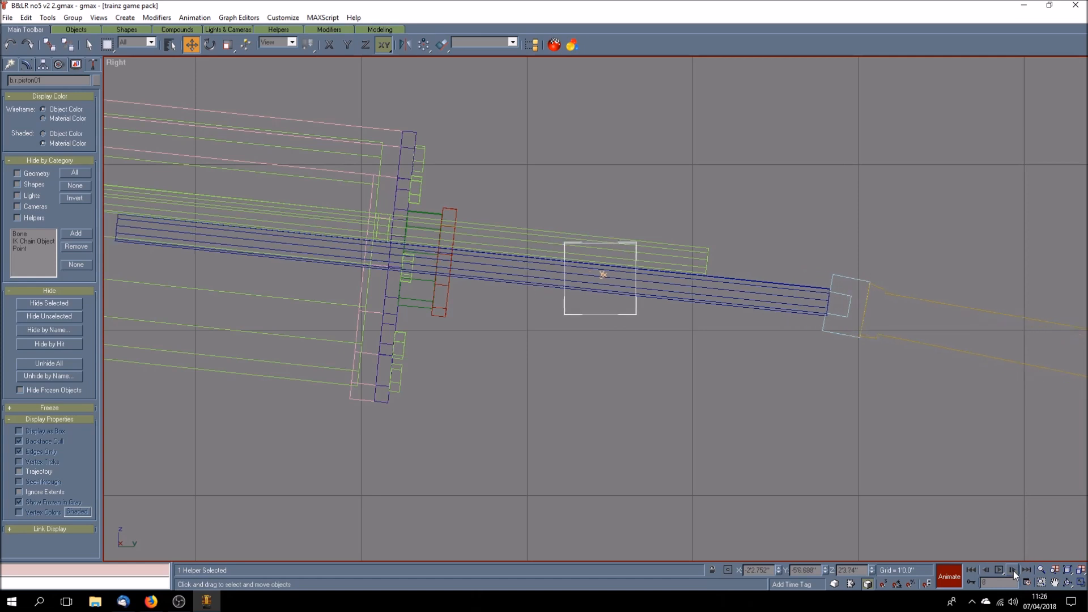
{"action": "left_click", "coordinate": [1014, 570]}
{"action": "left_click", "coordinate": [1013, 570]}
{"action": "left_click", "coordinate": [1014, 570]}
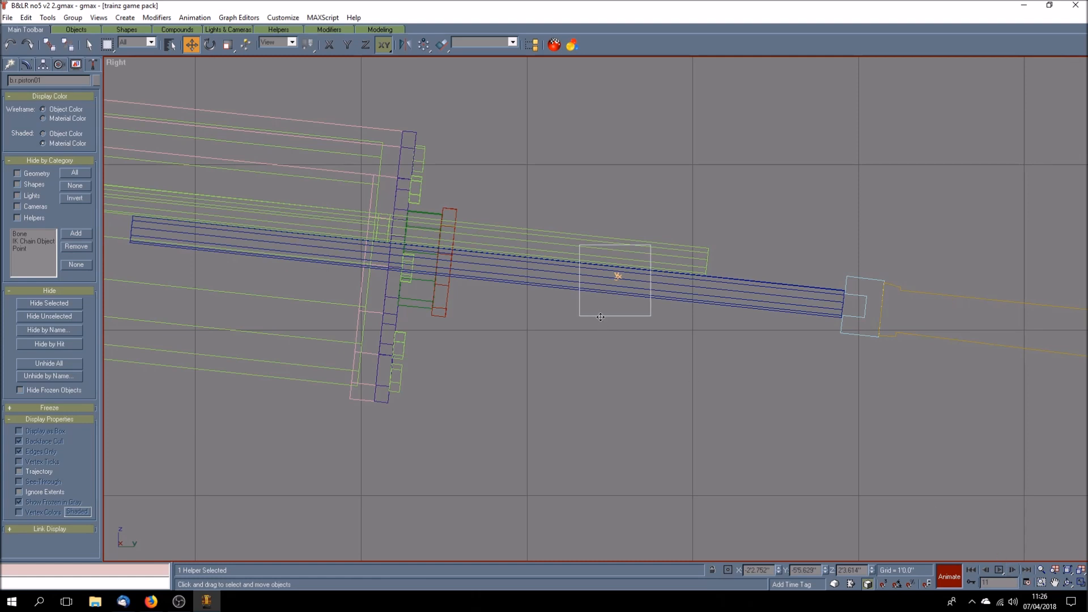
{"action": "left_click_drag", "start_coordinate": [600, 317], "coordinate": [601, 316]}
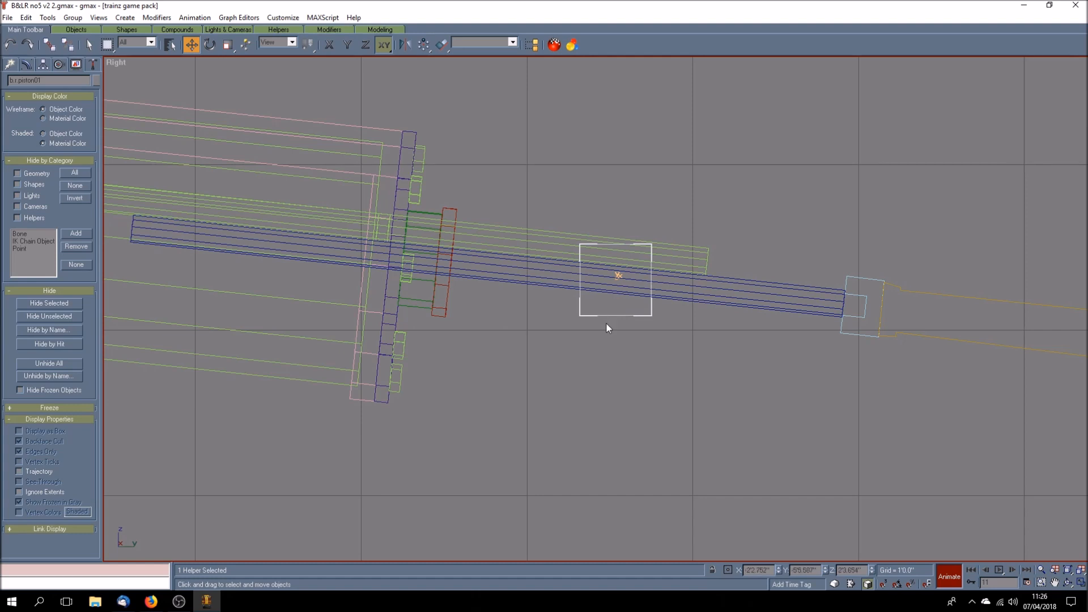
Key small shifts of the piston helper towards the cylinder at frames 12, 13 and 14 so the rod follows the connecting rod's fork
{"action": "left_click", "coordinate": [1013, 570]}
{"action": "left_click_drag", "start_coordinate": [623, 315], "coordinate": [619, 314]}
{"action": "left_click", "coordinate": [1014, 570]}
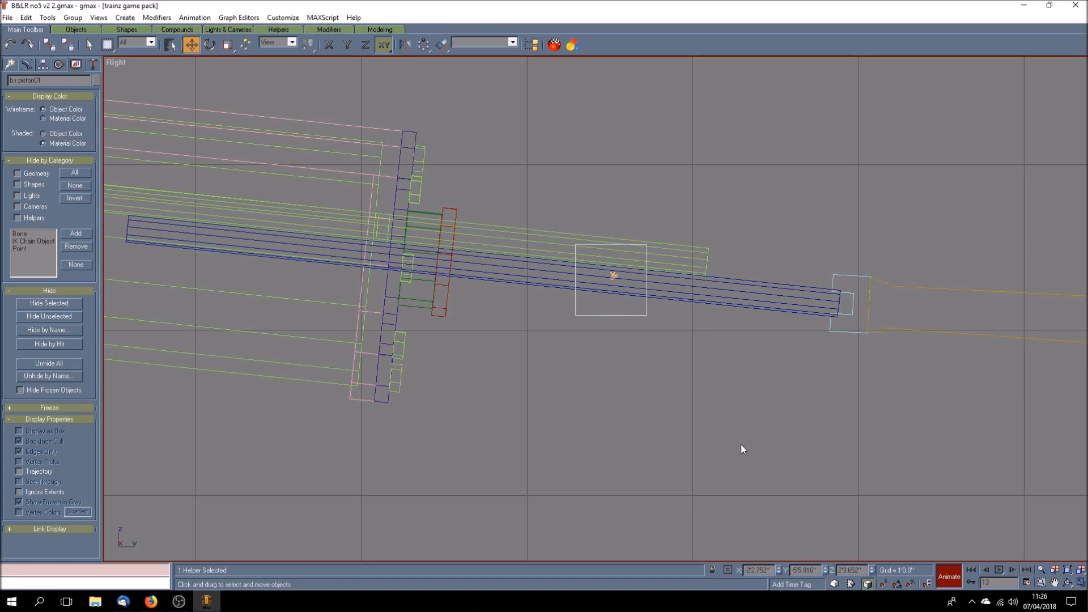
{"action": "left_click_drag", "start_coordinate": [621, 311], "coordinate": [613, 312]}
{"action": "left_click", "coordinate": [1013, 569]}
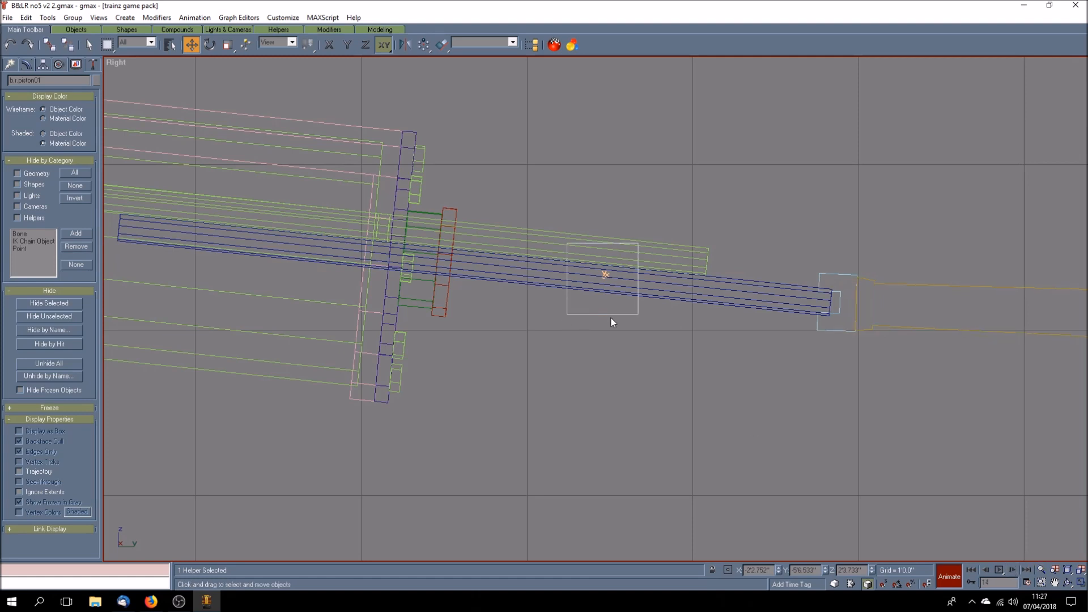
{"action": "left_click_drag", "start_coordinate": [611, 313], "coordinate": [598, 311]}
Key the piston helper at frames 15, 16 and 17 with larger shifts towards the cylinder, keeping the rod's end in the fork
{"action": "left_click", "coordinate": [1012, 570]}
{"action": "left_click_drag", "start_coordinate": [587, 313], "coordinate": [569, 311]}
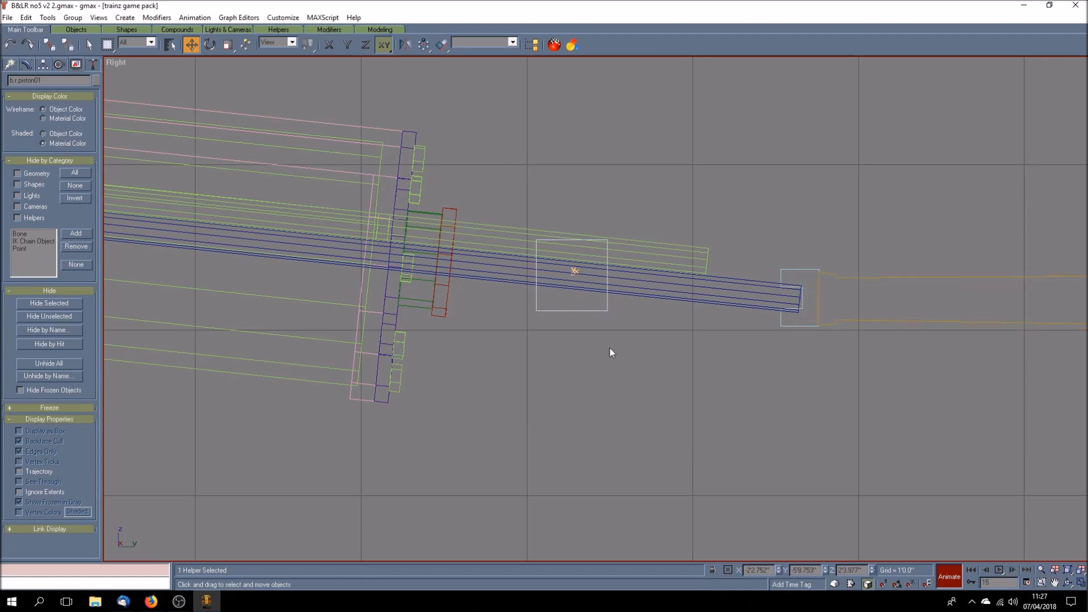
{"action": "left_click_drag", "start_coordinate": [592, 311], "coordinate": [571, 308]}
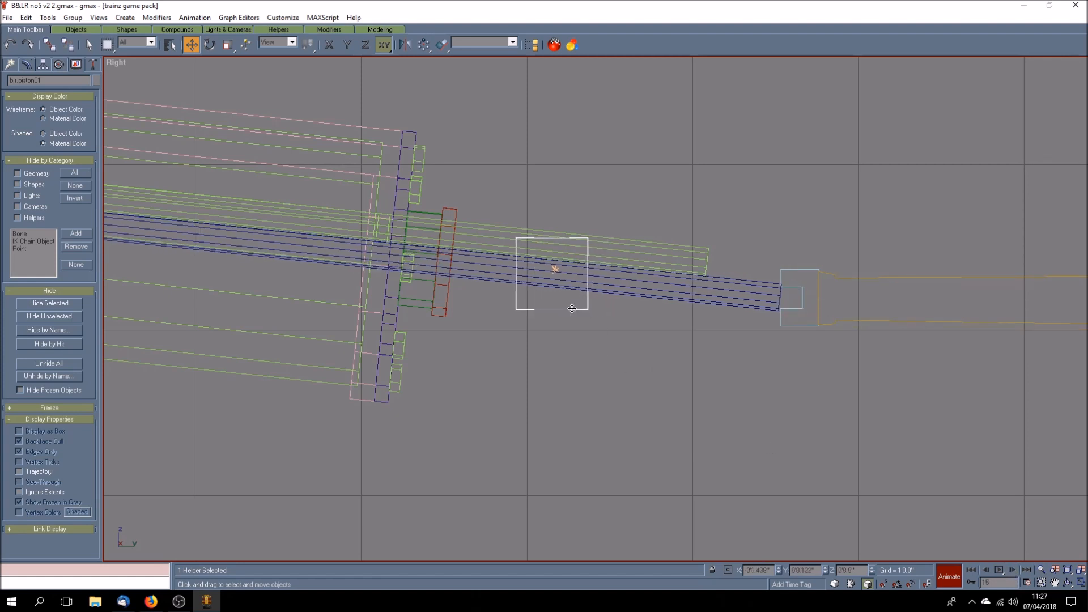
{"action": "left_click", "coordinate": [1012, 570]}
{"action": "left_click_drag", "start_coordinate": [561, 308], "coordinate": [539, 306]}
Key the piston helper's position from frame 18 through frame 21, continuing the stroke into the cylinder with the fork
{"action": "left_click", "coordinate": [1013, 570]}
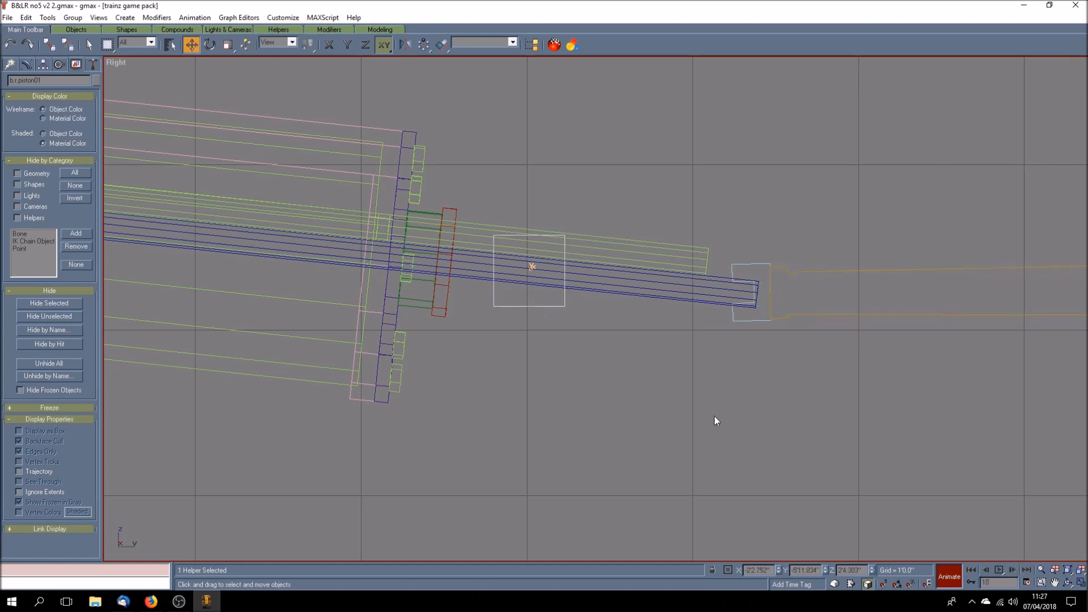
{"action": "left_click_drag", "start_coordinate": [546, 306], "coordinate": [520, 304]}
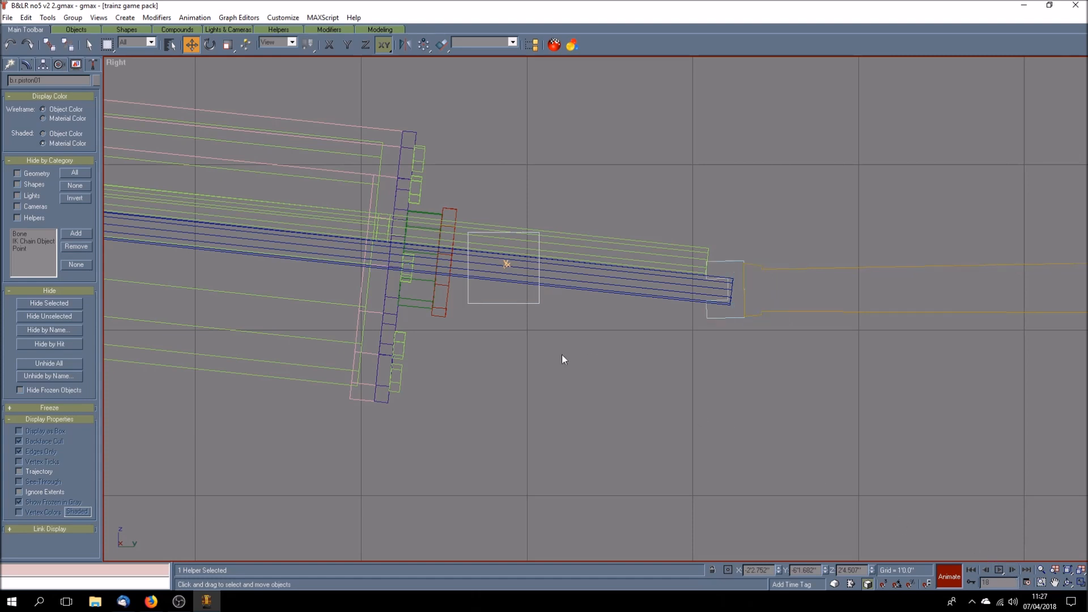
{"action": "left_click_drag", "start_coordinate": [517, 303], "coordinate": [490, 301]}
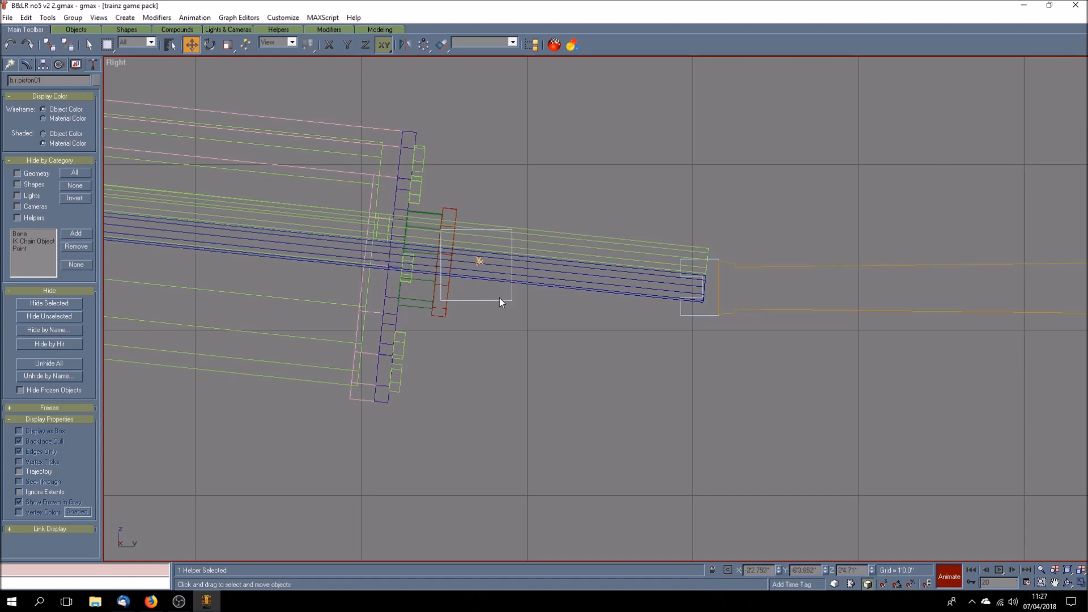
{"action": "left_click_drag", "start_coordinate": [498, 298], "coordinate": [434, 296]}
{"action": "left_click", "coordinate": [1012, 570]}
Key the piston helper at frames 22, 23 and 24 with progressively smaller shifts towards the cylinder
{"action": "left_click", "coordinate": [1011, 570]}
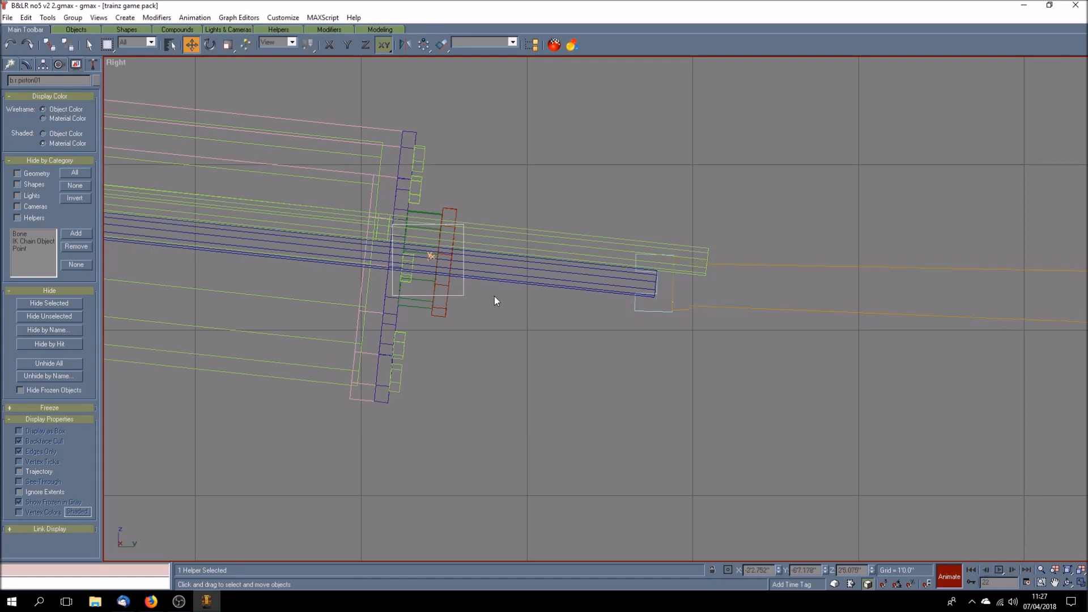
{"action": "left_click_drag", "start_coordinate": [461, 292], "coordinate": [440, 291]}
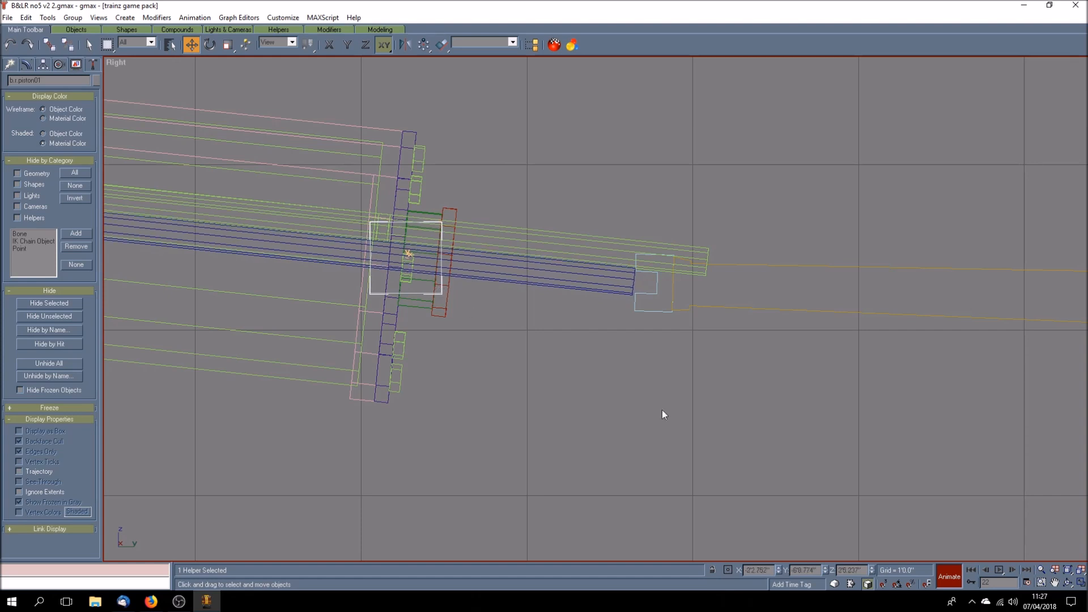
{"action": "left_click", "coordinate": [1011, 570]}
{"action": "left_click_drag", "start_coordinate": [418, 291], "coordinate": [402, 293]}
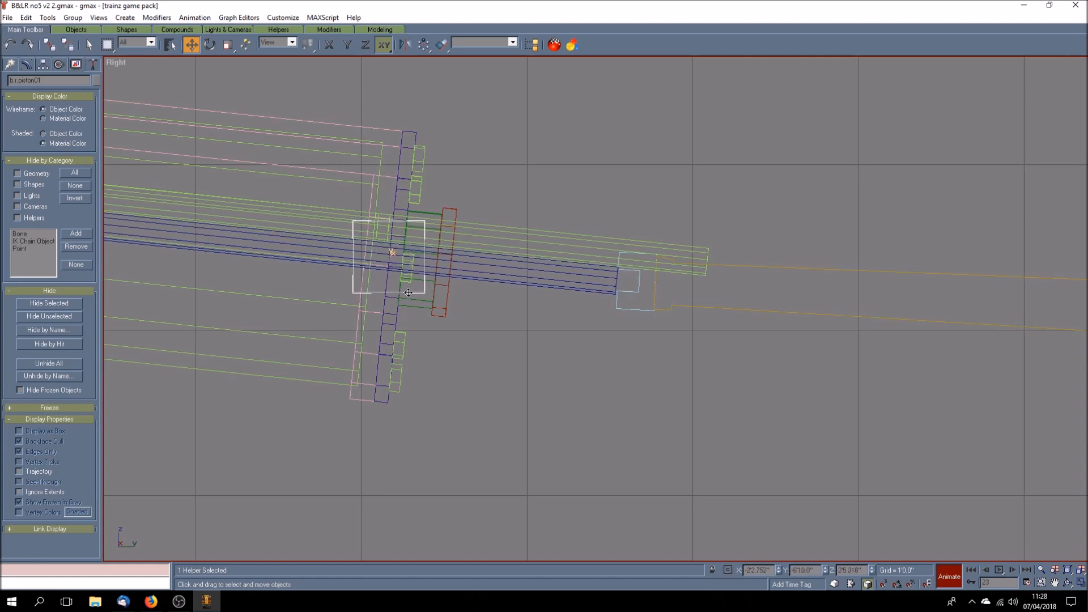
{"action": "left_click", "coordinate": [1011, 569]}
{"action": "mouse_move", "coordinate": [393, 291]}
{"action": "left_mouse_down"}
{"action": "mouse_move", "coordinate": [374, 290]}
{"action": "mouse_move", "coordinate": [383, 291]}
{"action": "left_mouse_up"}
Key the piston helper through the end of its stroke at frames 25 and 26, and reverse its travel at frame 27
{"action": "left_click", "coordinate": [1012, 570]}
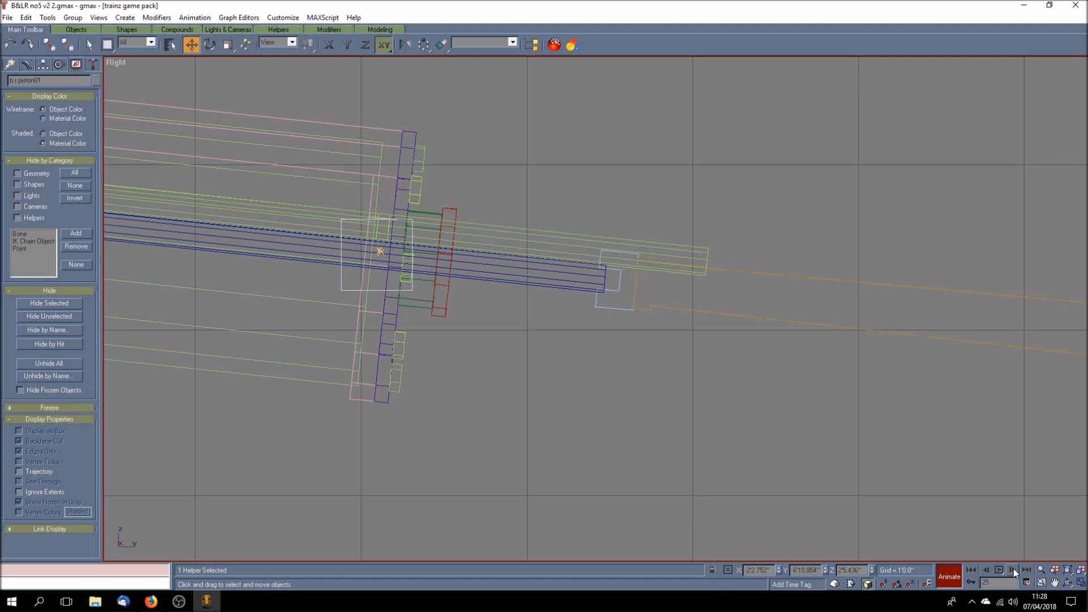
{"action": "left_click_drag", "start_coordinate": [400, 290], "coordinate": [393, 290]}
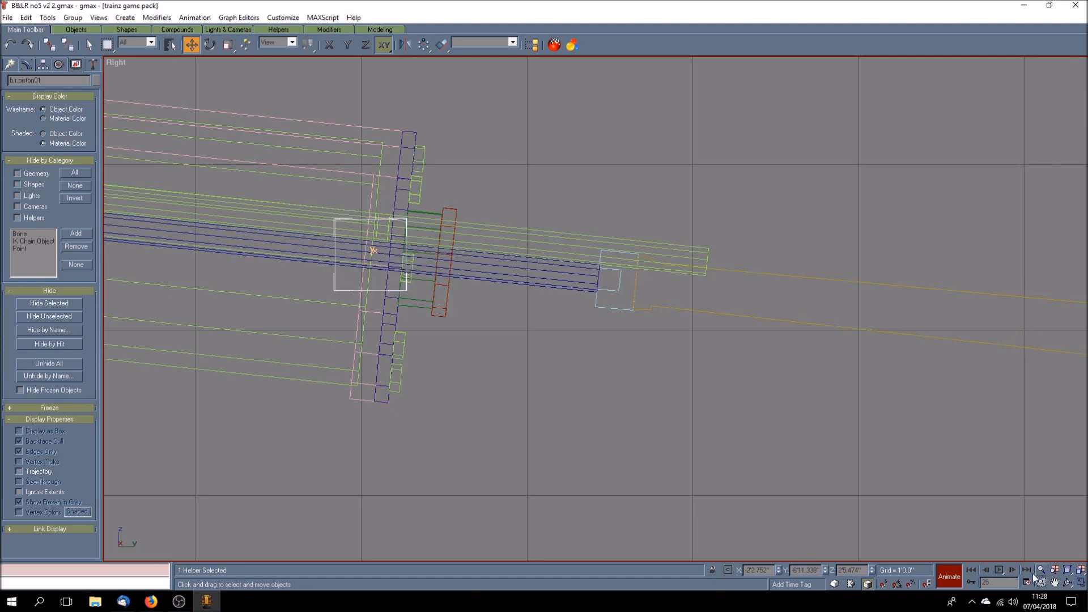
{"action": "left_click", "coordinate": [1012, 570]}
{"action": "left_click_drag", "start_coordinate": [399, 291], "coordinate": [398, 291]}
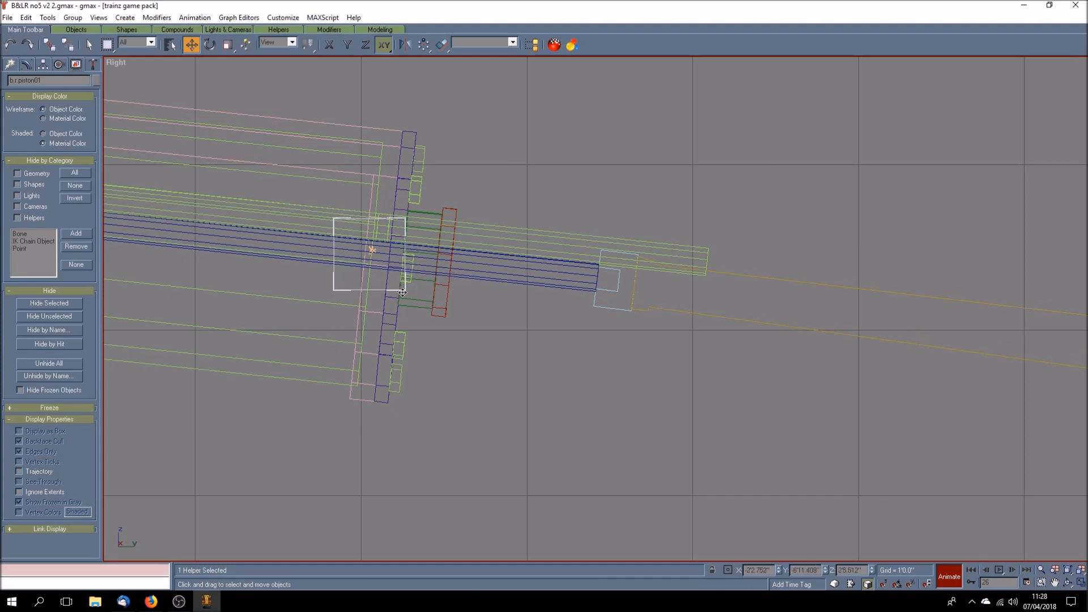
{"action": "left_click", "coordinate": [1013, 570]}
{"action": "left_click_drag", "start_coordinate": [381, 289], "coordinate": [387, 290]}
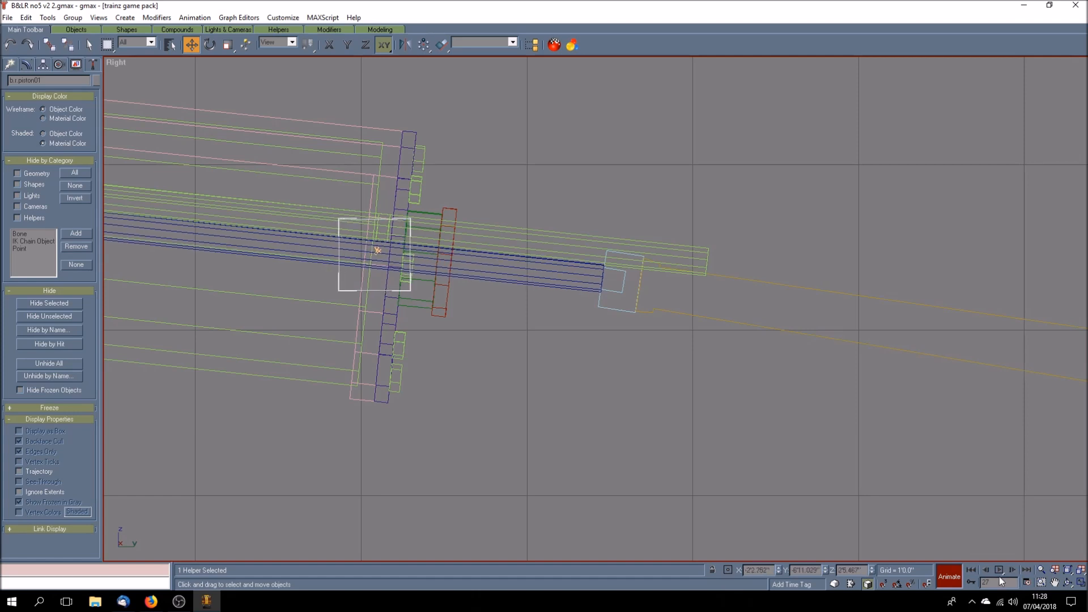
Key the piston helper's outward travel at frames 28, 29 and 30 so the rod's end stays in the connecting rod's fork
{"action": "left_click", "coordinate": [1013, 570]}
{"action": "left_click_drag", "start_coordinate": [394, 291], "coordinate": [407, 292]}
{"action": "left_click", "coordinate": [1018, 567]}
{"action": "left_click_drag", "start_coordinate": [420, 290], "coordinate": [435, 290]}
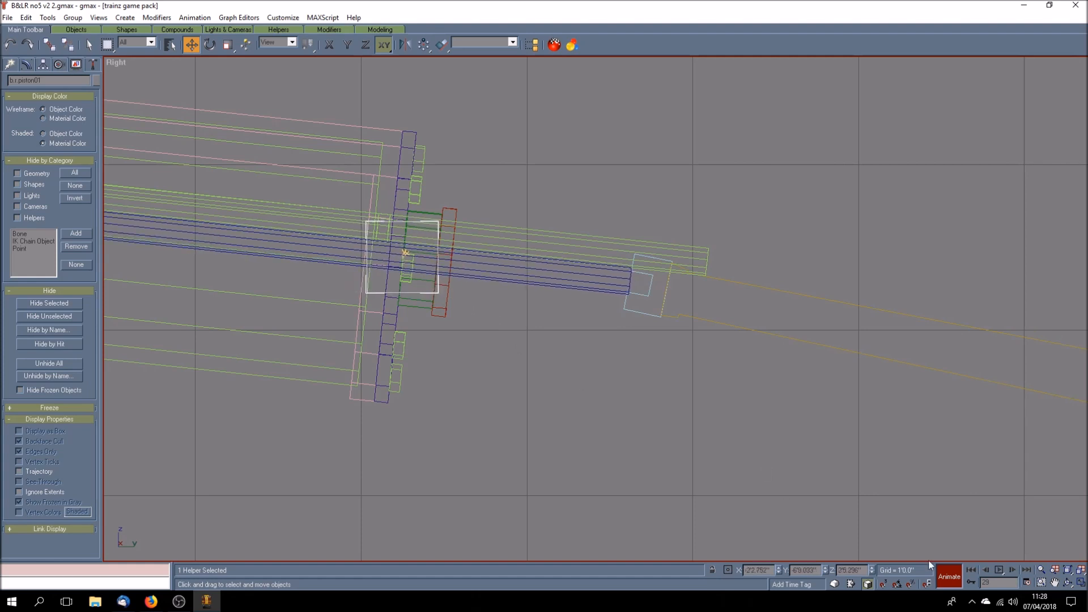
{"action": "left_click", "coordinate": [1013, 570]}
{"action": "mouse_move", "coordinate": [423, 294]}
{"action": "left_mouse_down"}
{"action": "mouse_move", "coordinate": [453, 301]}
{"action": "mouse_move", "coordinate": [442, 297]}
{"action": "left_mouse_up"}
Key a slight correction of the piston helper at frame 0, turn off animation recording and clear the selection
{"action": "left_click", "coordinate": [1012, 570]}
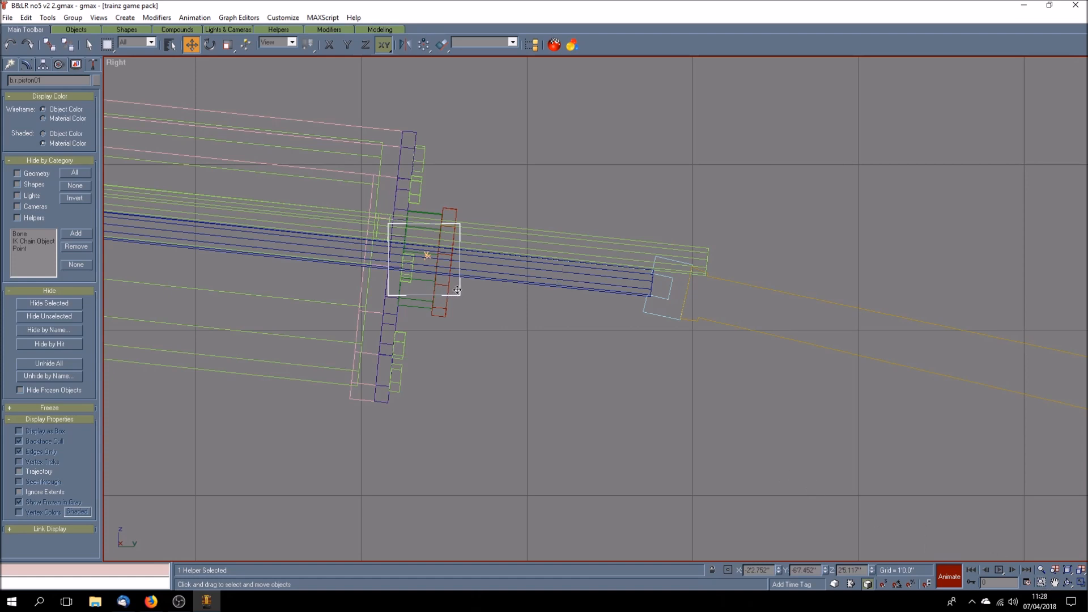
{"action": "left_click_drag", "start_coordinate": [457, 290], "coordinate": [457, 289]}
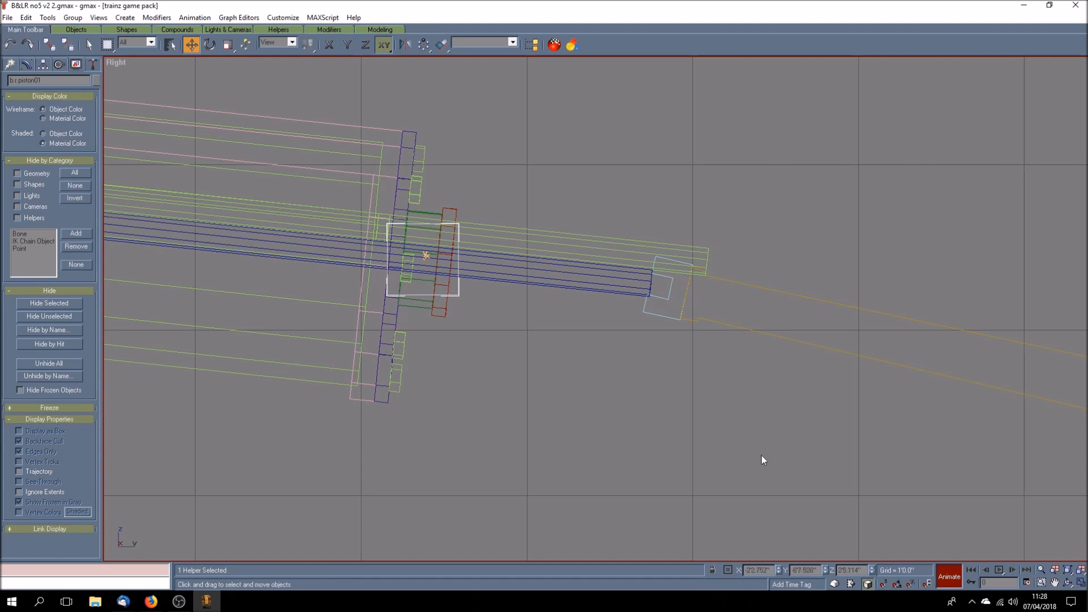
{"action": "left_click", "coordinate": [731, 430]}
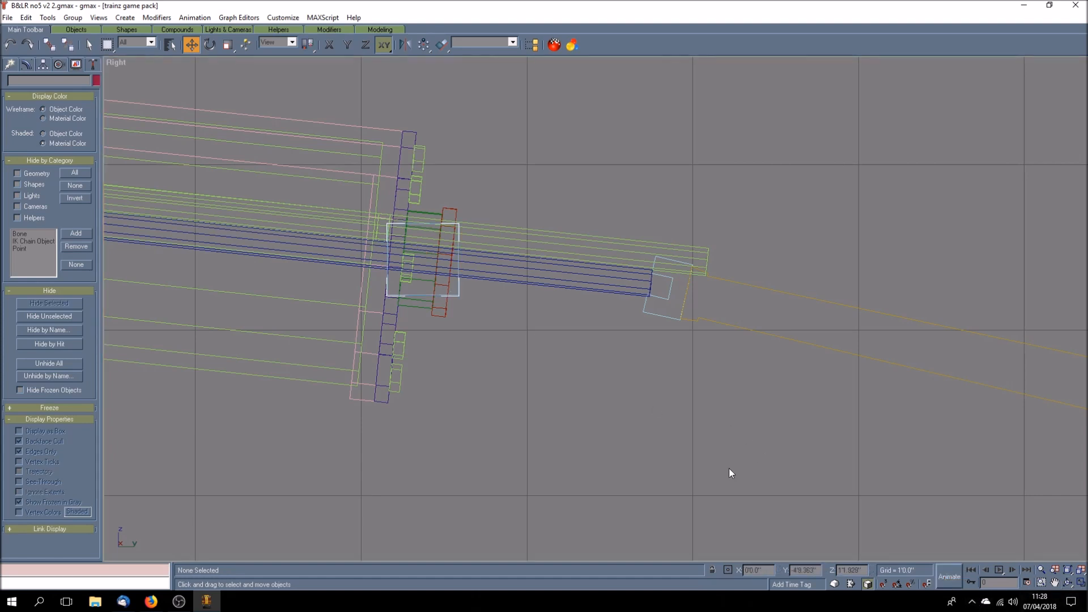
Play the animation in the Right view, step through its frames to check the piston rod's travel, and return to frame 0
{"action": "key", "text": "alt+ctrl+z"}
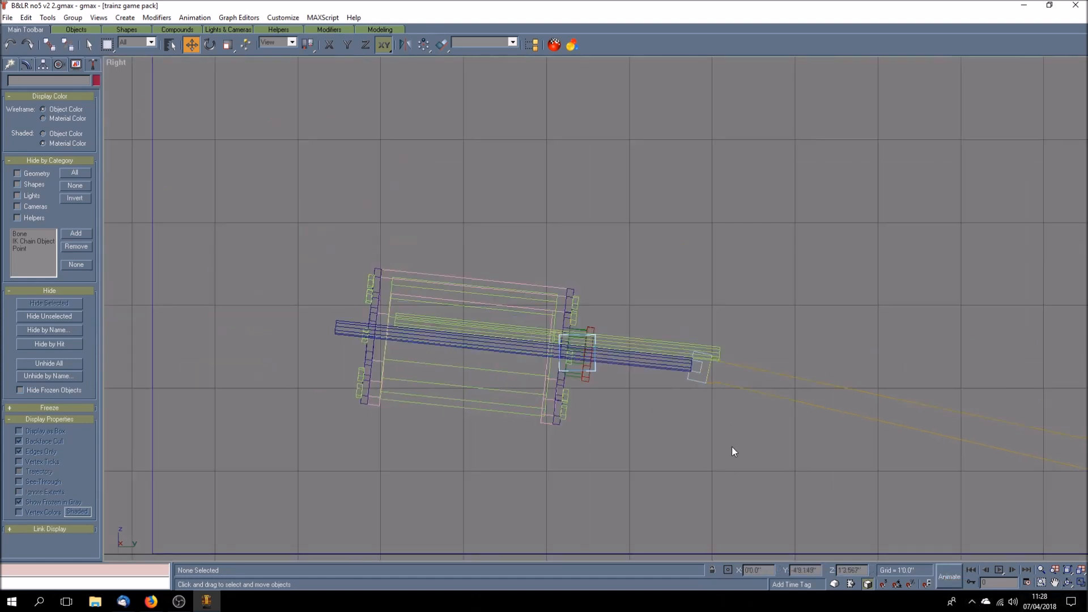
{"action": "left_click", "coordinate": [998, 570]}
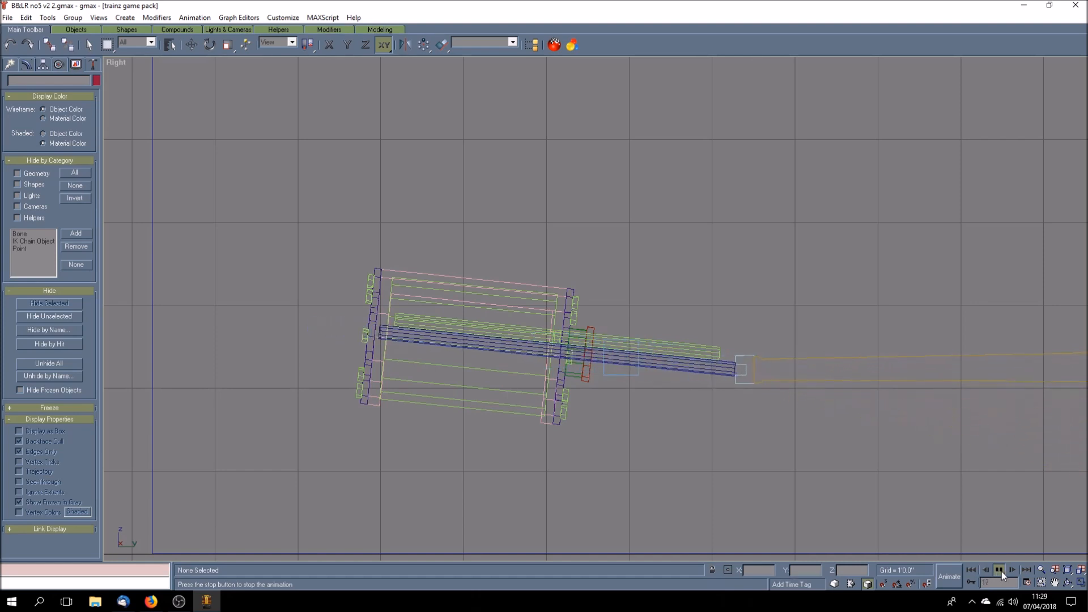
{"action": "left_click", "coordinate": [999, 570]}
{"action": "left_click", "coordinate": [1014, 573]}
{"action": "left_click", "coordinate": [1014, 574]}
{"action": "left_click", "coordinate": [1014, 573]}
{"action": "left_click", "coordinate": [1014, 574]}
{"action": "left_click", "coordinate": [1014, 573]}
{"action": "left_click", "coordinate": [1015, 574]}
{"action": "left_click", "coordinate": [1014, 574]}
{"action": "left_click", "coordinate": [1013, 571]}
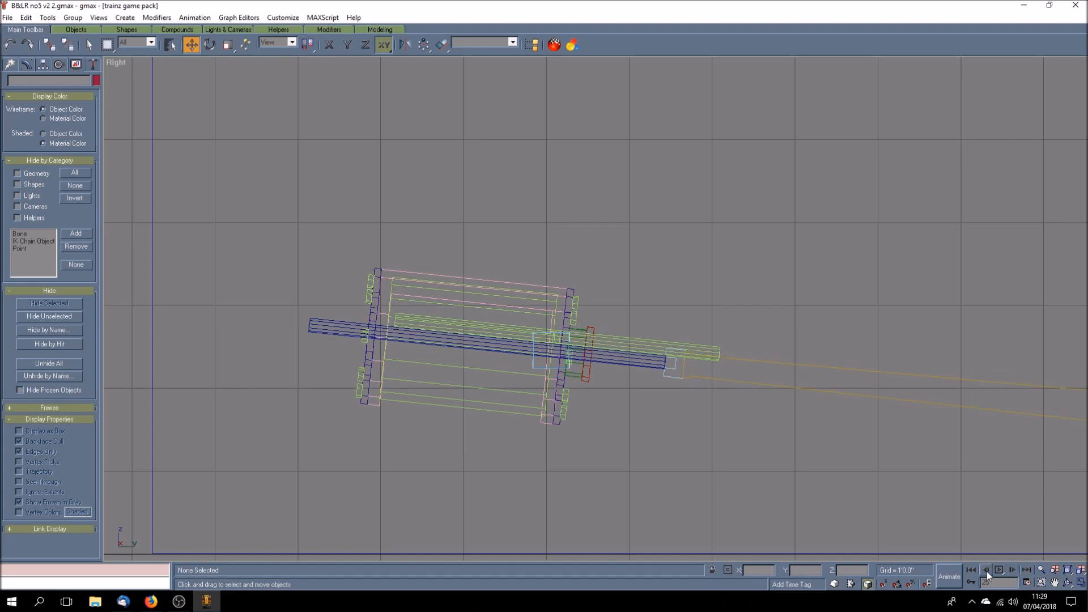
{"action": "left_click", "coordinate": [971, 570]}
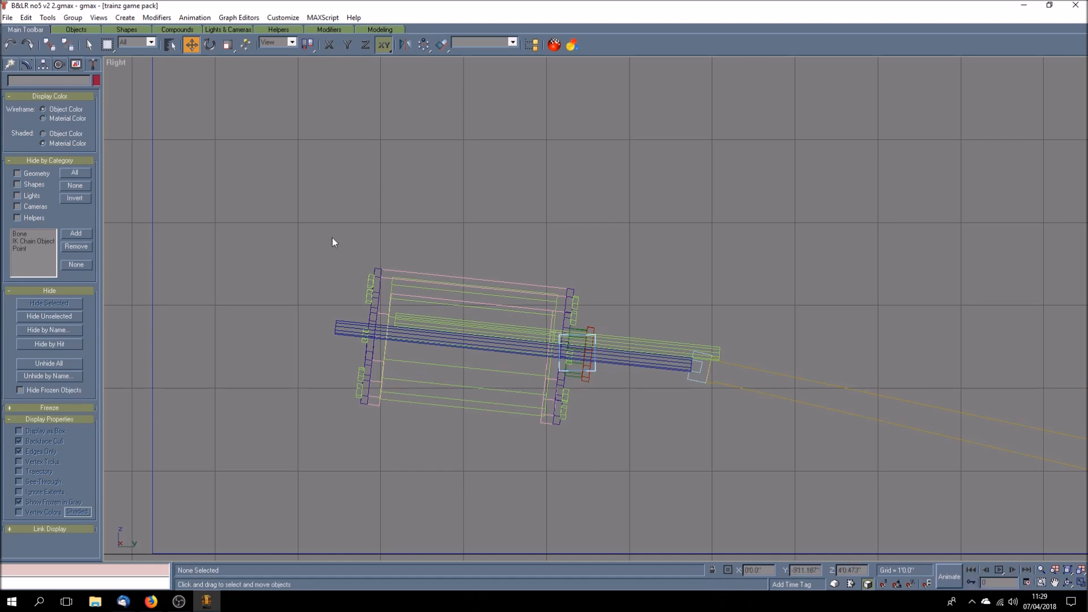
Shorten the piston rod by moving its cylinder-end vertices inward so that end sits inside the cylinder
{"action": "left_click", "coordinate": [334, 333]}
{"action": "left_click", "coordinate": [24, 65]}
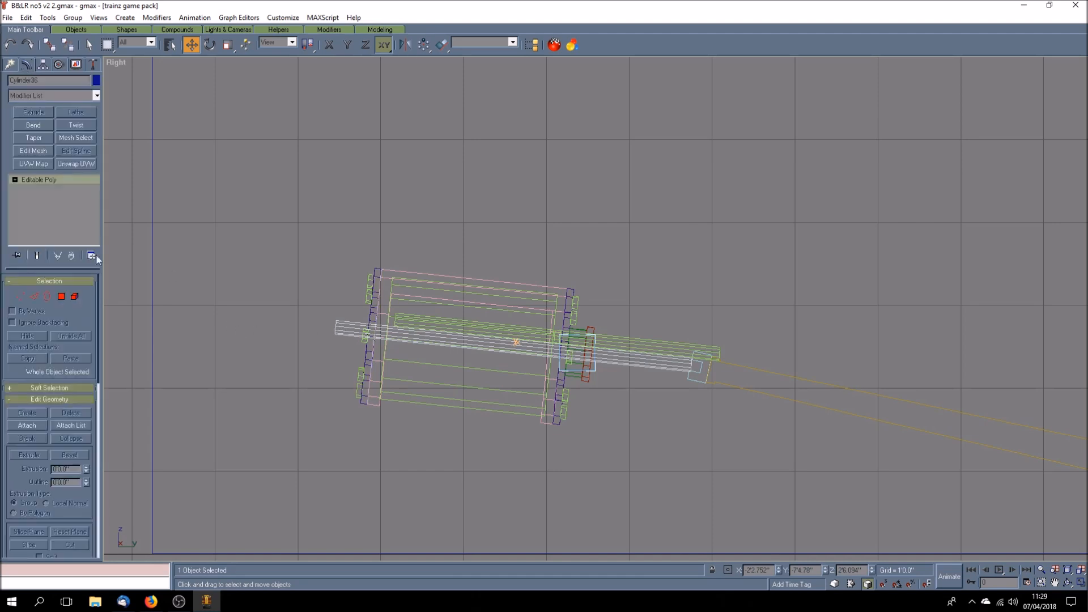
{"action": "left_click", "coordinate": [15, 179]}
{"action": "left_click", "coordinate": [35, 189]}
{"action": "left_click_drag", "start_coordinate": [312, 291], "coordinate": [423, 351]}
{"action": "scroll", "coordinate": [427, 341], "scroll_direction": "up", "scroll_amount": 5}
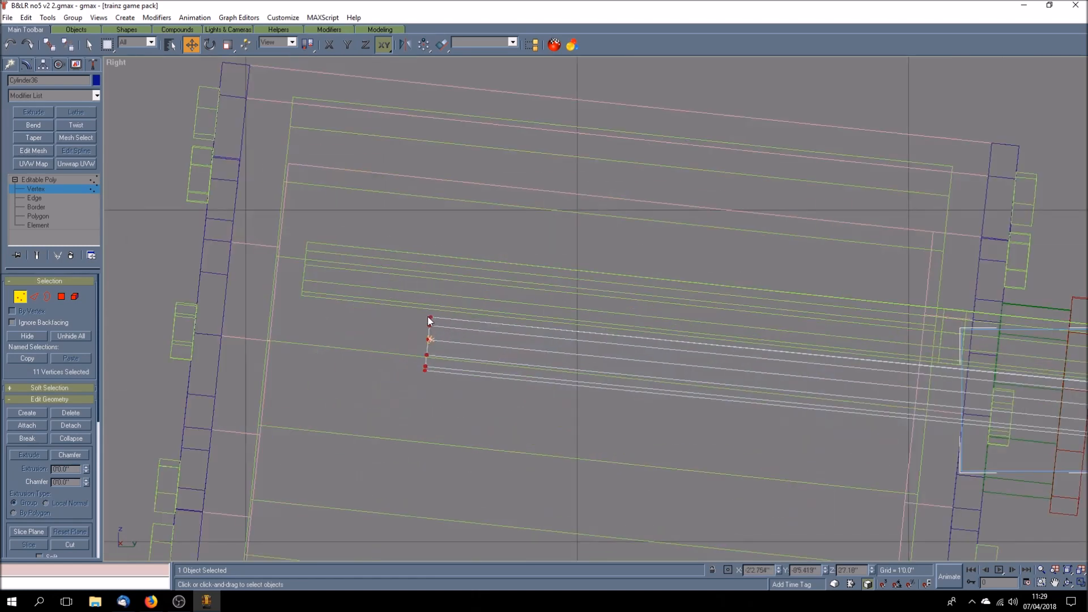
{"action": "left_click_drag", "start_coordinate": [429, 317], "coordinate": [444, 311]}
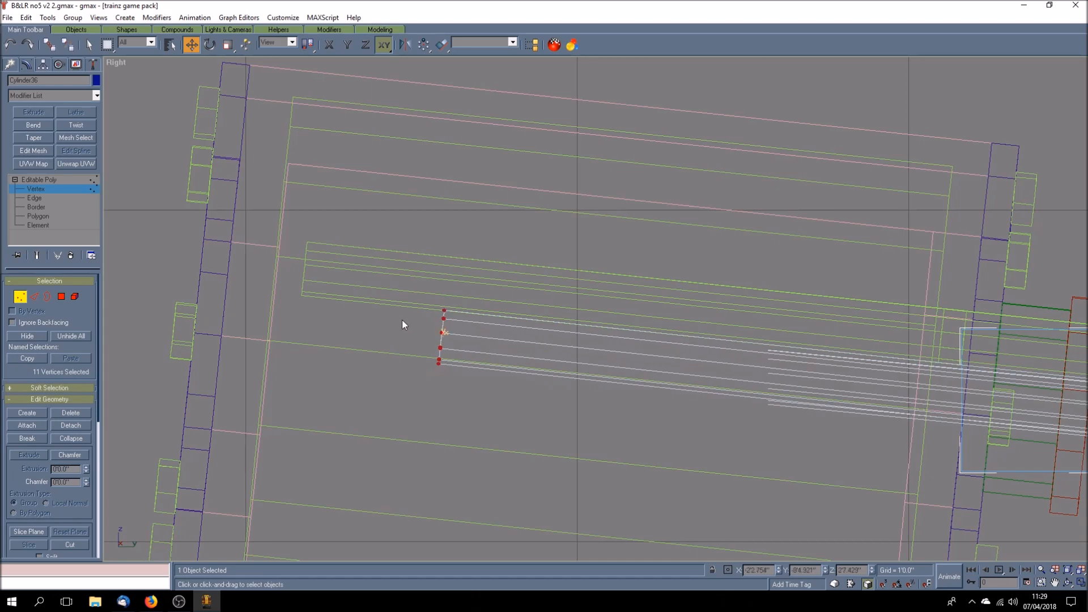
{"action": "scroll", "coordinate": [405, 318], "scroll_direction": "down", "scroll_amount": 5}
{"action": "scroll", "coordinate": [405, 318], "scroll_direction": "down", "scroll_amount": 2}
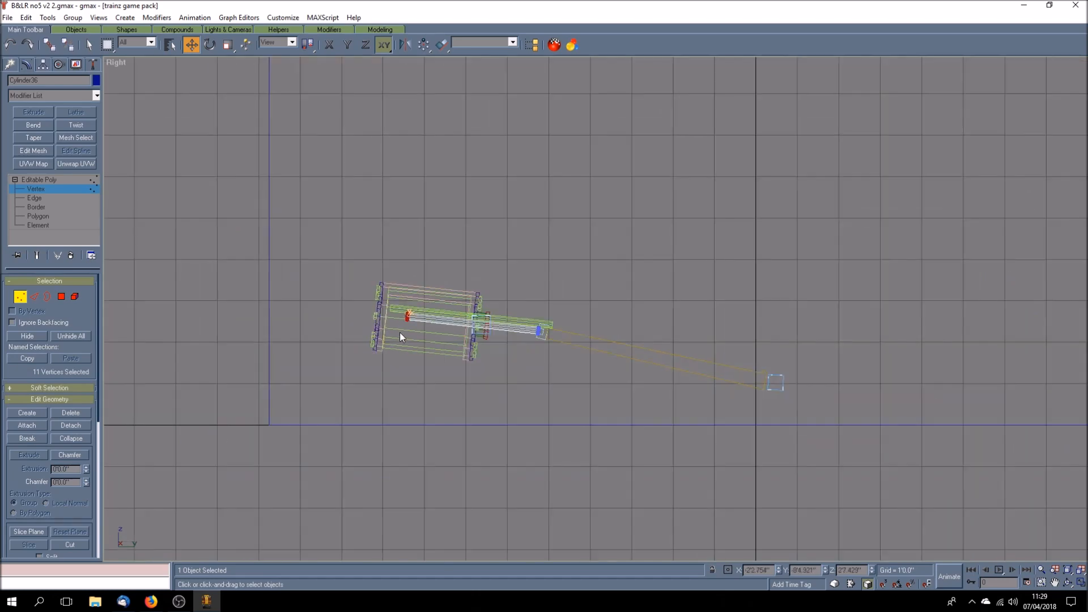
{"action": "left_click", "coordinate": [47, 178]}
{"action": "left_click", "coordinate": [564, 404]}
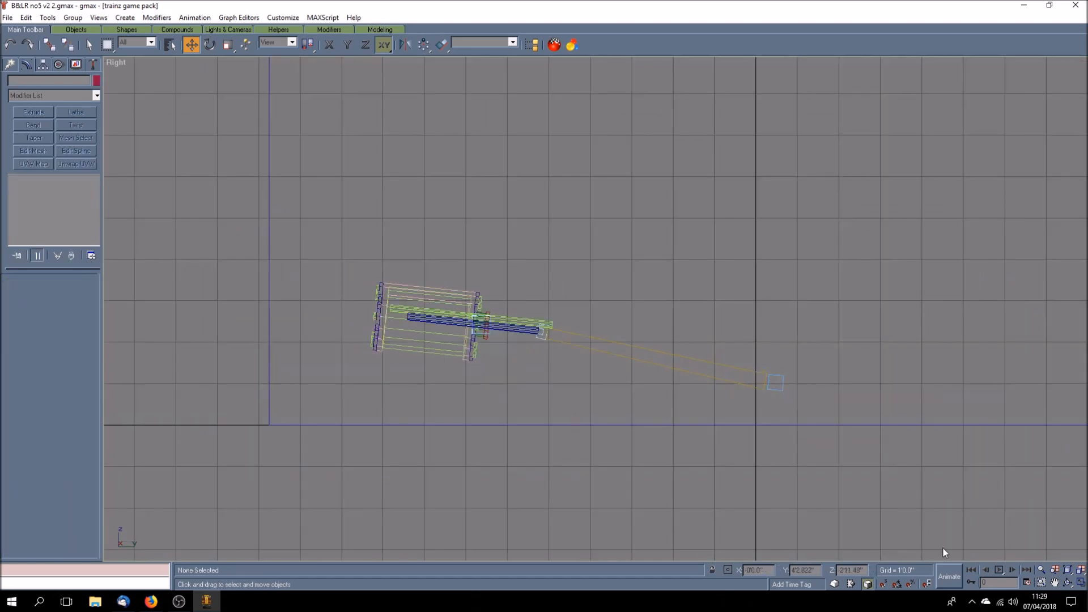
Play the animation in the Right and Perspective views to check the shortened piston rod's movement
{"action": "left_click", "coordinate": [998, 570]}
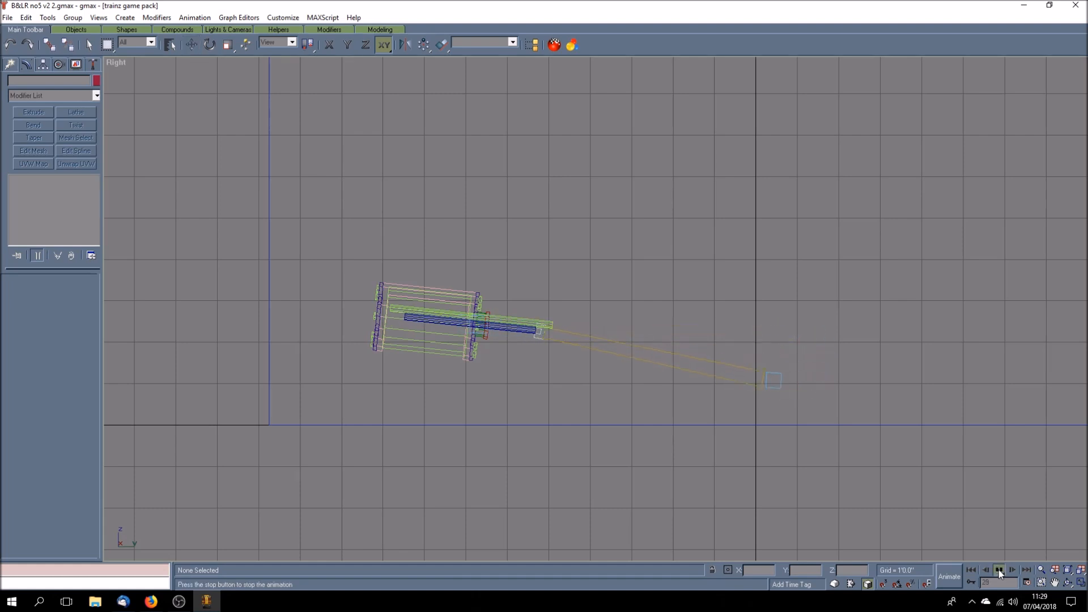
{"action": "left_click", "coordinate": [999, 570]}
{"action": "left_click", "coordinate": [972, 569]}
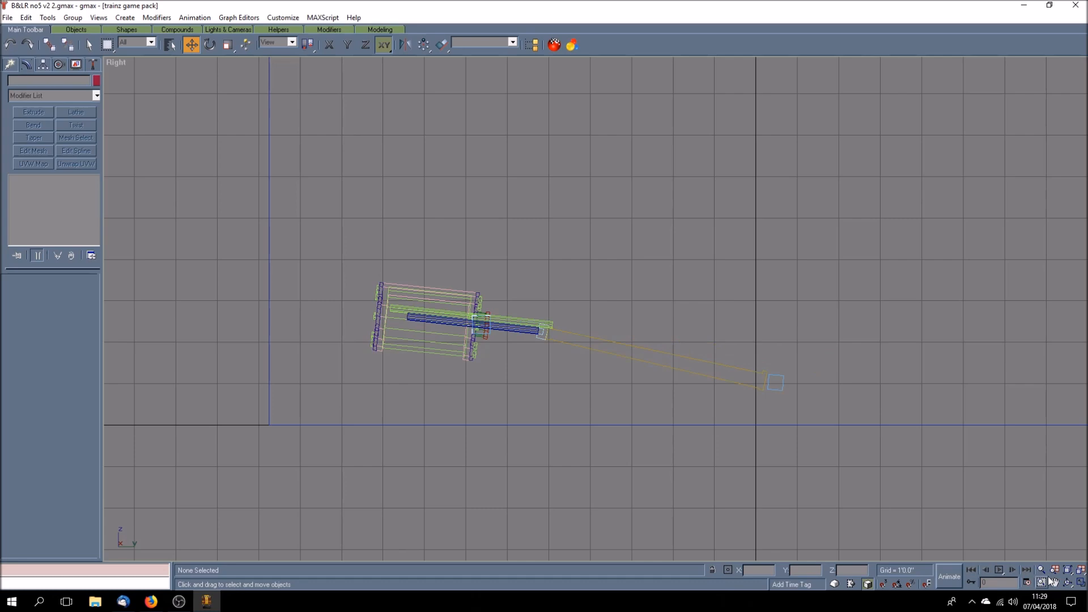
{"action": "left_click", "coordinate": [1080, 583]}
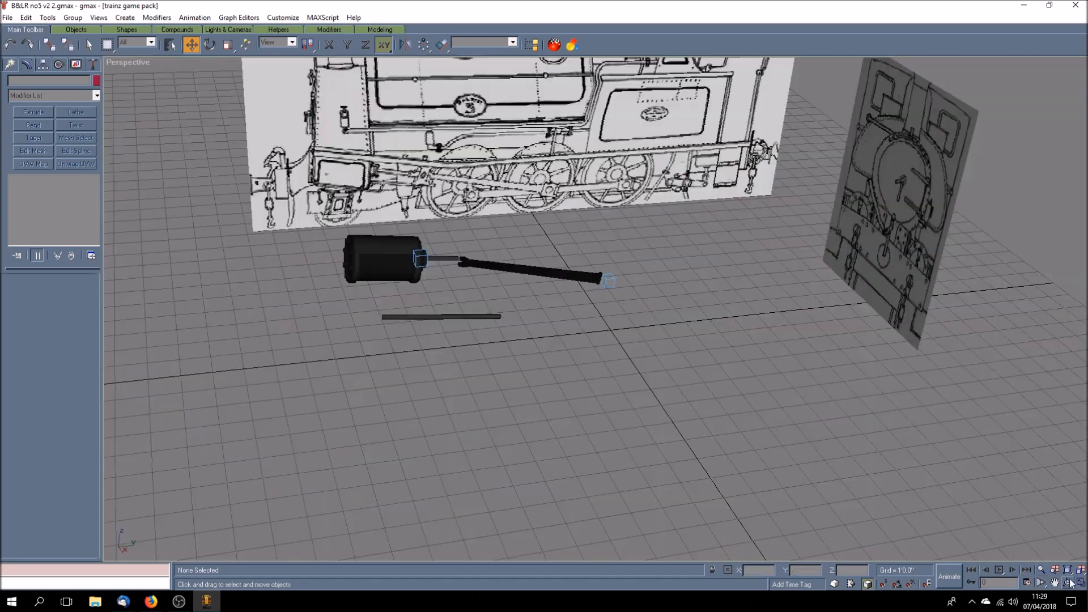
{"action": "left_click", "coordinate": [1080, 583]}
{"action": "left_click", "coordinate": [998, 569]}
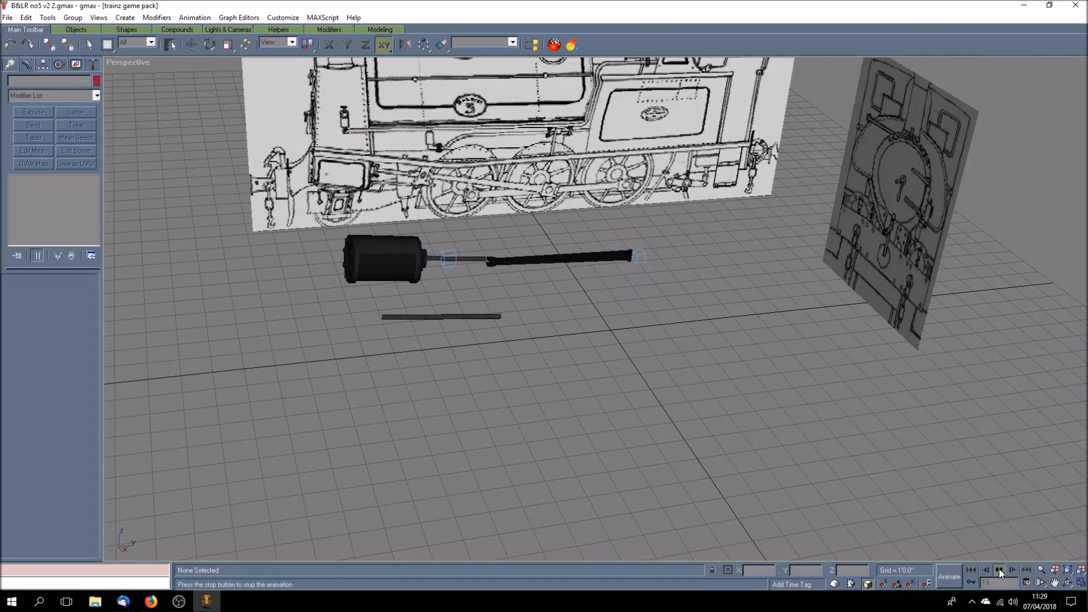
{"action": "left_click", "coordinate": [999, 569]}
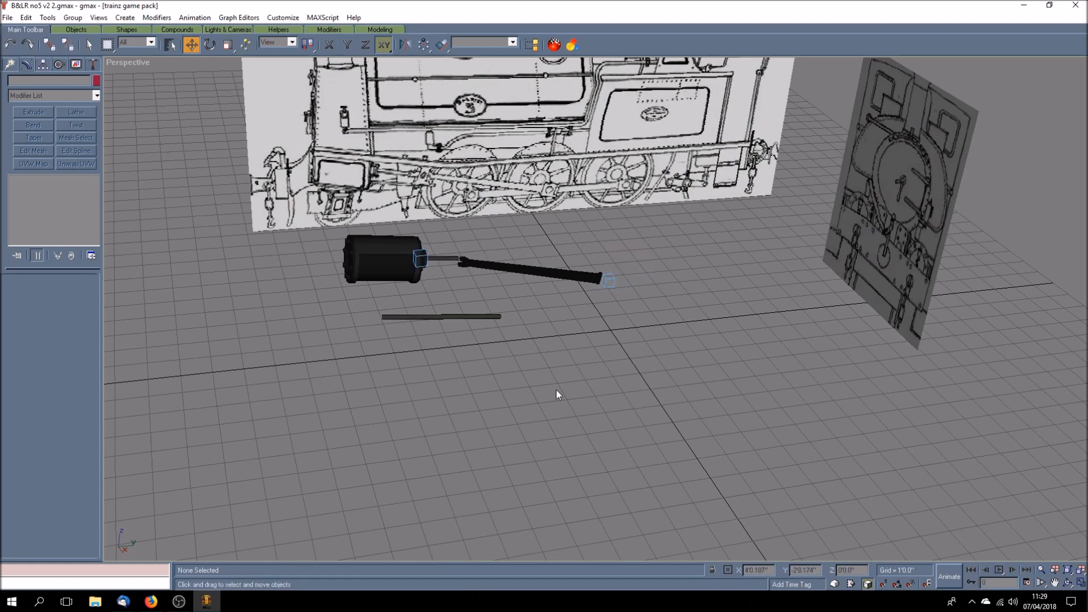
In the Top view, align the fork to the piston rod on the X position only, center to center, and return to frame 0
{"action": "left_click", "coordinate": [1081, 582]}
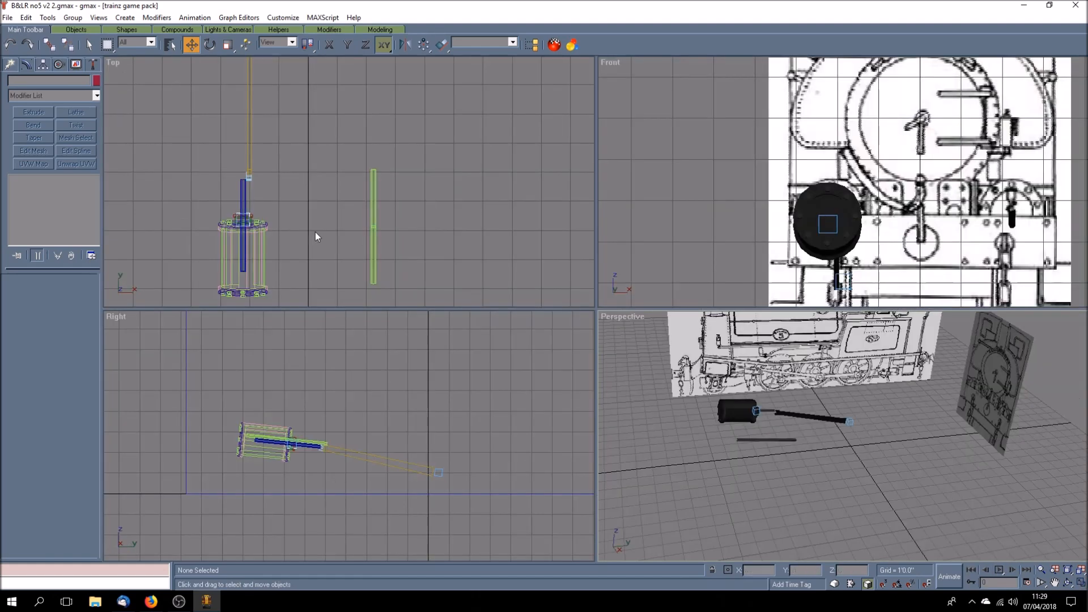
{"action": "left_click", "coordinate": [291, 193]}
{"action": "scroll", "coordinate": [242, 166], "scroll_direction": "up", "scroll_amount": 5}
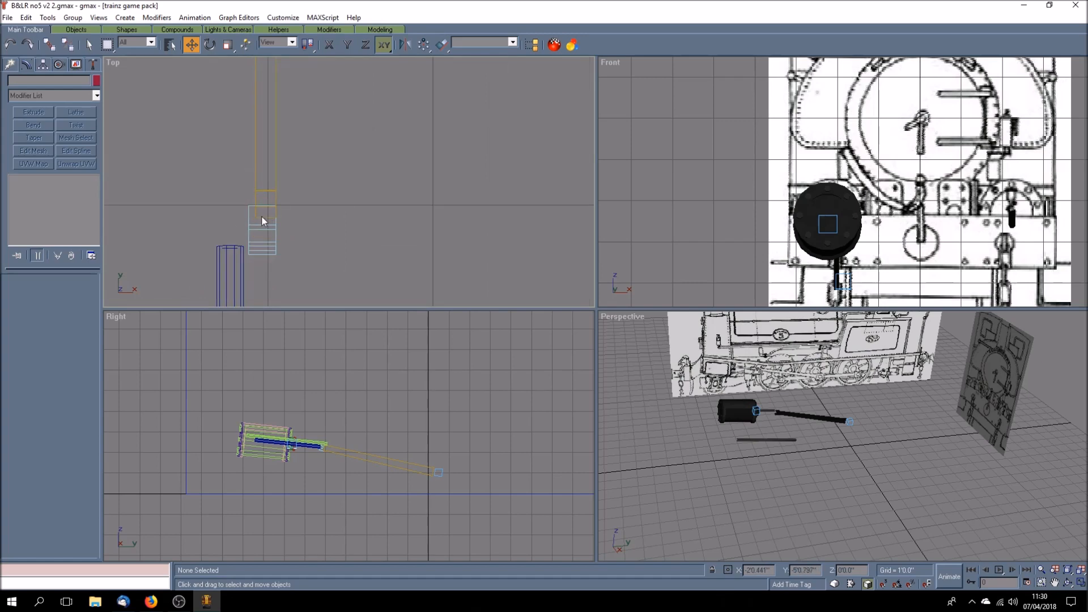
{"action": "left_click", "coordinate": [276, 173]}
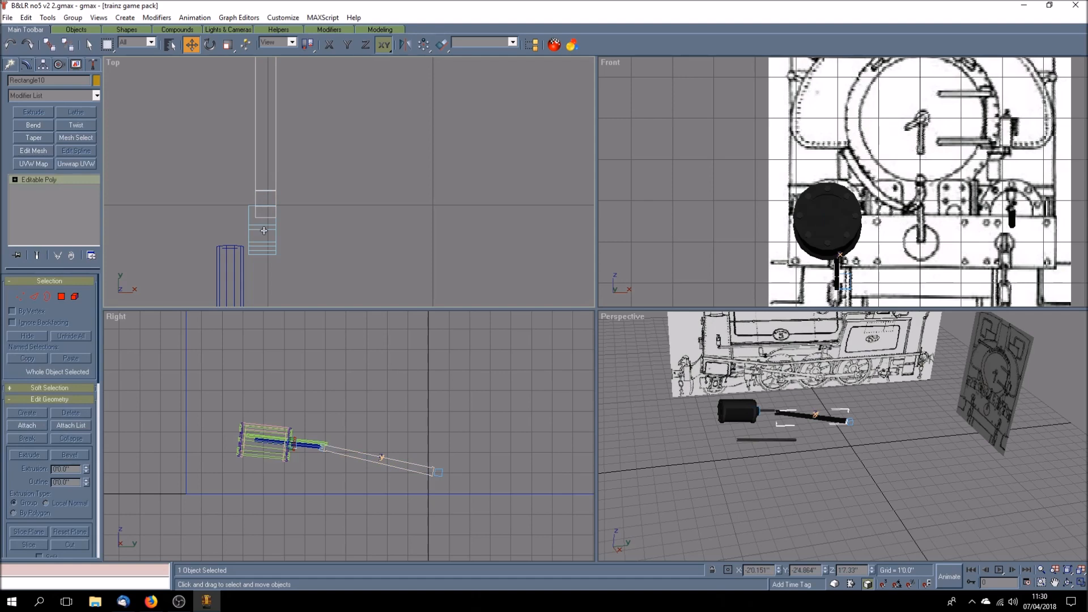
{"action": "left_click", "coordinate": [264, 231]}
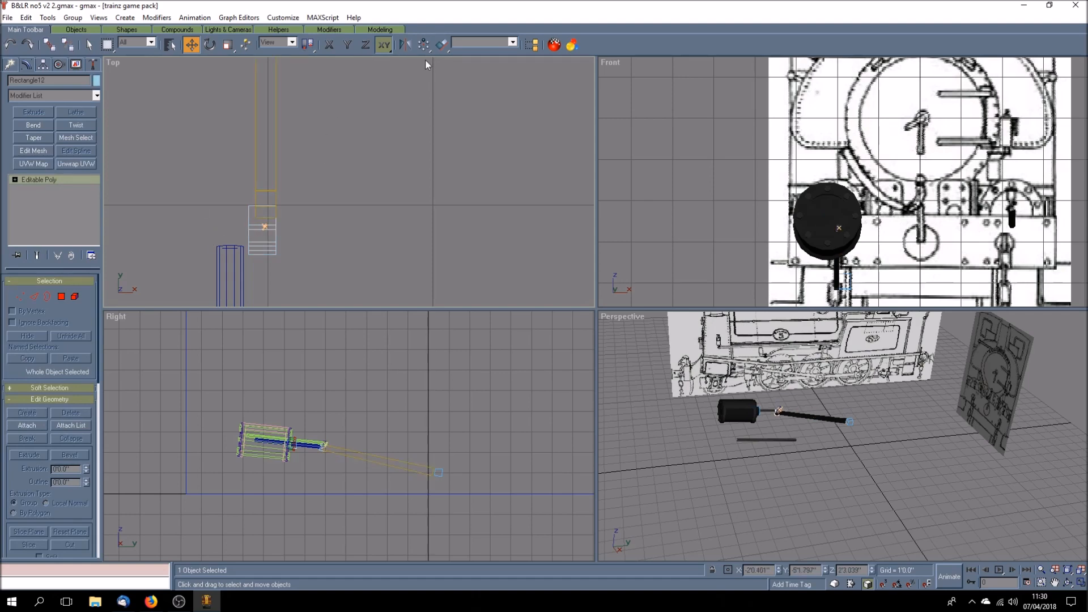
{"action": "left_click", "coordinate": [441, 45]}
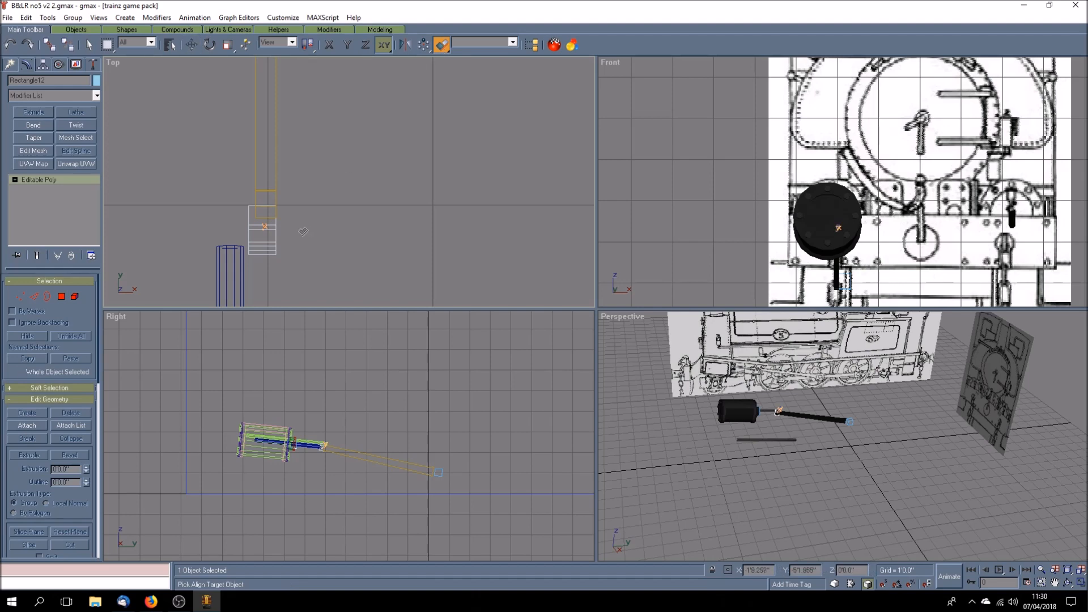
{"action": "left_click", "coordinate": [233, 272]}
{"action": "left_click", "coordinate": [464, 235]}
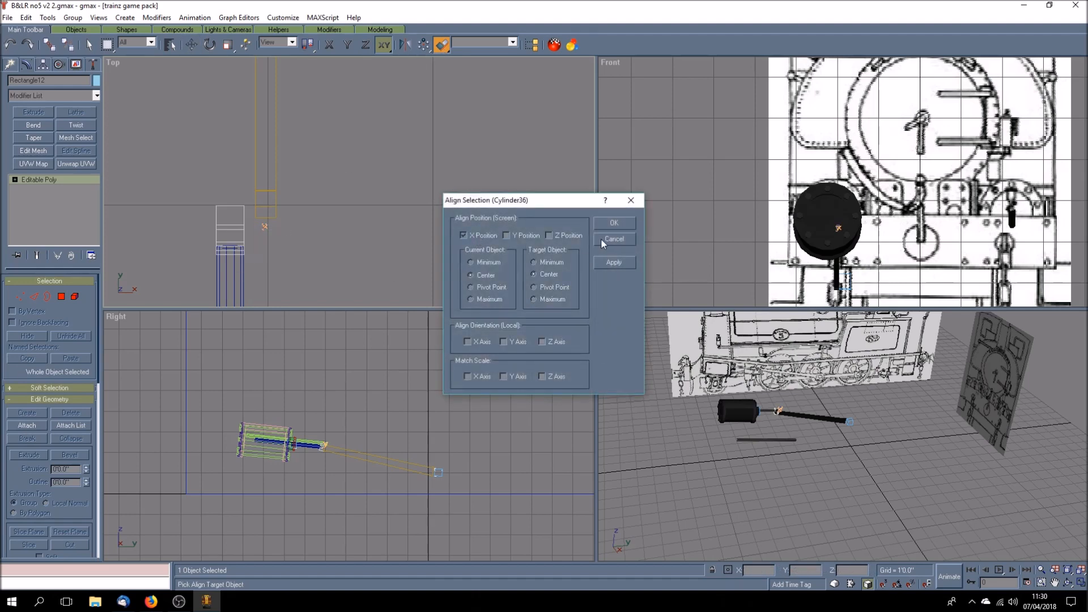
{"action": "left_click", "coordinate": [613, 226]}
{"action": "left_click", "coordinate": [841, 441]}
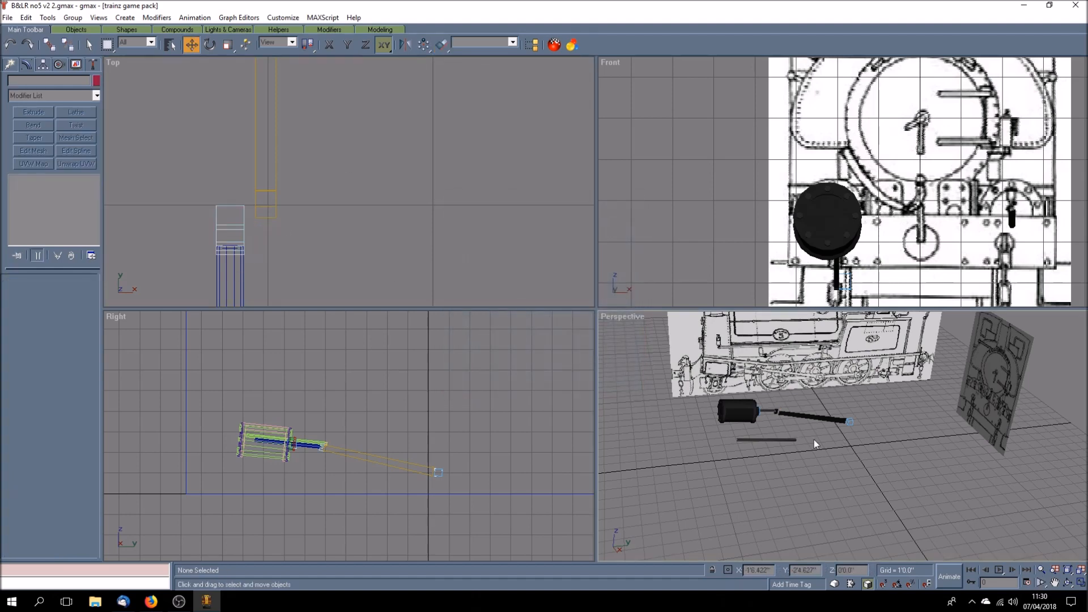
{"action": "left_click", "coordinate": [999, 570]}
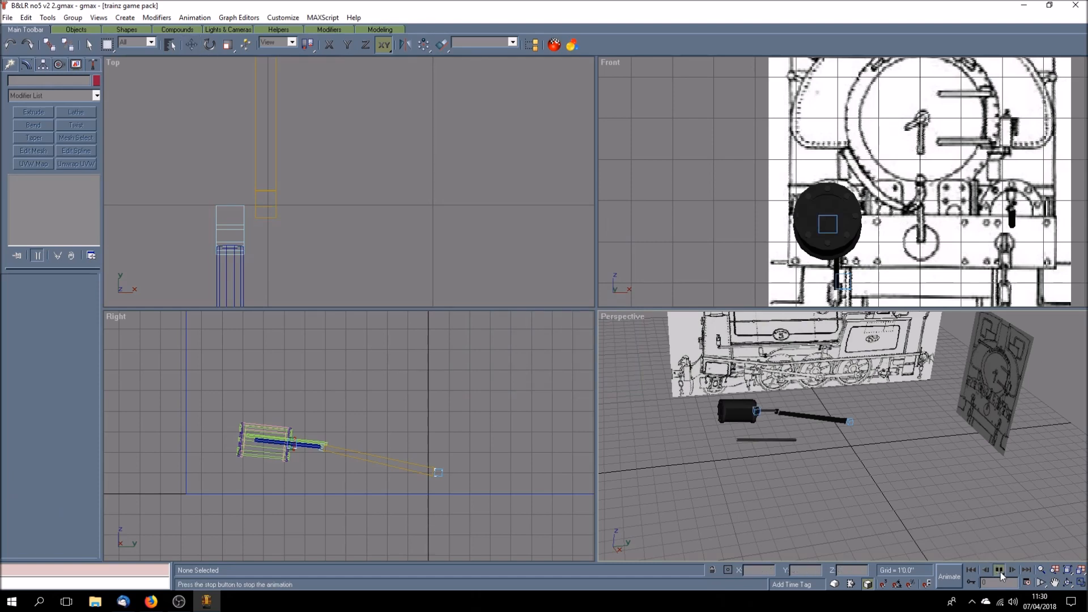
{"action": "left_click", "coordinate": [971, 570]}
Move the connecting rod's cylinder-end vertices along X until that end is centered in the aligned fork, and clear the selection
{"action": "left_click", "coordinate": [275, 207]}
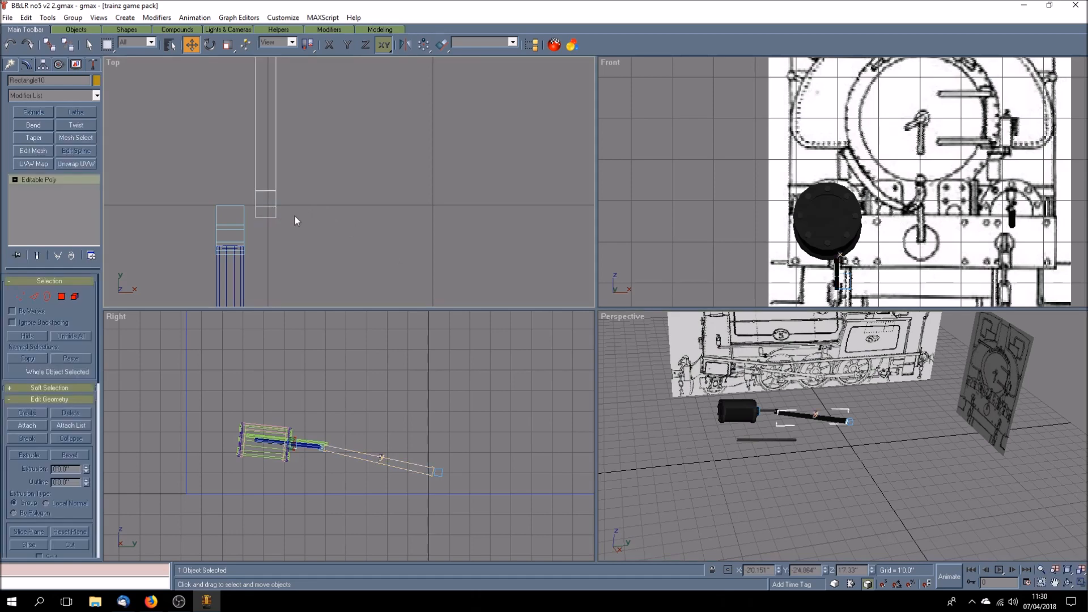
{"action": "left_click", "coordinate": [15, 179]}
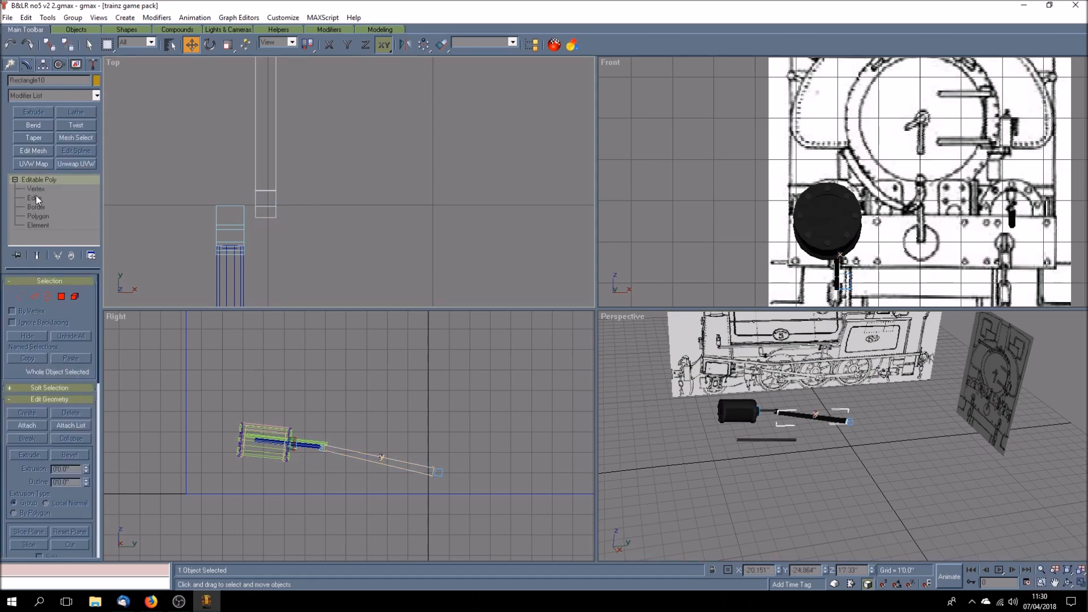
{"action": "left_click", "coordinate": [37, 189]}
{"action": "left_click_drag", "start_coordinate": [234, 177], "coordinate": [301, 230]}
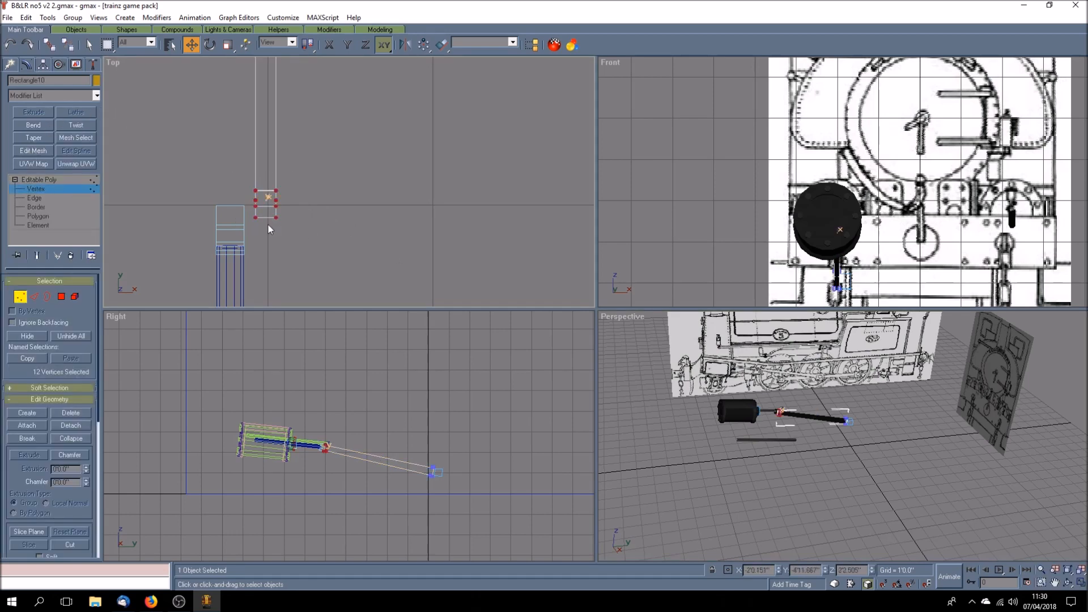
{"action": "left_click", "coordinate": [328, 44]}
{"action": "left_click_drag", "start_coordinate": [276, 220], "coordinate": [259, 220]}
{"action": "left_click_drag", "start_coordinate": [242, 221], "coordinate": [240, 220]}
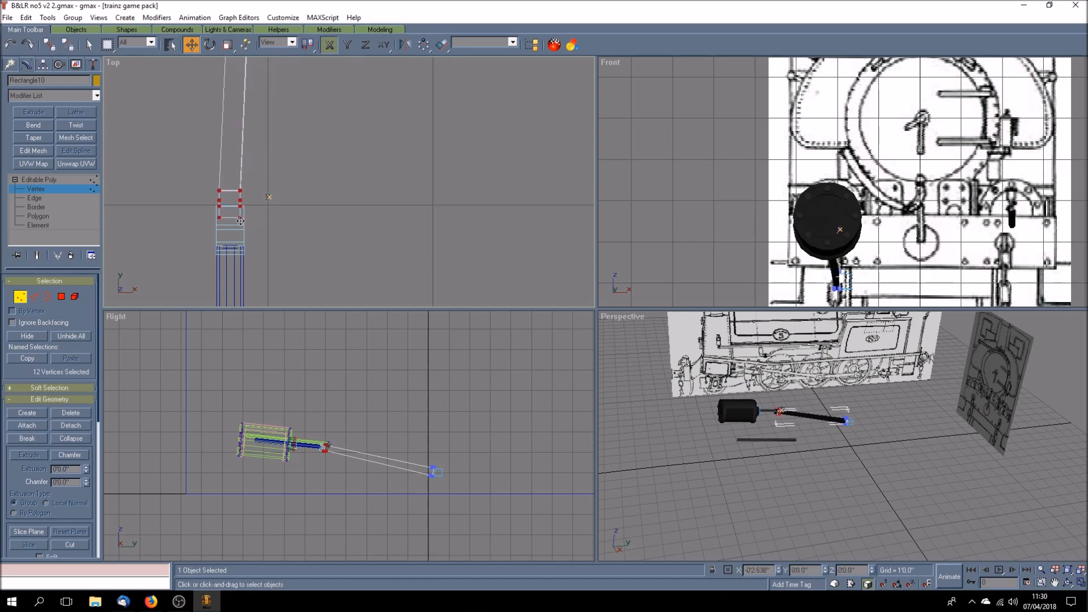
{"action": "left_click", "coordinate": [294, 231]}
{"action": "left_click", "coordinate": [86, 190]}
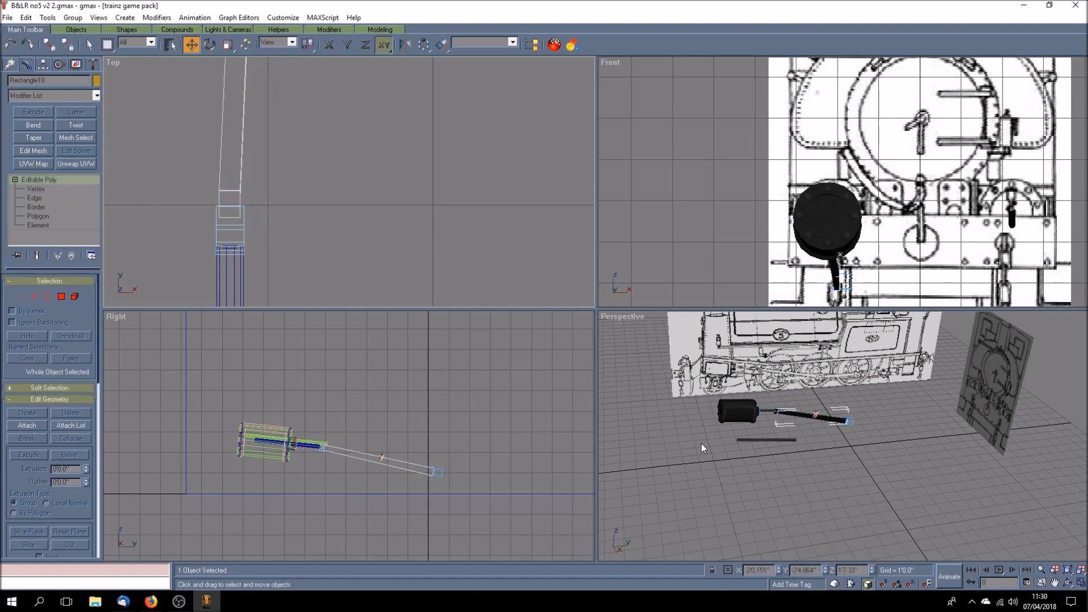
{"action": "left_click", "coordinate": [725, 485]}
Play the animation to check the realigned connecting rod from another Perspective angle, and return to frame 0
{"action": "left_click", "coordinate": [1068, 582]}
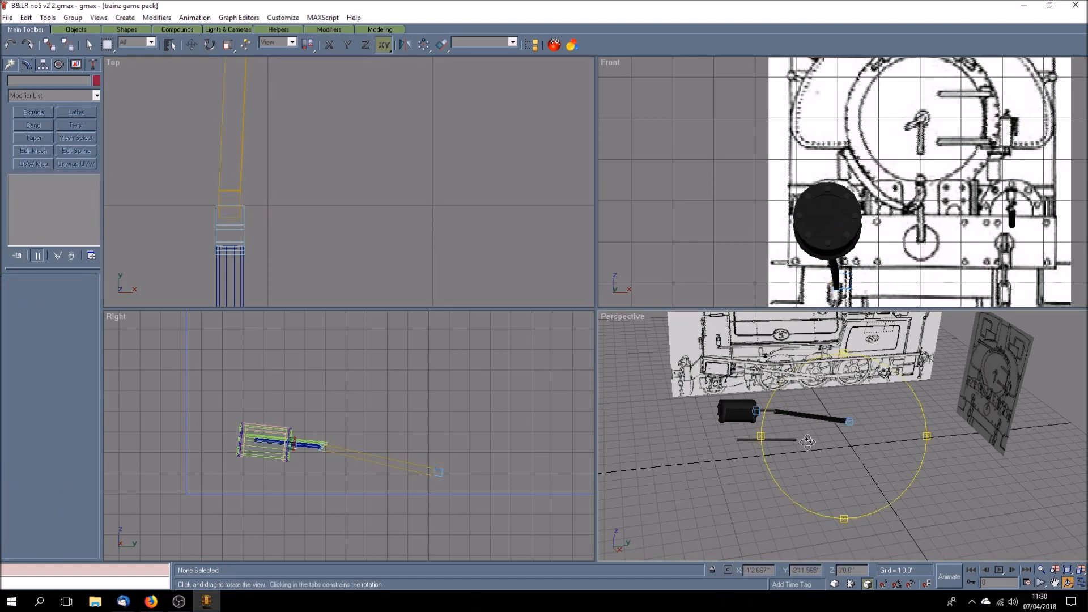
{"action": "left_click_drag", "start_coordinate": [821, 464], "coordinate": [756, 475]}
{"action": "left_click", "coordinate": [999, 569]}
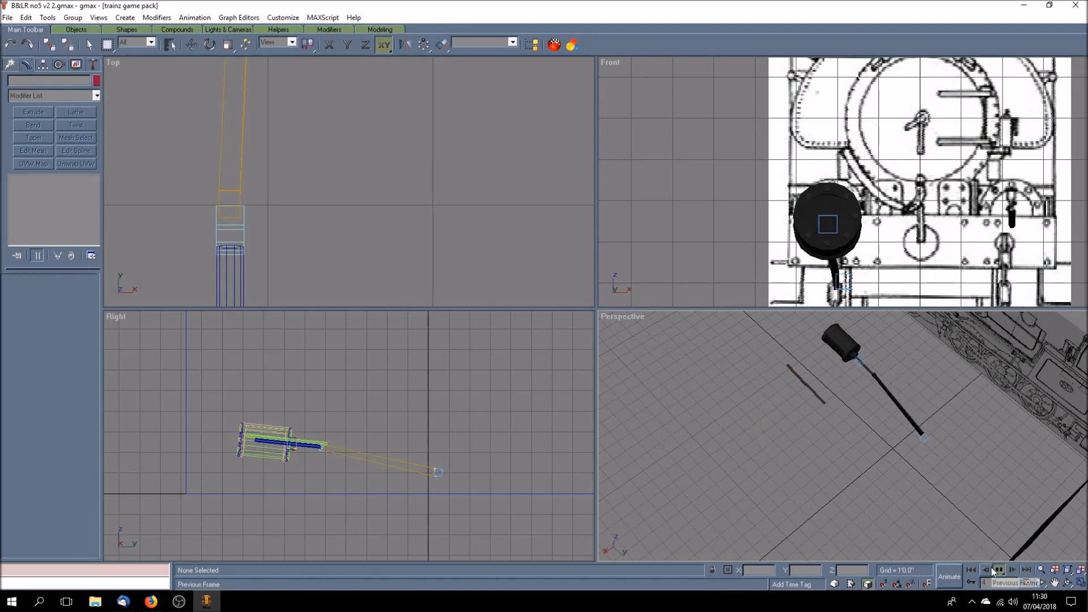
{"action": "left_click", "coordinate": [992, 569]}
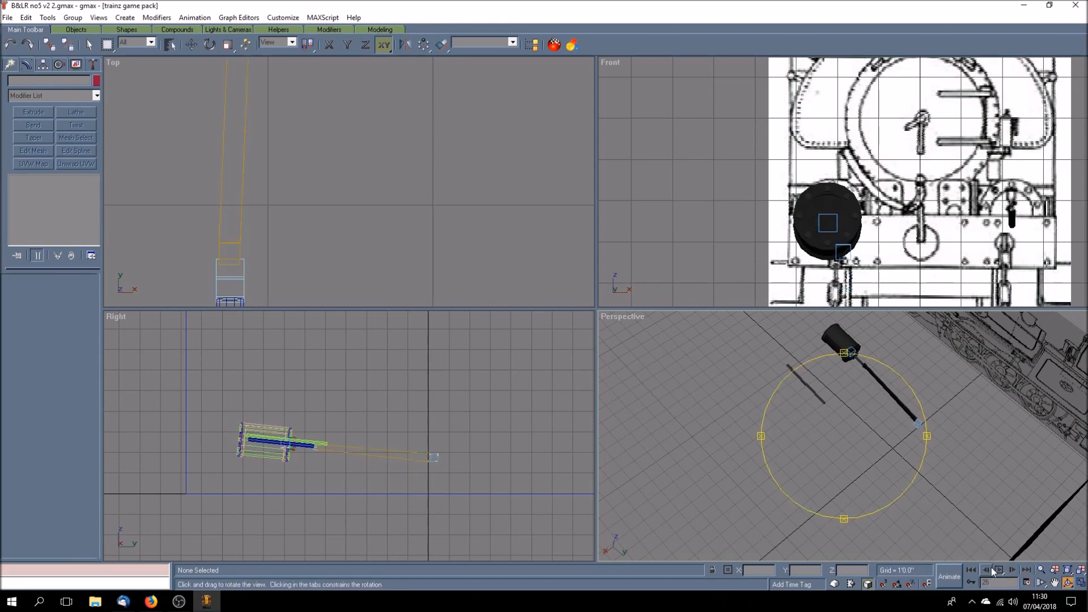
{"action": "left_click", "coordinate": [971, 570]}
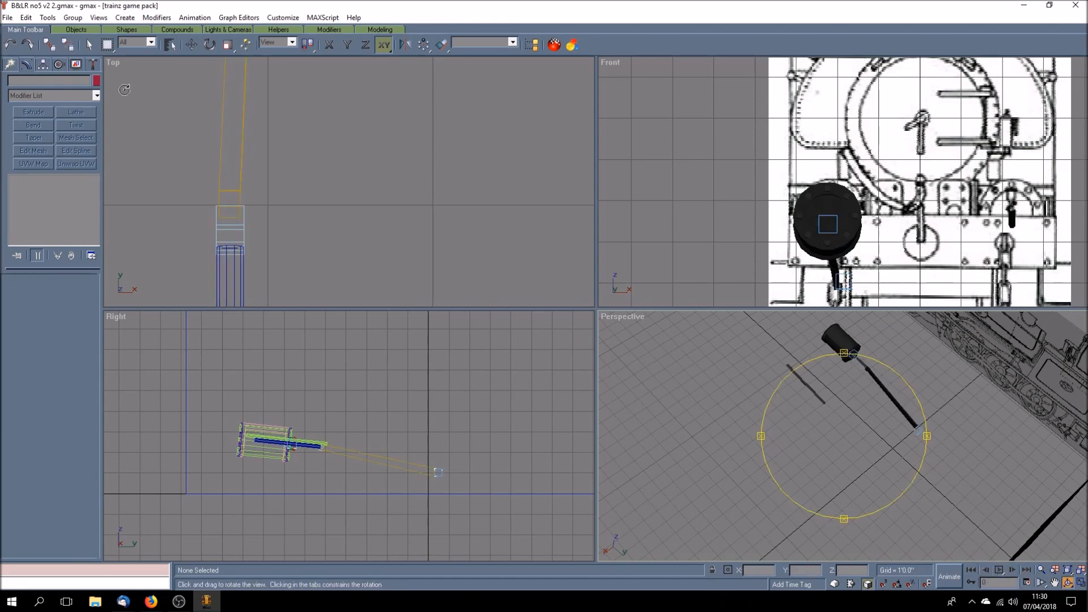
Unhide all objects and align the opposite side's fork to its piston rod on the X position only, center to center
{"action": "left_click", "coordinate": [76, 64]}
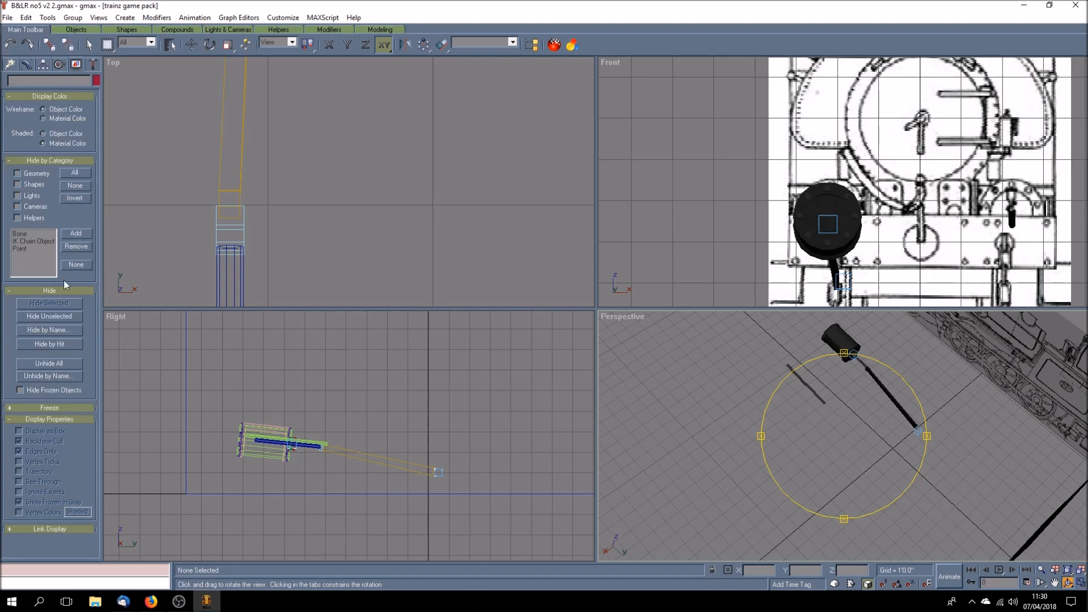
{"action": "left_click", "coordinate": [49, 364]}
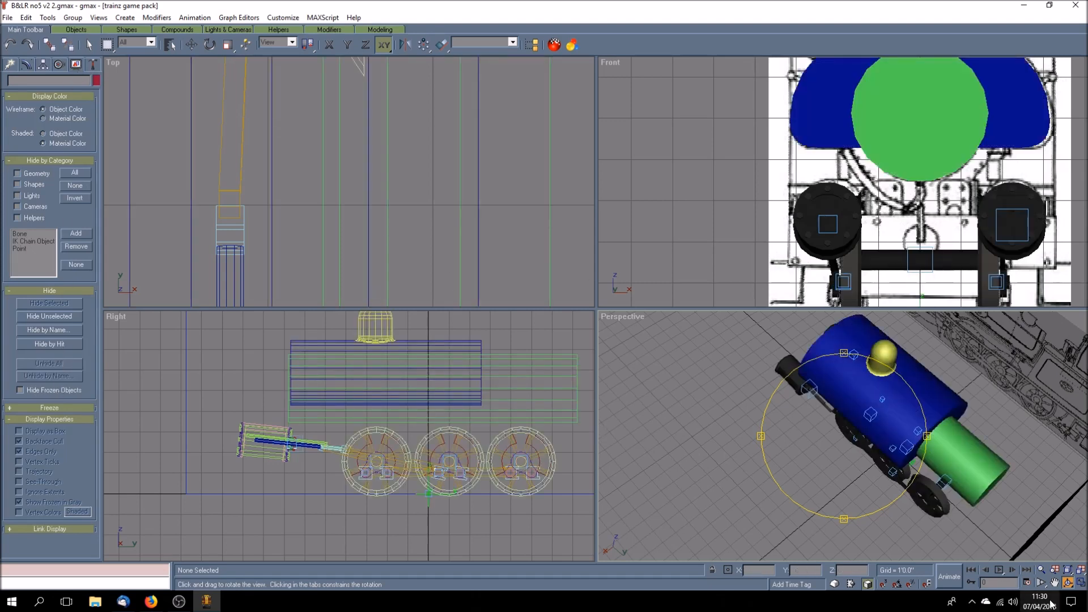
{"action": "left_click", "coordinate": [1055, 582]}
{"action": "left_click_drag", "start_coordinate": [484, 235], "coordinate": [391, 221]}
{"action": "scroll", "coordinate": [410, 221], "scroll_direction": "down", "scroll_amount": 5}
{"action": "left_click_drag", "start_coordinate": [498, 237], "coordinate": [412, 285]}
{"action": "scroll", "coordinate": [402, 244], "scroll_direction": "up", "scroll_amount": 10}
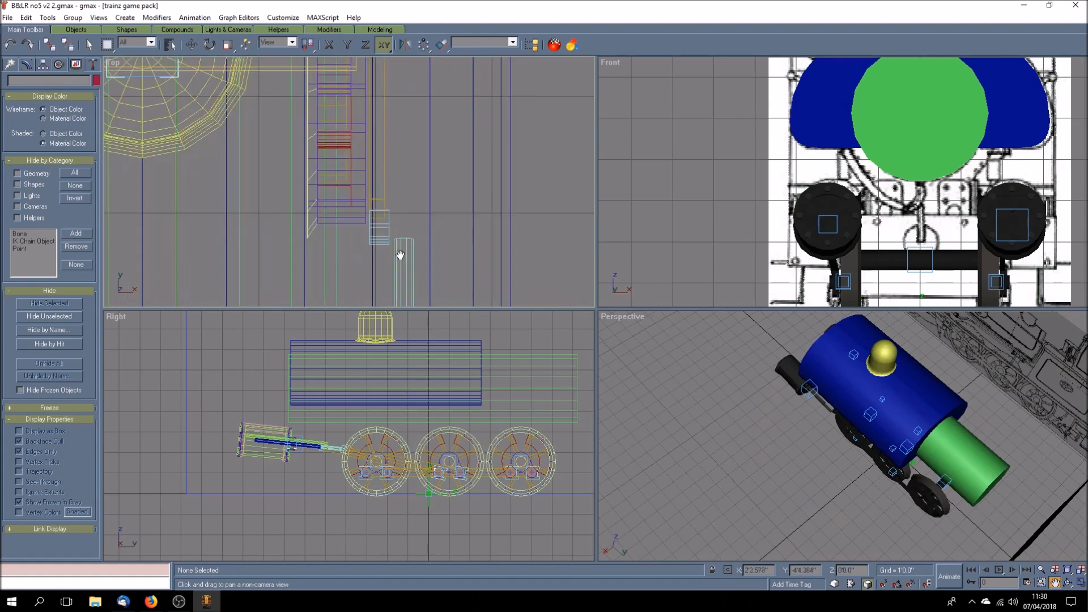
{"action": "left_click", "coordinate": [191, 45]}
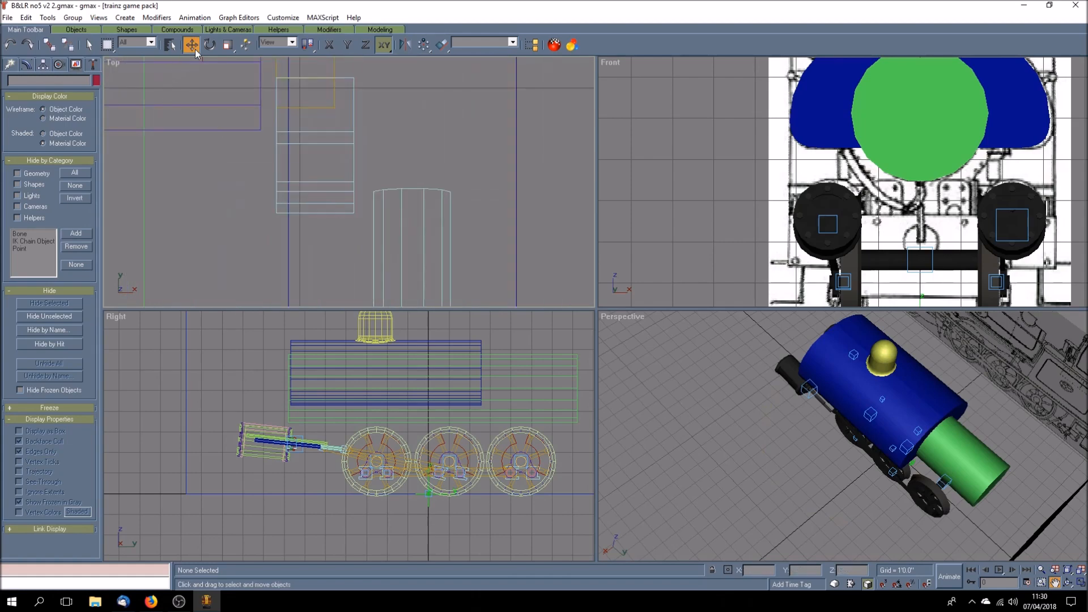
{"action": "left_click", "coordinate": [345, 195]}
{"action": "left_click", "coordinate": [442, 45]}
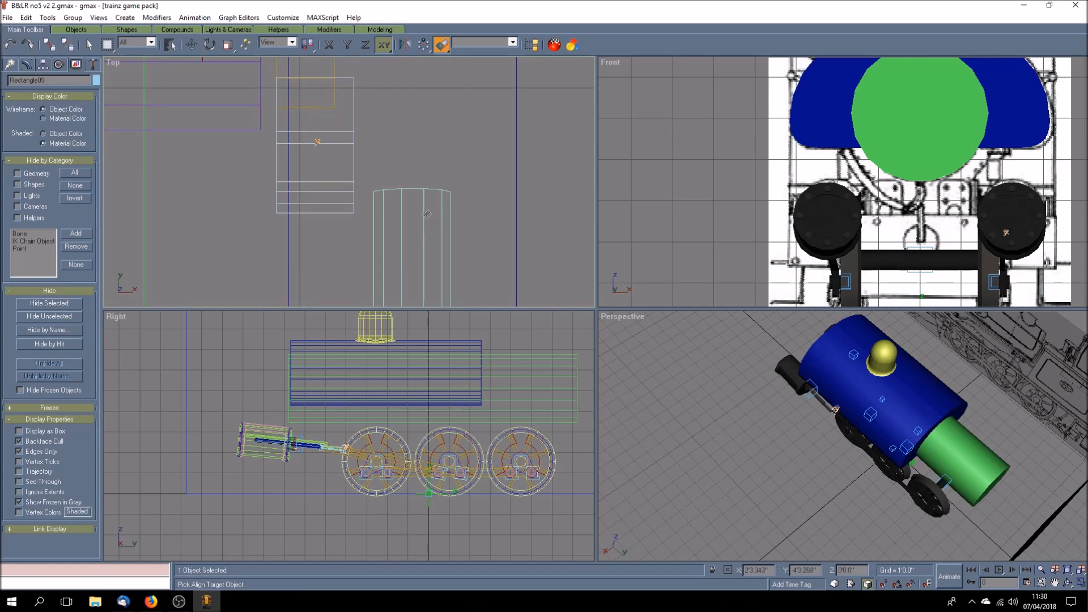
{"action": "left_click", "coordinate": [424, 217]}
{"action": "left_click", "coordinate": [484, 237]}
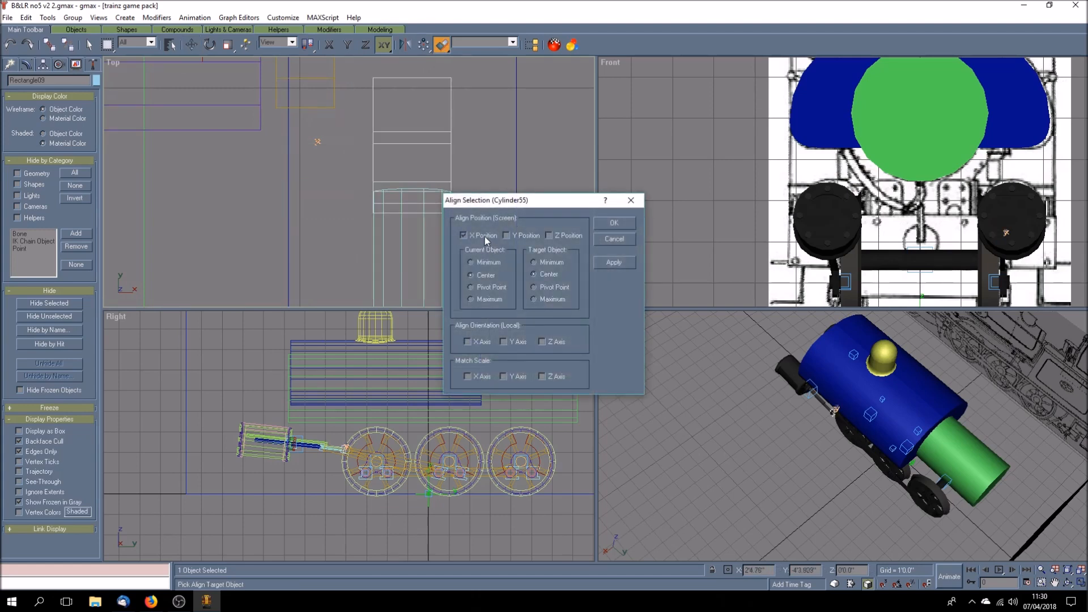
{"action": "left_click", "coordinate": [622, 223]}
{"action": "scroll", "coordinate": [476, 223], "scroll_direction": "down", "scroll_amount": 5}
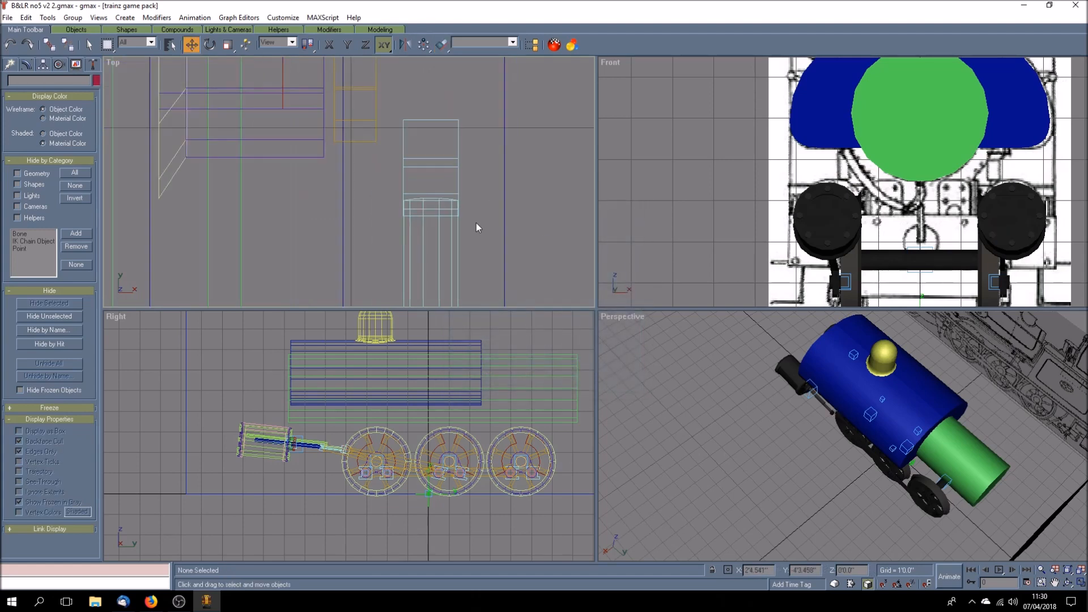
Move the opposite connecting rod's cylinder-end vertices along X to center them in its fork, and clear the selection
{"action": "left_click", "coordinate": [424, 164]}
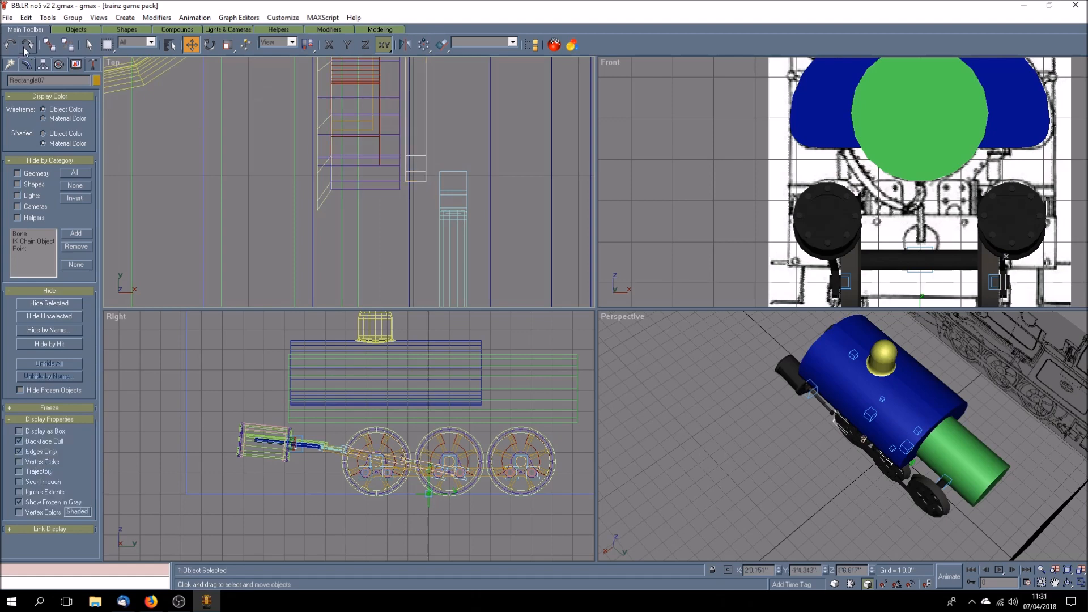
{"action": "left_click", "coordinate": [26, 64]}
{"action": "left_click", "coordinate": [33, 189]}
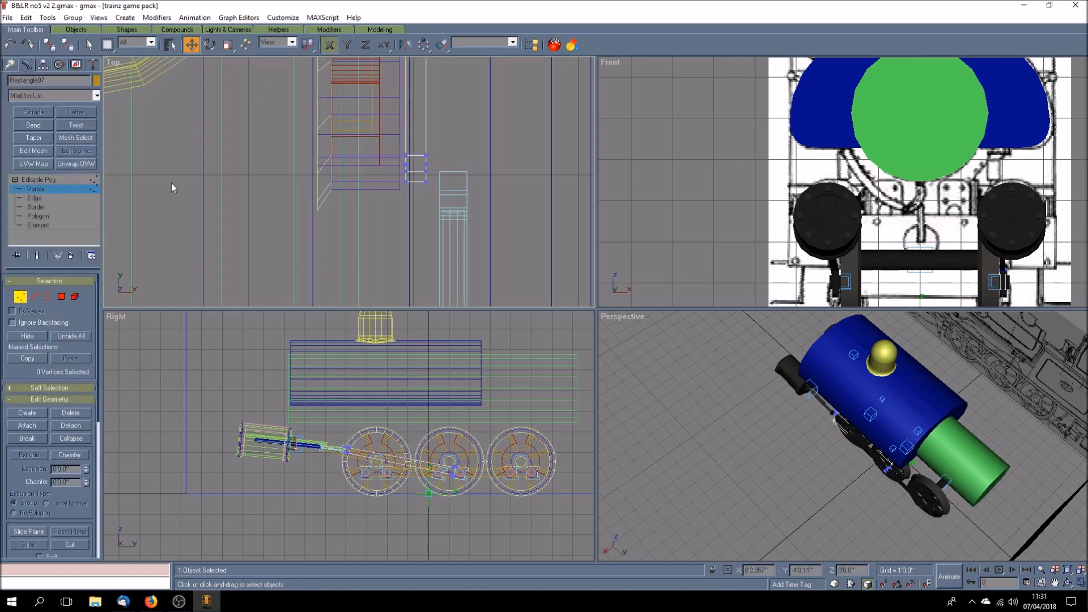
{"action": "left_click_drag", "start_coordinate": [434, 202], "coordinate": [464, 200]}
{"action": "scroll", "coordinate": [459, 183], "scroll_direction": "up", "scroll_amount": 3}
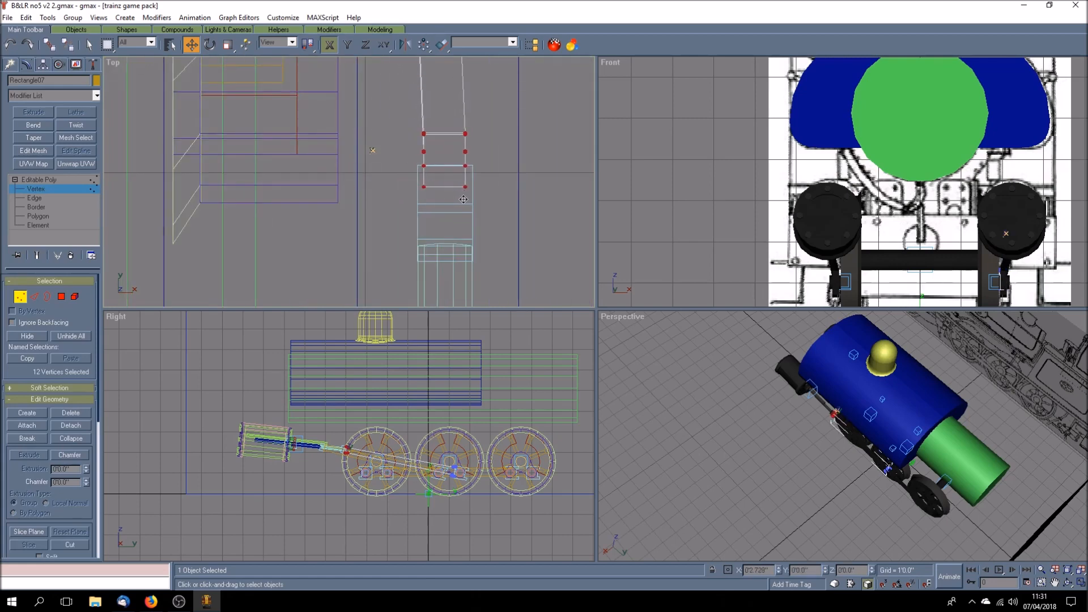
{"action": "left_click", "coordinate": [728, 396]}
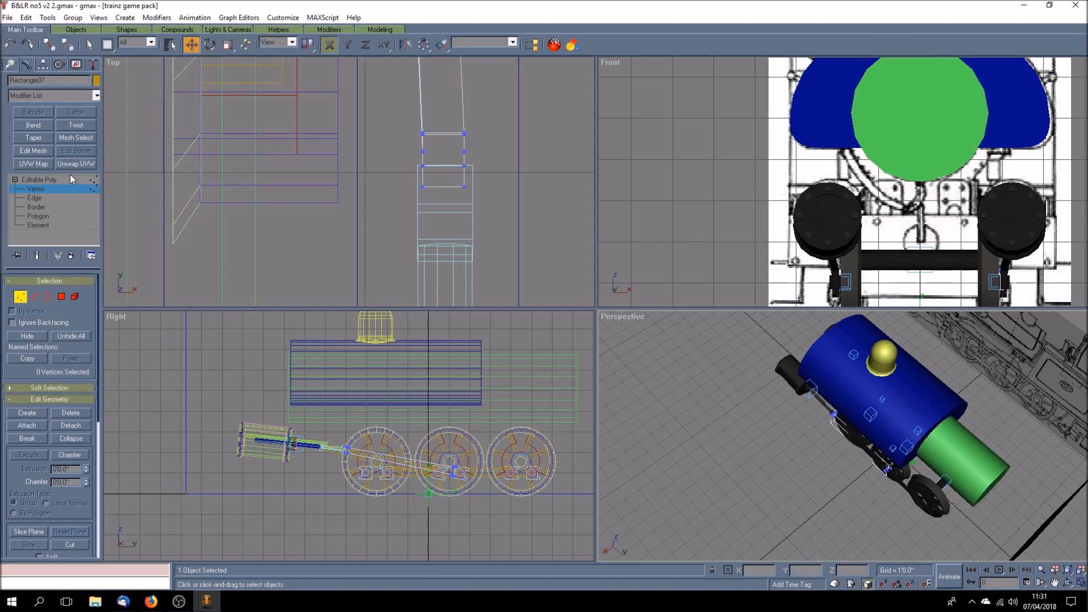
{"action": "left_click", "coordinate": [1068, 582]}
{"action": "left_click_drag", "start_coordinate": [836, 428], "coordinate": [906, 398]}
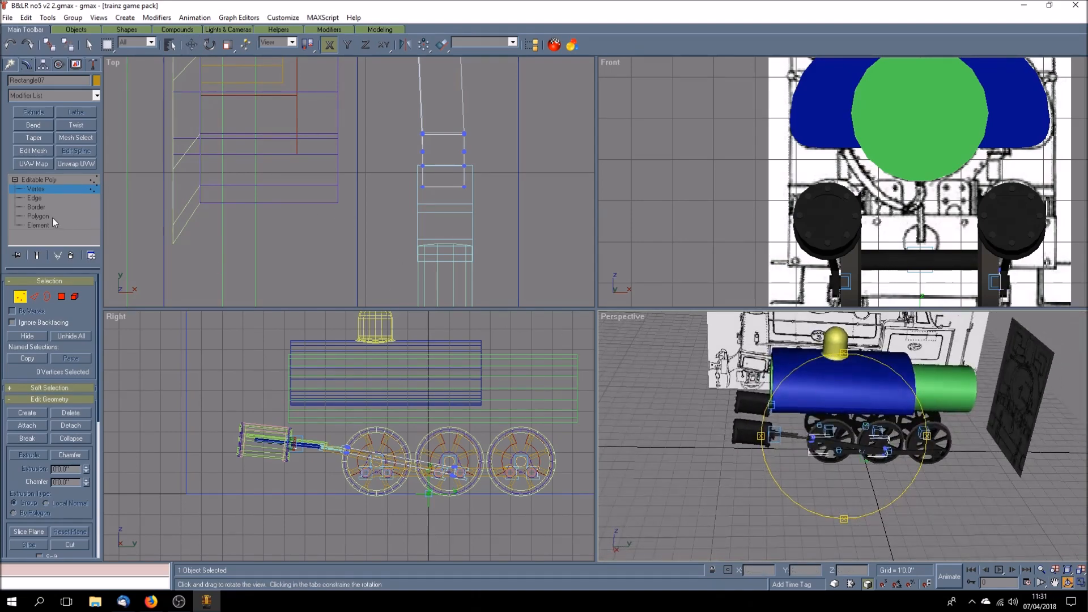
{"action": "left_click", "coordinate": [64, 179]}
{"action": "left_click", "coordinate": [893, 511]}
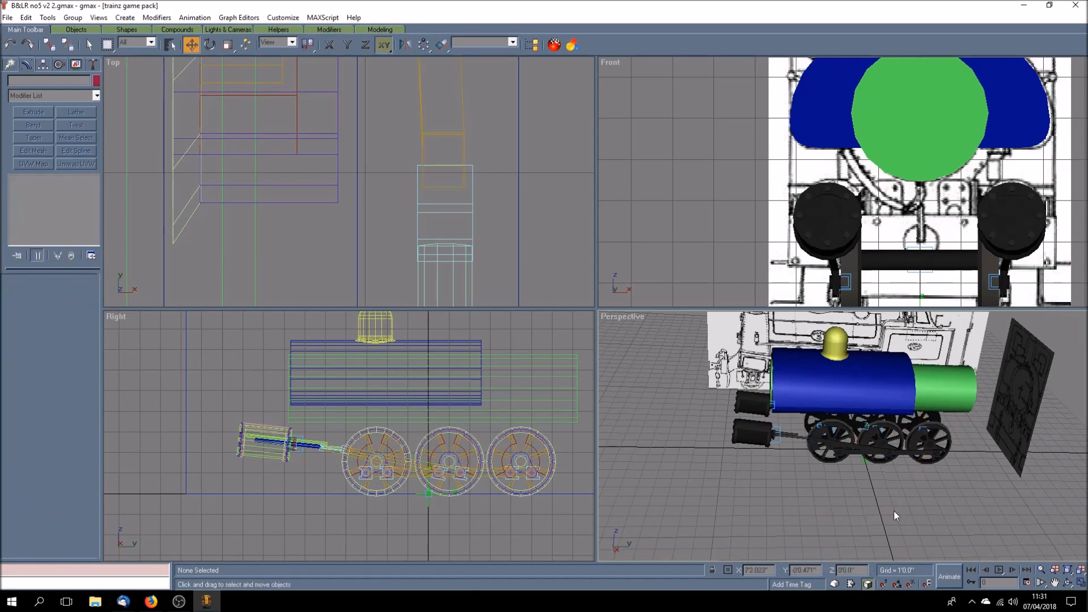
Play the animation in the maximized Perspective view and examine the rod and wheel motion from different angles
{"action": "left_click", "coordinate": [1081, 583]}
{"action": "left_click", "coordinate": [999, 570]}
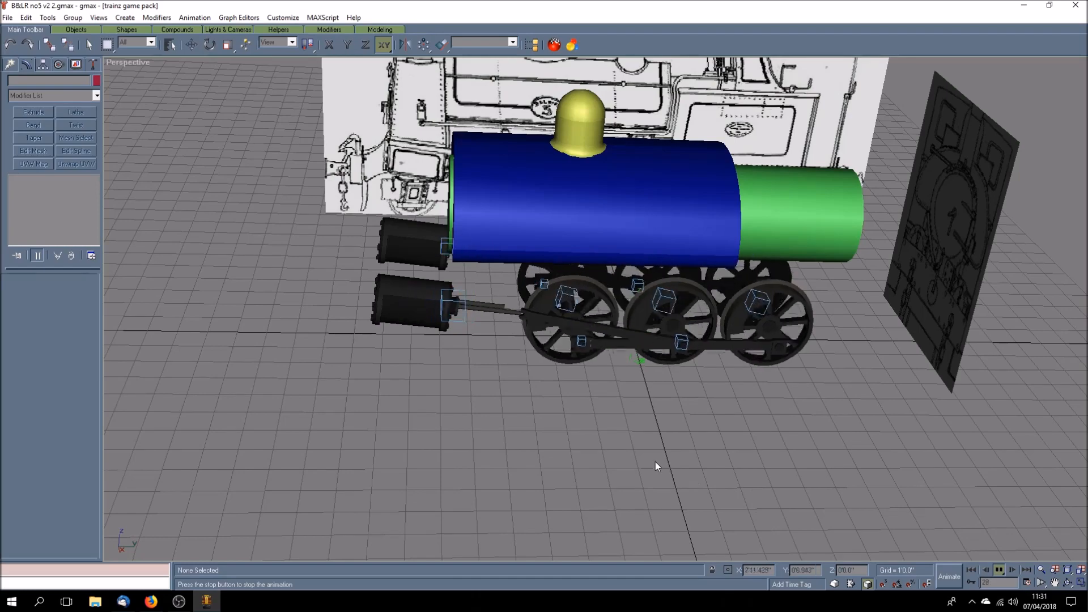
{"action": "left_click", "coordinate": [1069, 583]}
{"action": "left_click_drag", "start_coordinate": [652, 351], "coordinate": [549, 434]}
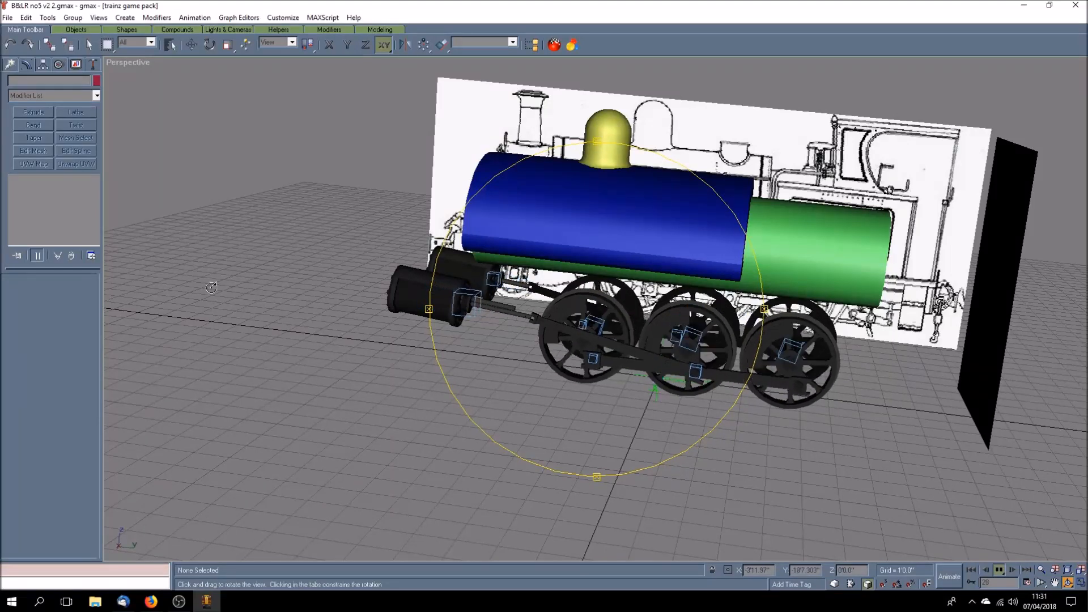
{"action": "left_click", "coordinate": [88, 45]}
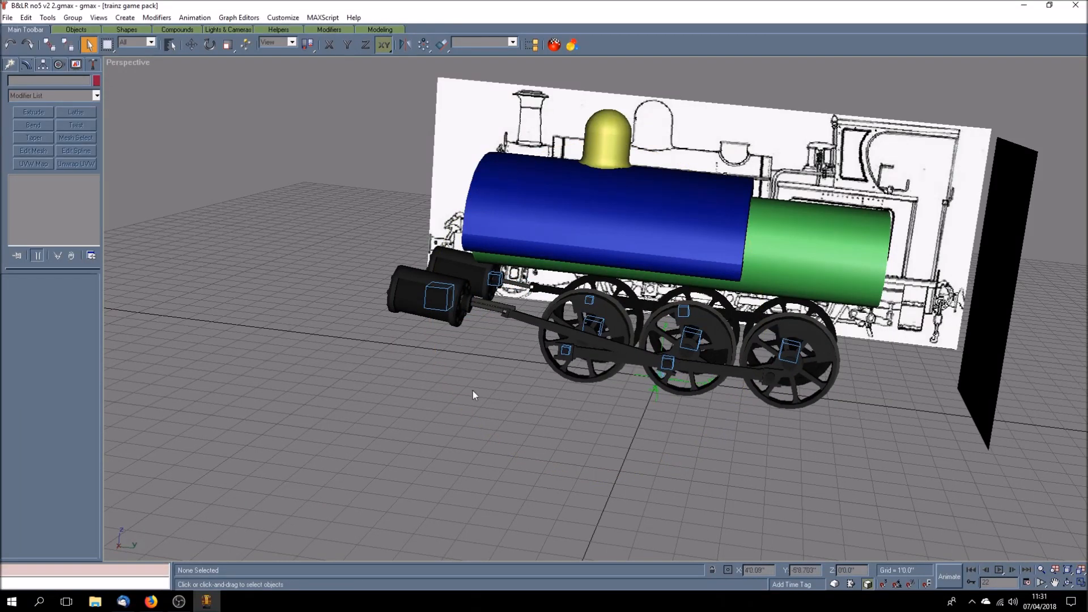
{"action": "left_click", "coordinate": [1000, 569]}
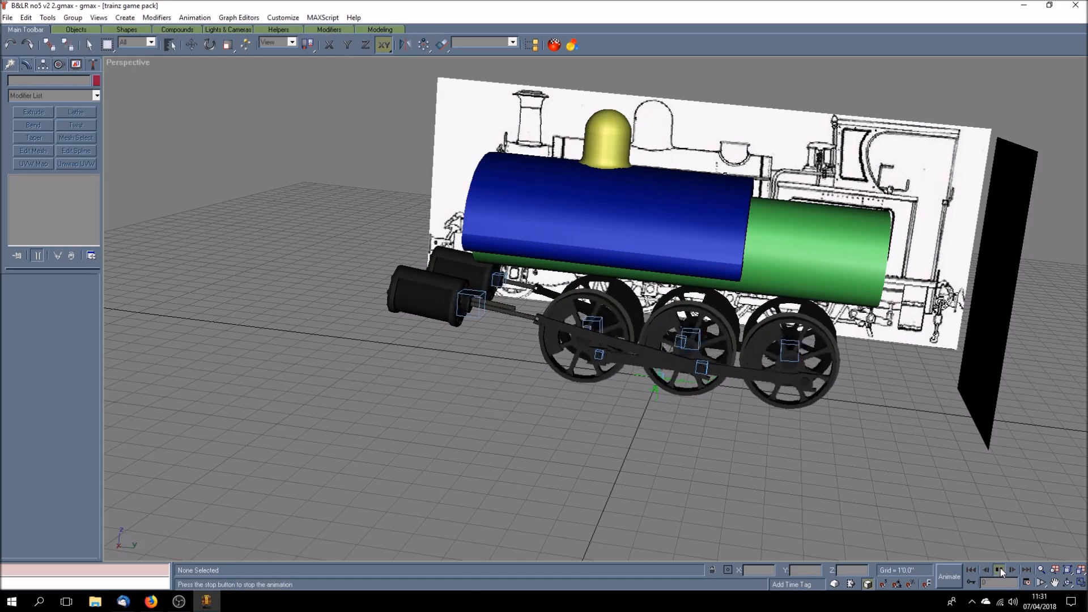